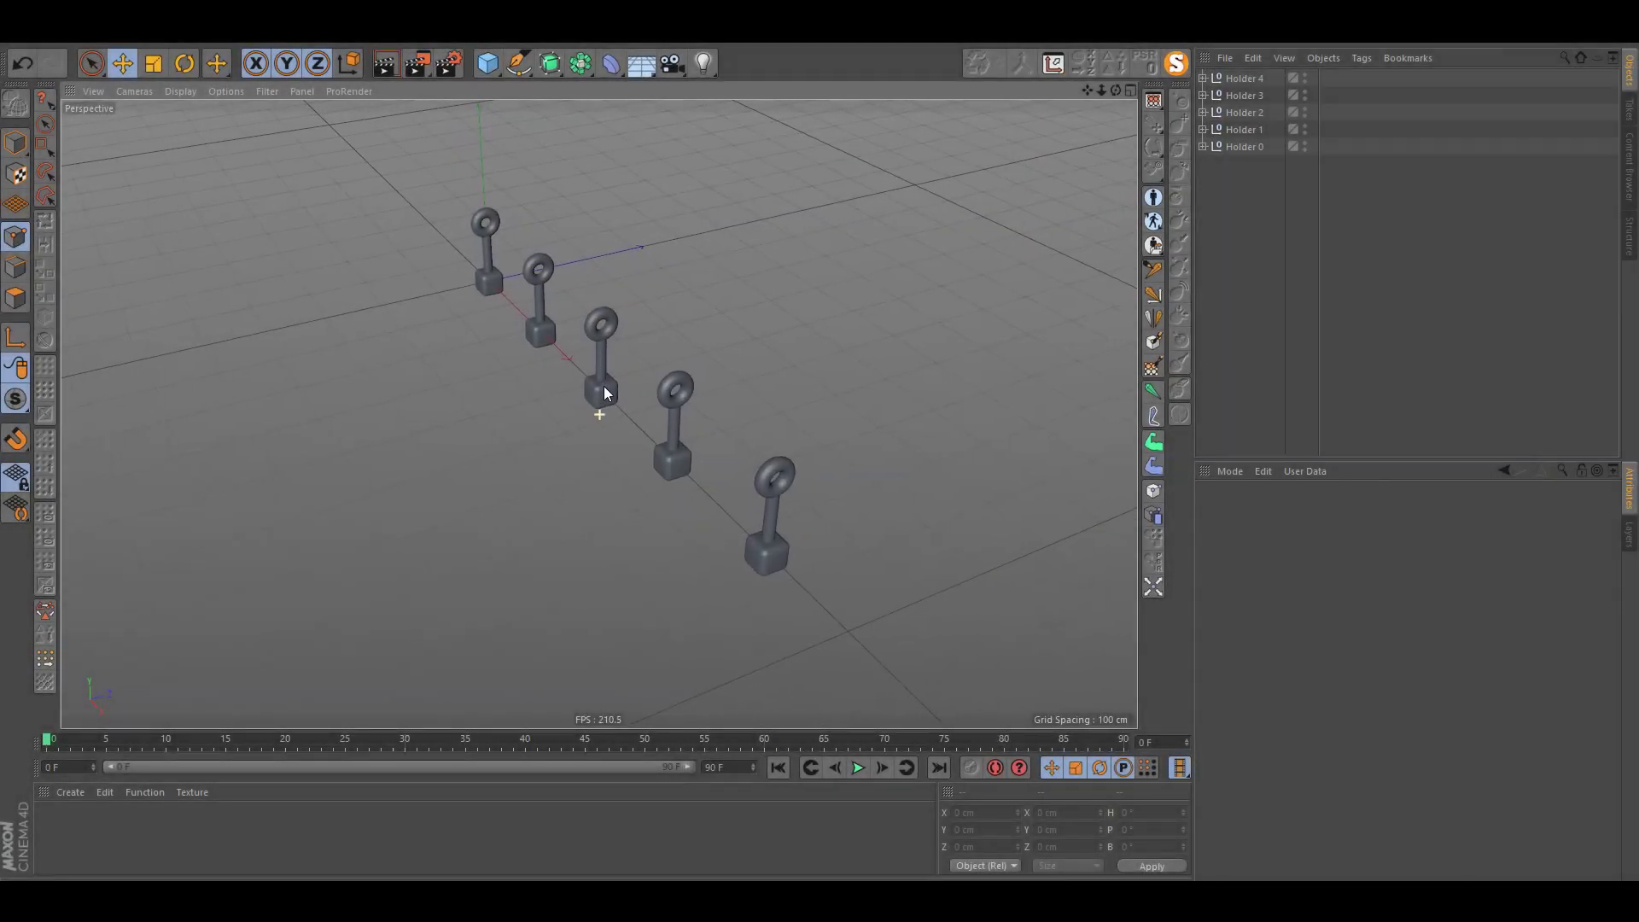
mouse_move(601, 382)
left_mouse_down("alt")
mouse_move(526, 338)
mouse_move(599, 370)
left_mouse_up("alt")
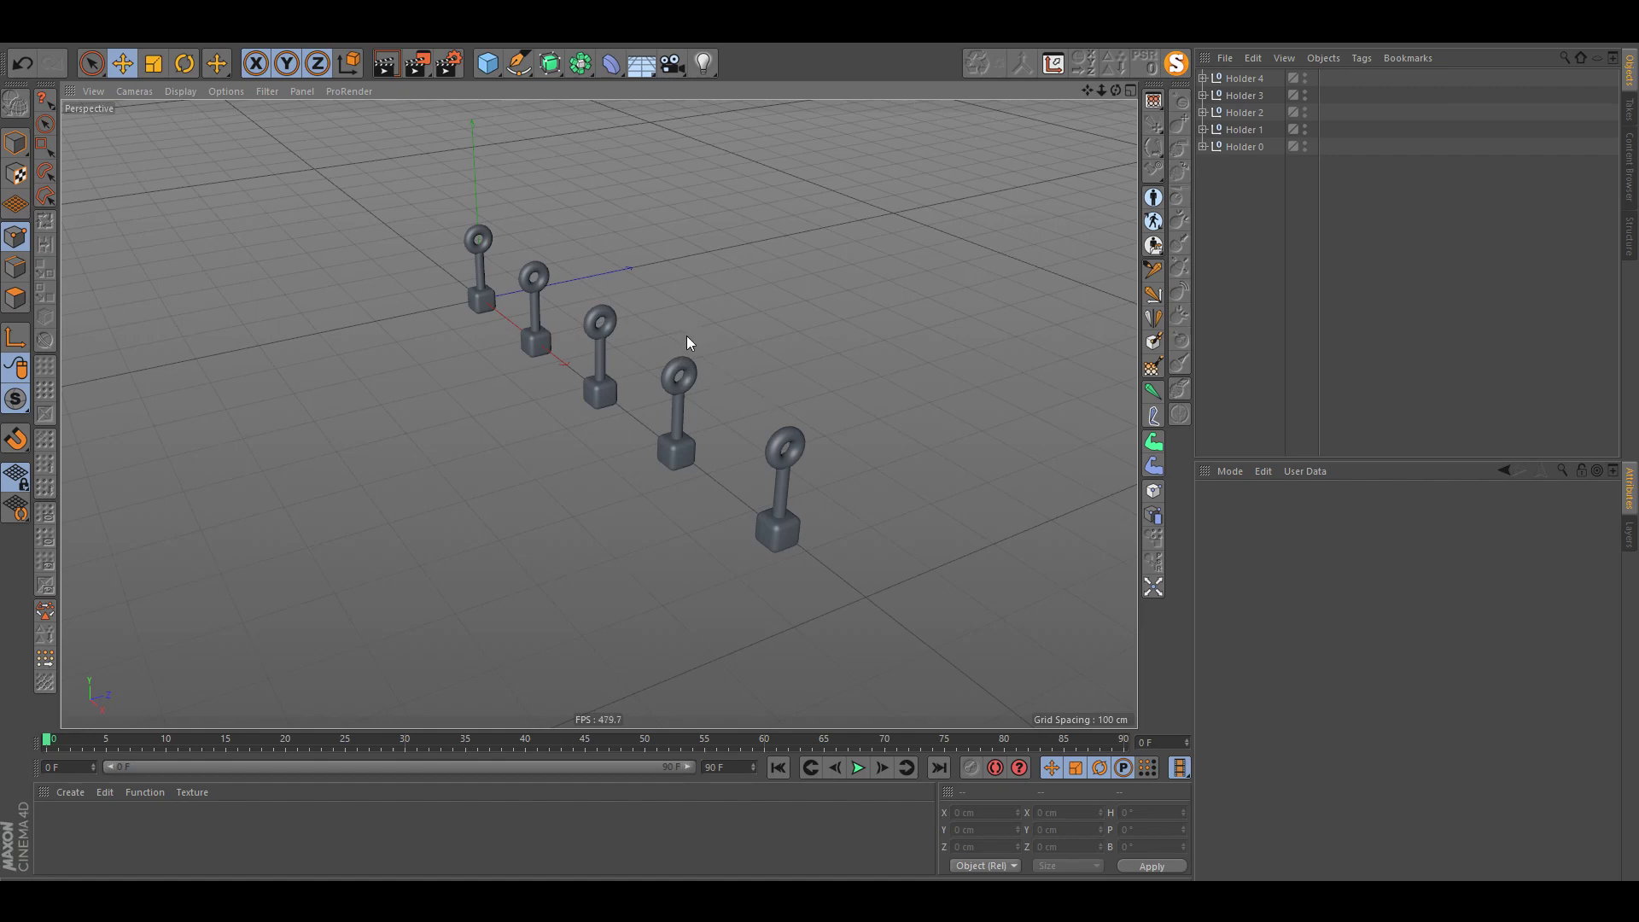
left_click_drag(687, 335, 627, 296, "alt")
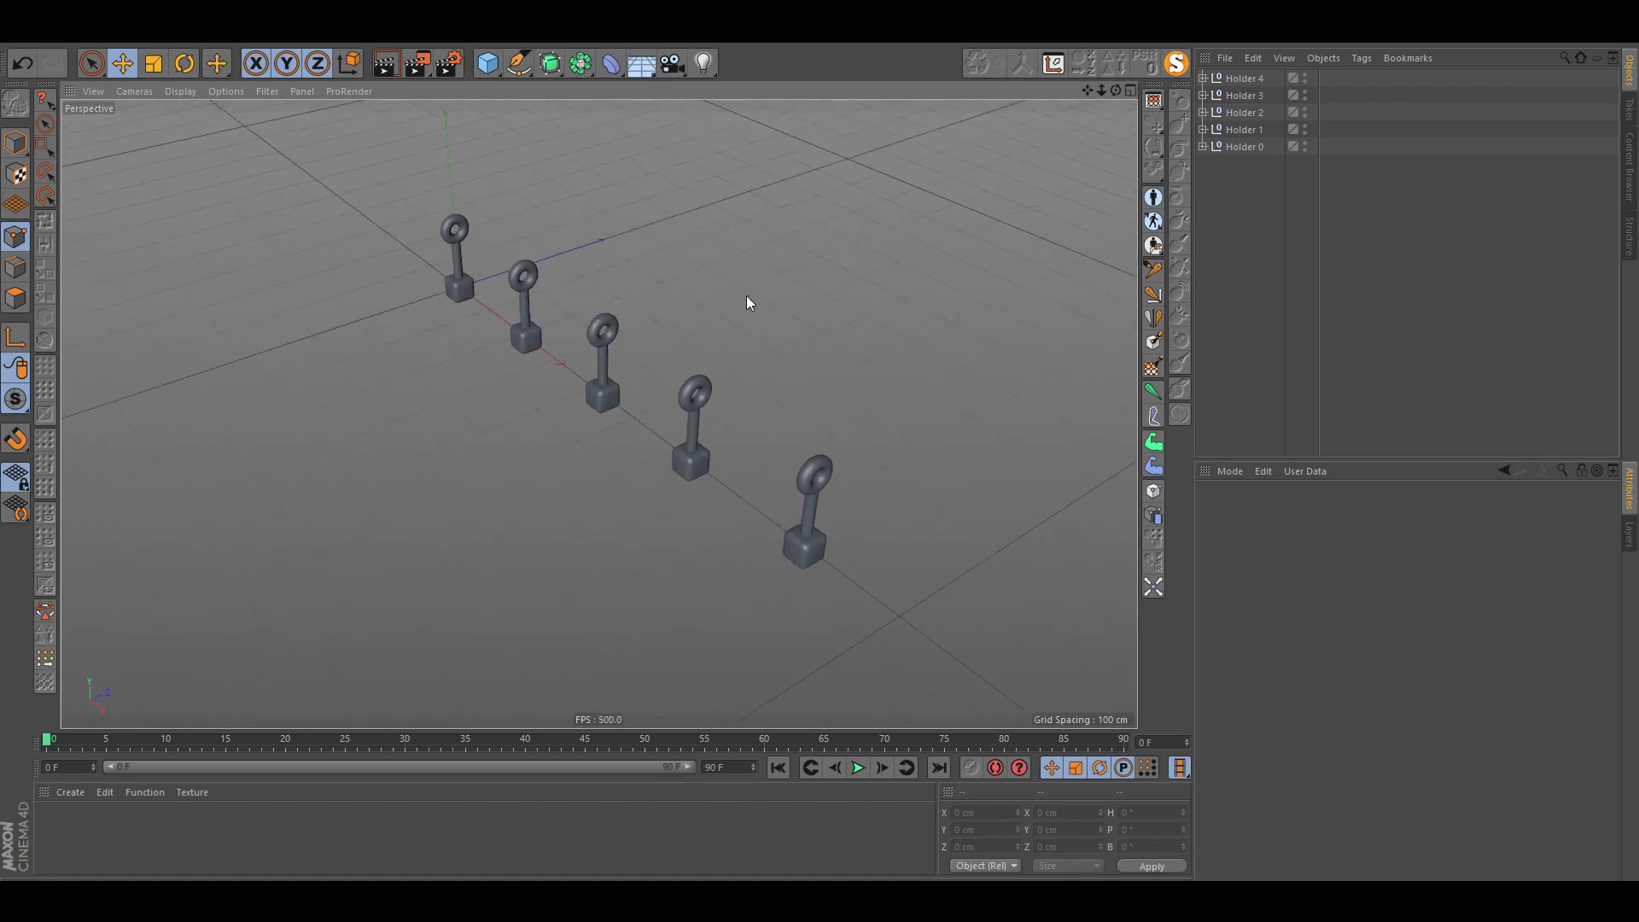
left_click_drag(612, 342, 623, 317, "alt")
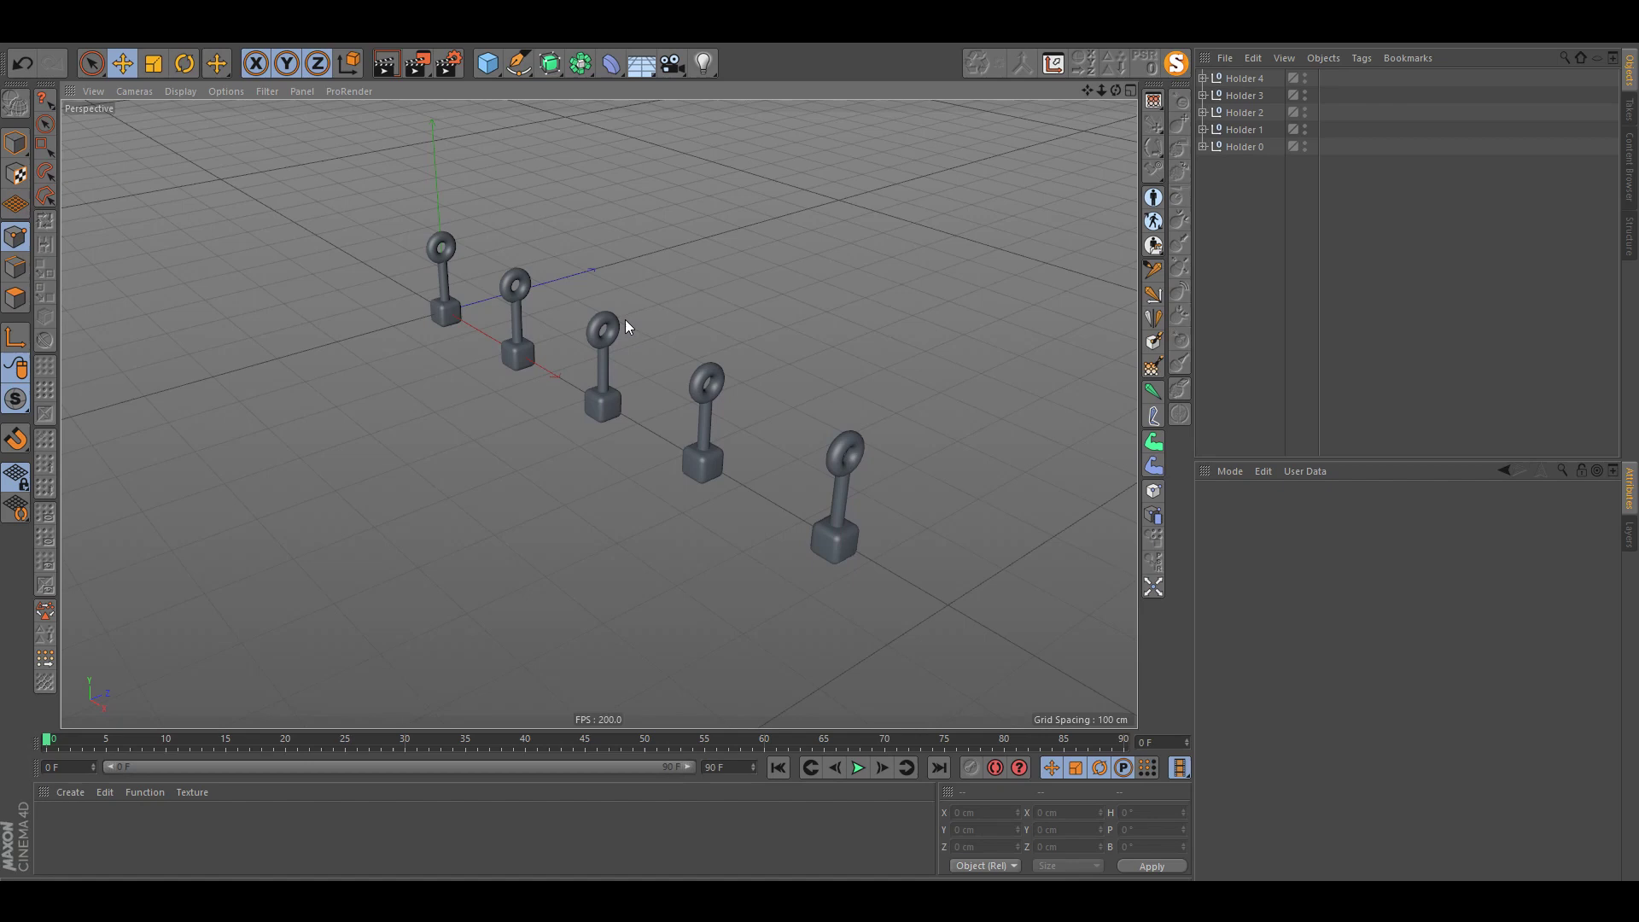
left_click_drag(622, 309, 868, 44, "alt")
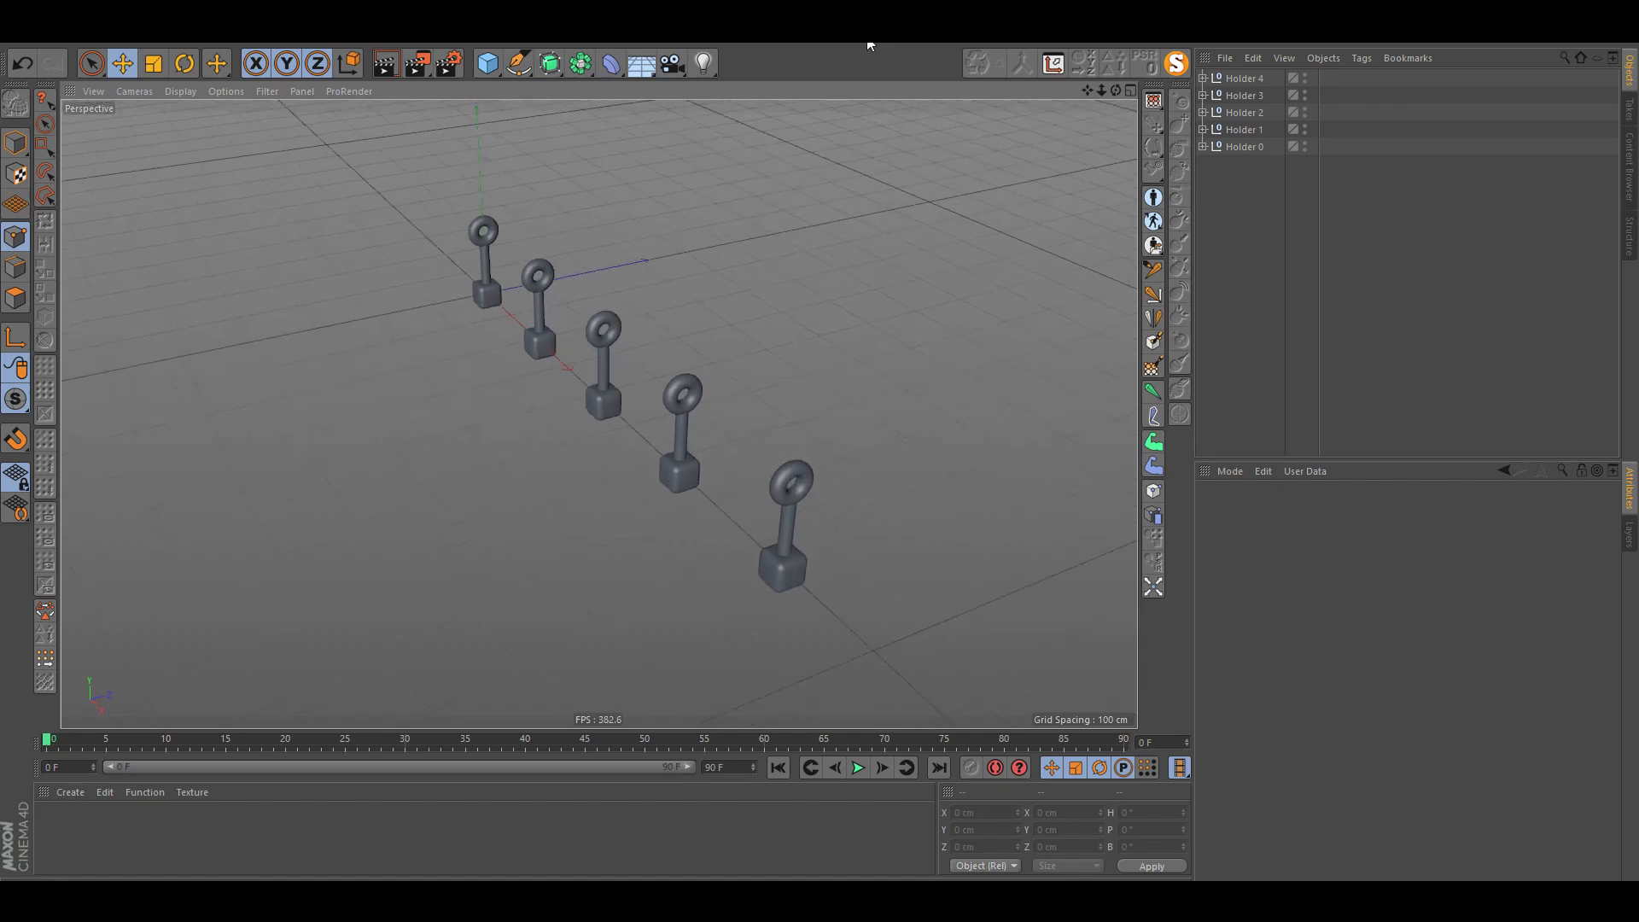
Step: Add a null object to the scene and attach an XPresso tag to it
left_click_drag(489, 64, 568, 83)
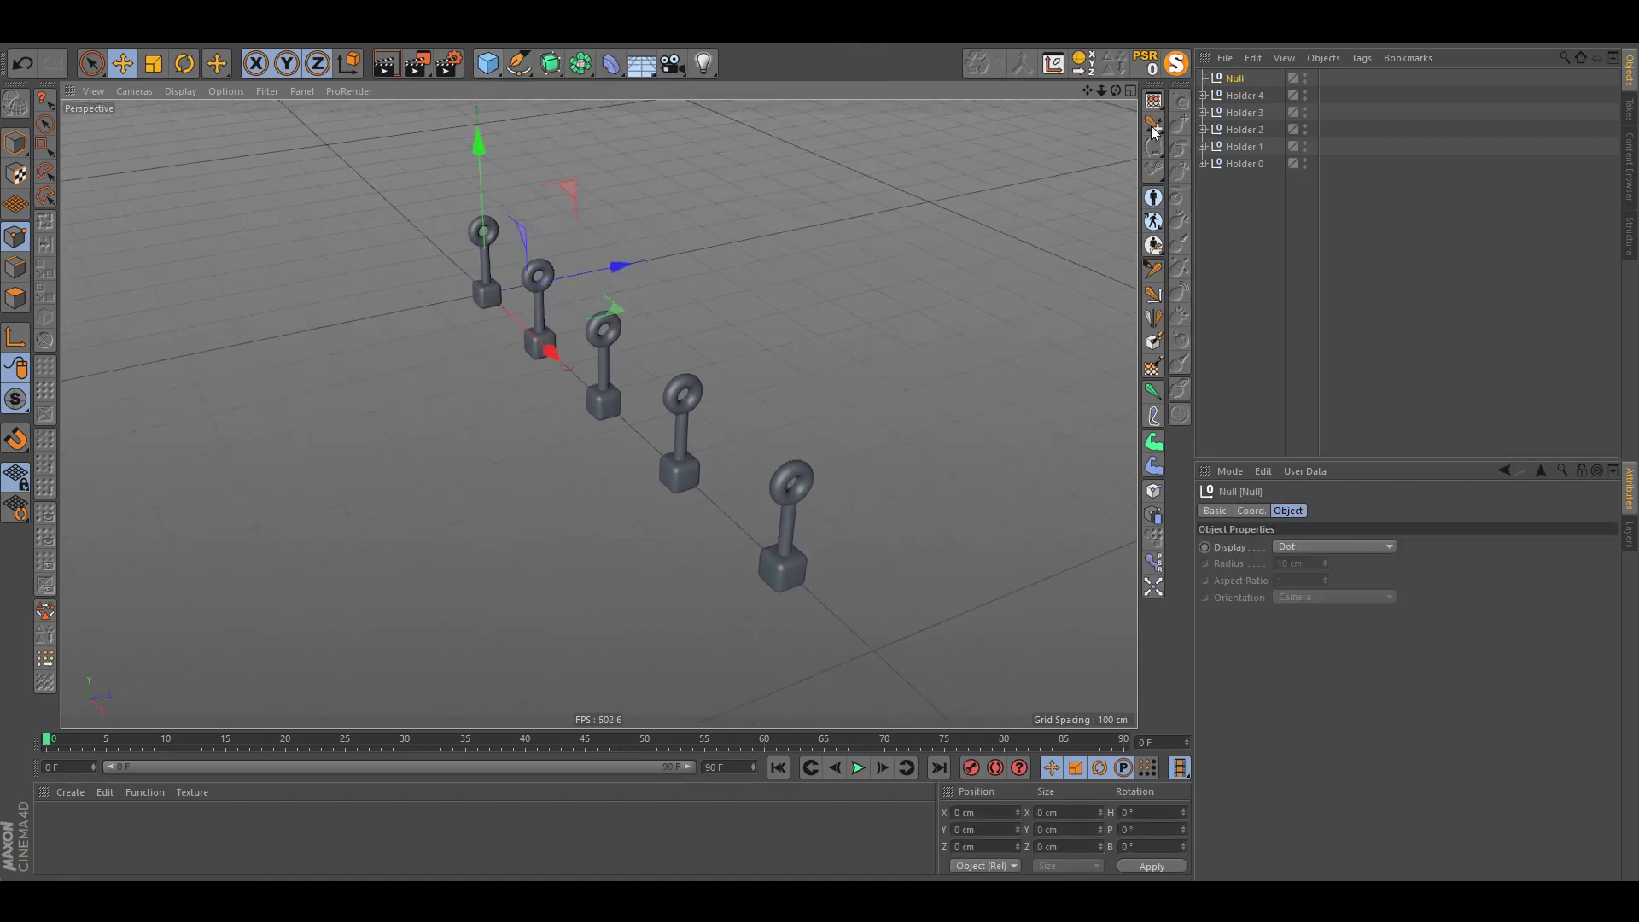
right_click(1237, 80)
mouse_move(1341, 93)
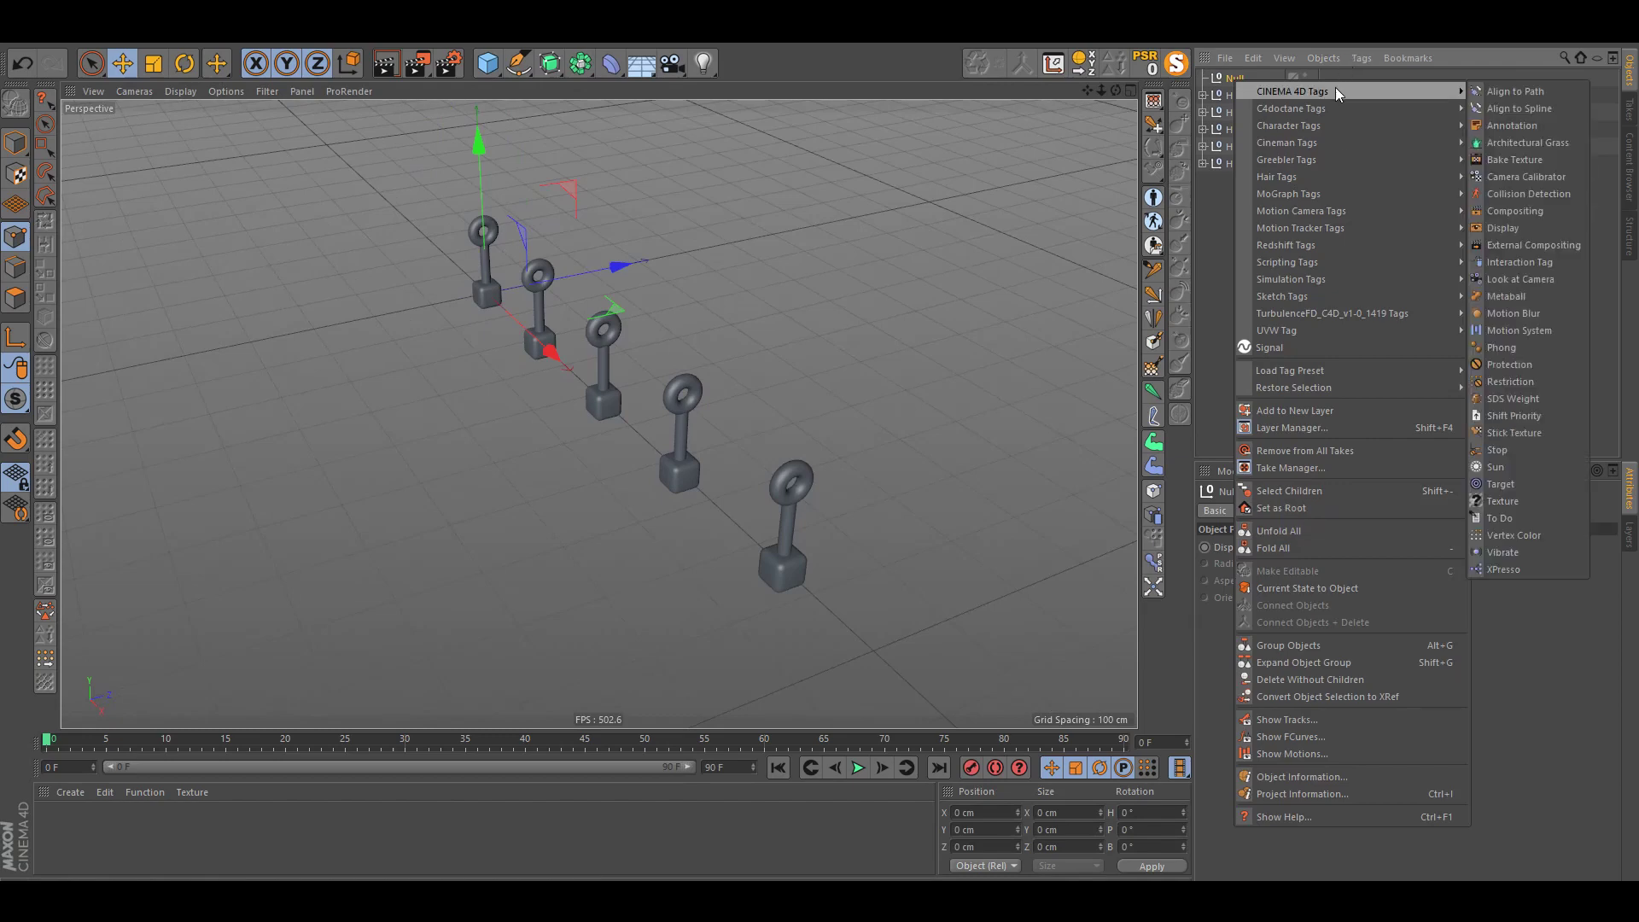
left_click(1525, 578)
left_click_drag(864, 214, 730, 246)
Step: Find the Point operator by searching for "point" and place four Point nodes stacked in the XPresso graph
left_click(430, 301)
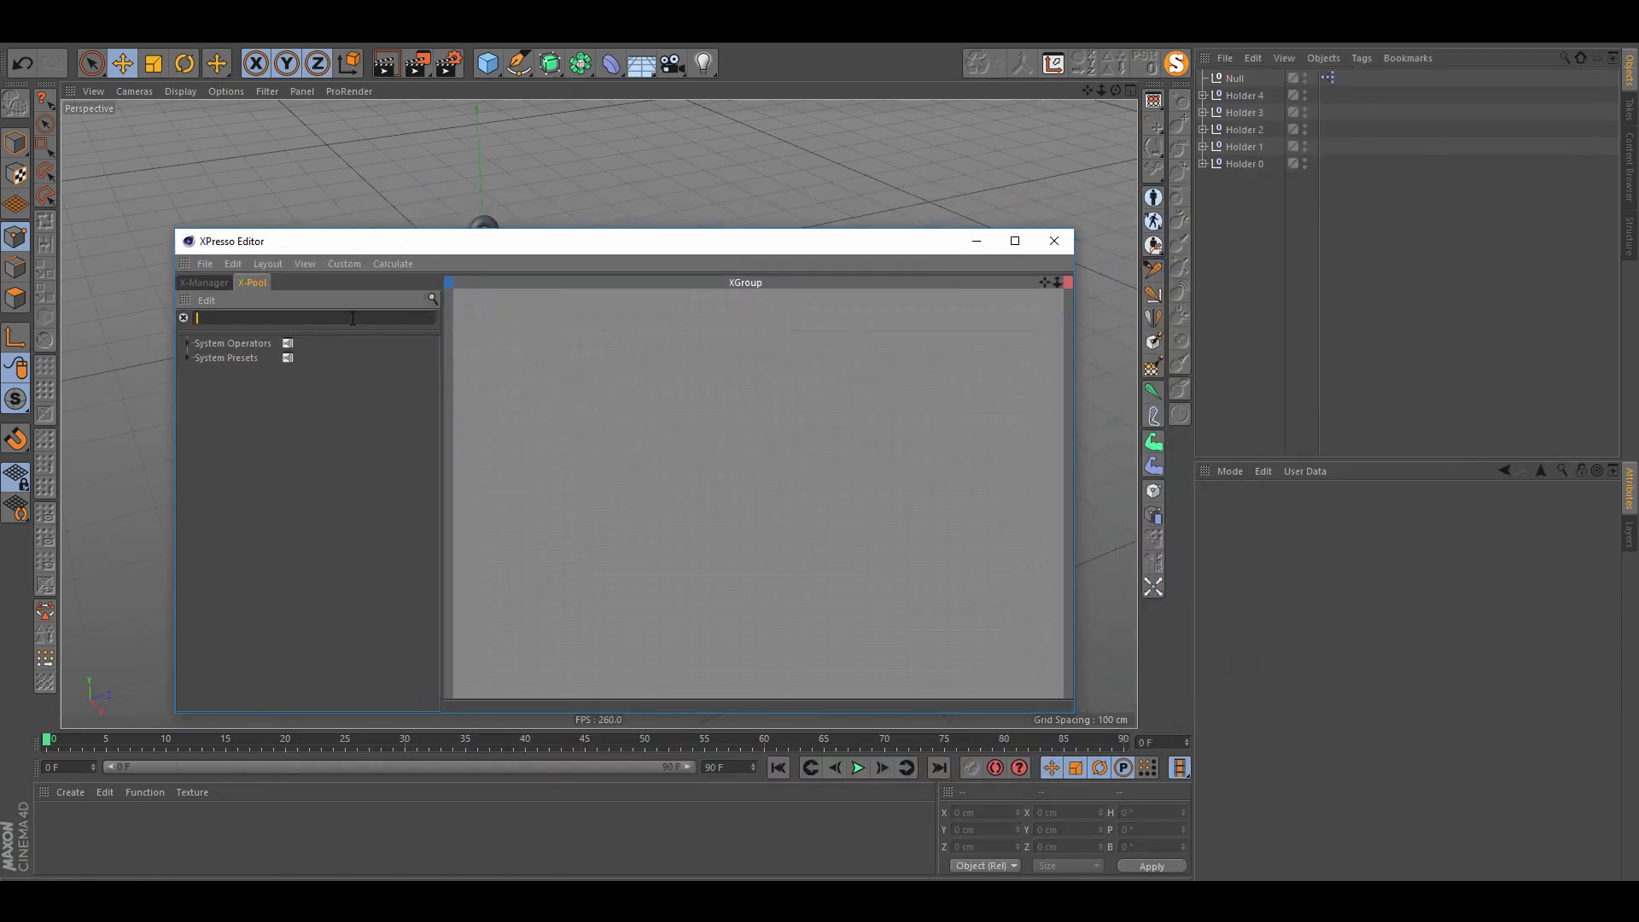
type("point")
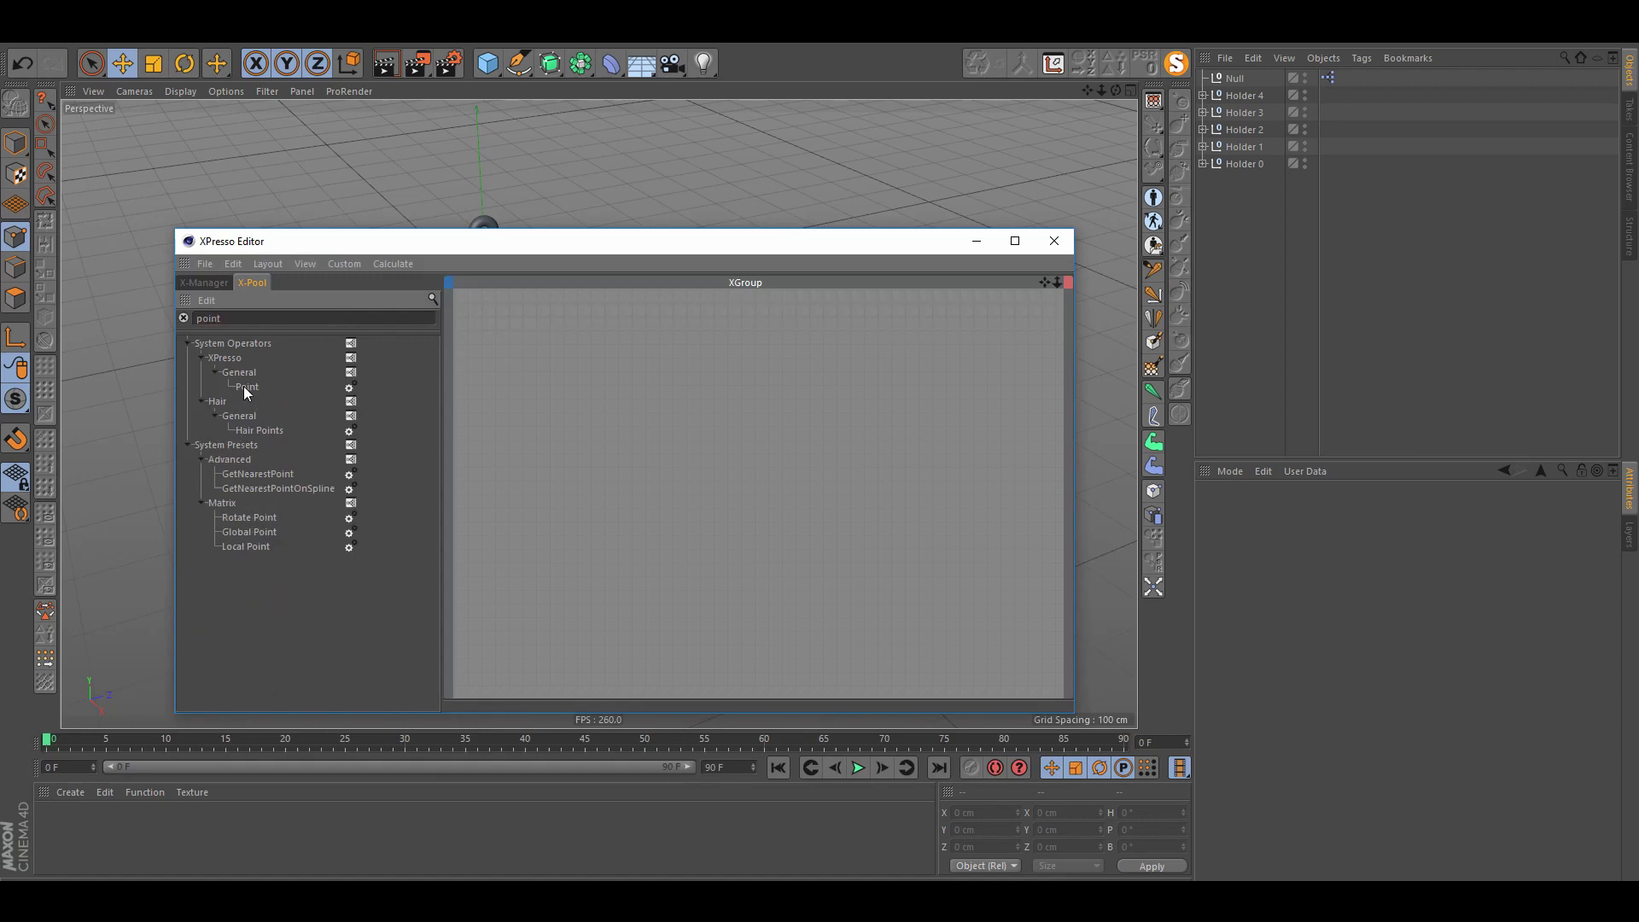
left_click_drag(243, 386, 756, 564)
left_click(888, 389)
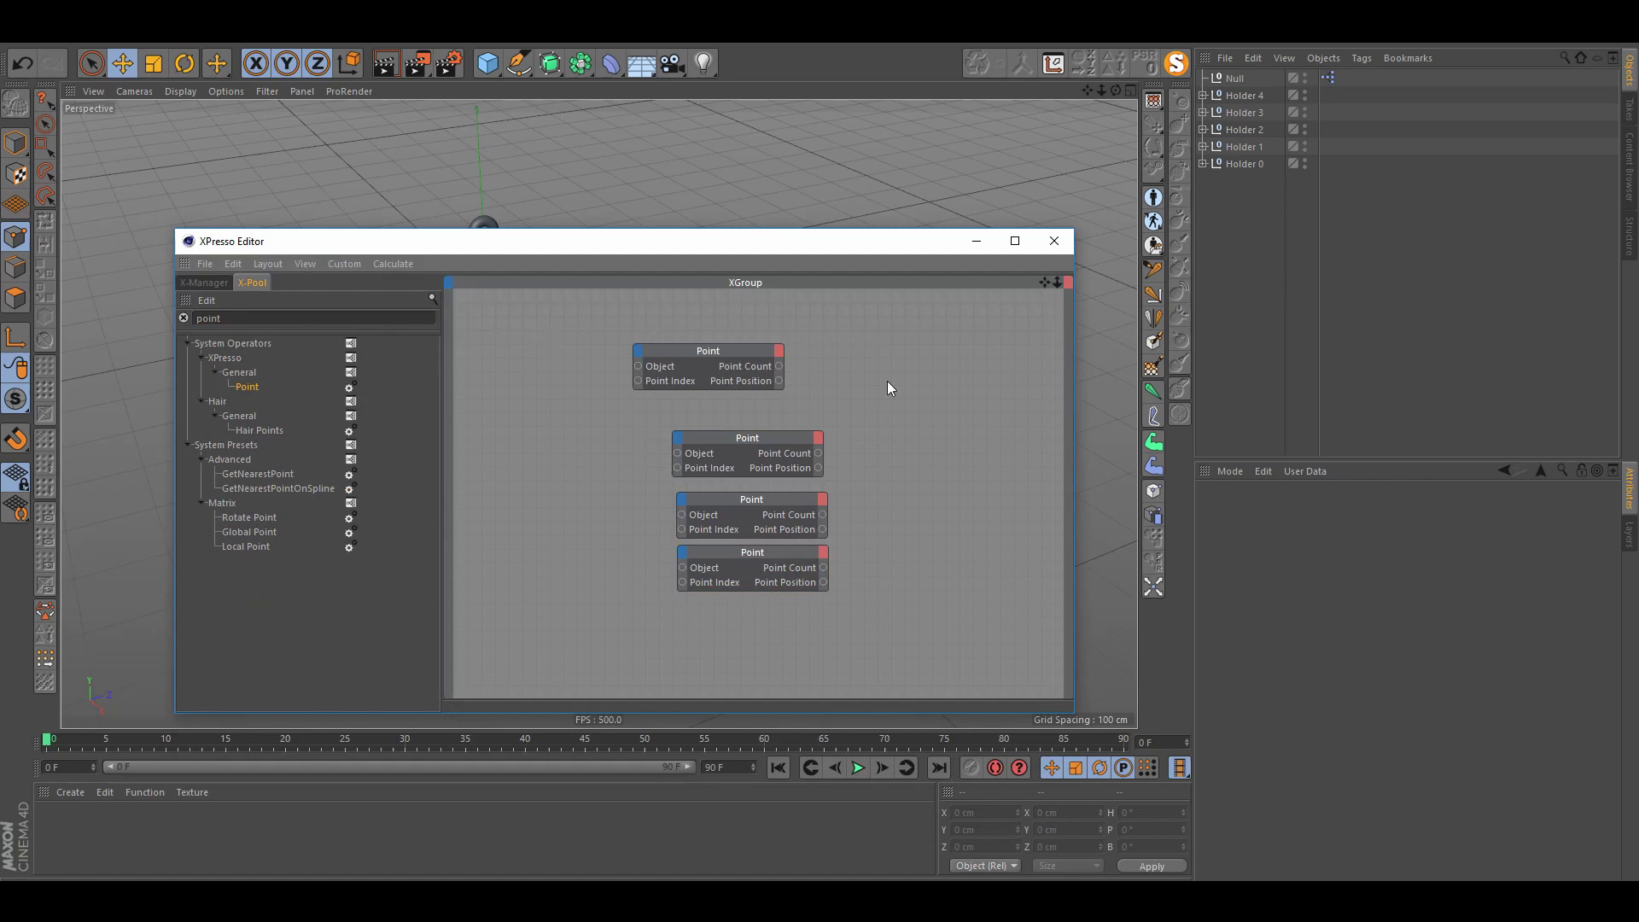
left_click_drag(726, 351, 782, 377)
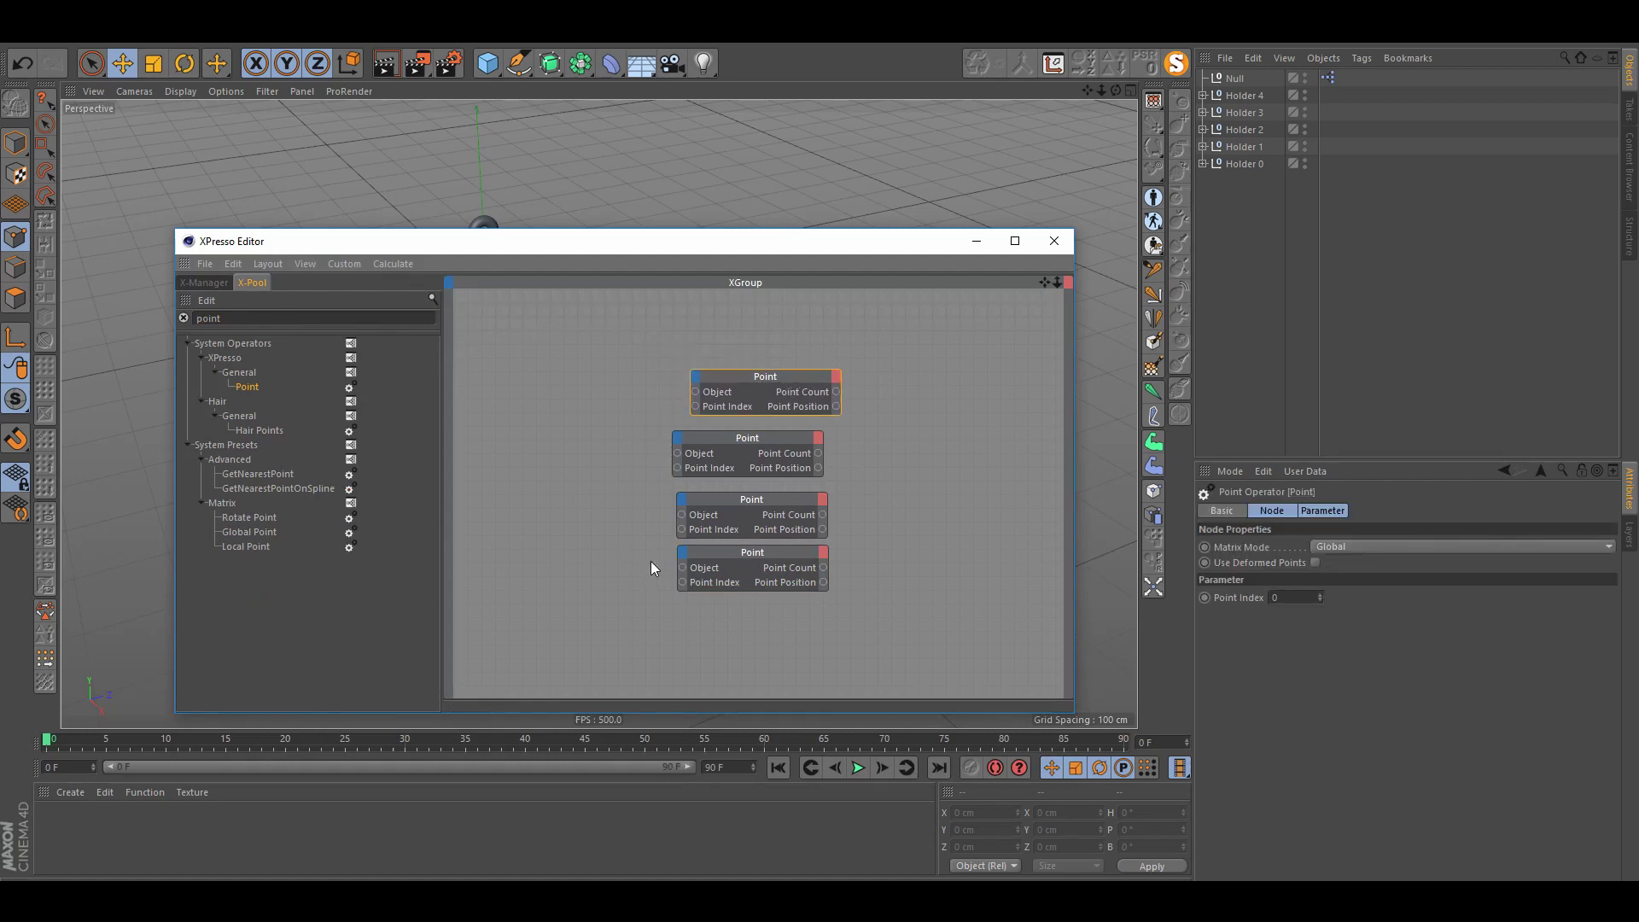
left_click_drag(828, 377, 621, 561)
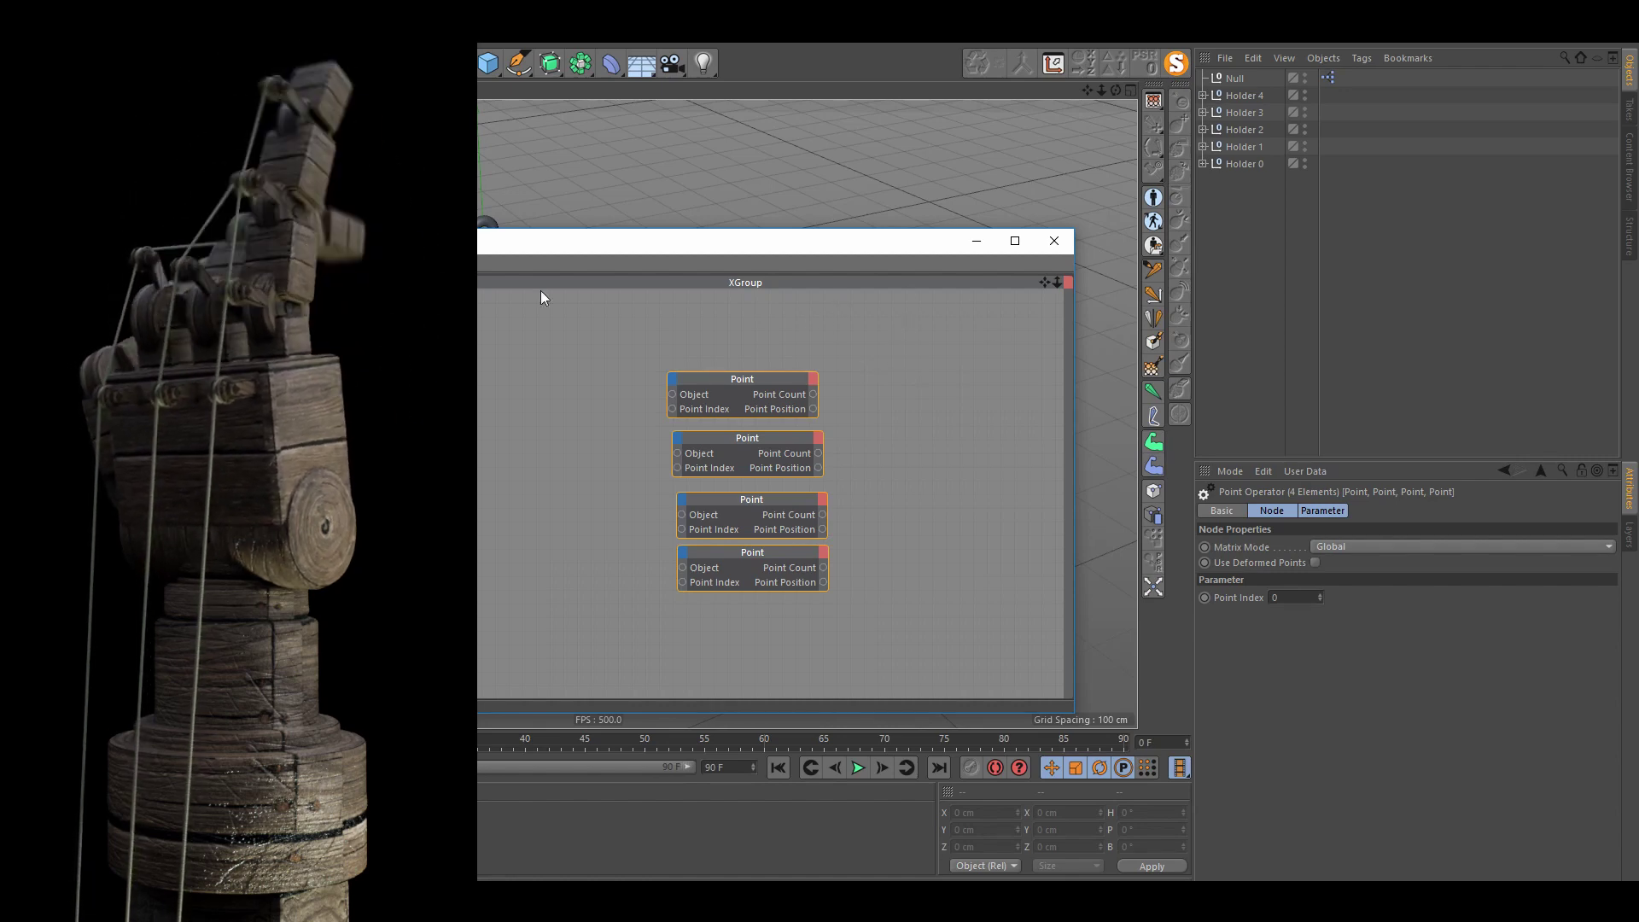
Step: Delete the four Point nodes from the XPresso graph and remove the null object carrying the tag
left_click_drag(739, 245, 828, 233)
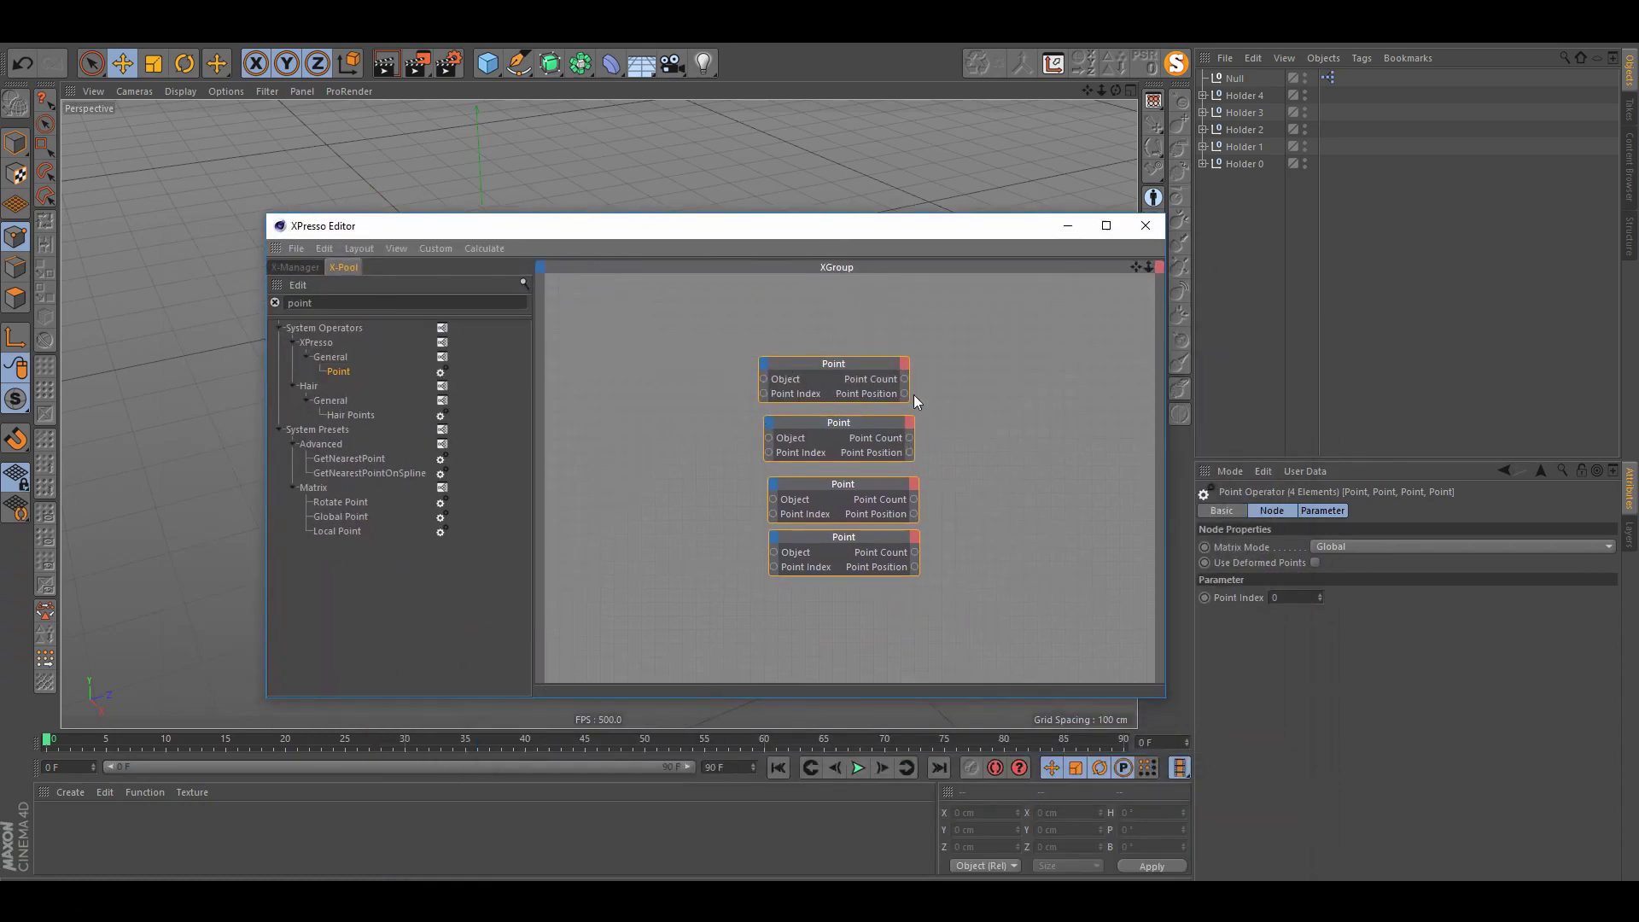
left_click_drag(987, 322, 612, 683)
key("Delete")
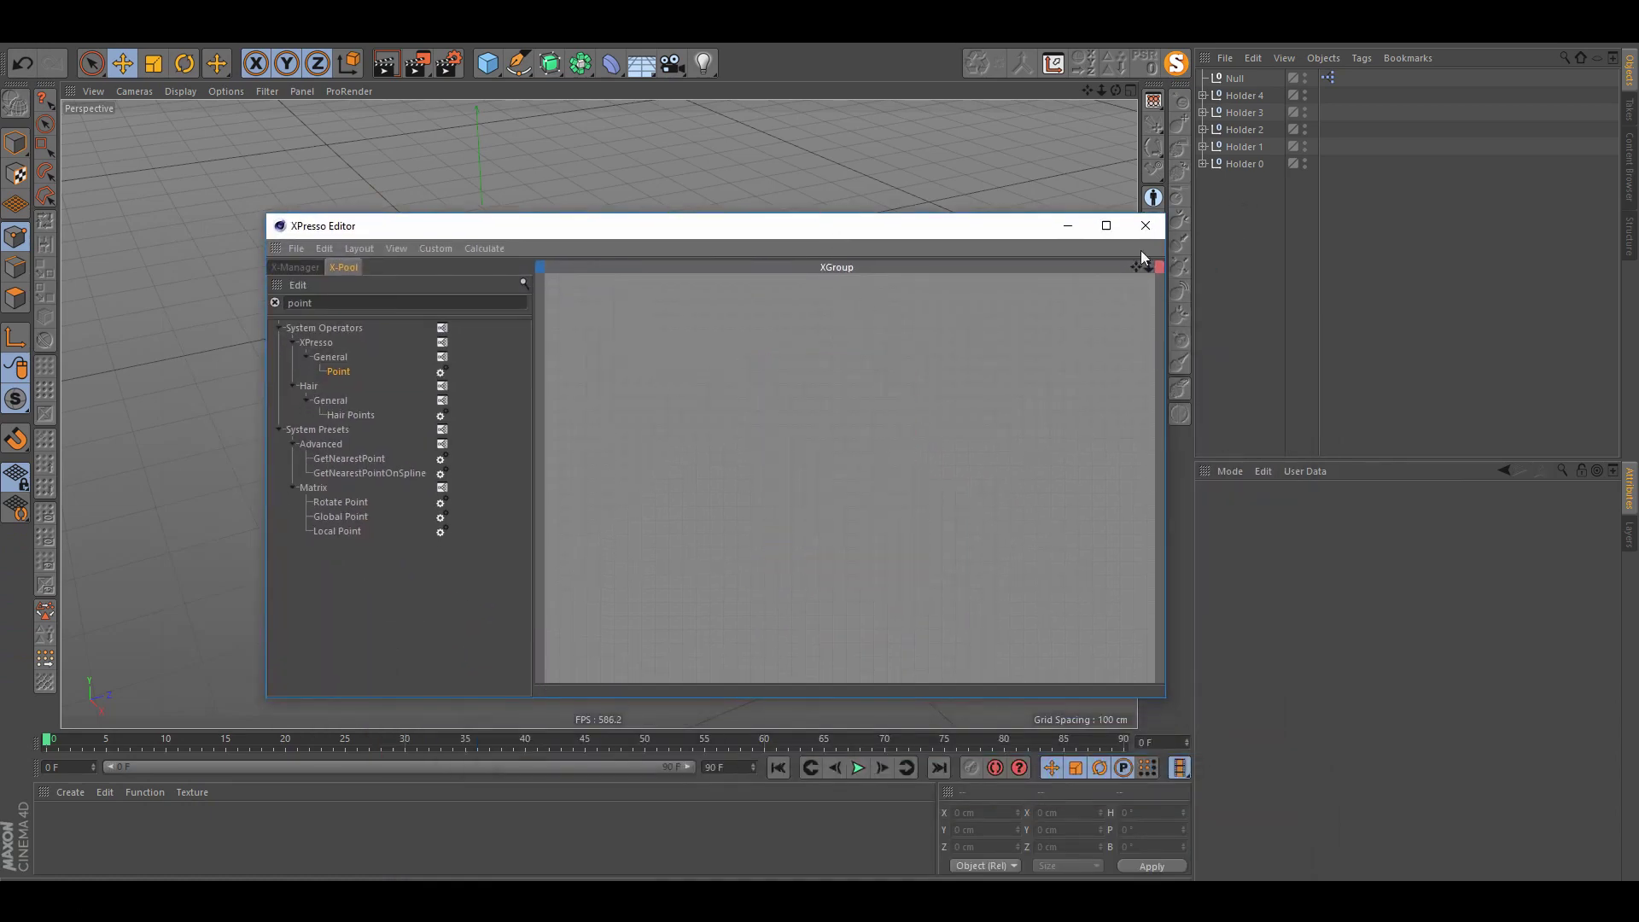
left_click(1145, 225)
left_click(1242, 79)
key("Delete")
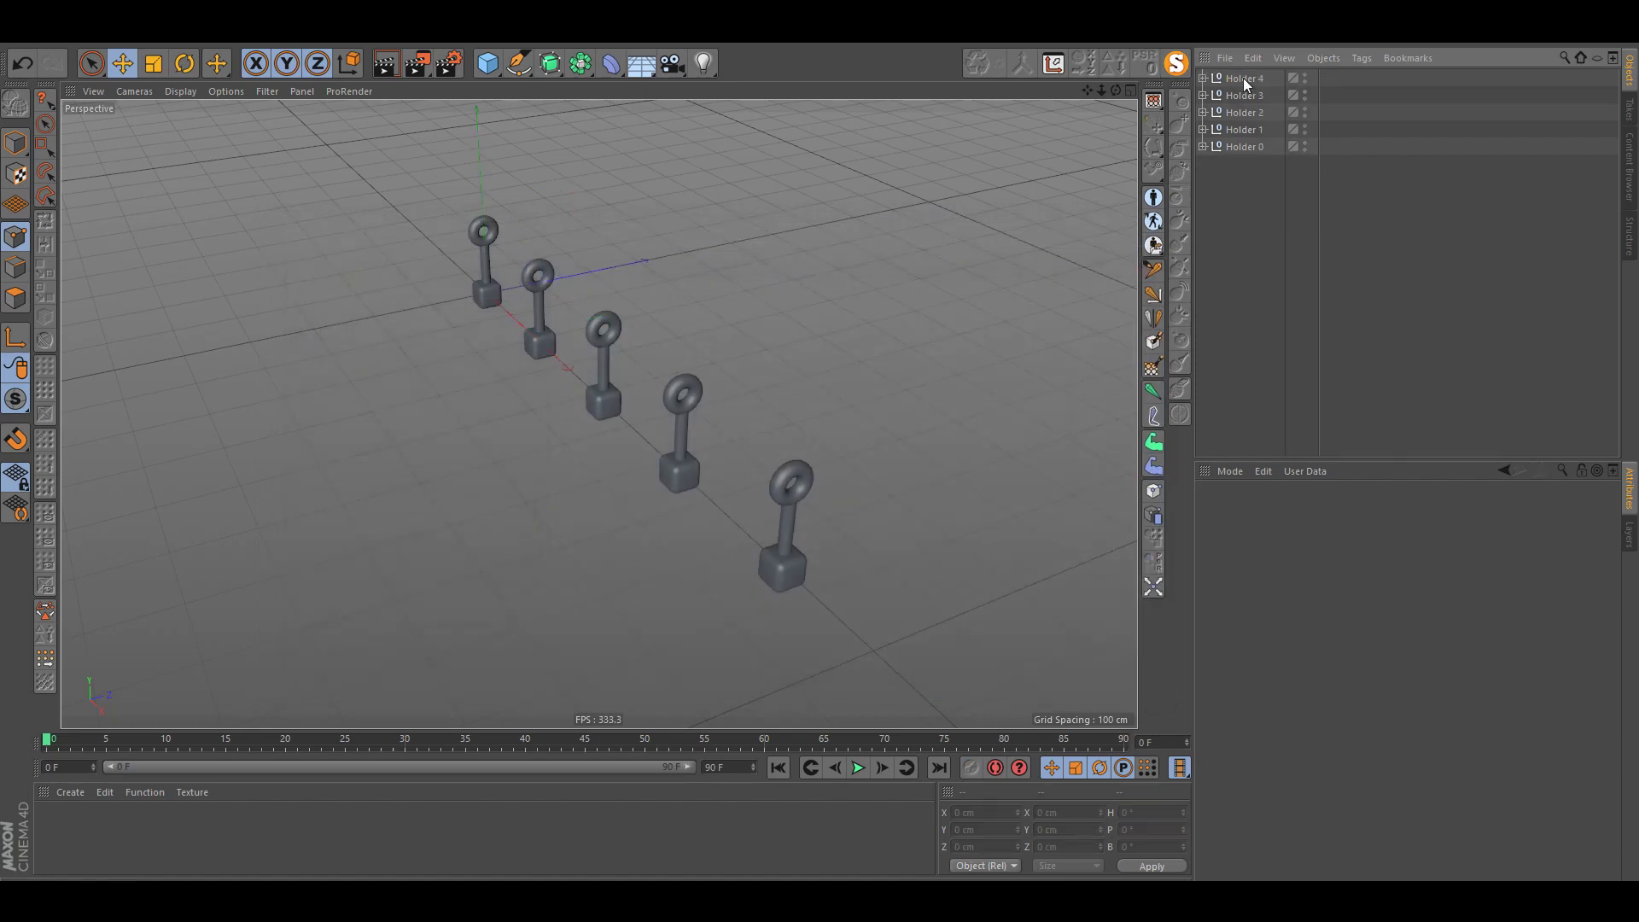
left_click(486, 292)
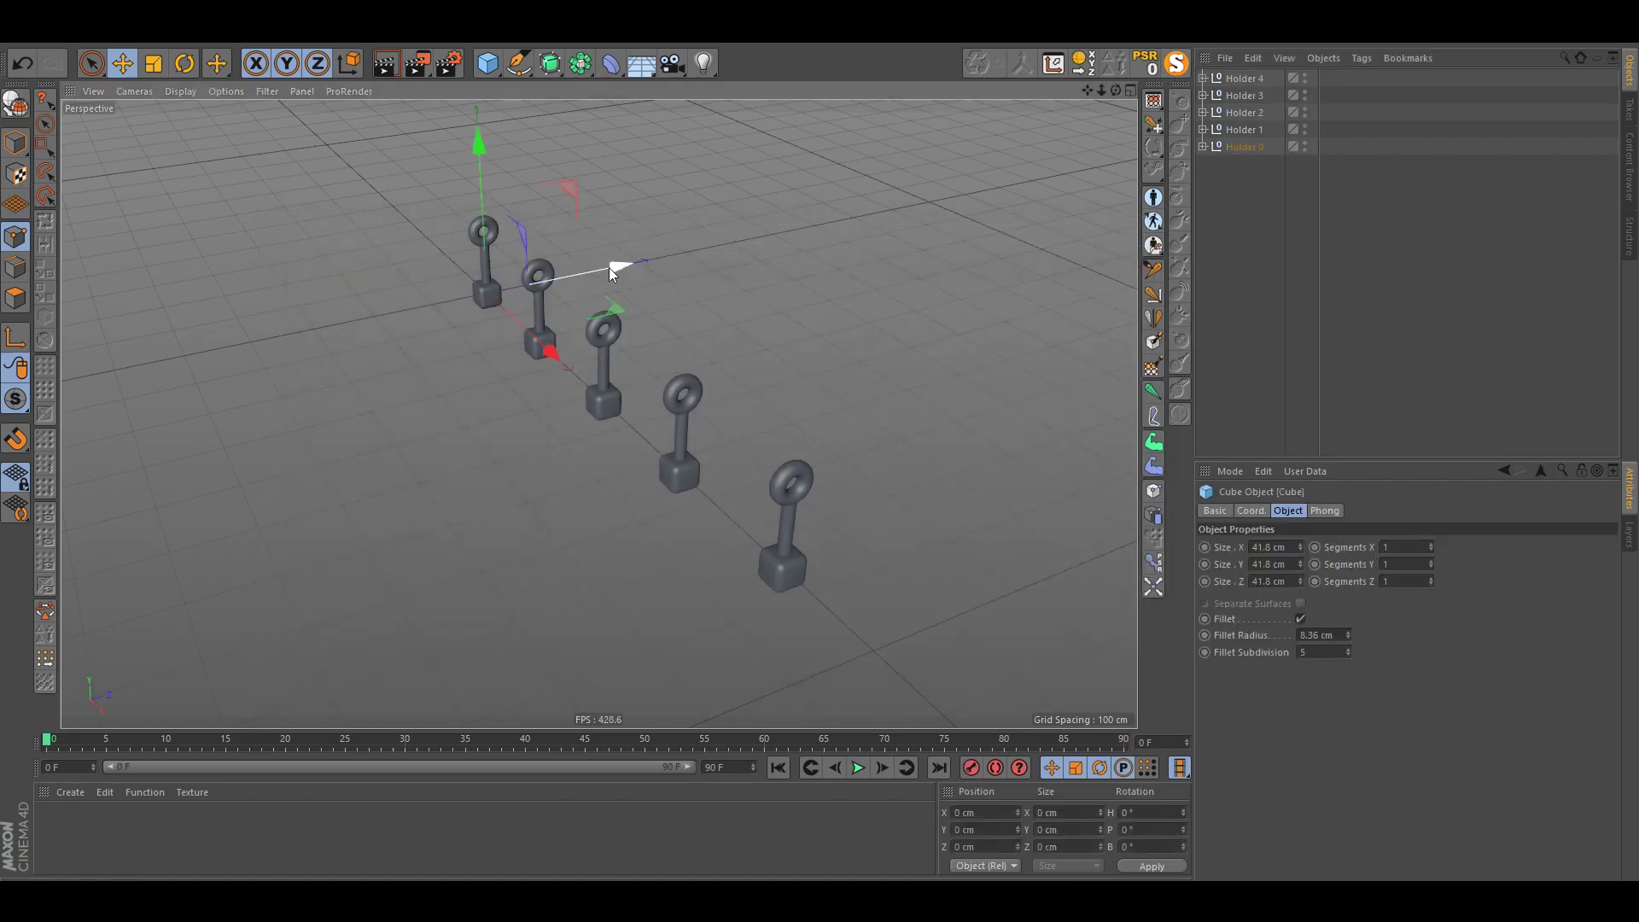
left_click(1248, 78)
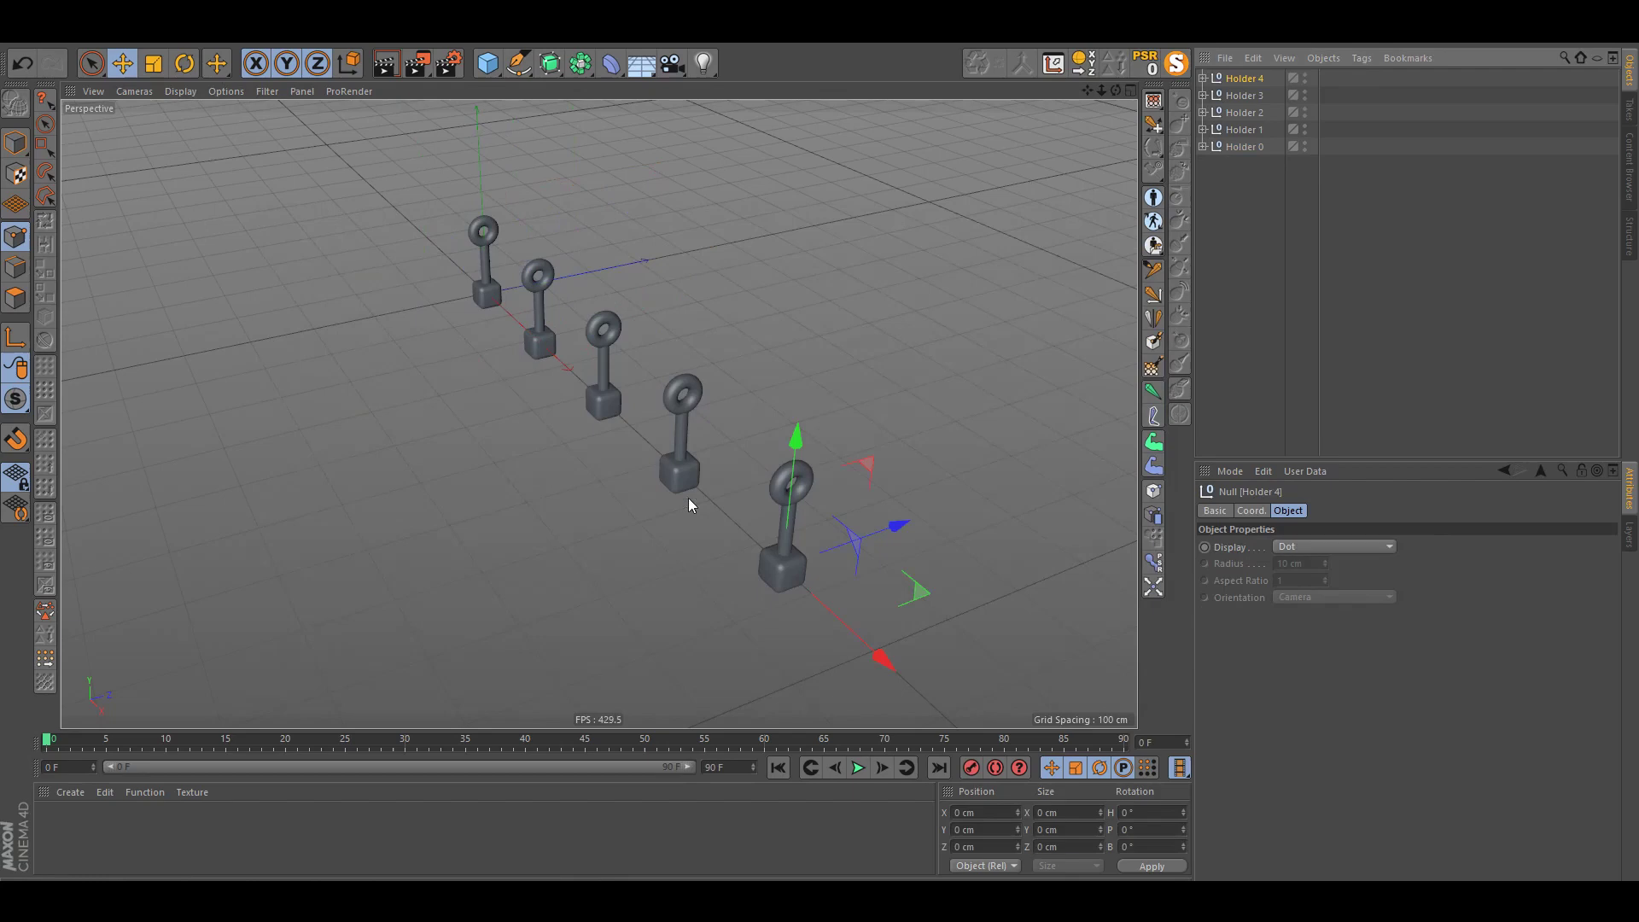
left_click_drag(832, 550, 680, 569)
key("ctrl+z")
Step: Draw an open six-point Bezier spline with the Pen tool alongside the row of holders
left_click_drag(730, 437, 513, 203, "alt")
left_click(518, 63)
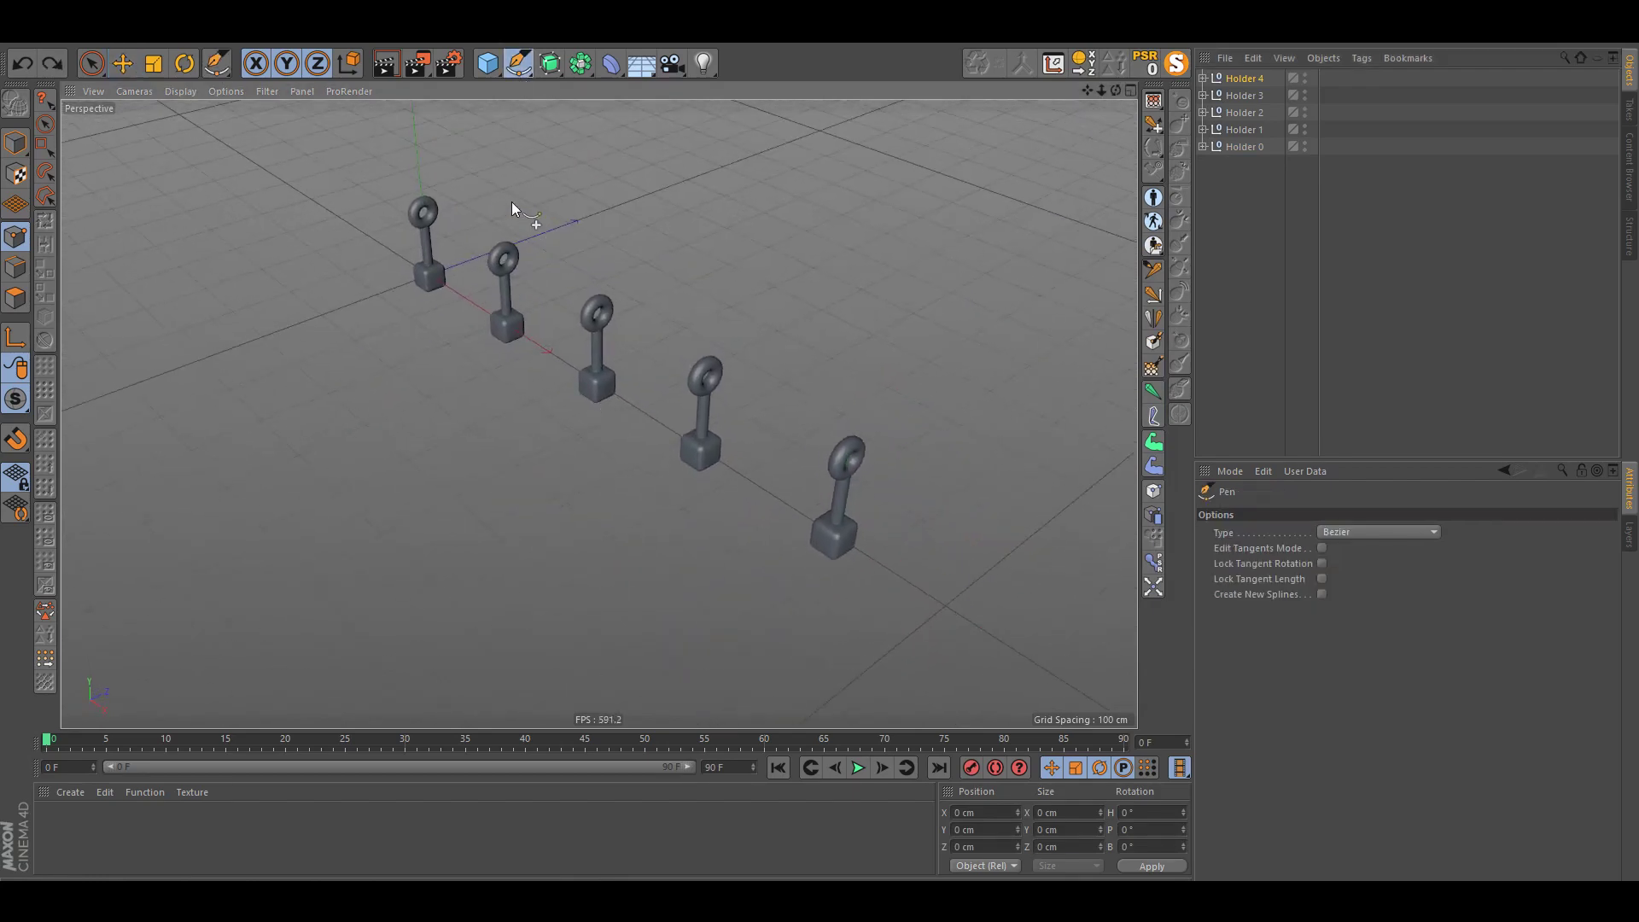
left_click(468, 189)
left_click(541, 234)
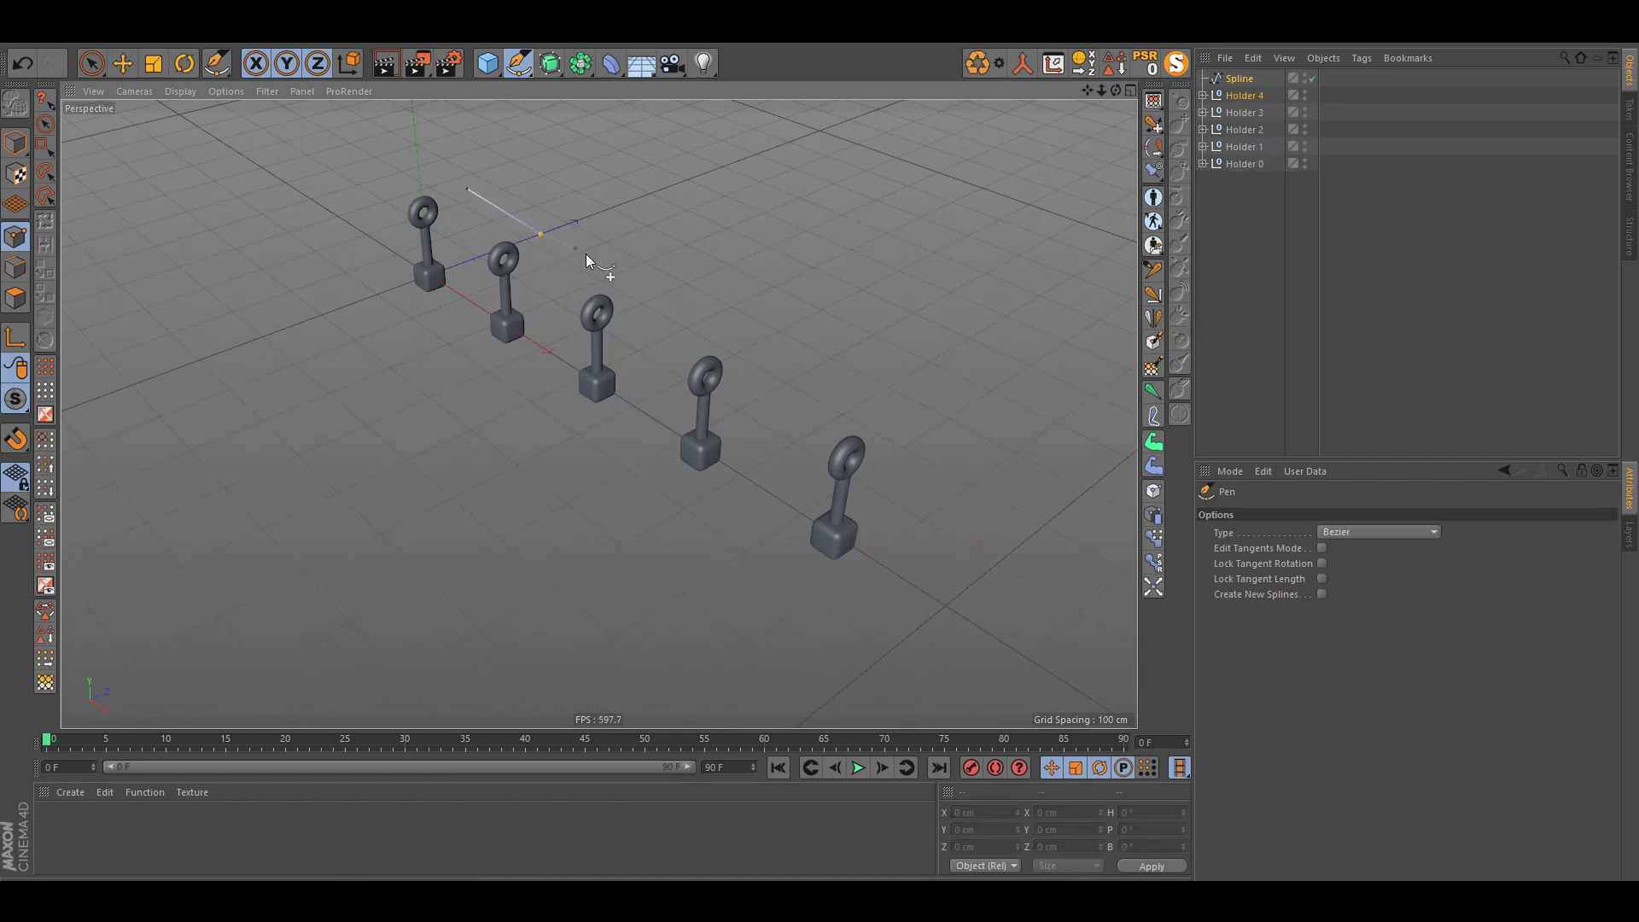
left_click(633, 280)
left_click(743, 334)
left_click(852, 396)
left_click(942, 409)
left_click(123, 63)
left_click(1471, 241)
Step: Select the spline and inspect its fourth point in relation to the row of holders
left_click_drag(633, 289, 477, 224, "alt")
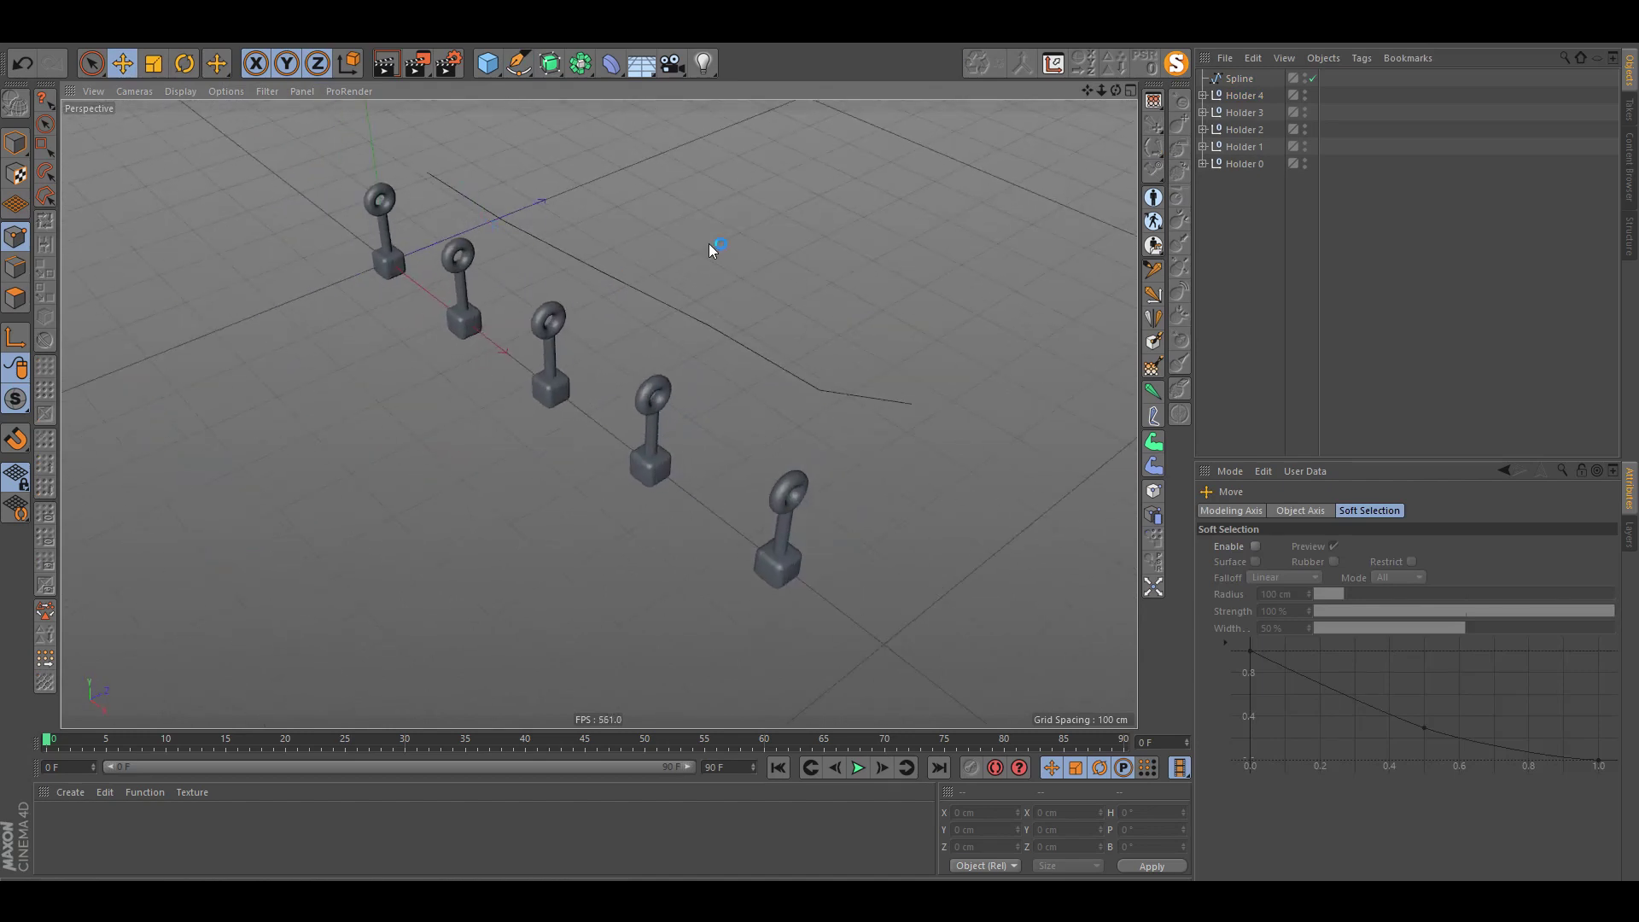
left_click(1244, 80)
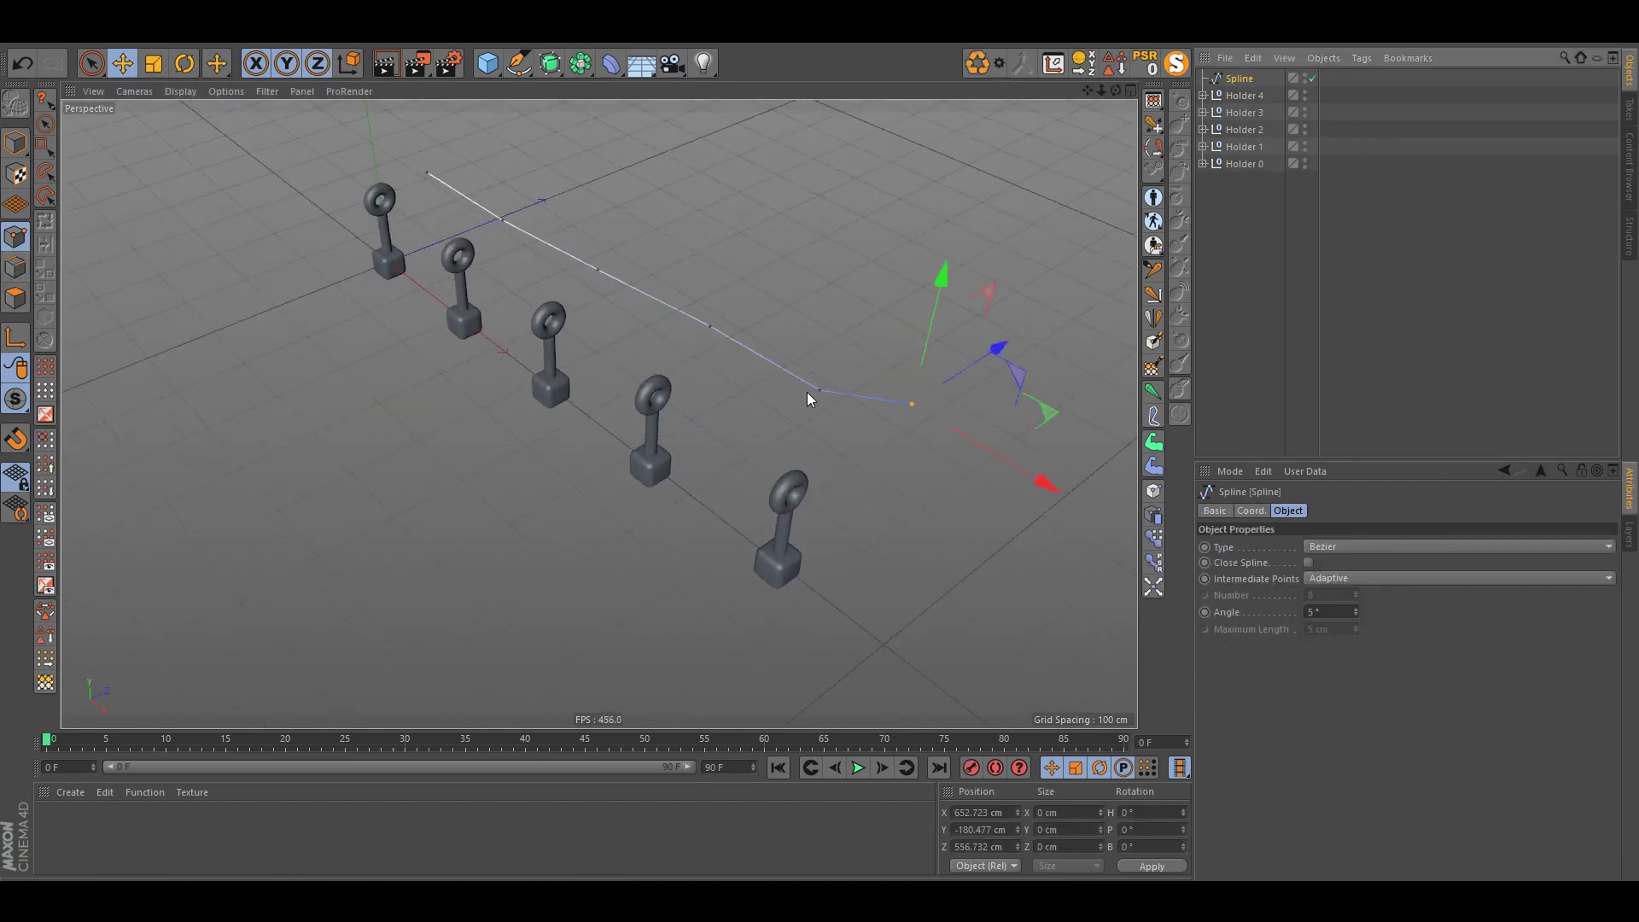
left_click(710, 326)
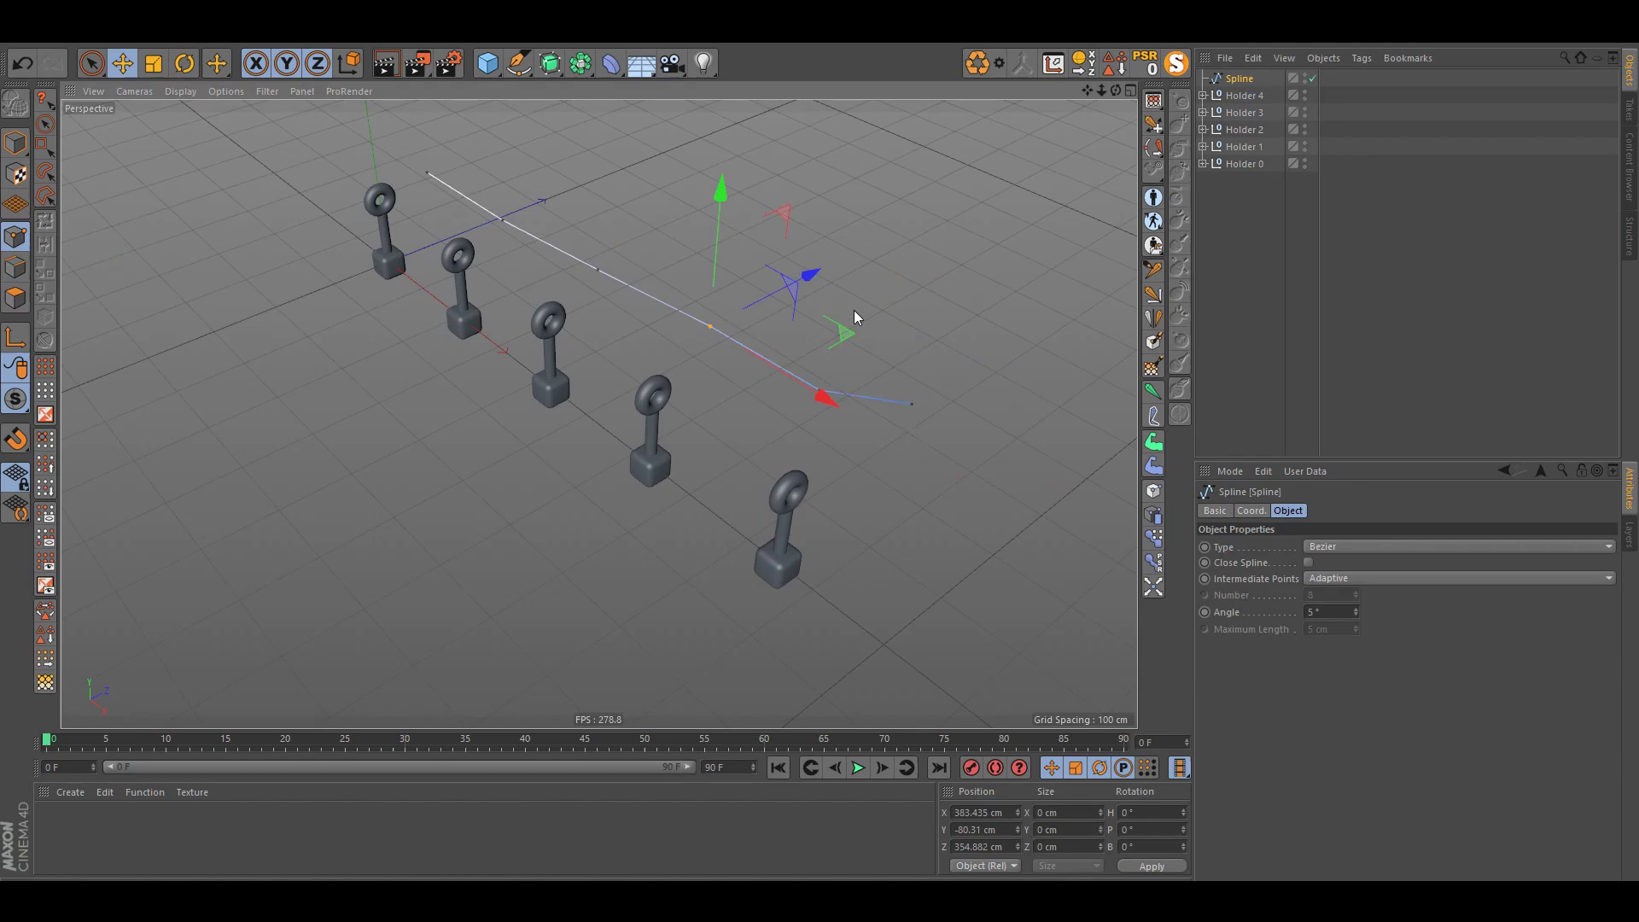
left_click_drag(857, 317, 692, 336, "alt")
left_click_drag(519, 303, 614, 299, "alt")
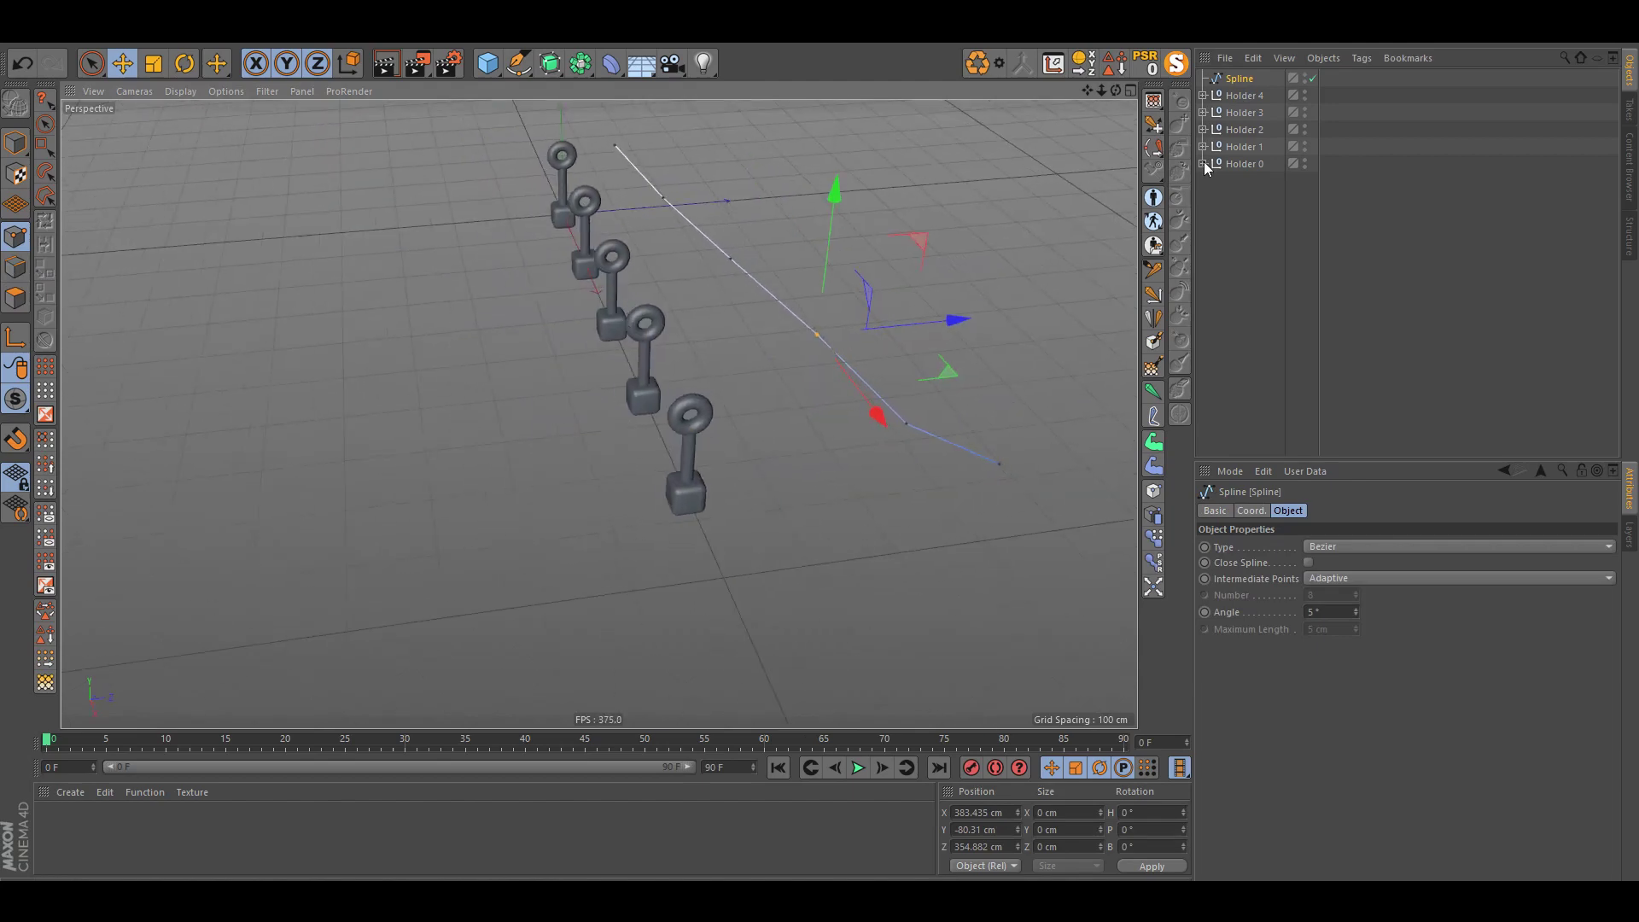
Step: Expand Holder 0 and Holder 1, locate their rope point nulls, and widen the object name column
left_click(1202, 163)
left_click(1246, 182)
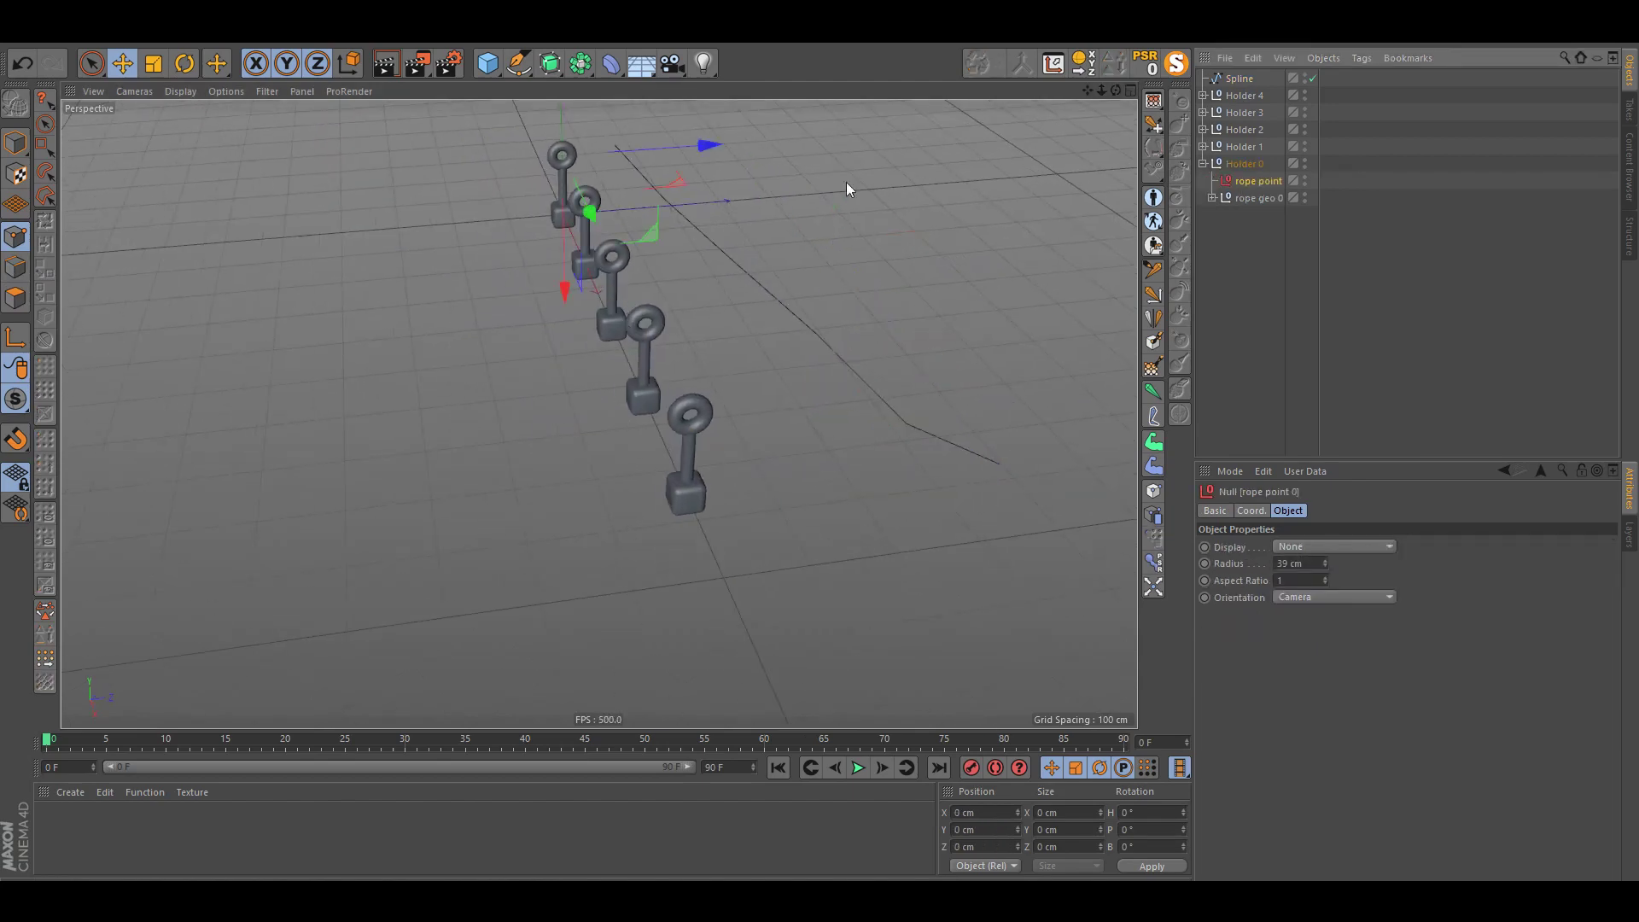
left_click_drag(849, 187, 595, 238, "alt")
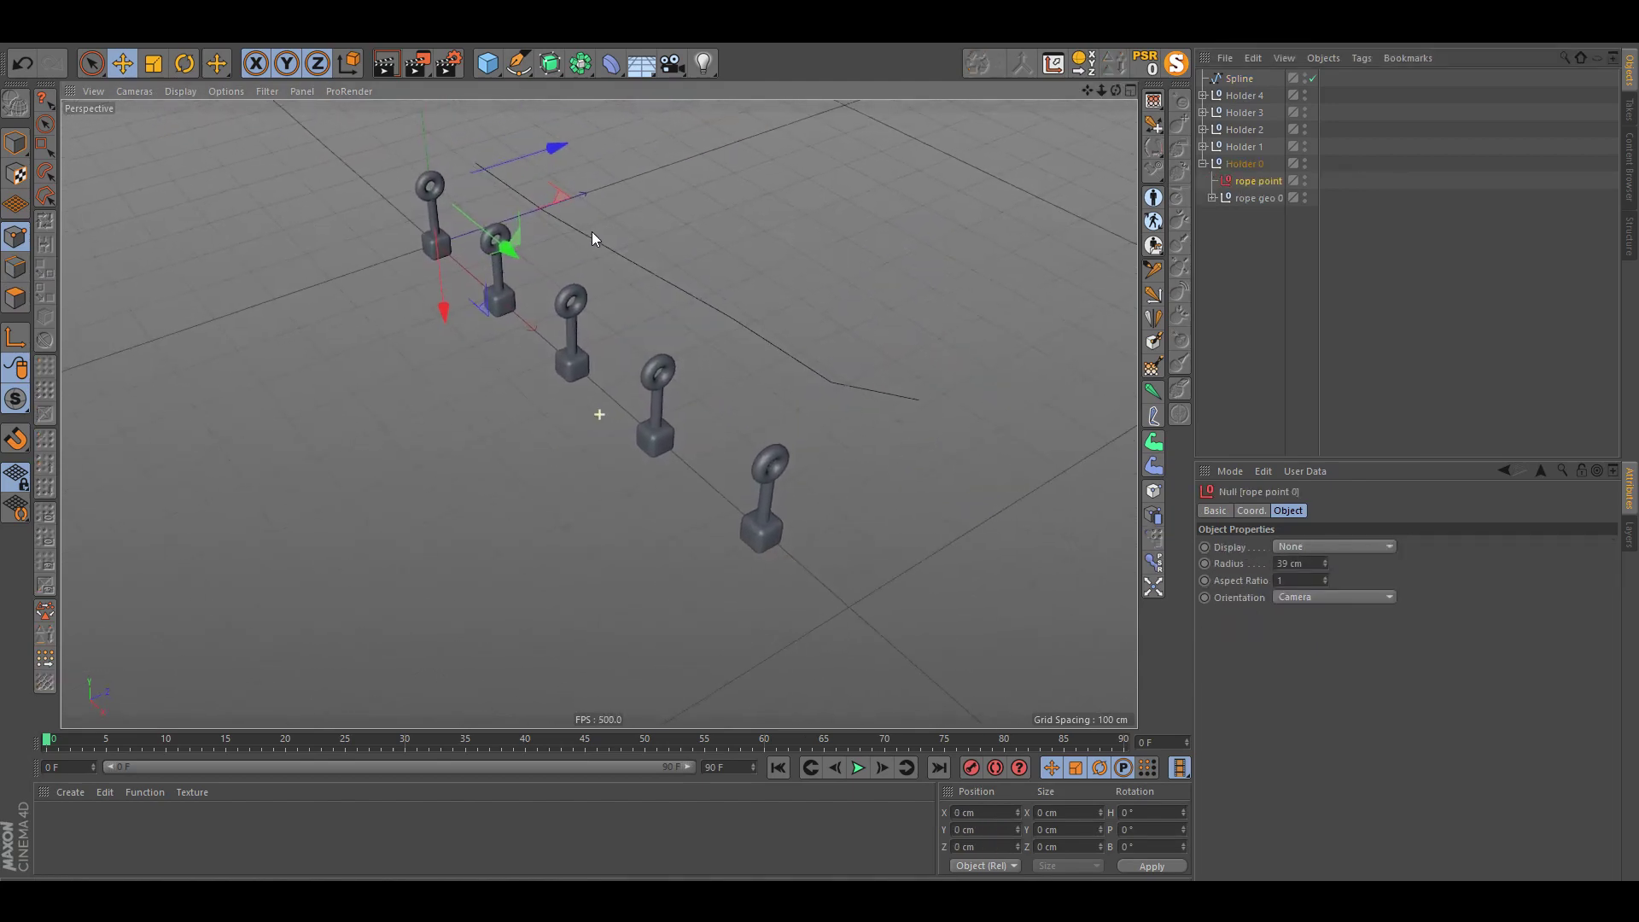
left_click(1203, 146)
left_click(1257, 164)
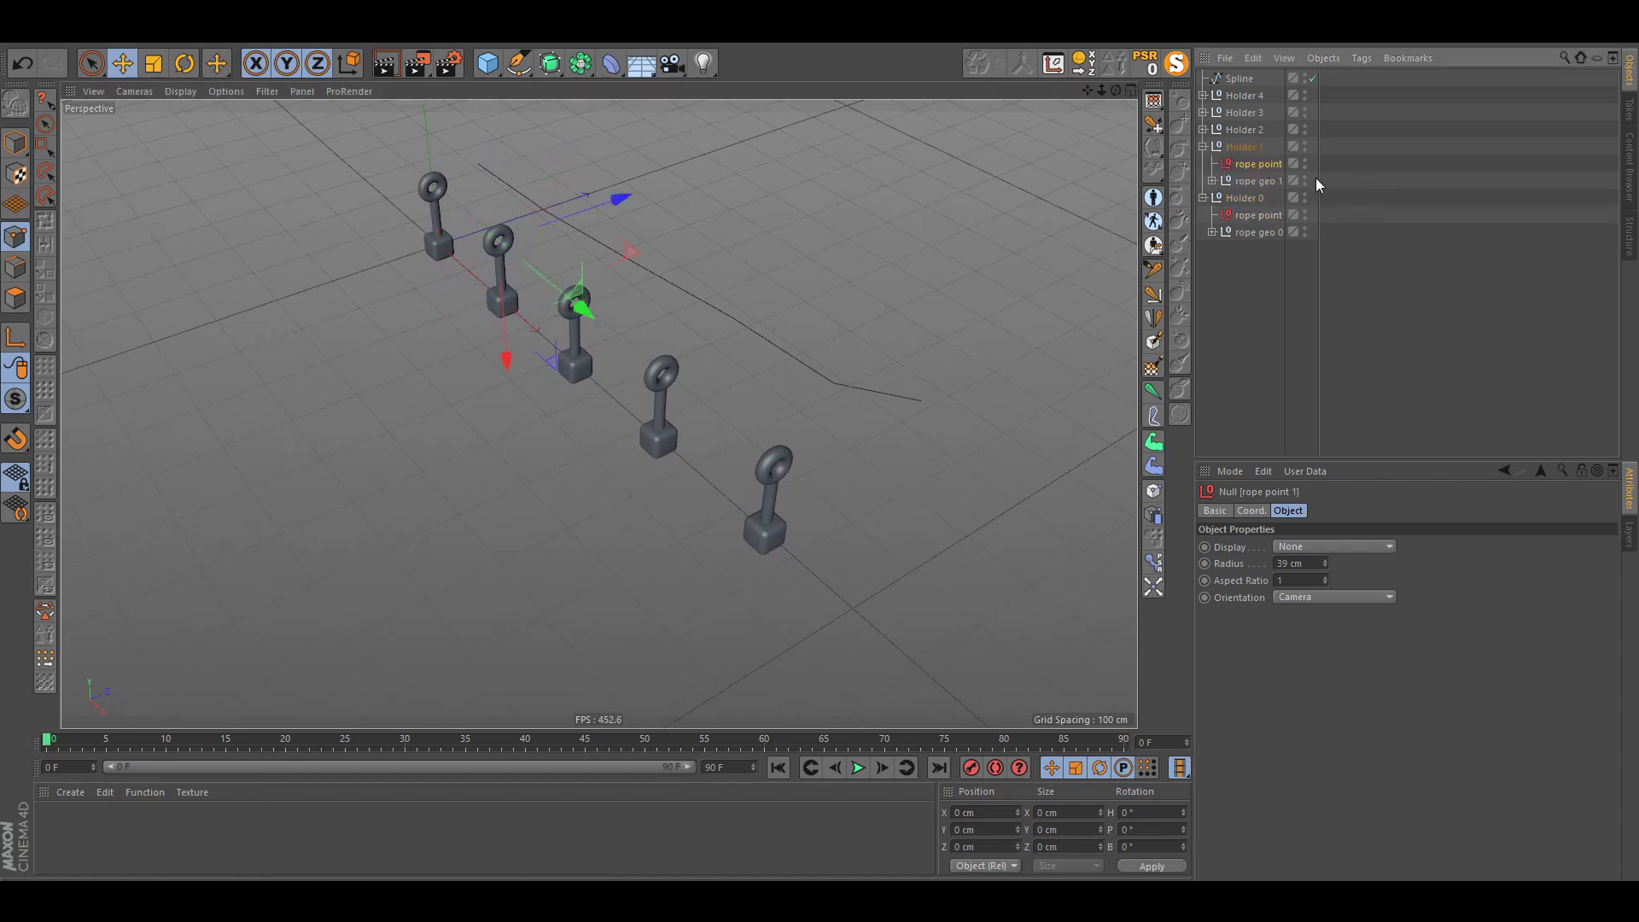
left_click_drag(1318, 178, 1371, 179)
left_click(1264, 216)
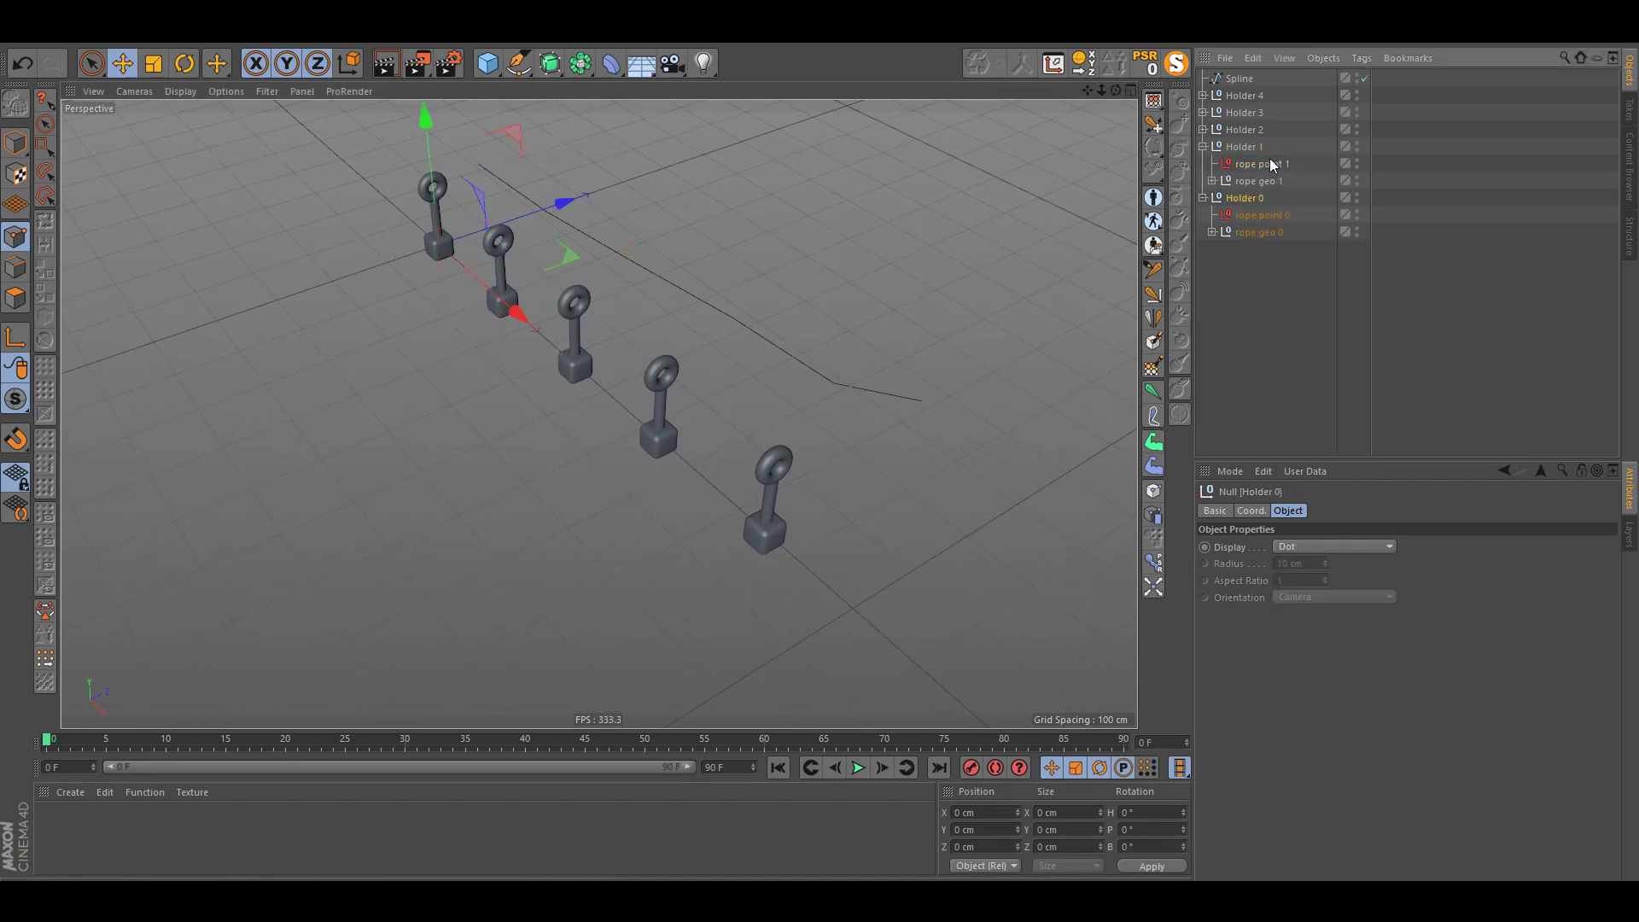
Step: Inspect the rope points and the geometry inside rope geo 0, then collapse Holder 0 and Holder 1
left_click(1271, 165)
left_click(1271, 217)
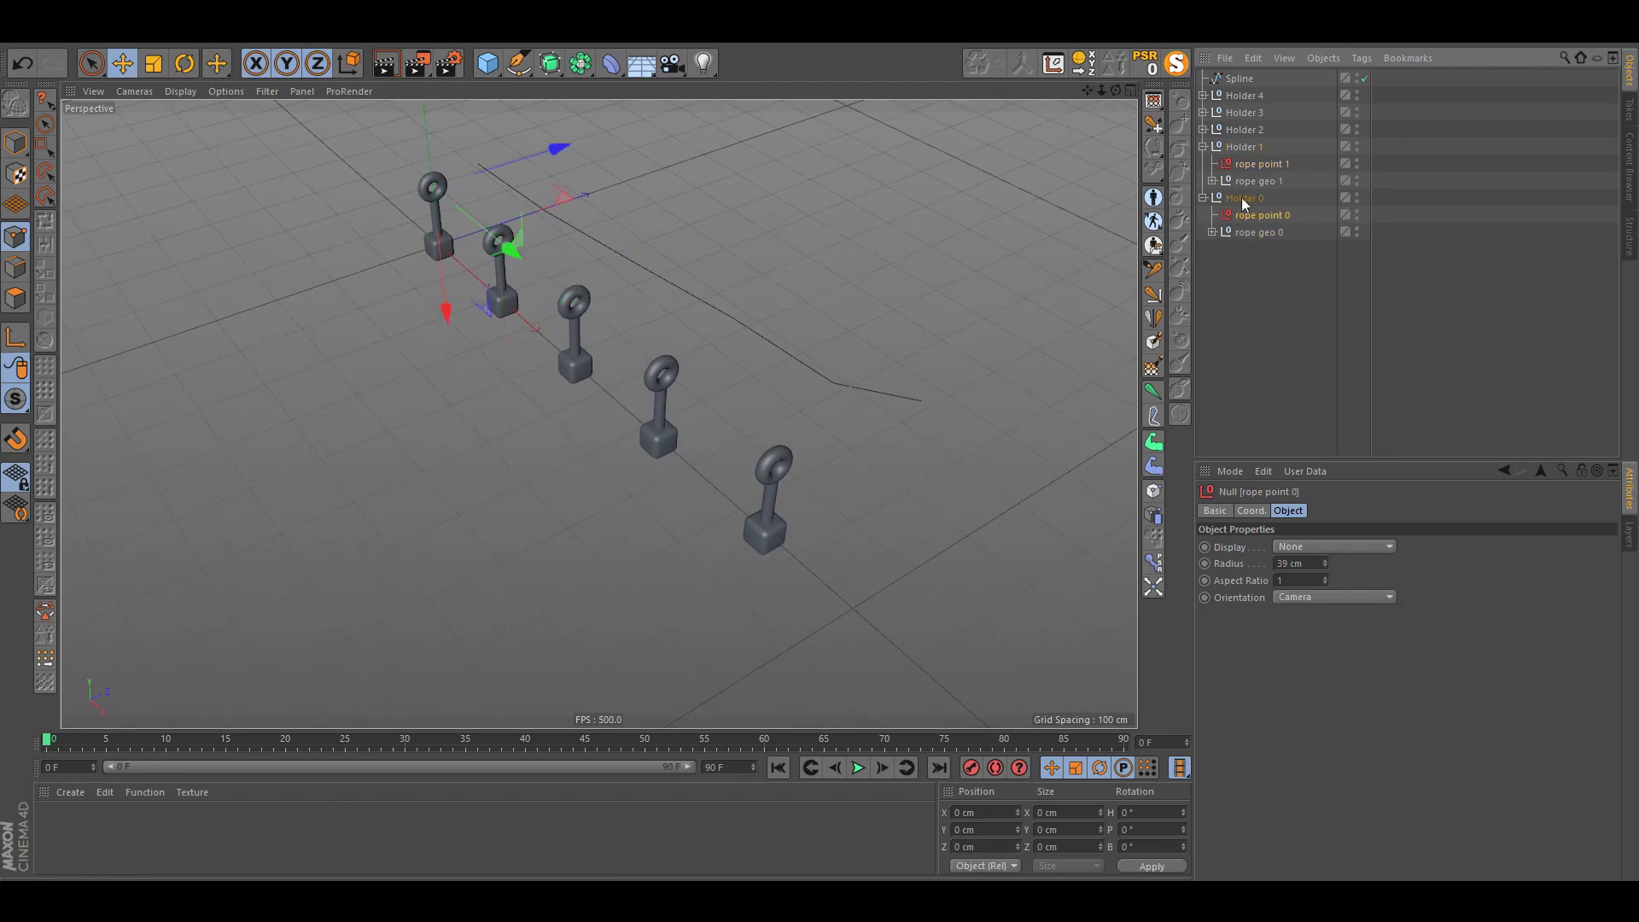
left_click(1212, 232)
left_click(1267, 251)
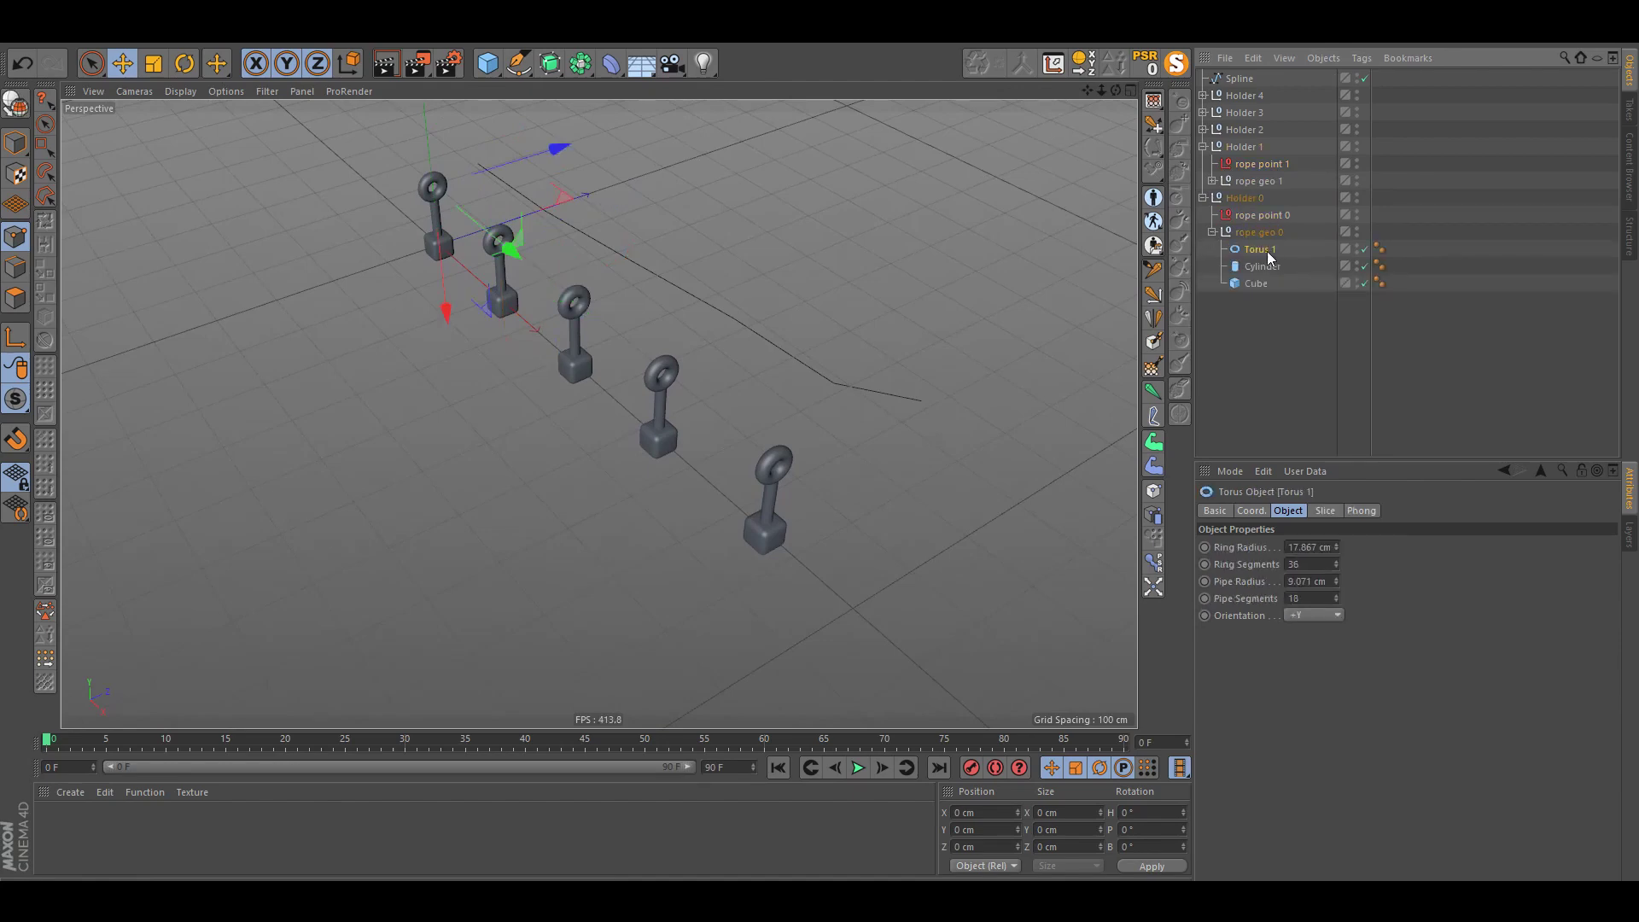
left_click(1212, 232)
left_click(1375, 186)
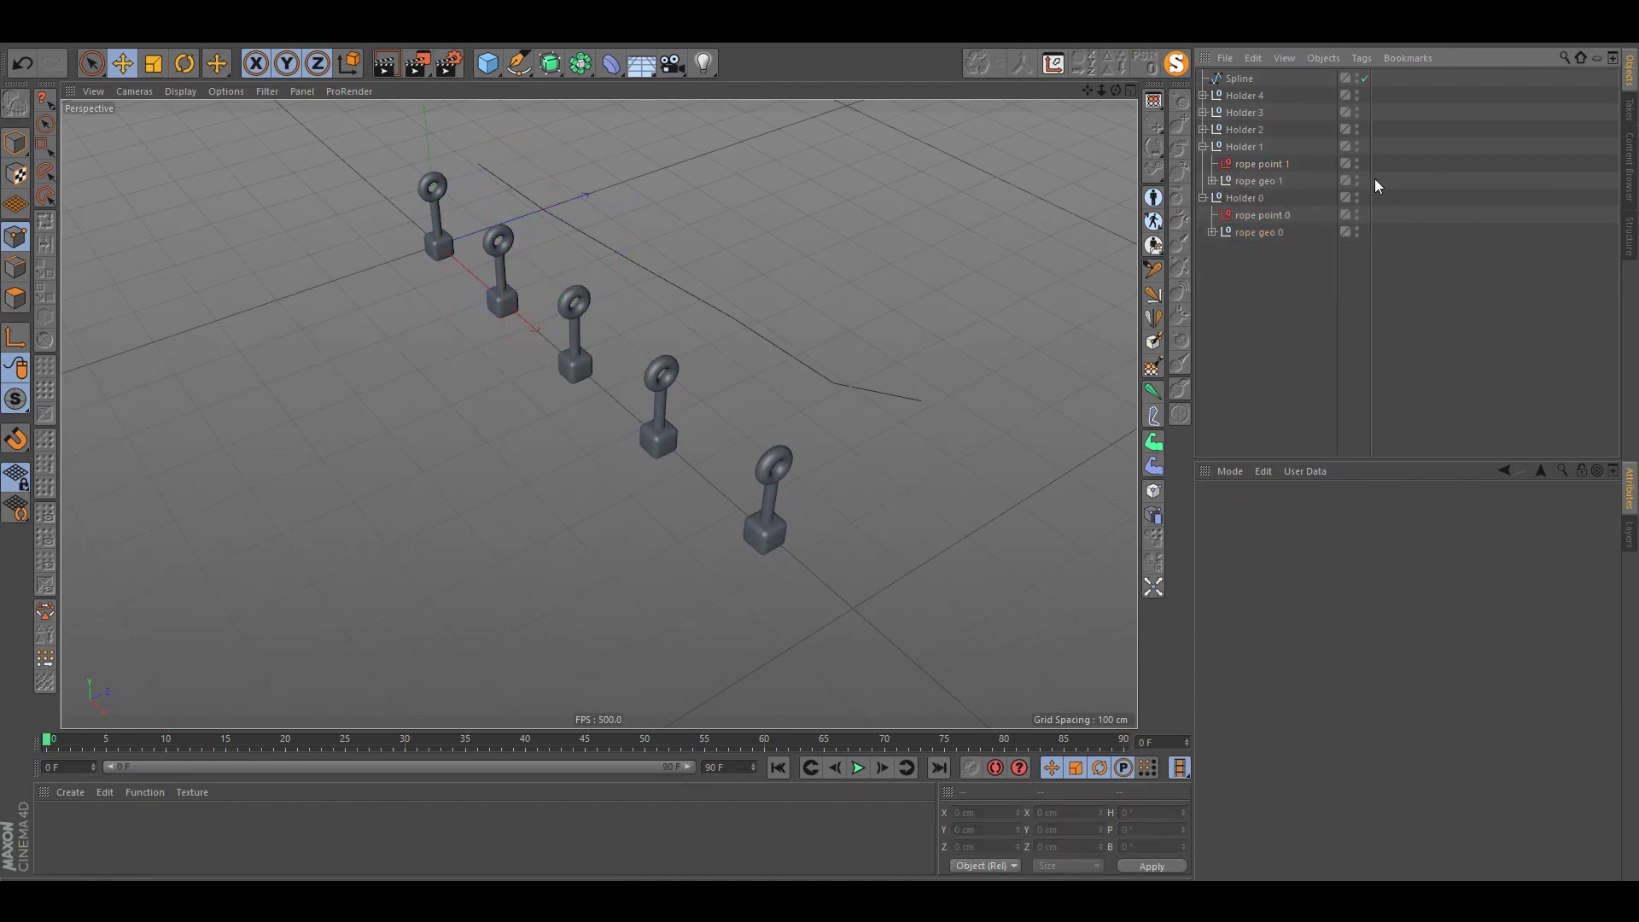
left_click(1203, 146)
left_click(1203, 164)
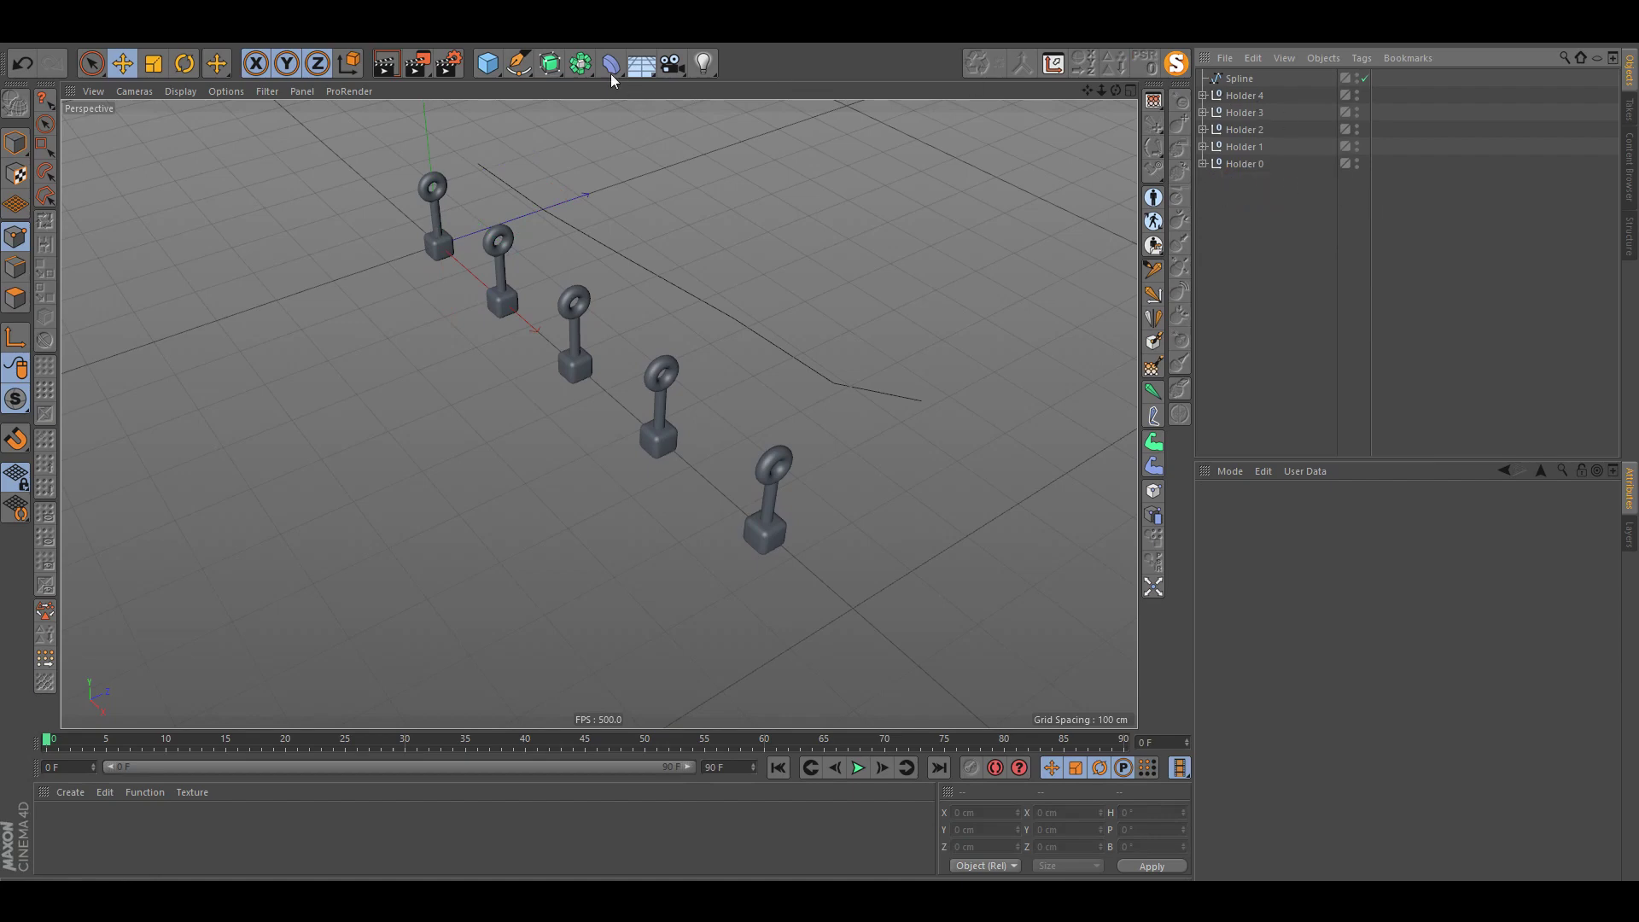
Step: Create a new null object with an XPresso tag and place the XPresso Editor clear of the object hierarchy
left_click_drag(487, 63, 575, 94)
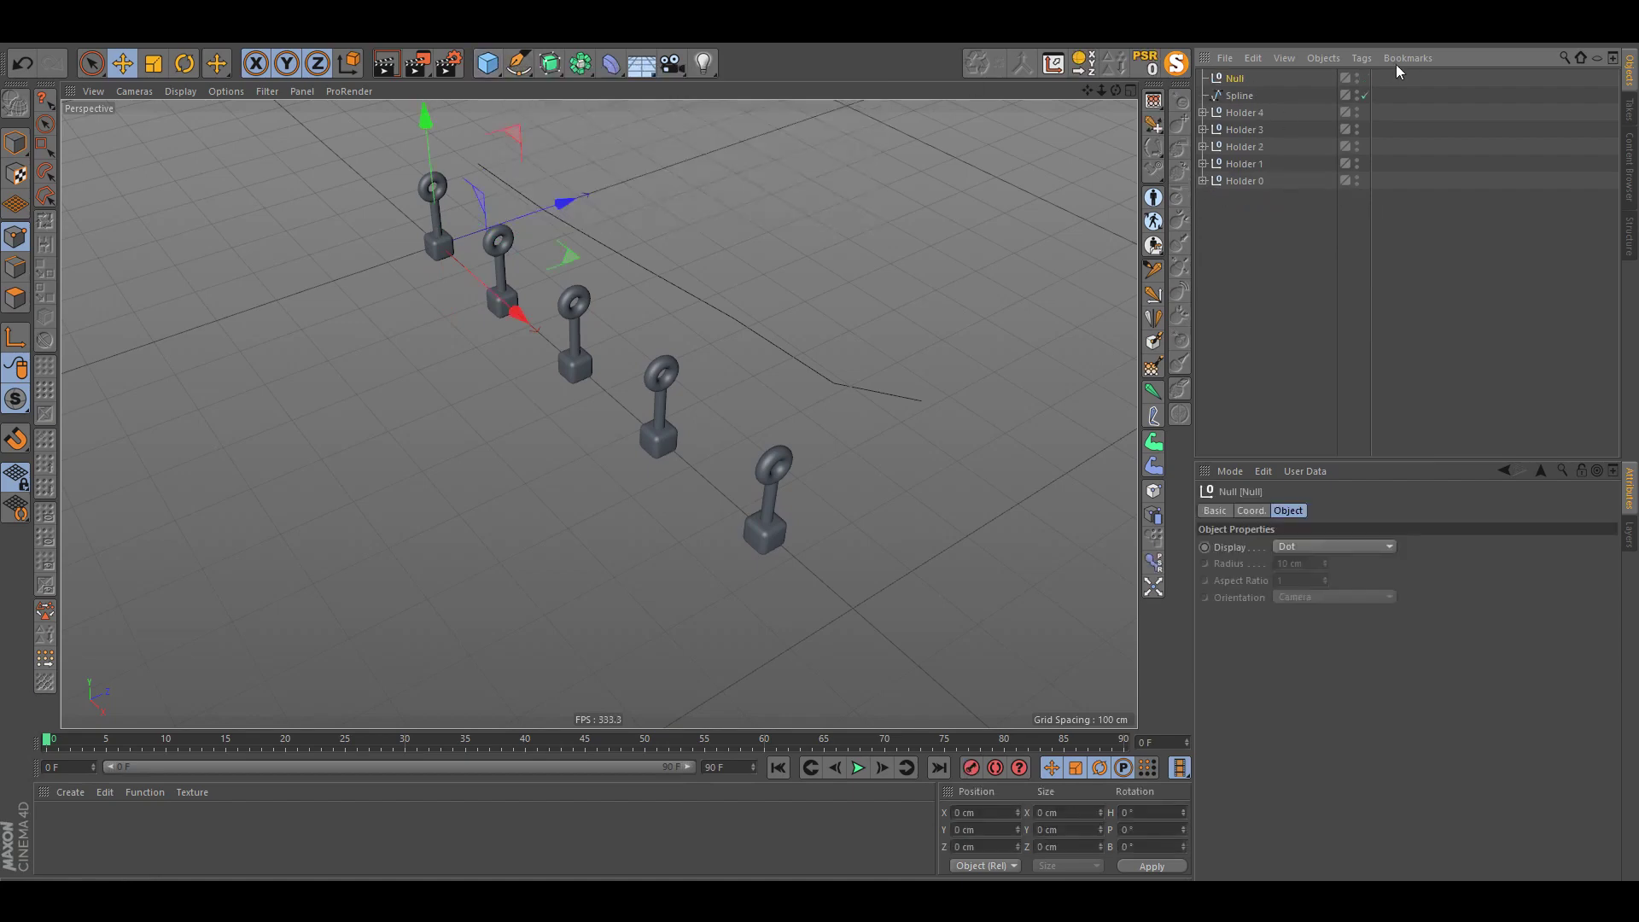
right_click(1236, 84)
mouse_move(1246, 85)
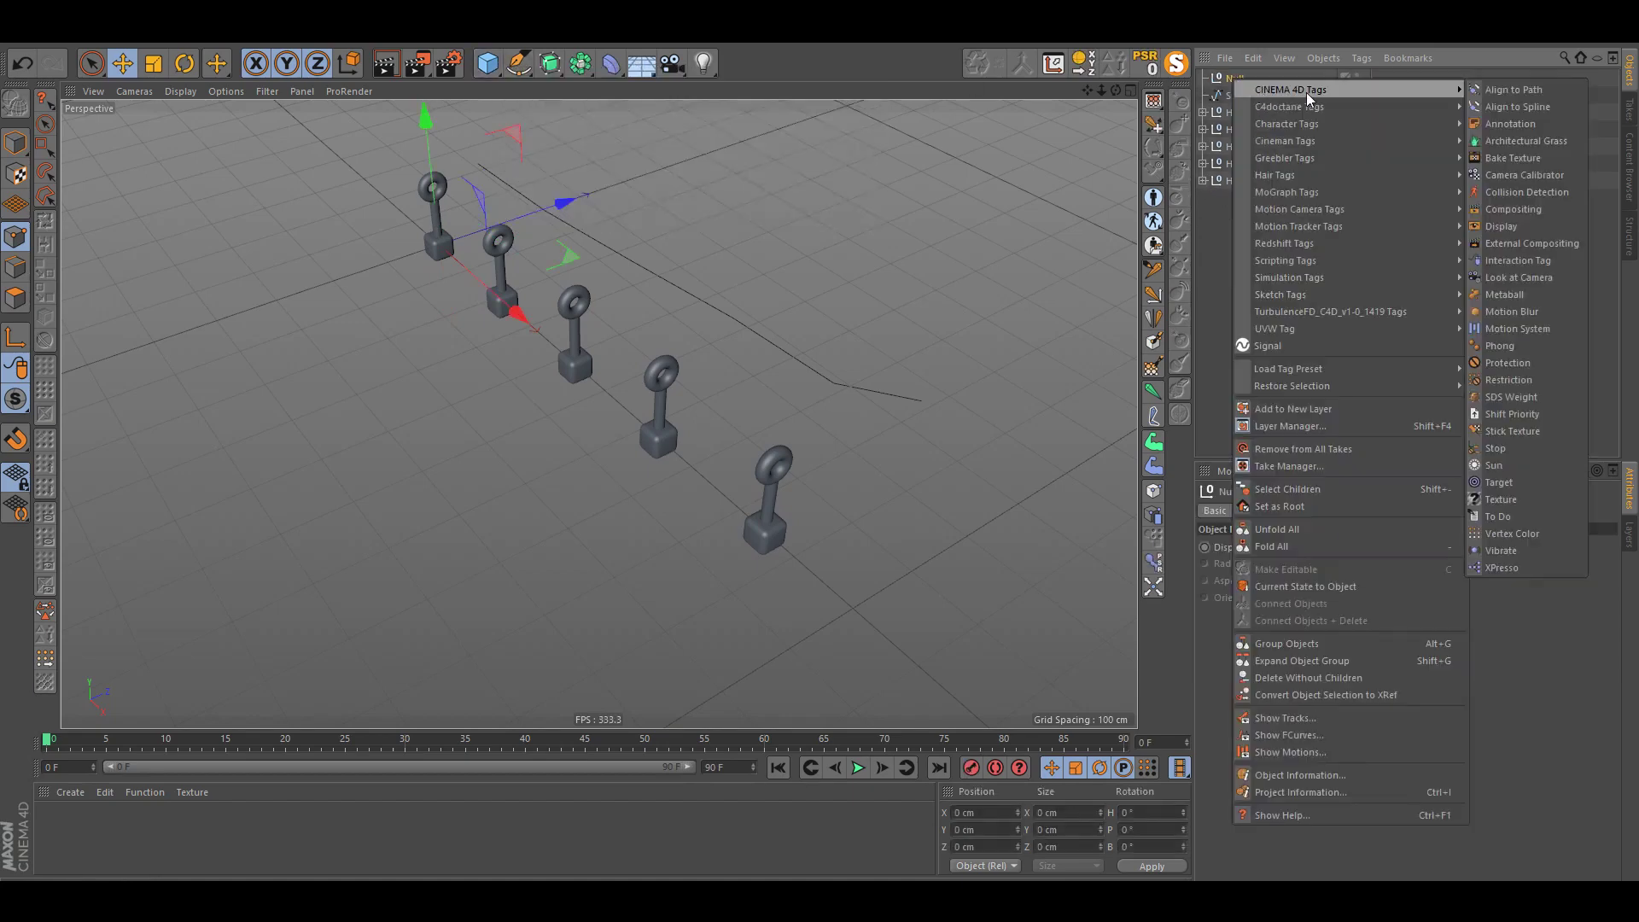
left_click(1498, 563)
left_click_drag(874, 233, 1070, 273)
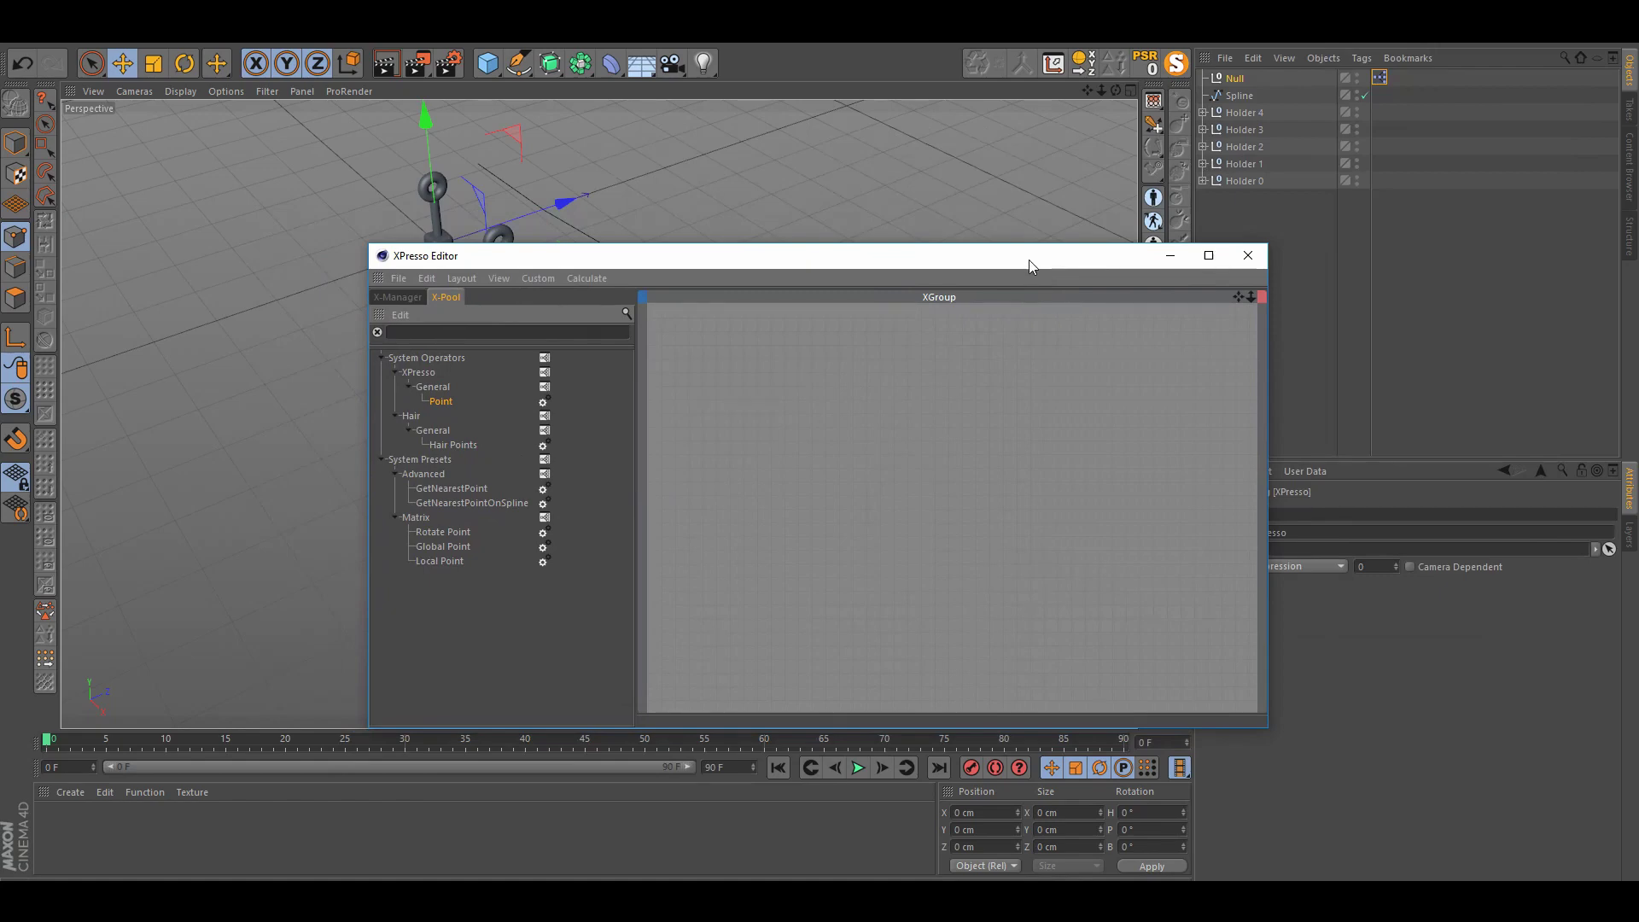
left_click_drag(1010, 259, 961, 268)
left_click_drag(545, 264, 491, 250)
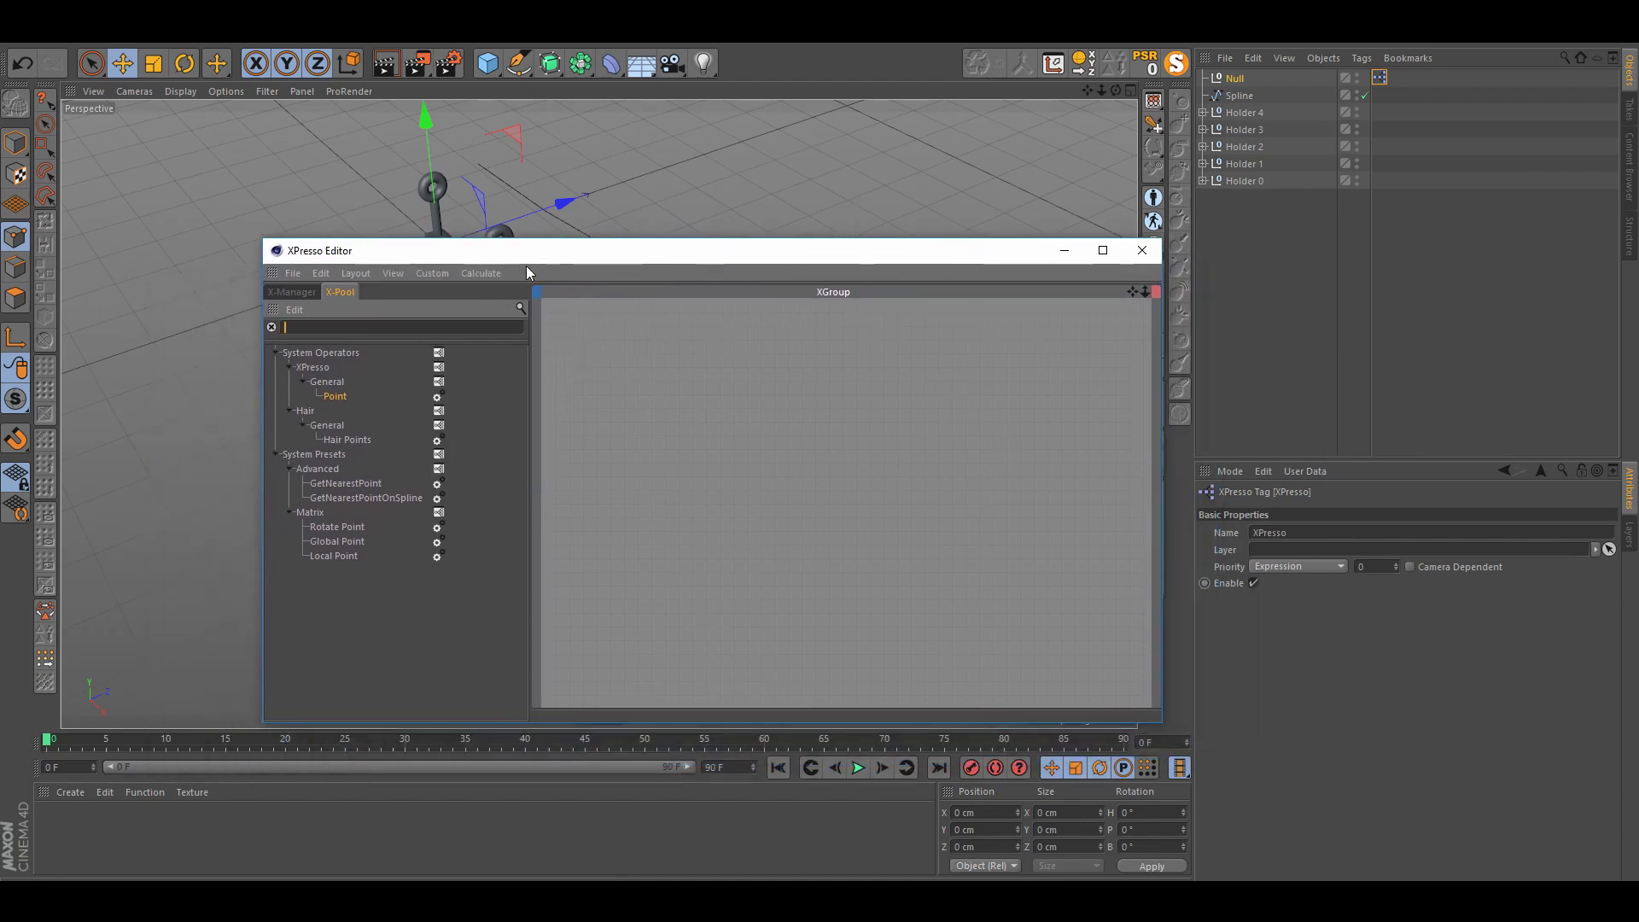
left_click_drag(590, 256, 538, 258)
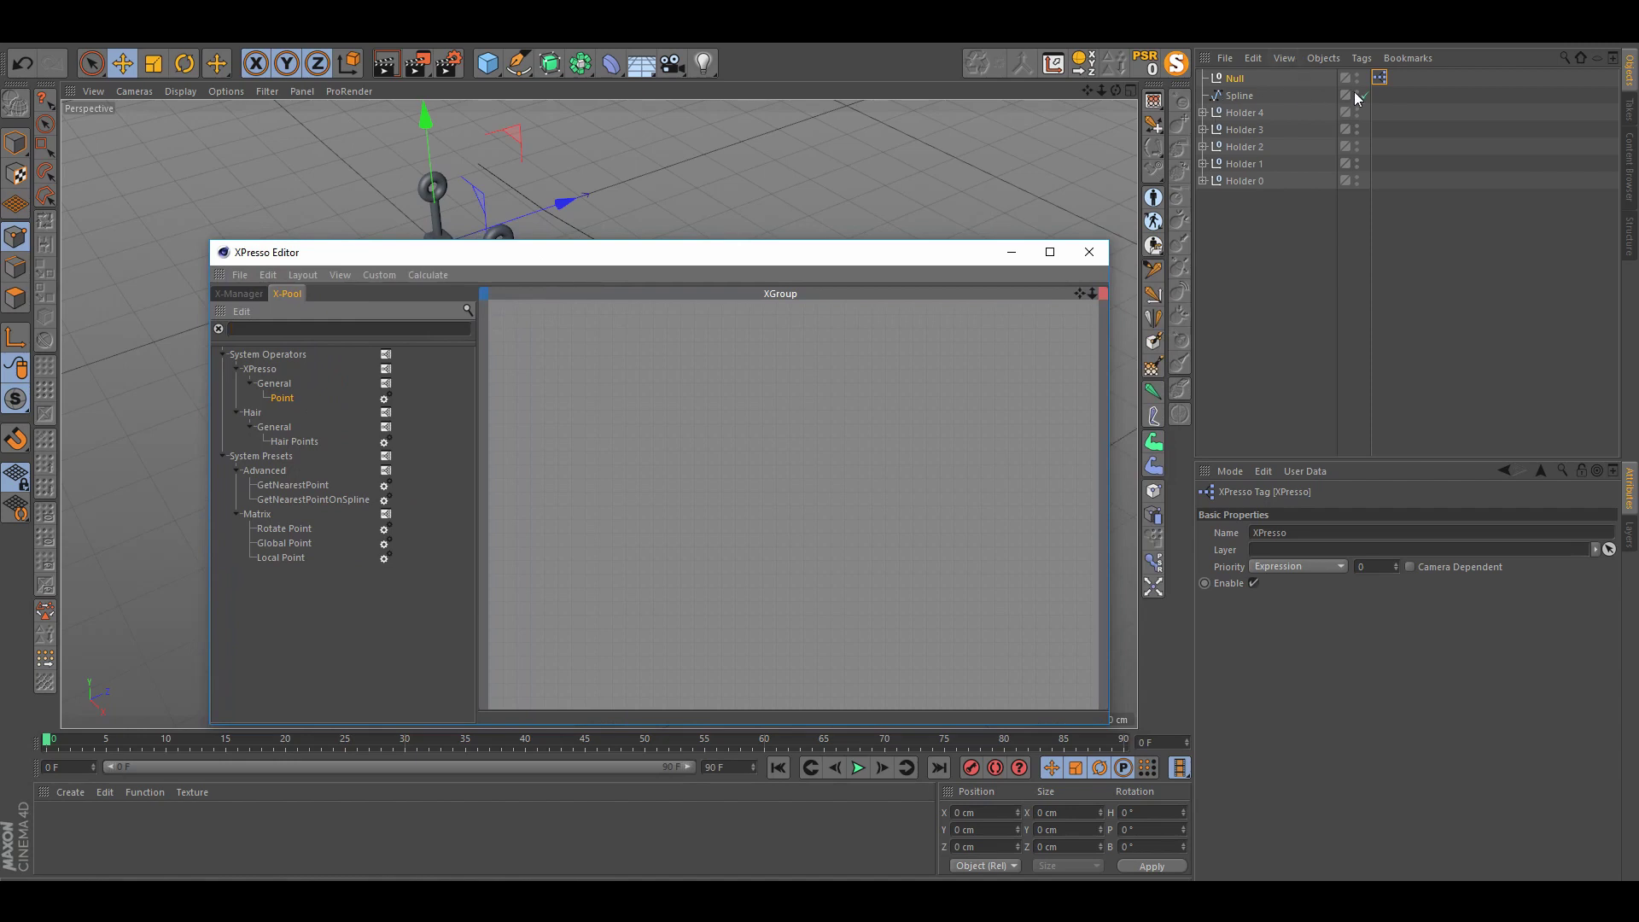
Step: Add the spline as a node in the XPresso graph and dock the XPresso Editor beside the perspective view
left_click_drag(1240, 96, 570, 389)
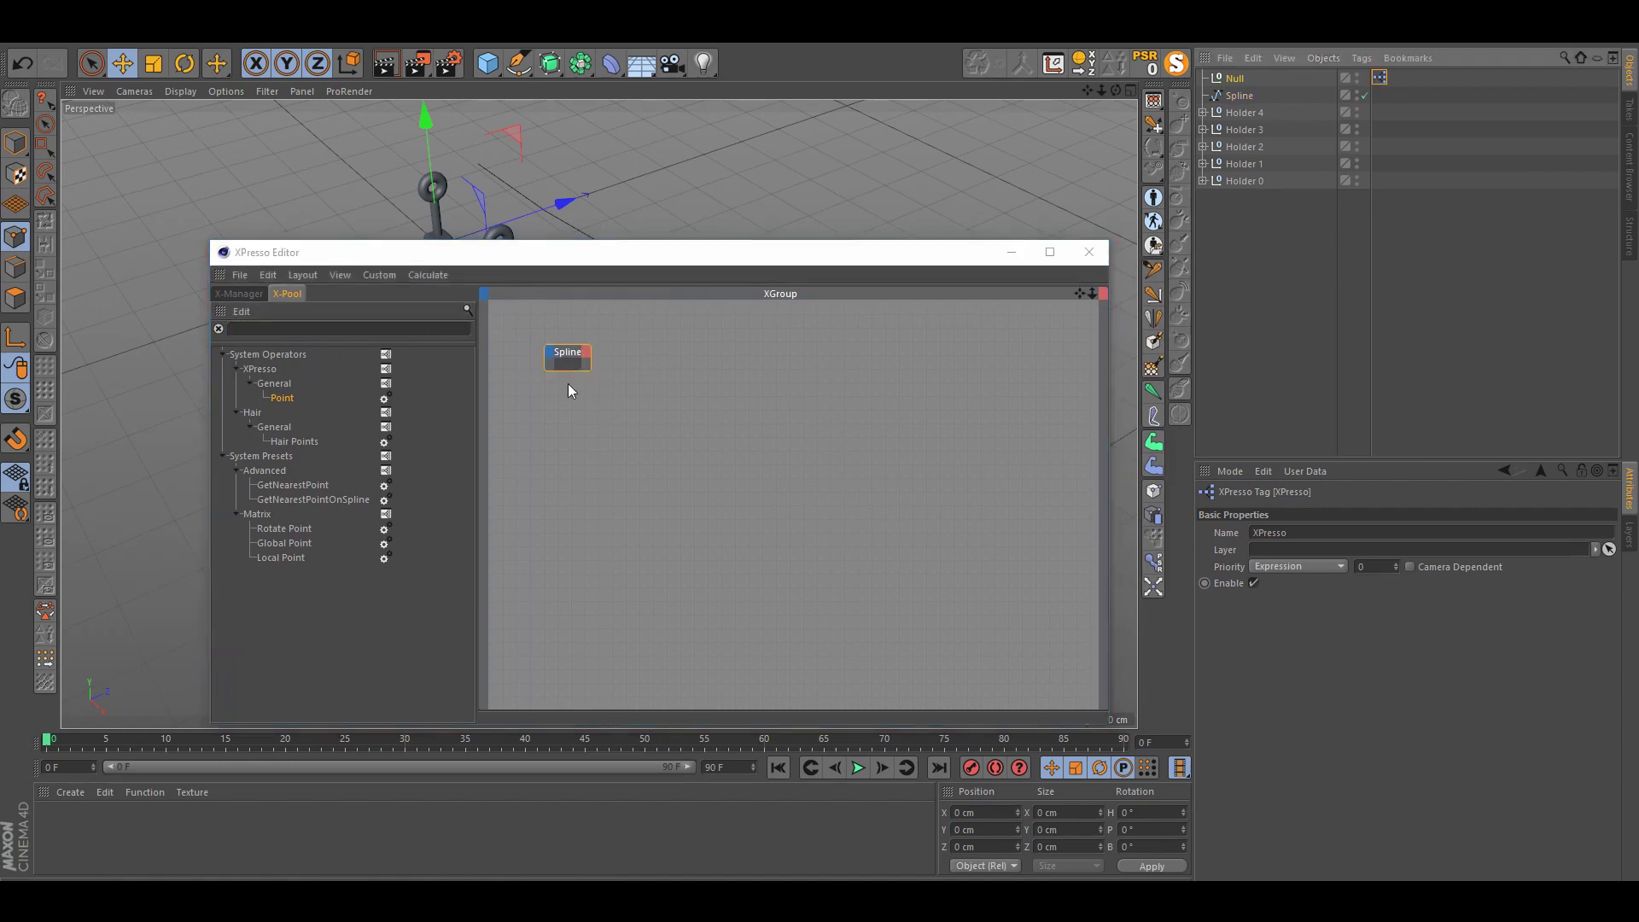
left_click(594, 360)
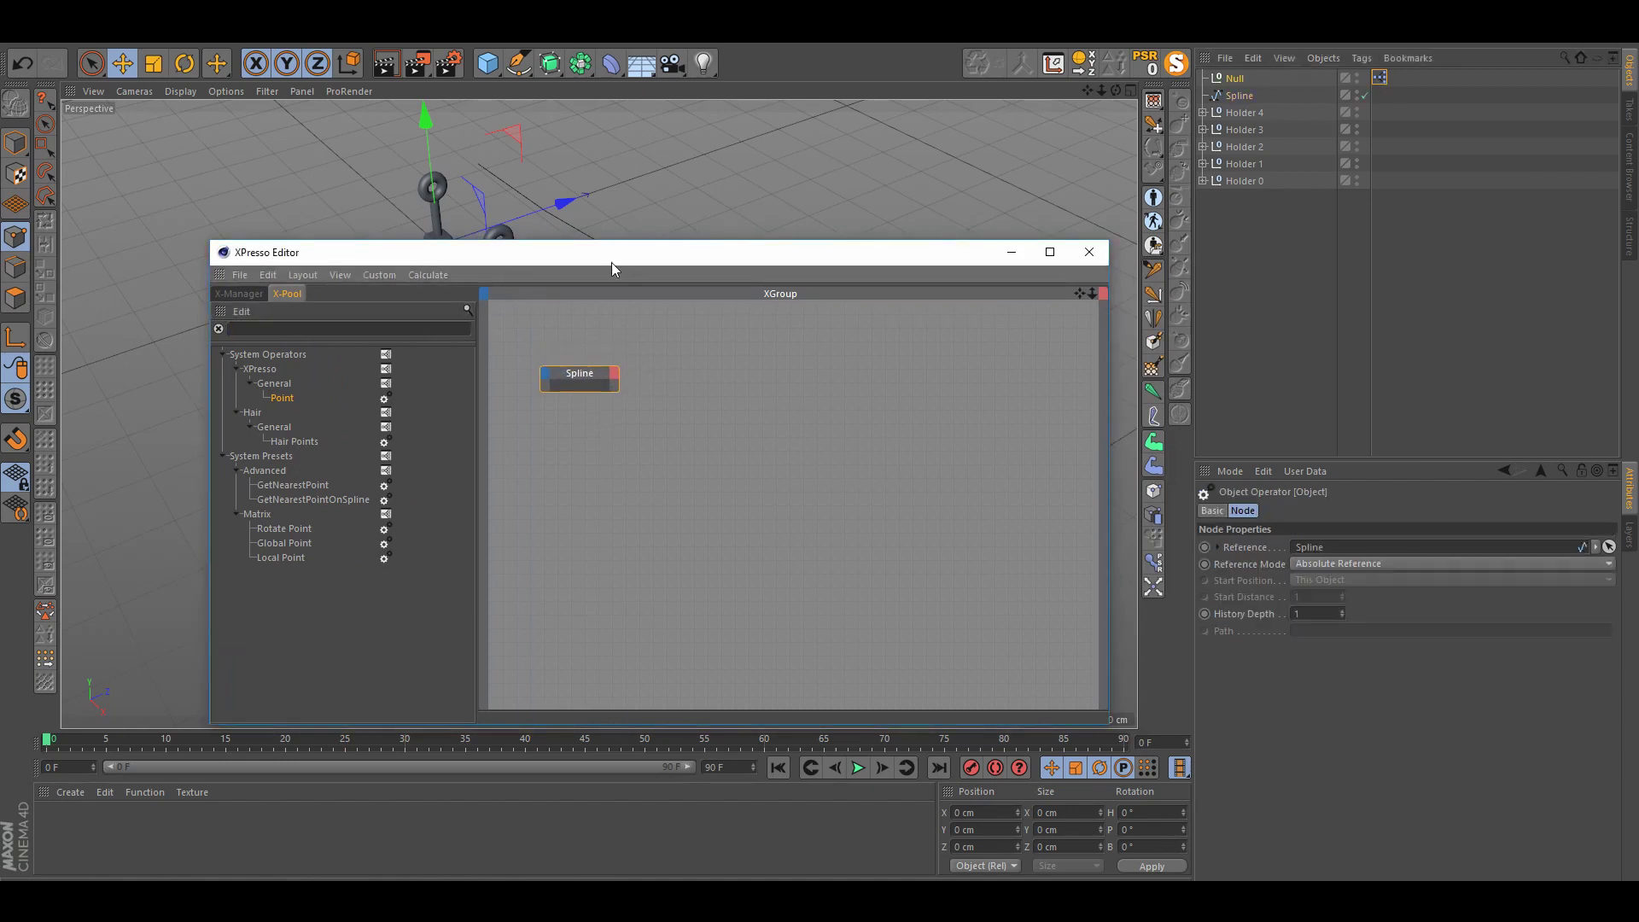
left_click_drag(611, 265, 594, 294)
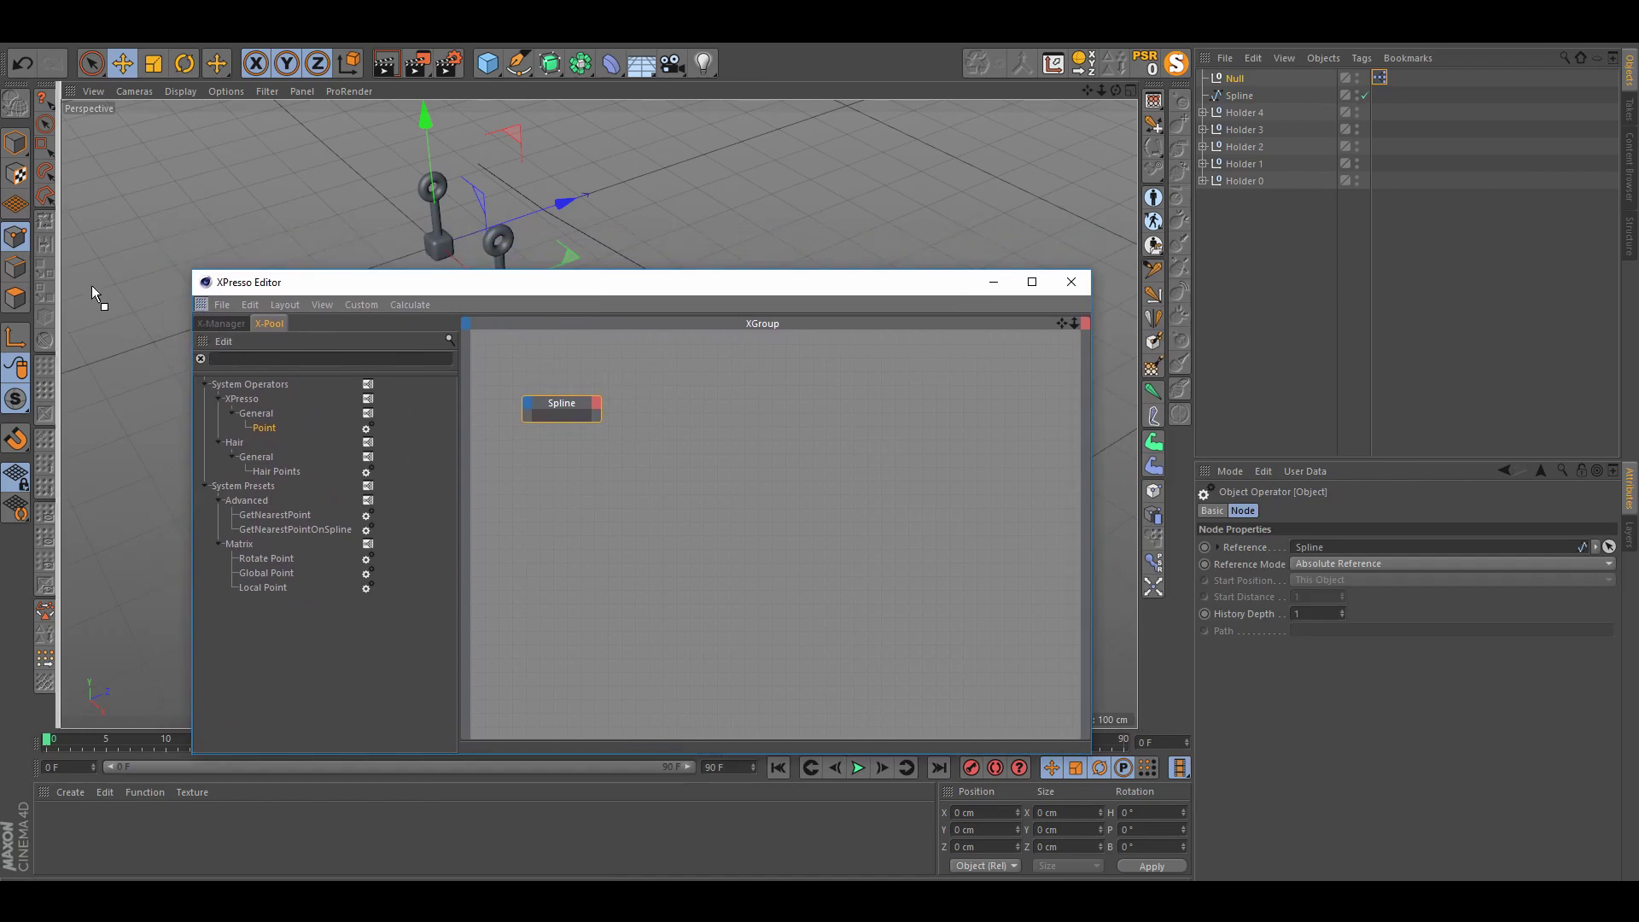
left_click_drag(92, 286, 92, 287)
left_click_drag(597, 318, 639, 326)
scroll(854, 359, "up", 3)
scroll(879, 357, "down", 1)
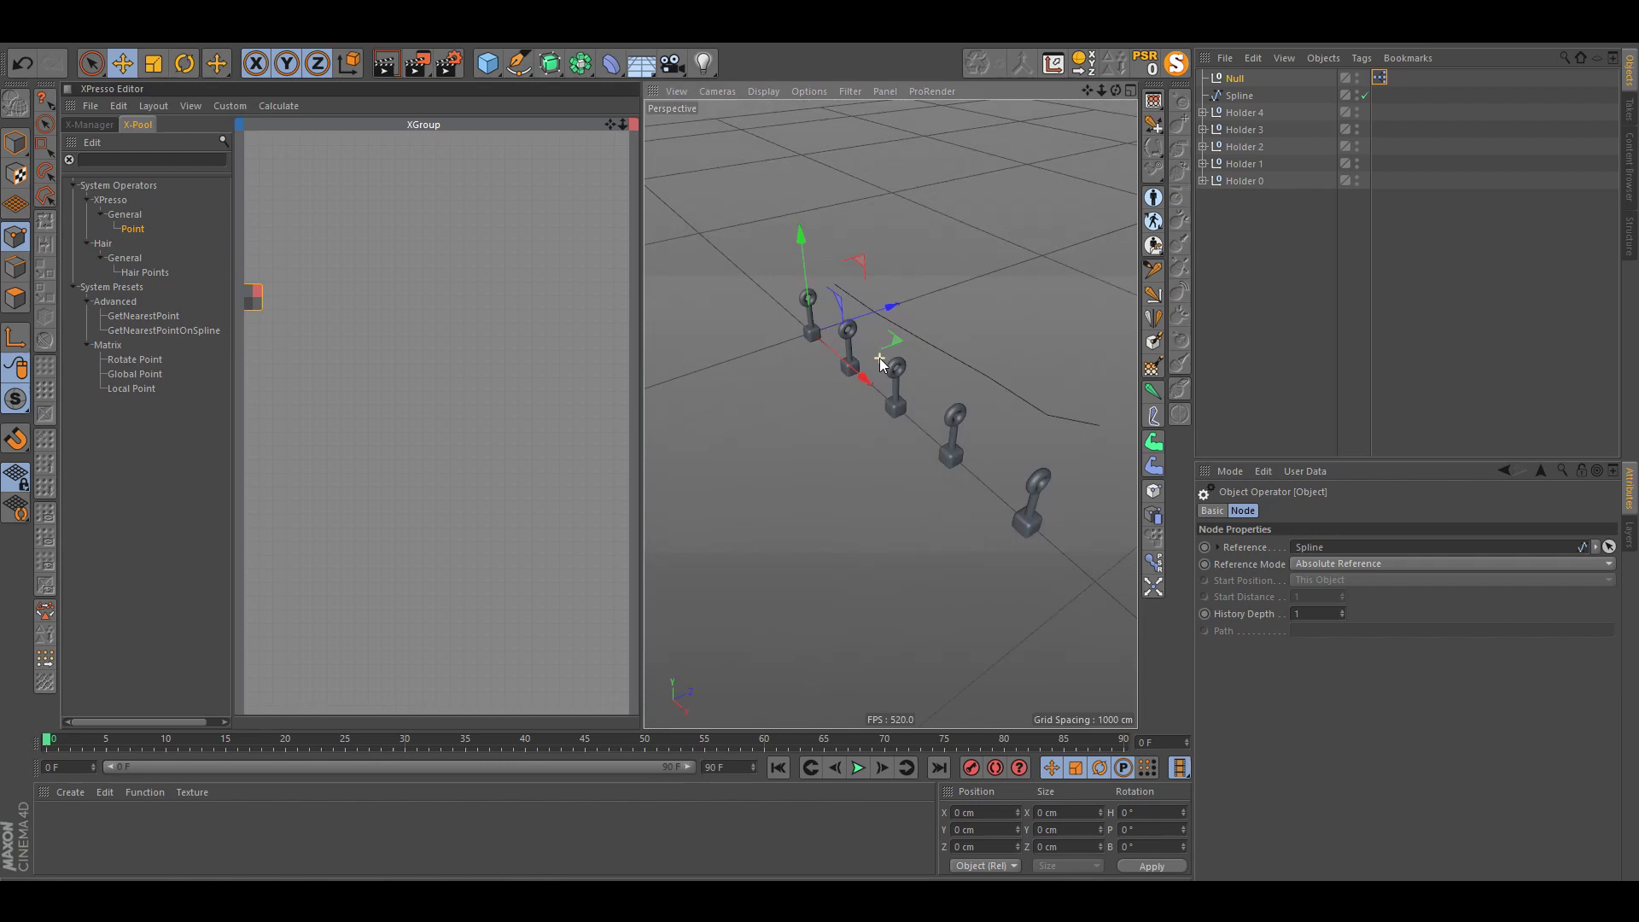
left_click_drag(880, 356, 944, 351, "alt")
left_click_drag(256, 295, 340, 351)
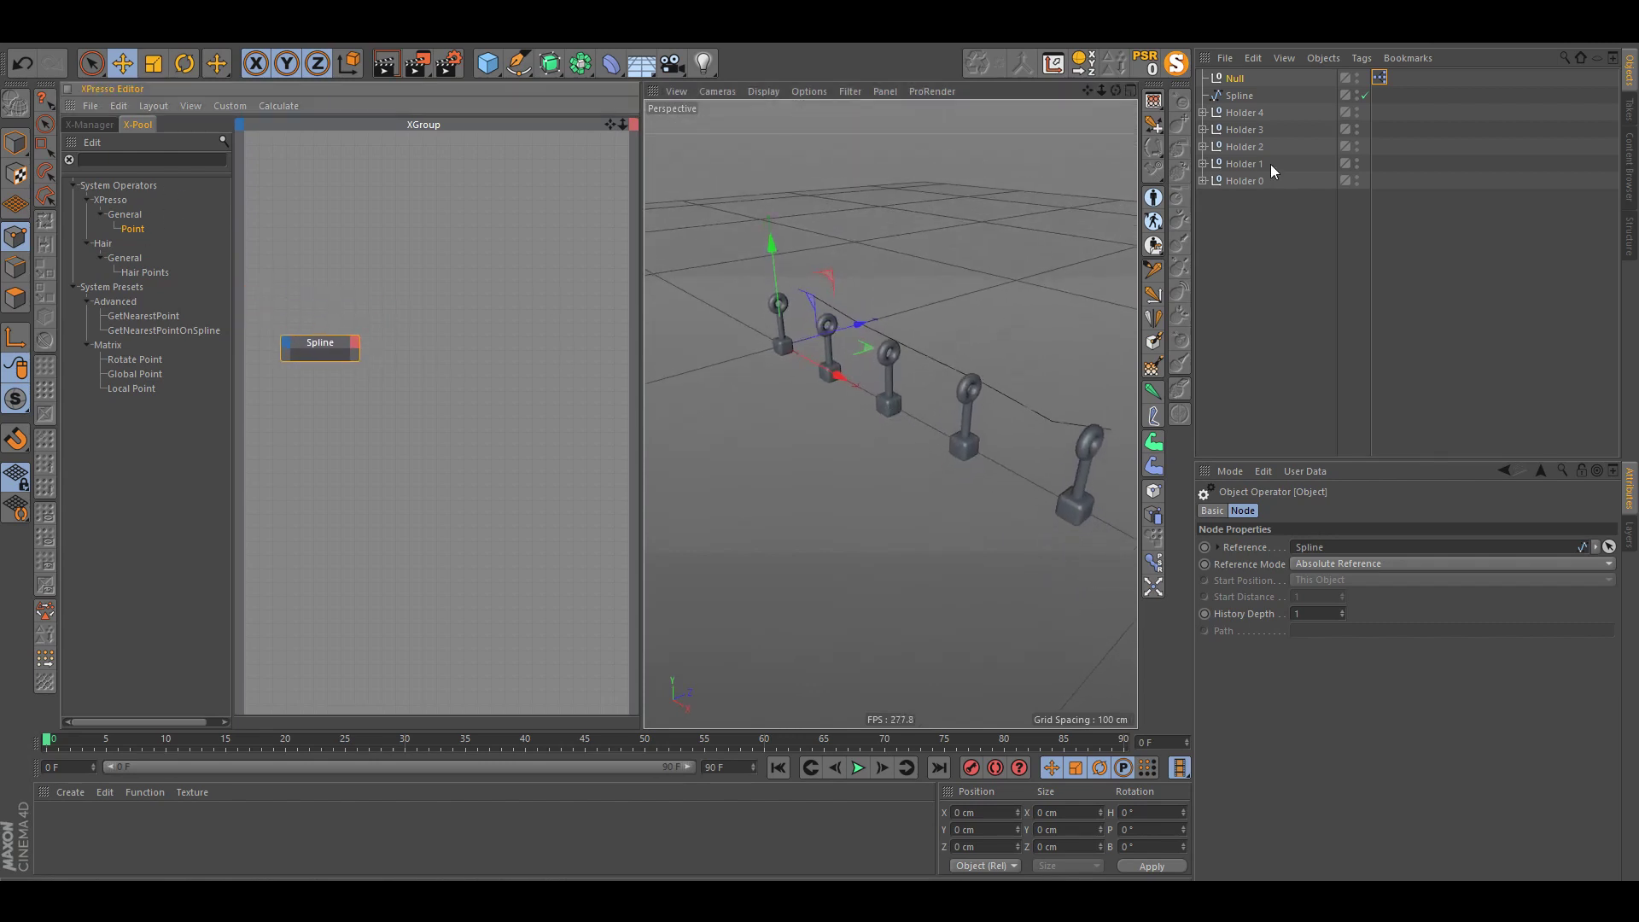
Step: Search the node pool for "point", add a Point node, and connect the Spline node's Object output to its Object input
left_click(134, 161)
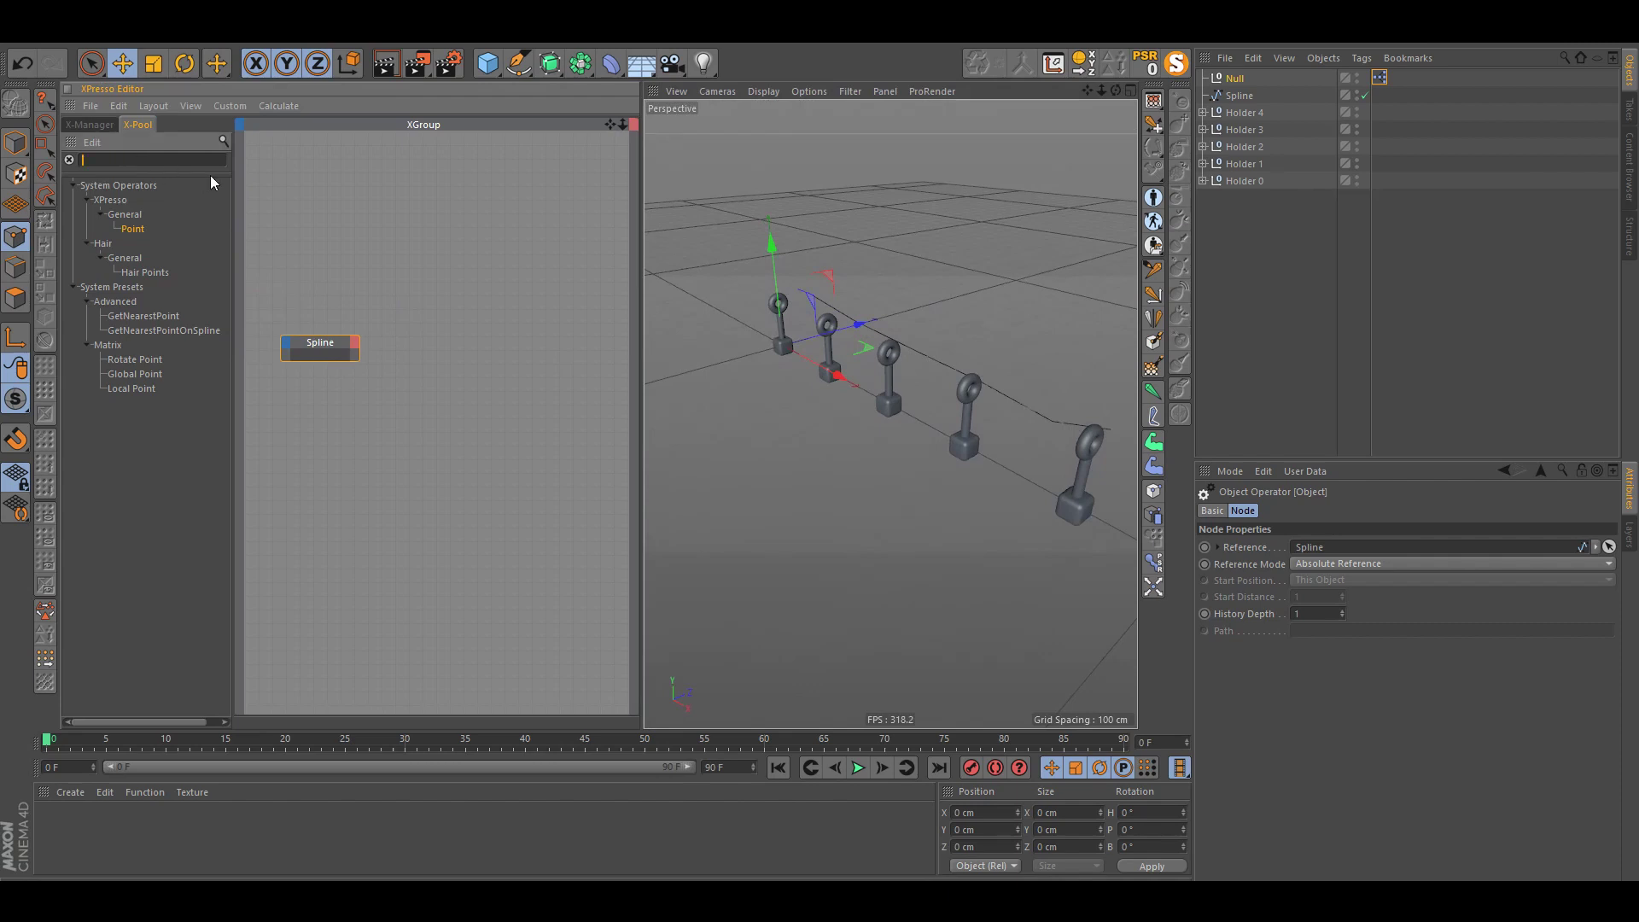
type("point")
left_click_drag(132, 228, 476, 366)
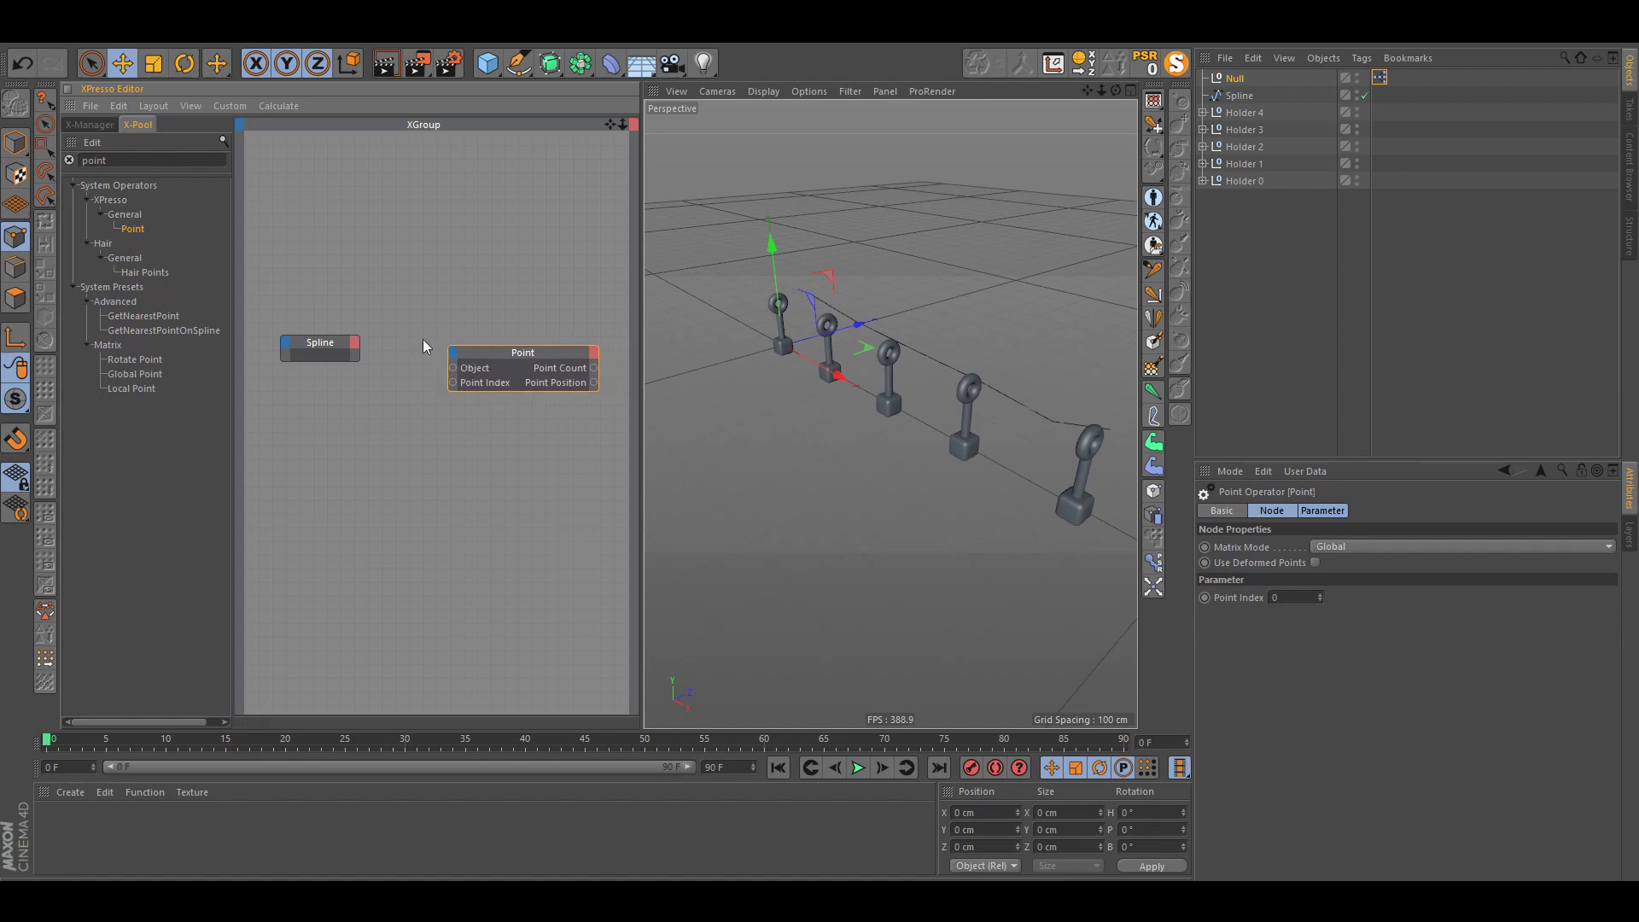
left_click(357, 353)
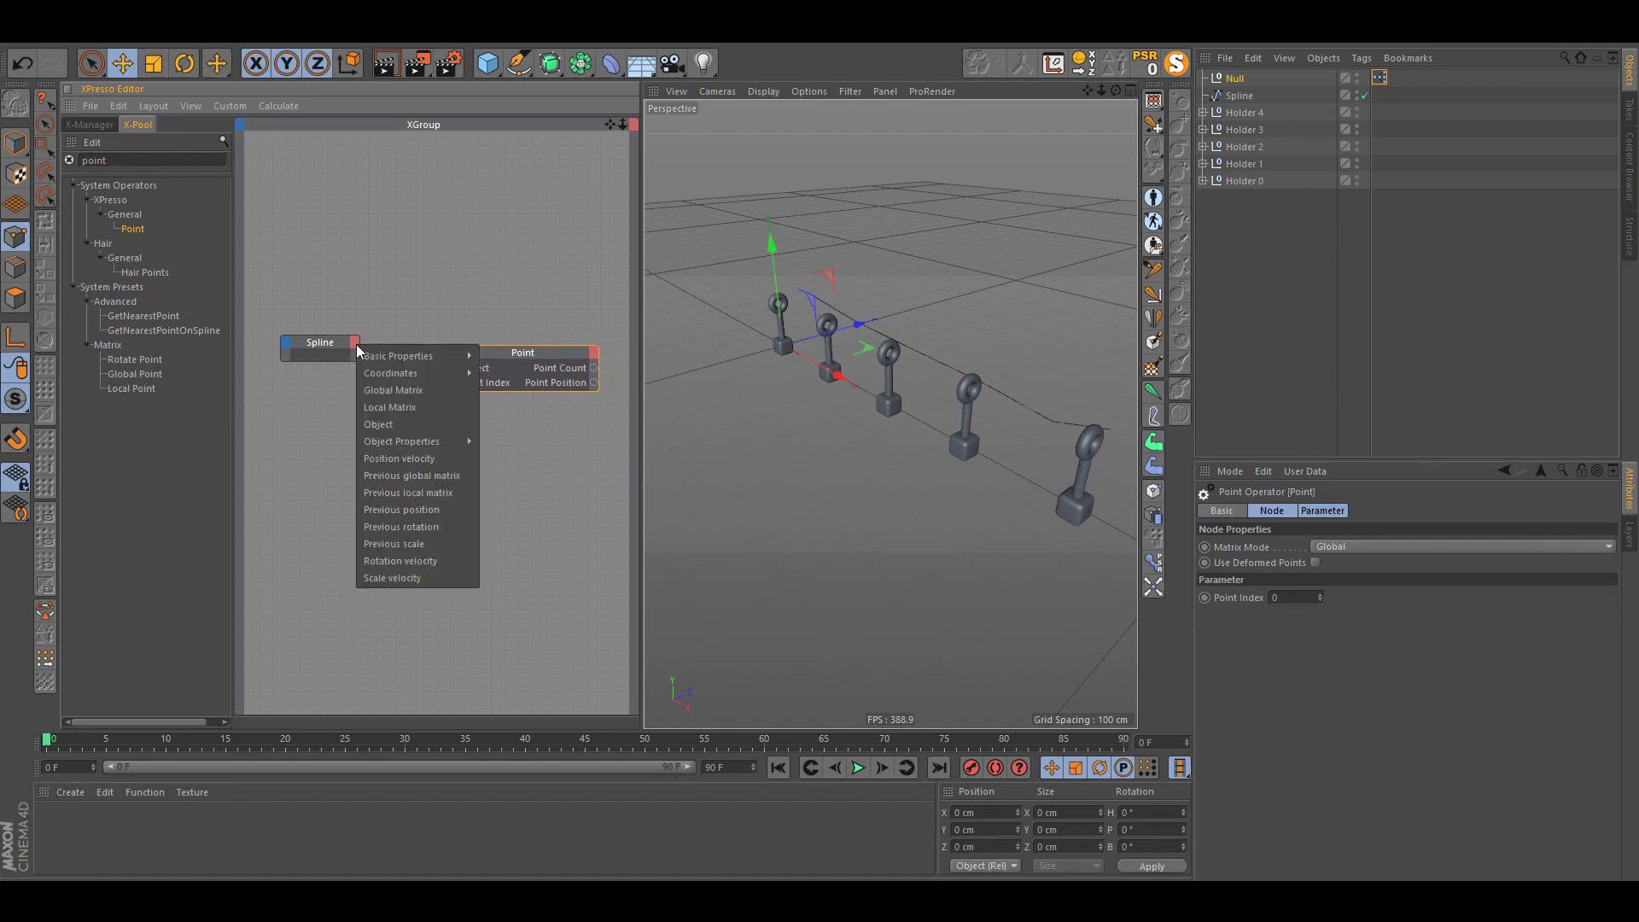
left_click(389, 403)
left_click_drag(354, 355, 453, 368)
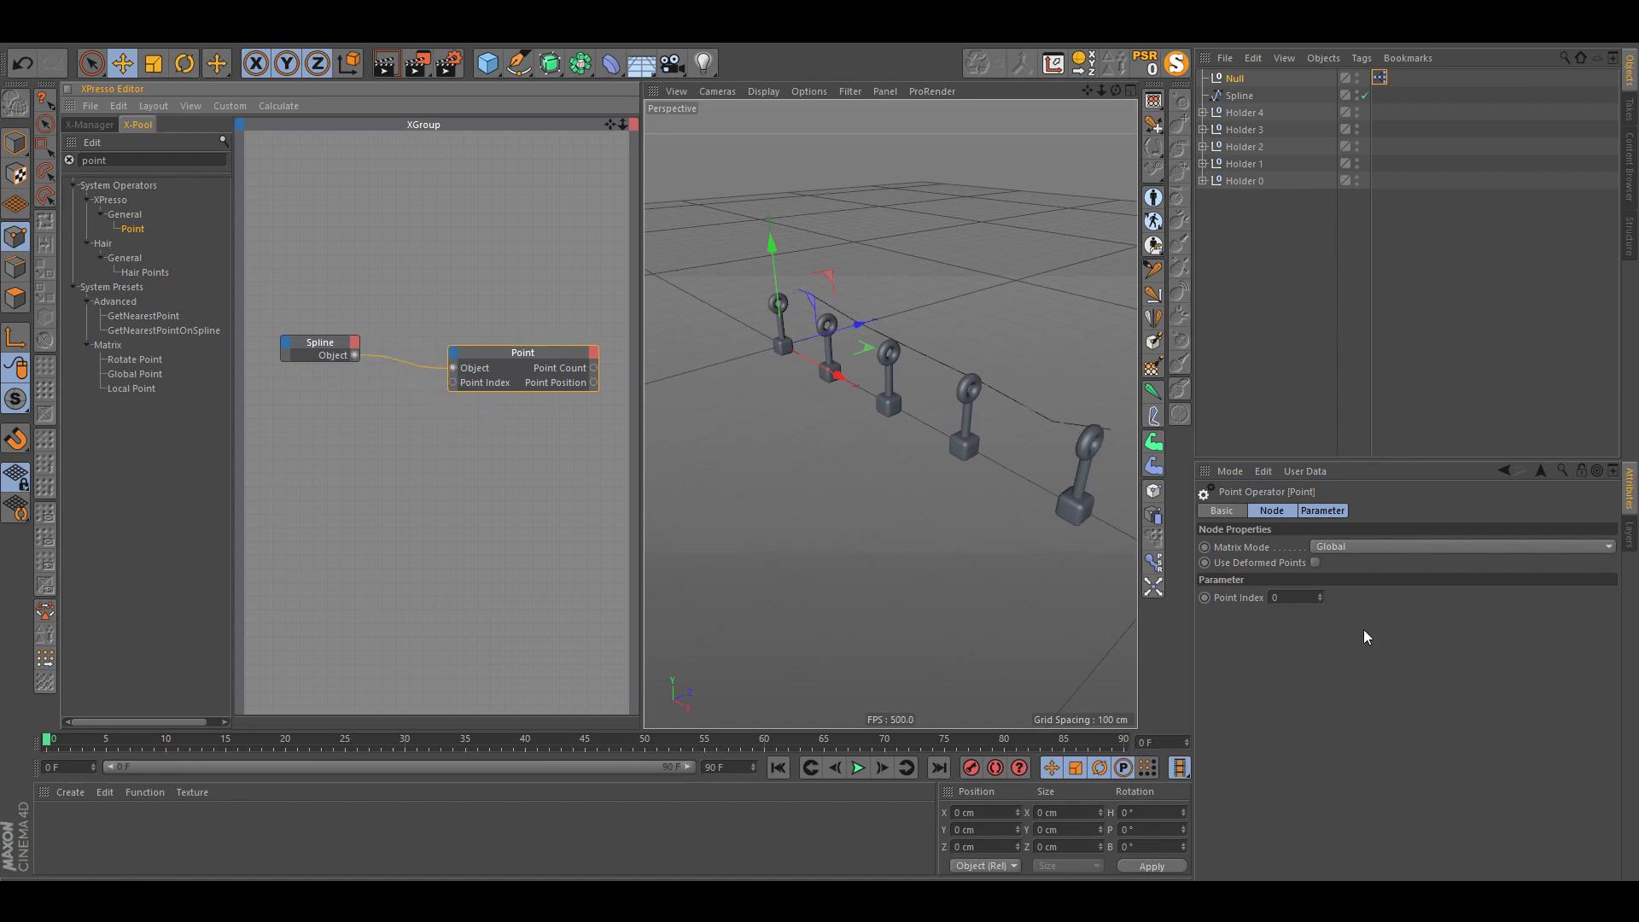
Step: Open the Point node's Point Index for editing and leave the node deselected
left_click(1287, 598)
type("2")
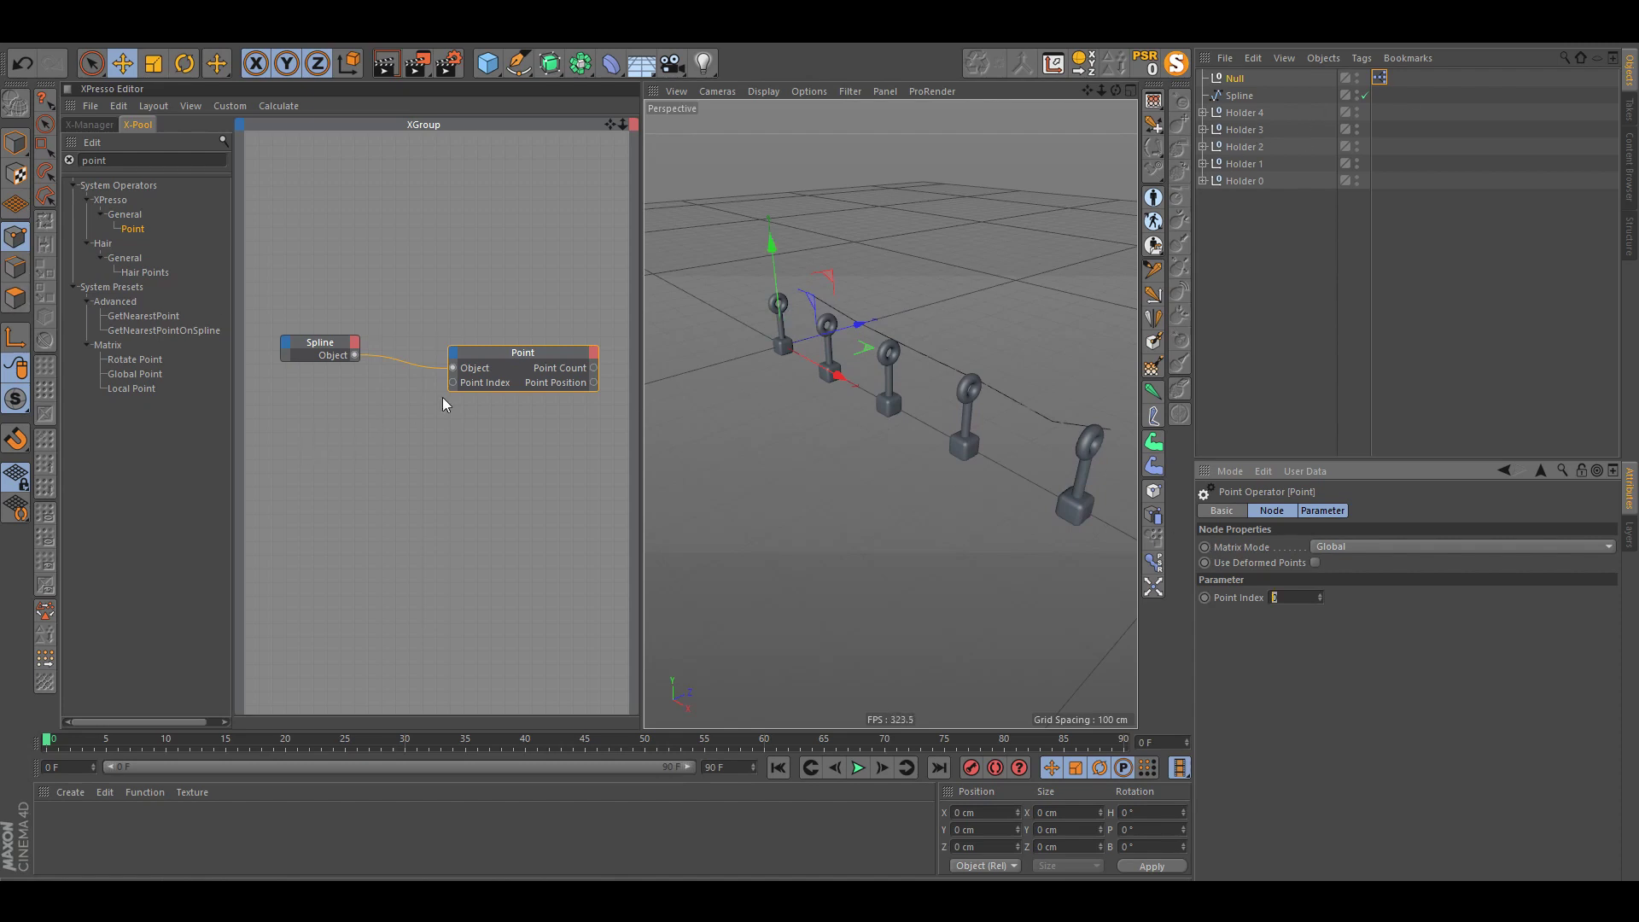
left_click(453, 344)
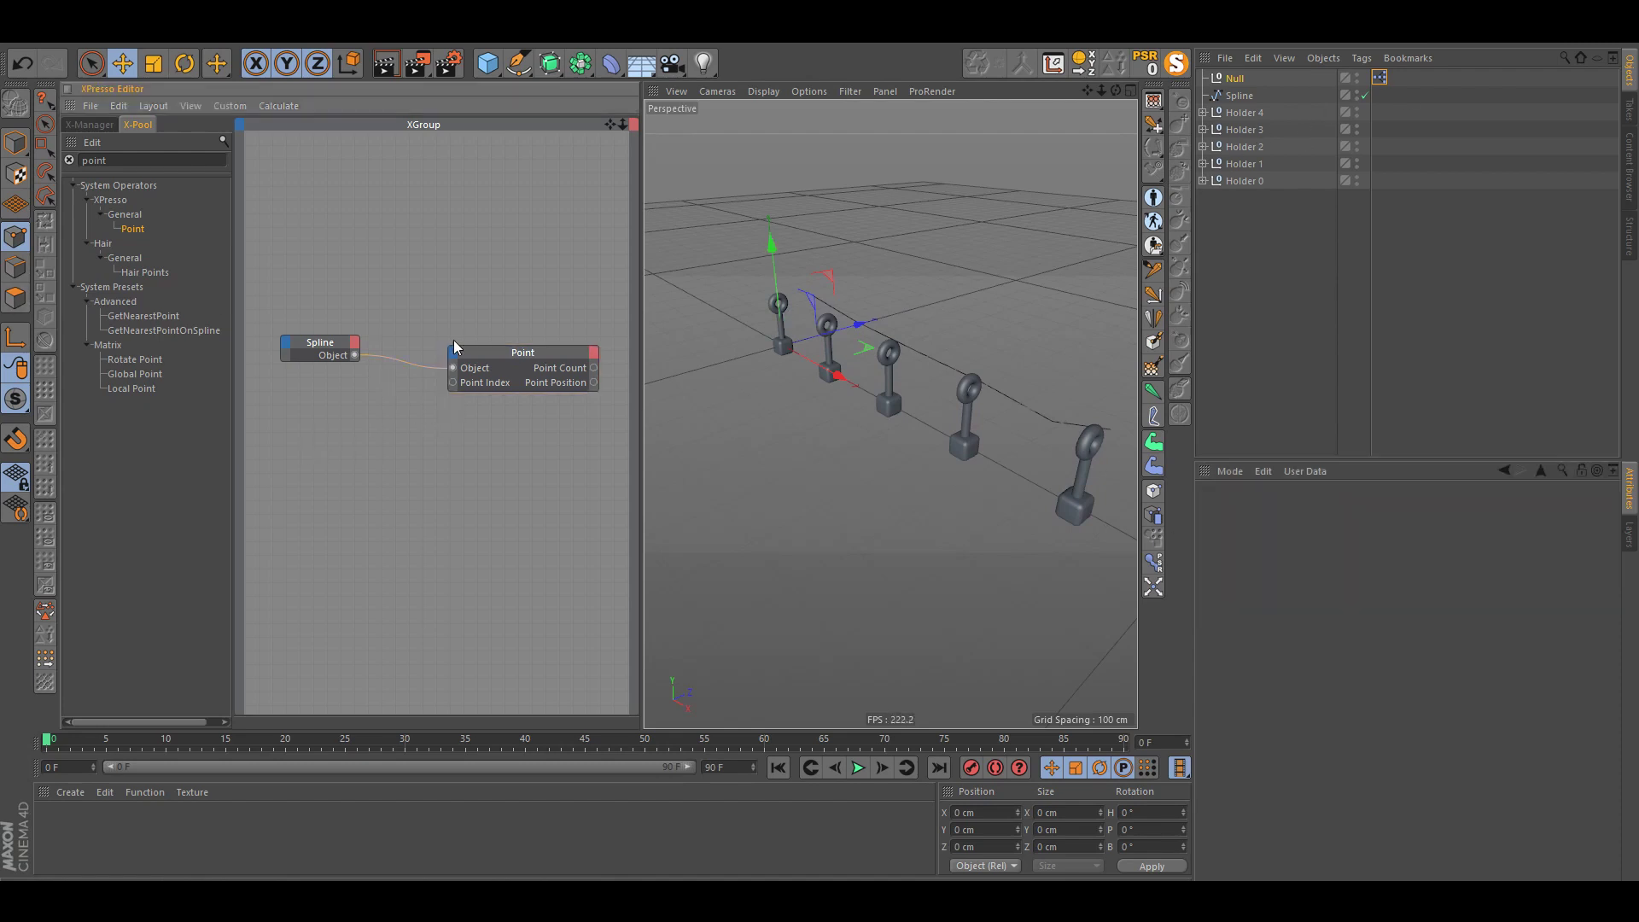
Step: Add rope point 4 from Holder 4 as a node and connect its Global Position output to a new Point Position input on the Point node
left_click(1203, 112)
left_click_drag(1232, 129, 351, 468)
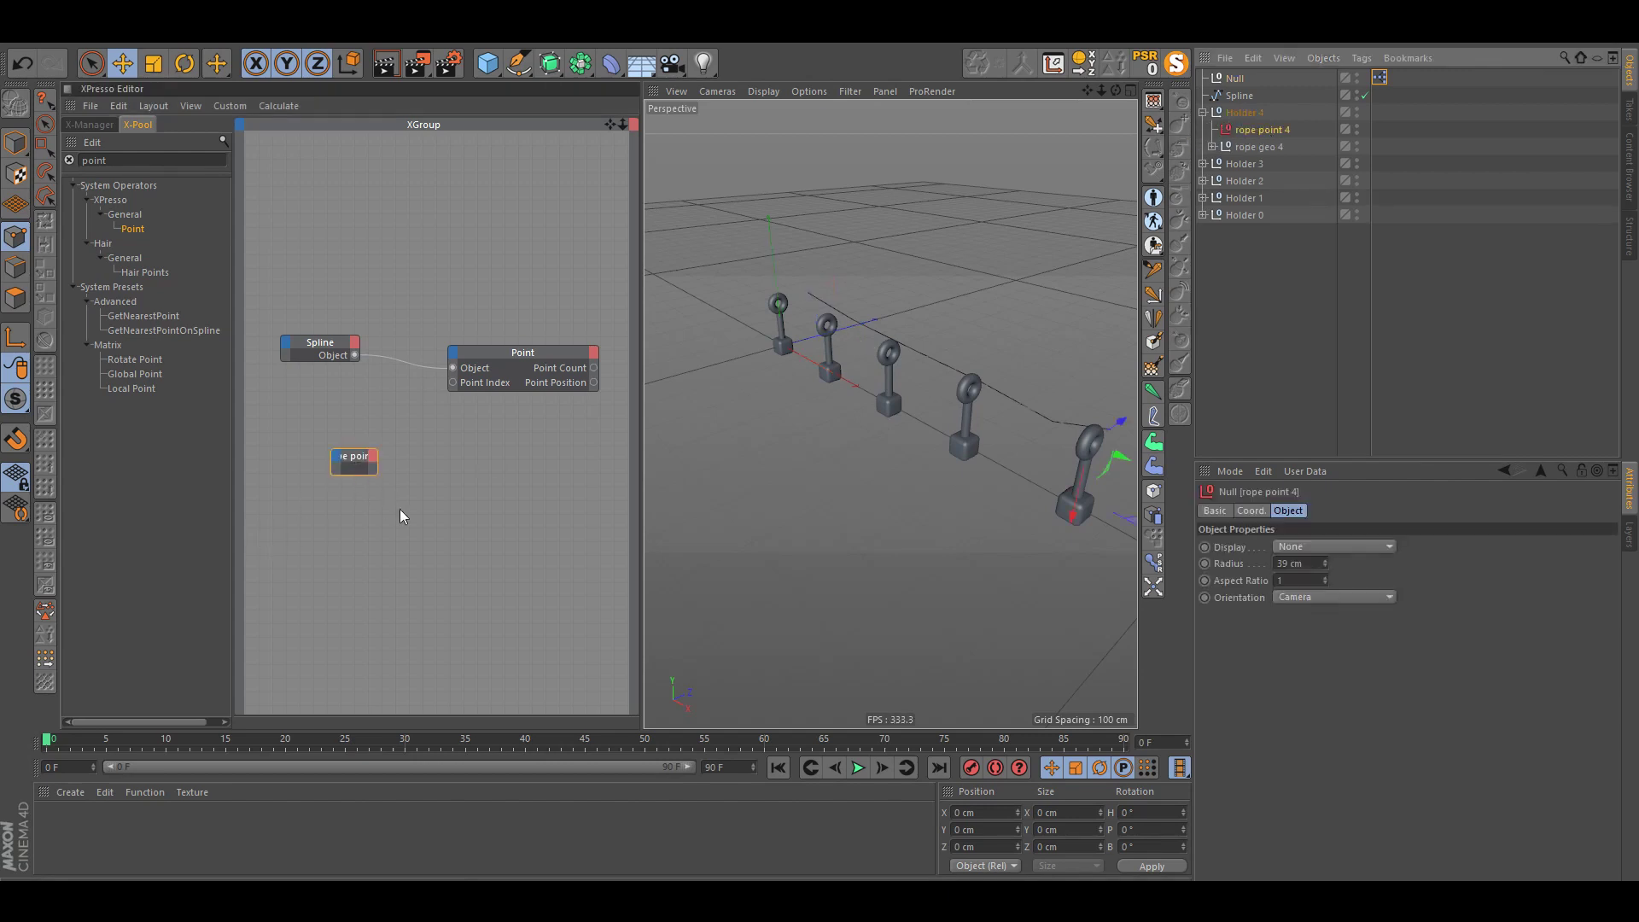
left_click(373, 459)
mouse_move(409, 489)
mouse_move(572, 506)
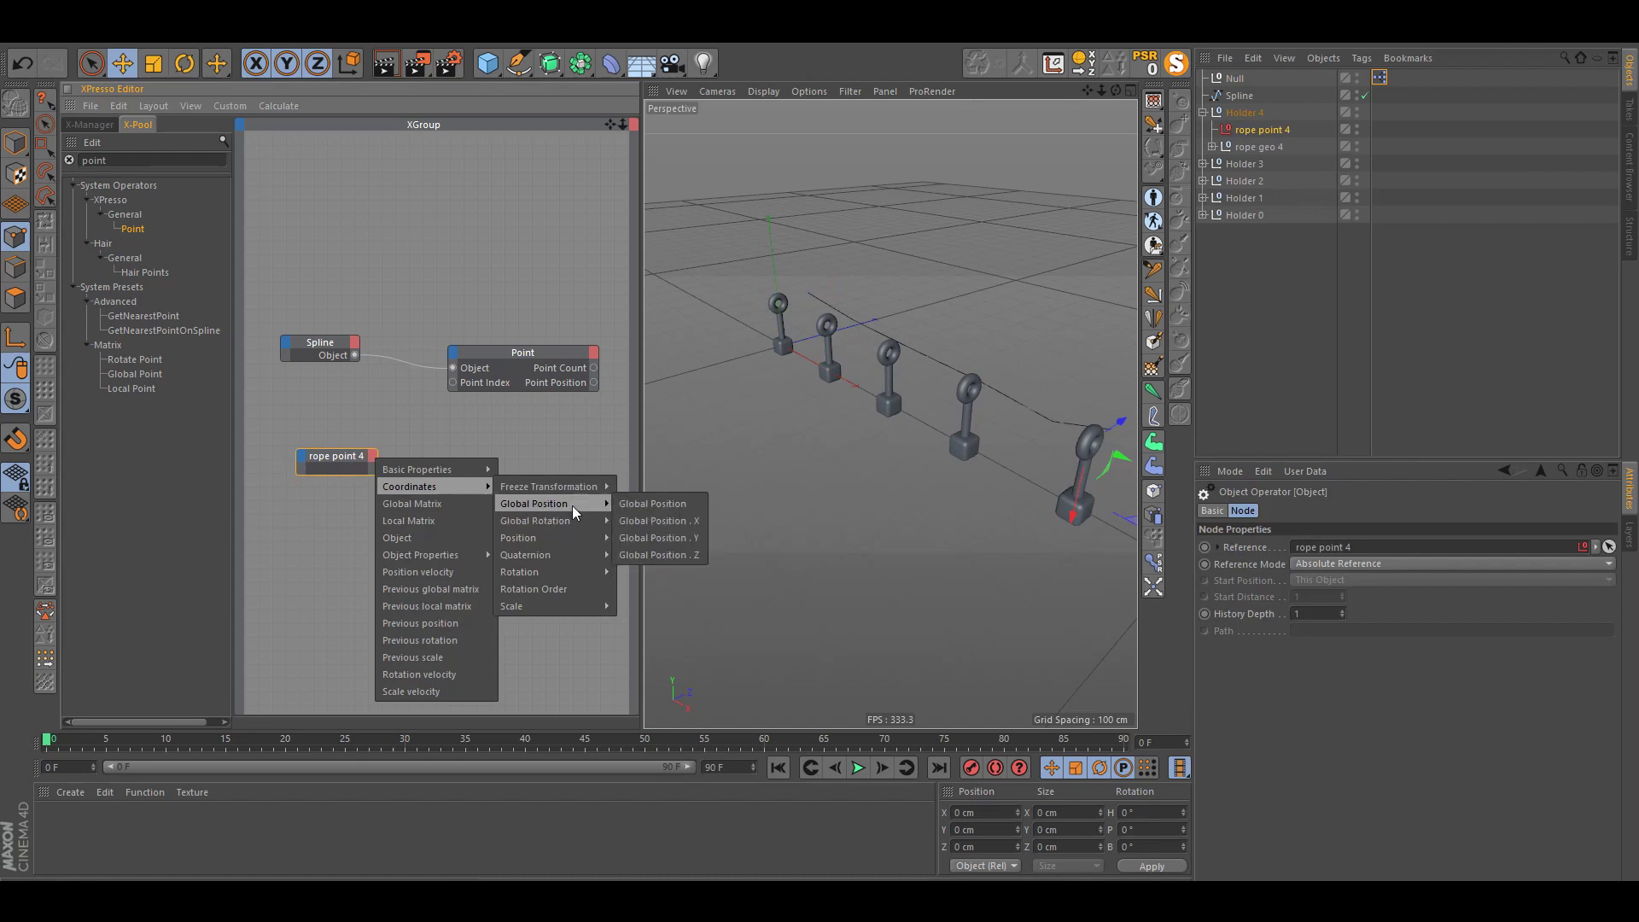
left_click(698, 499)
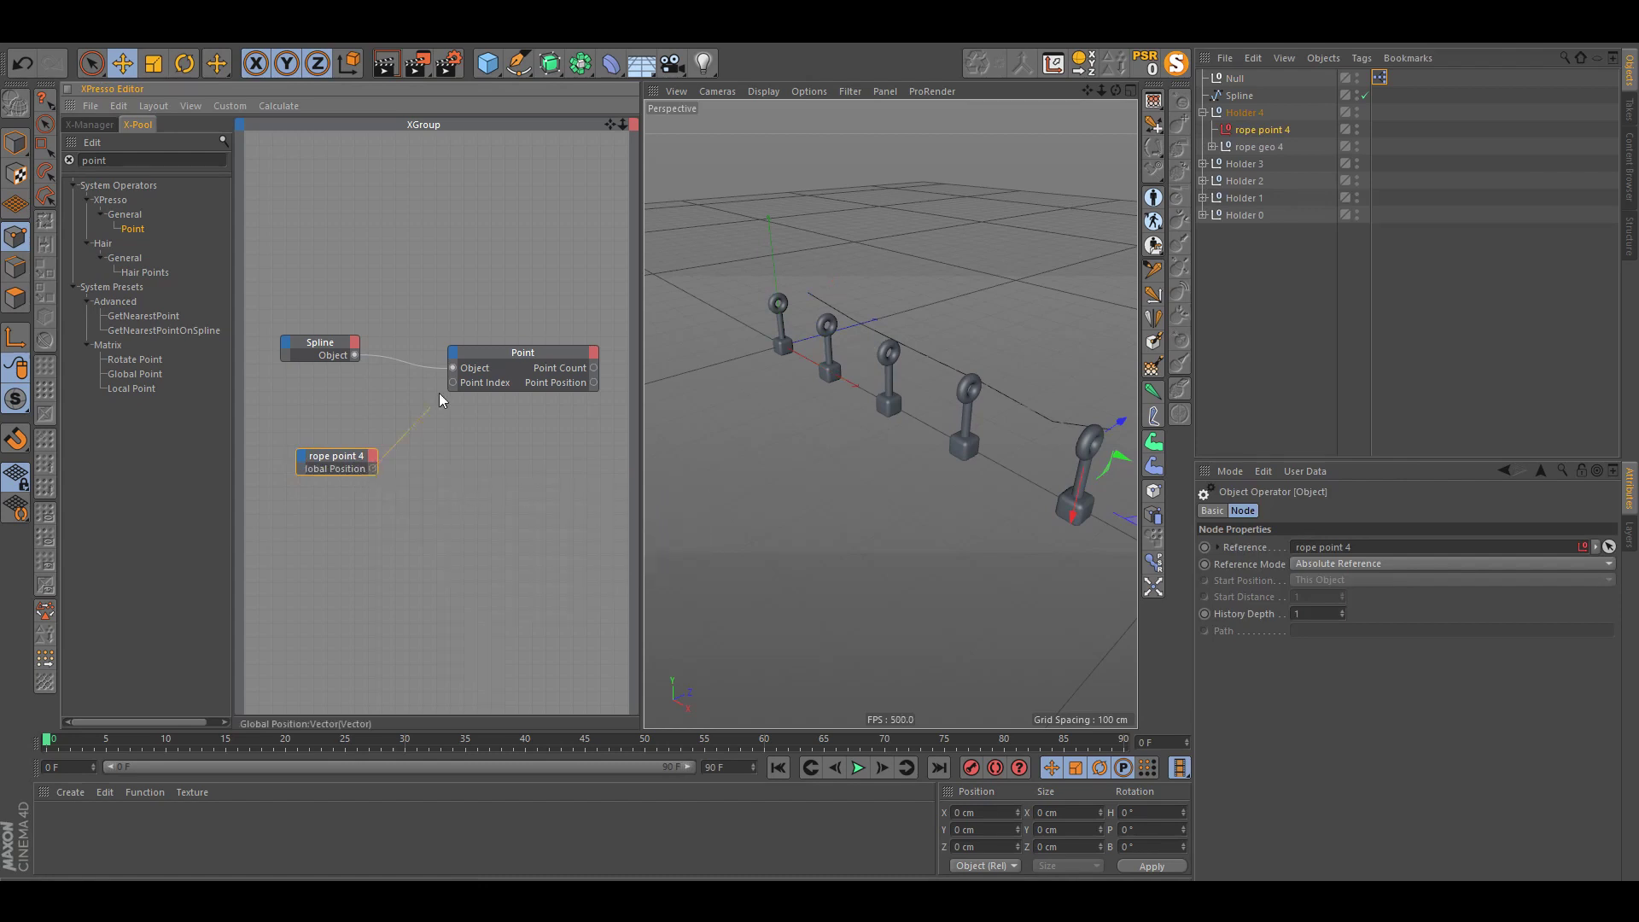
left_click_drag(440, 400, 478, 402)
left_click(503, 394)
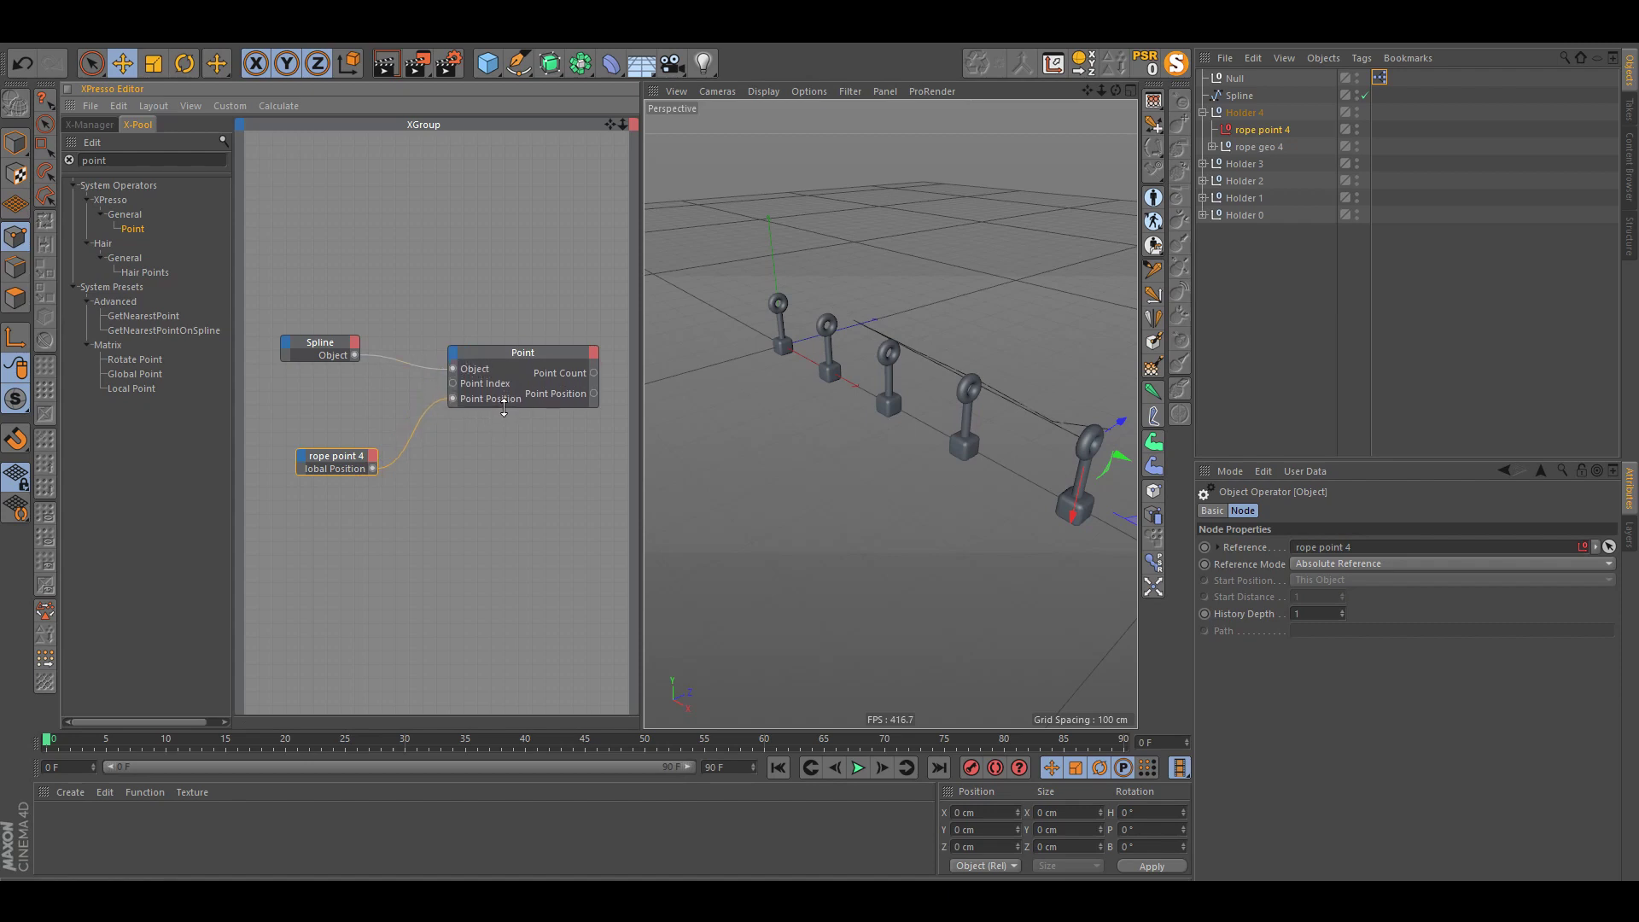
Step: Inspect the spline's link to the Holder 4 ring and delete the rope point 4 node from the graph
middle_click_drag(1001, 442, 864, 401, "alt")
left_click_drag(892, 414, 857, 442, "alt")
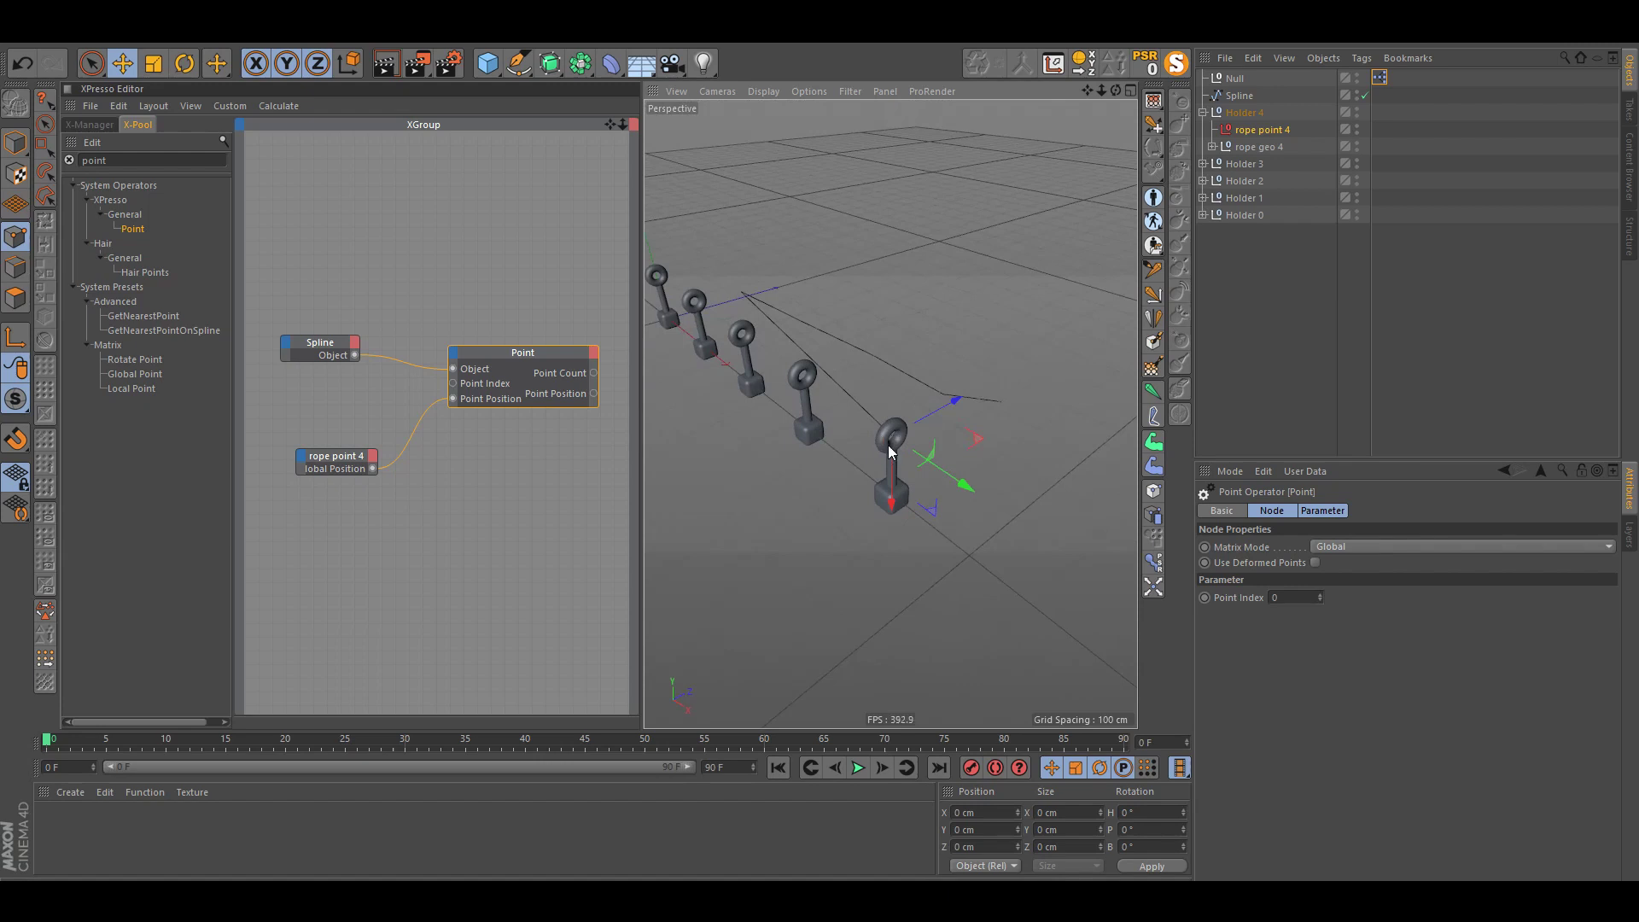
left_click_drag(888, 444, 878, 421, "alt")
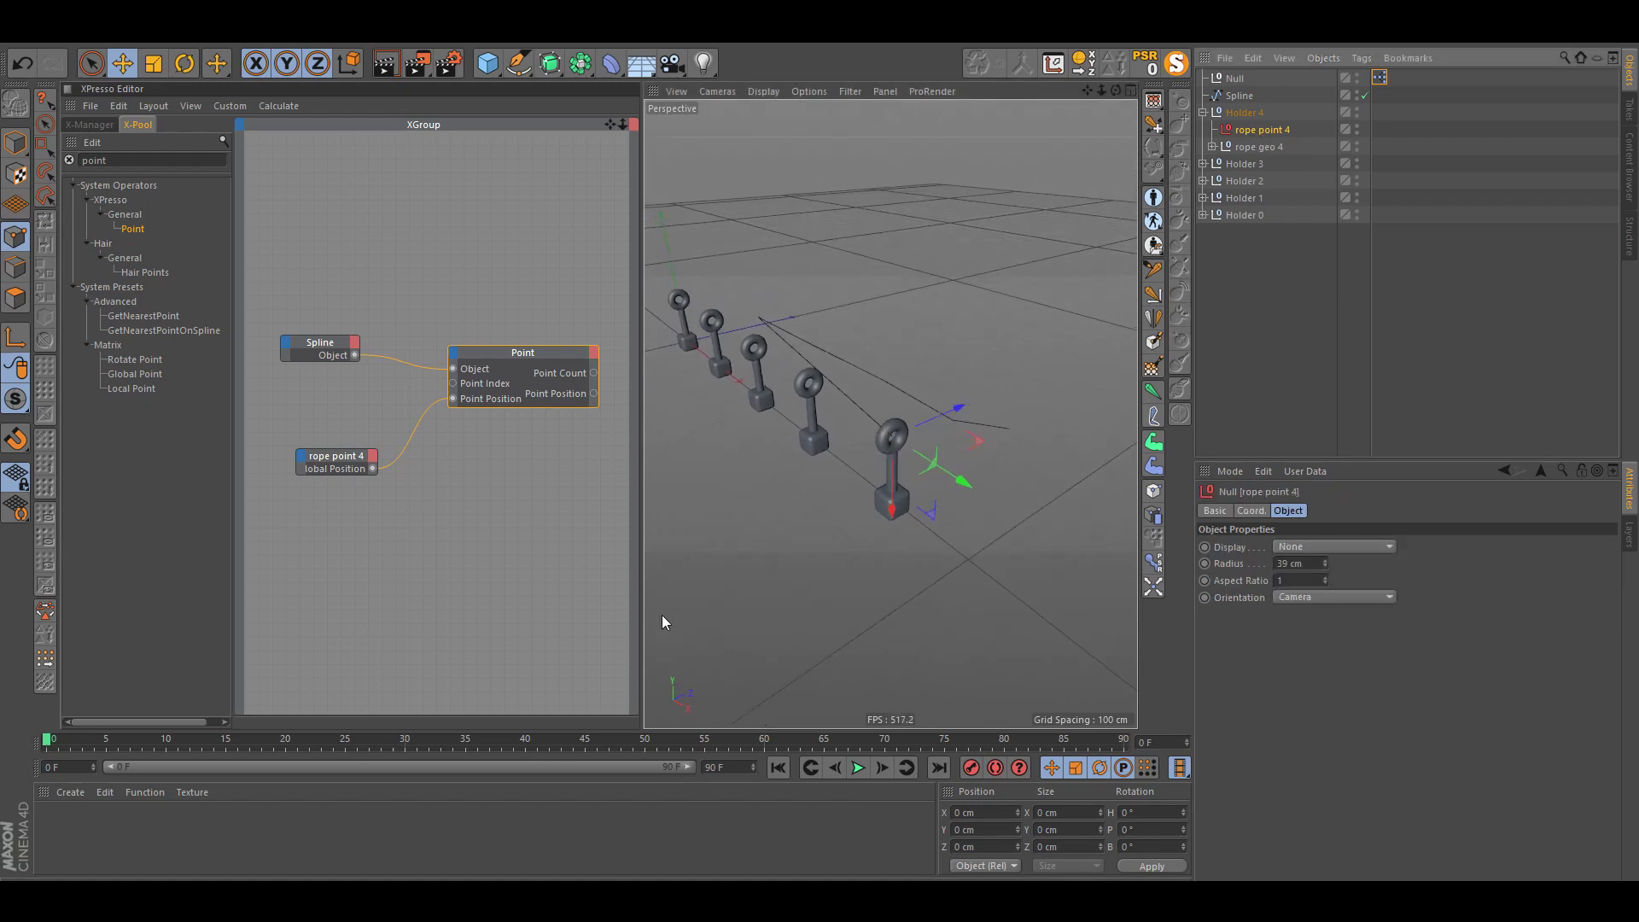
mouse_move(331, 465)
left_mouse_down()
mouse_move(366, 467)
mouse_move(334, 469)
left_mouse_up()
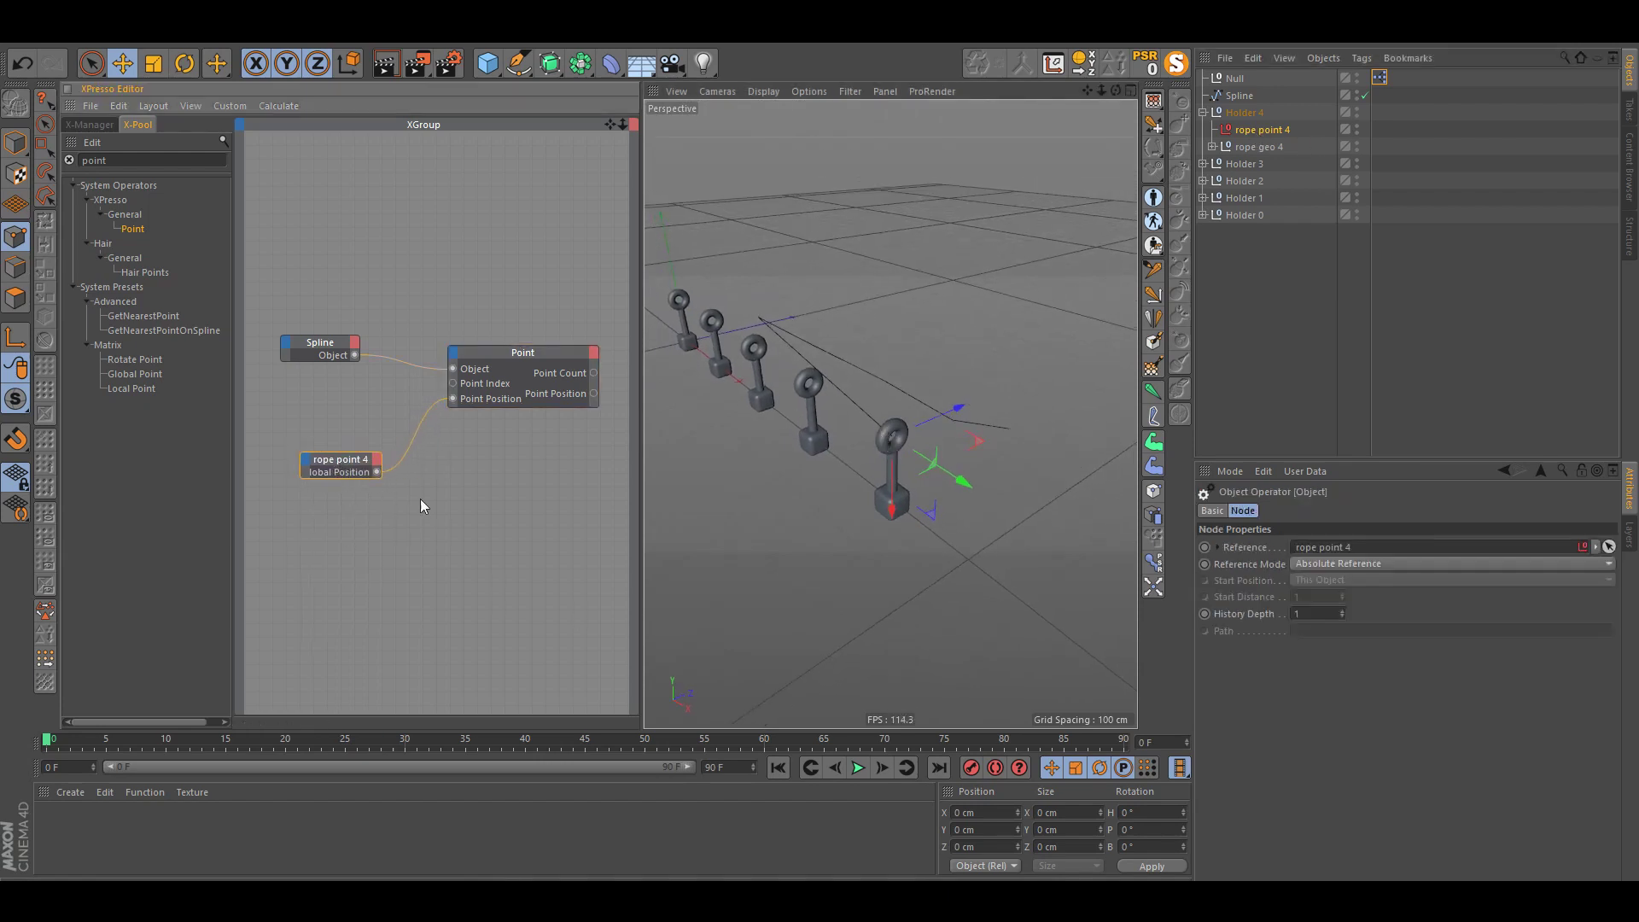
left_click_drag(778, 396, 853, 419, "alt")
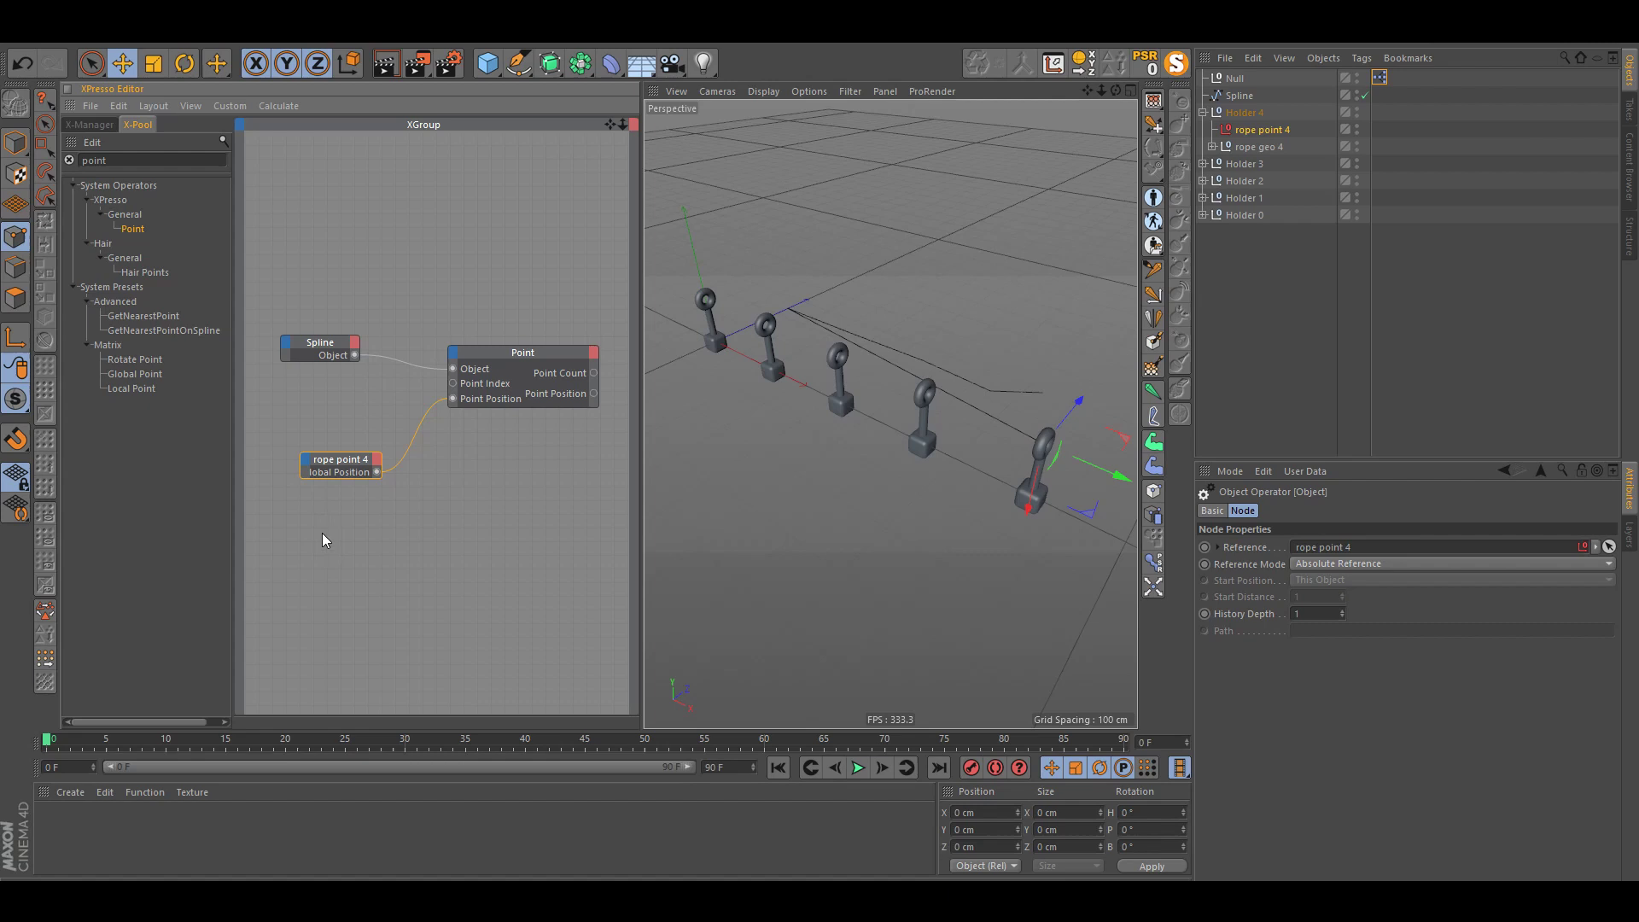
key("Delete")
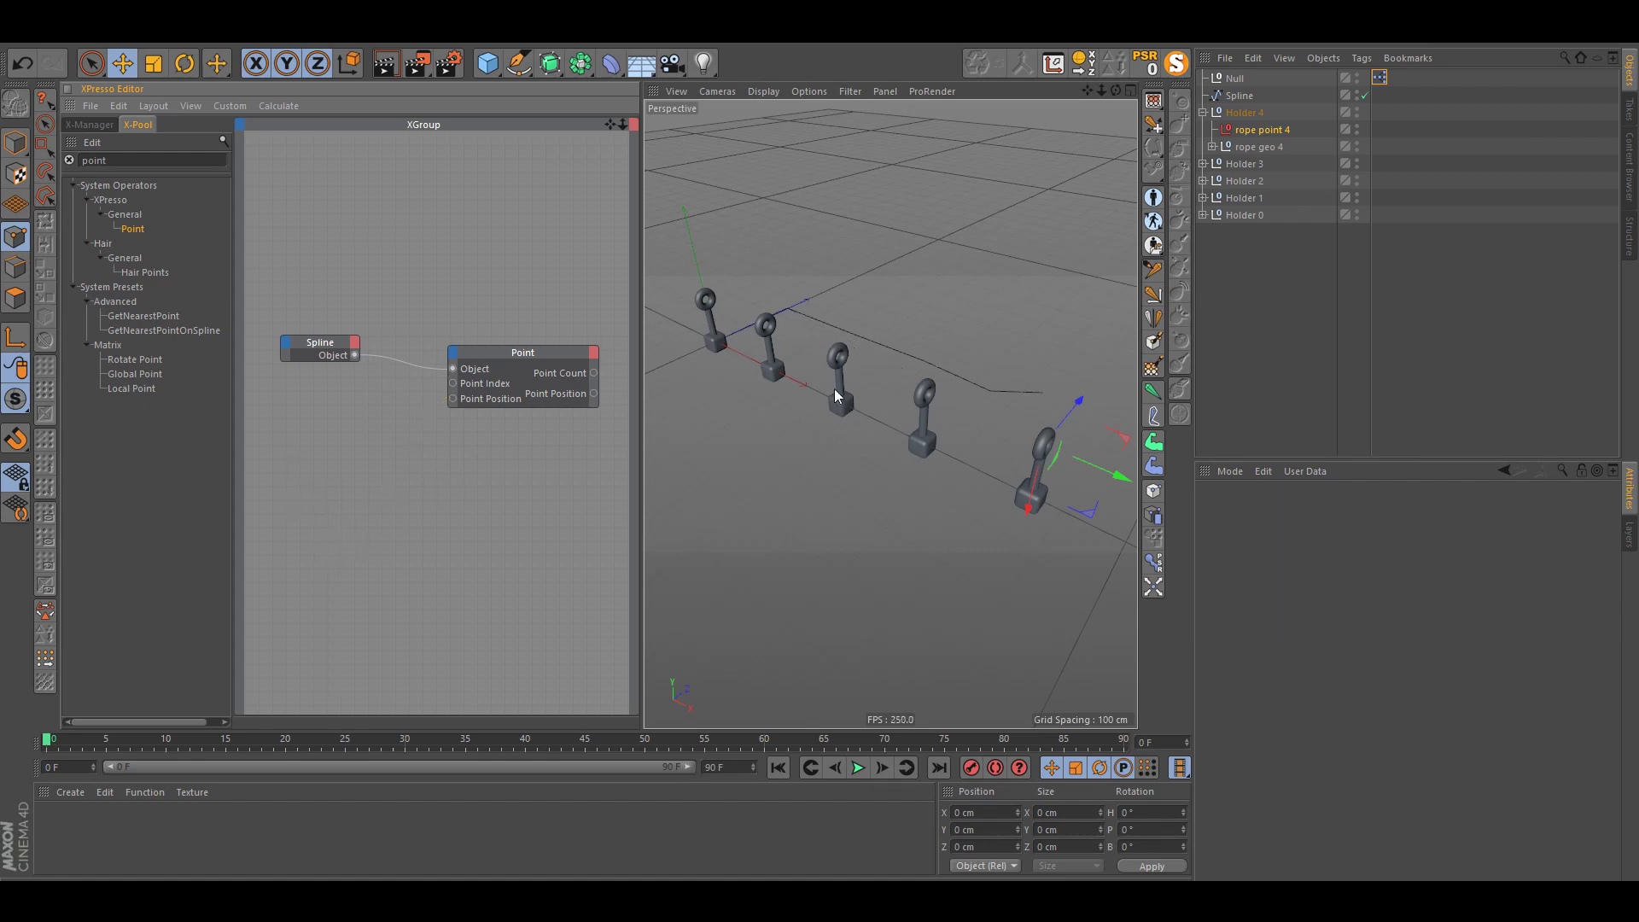
Step: Search the node pool for "object" and add an ObjectList node below the Spline node
mouse_move(399, 388)
middle_mouse_down("alt")
mouse_move(180, 321)
mouse_move(423, 381)
middle_mouse_up("alt")
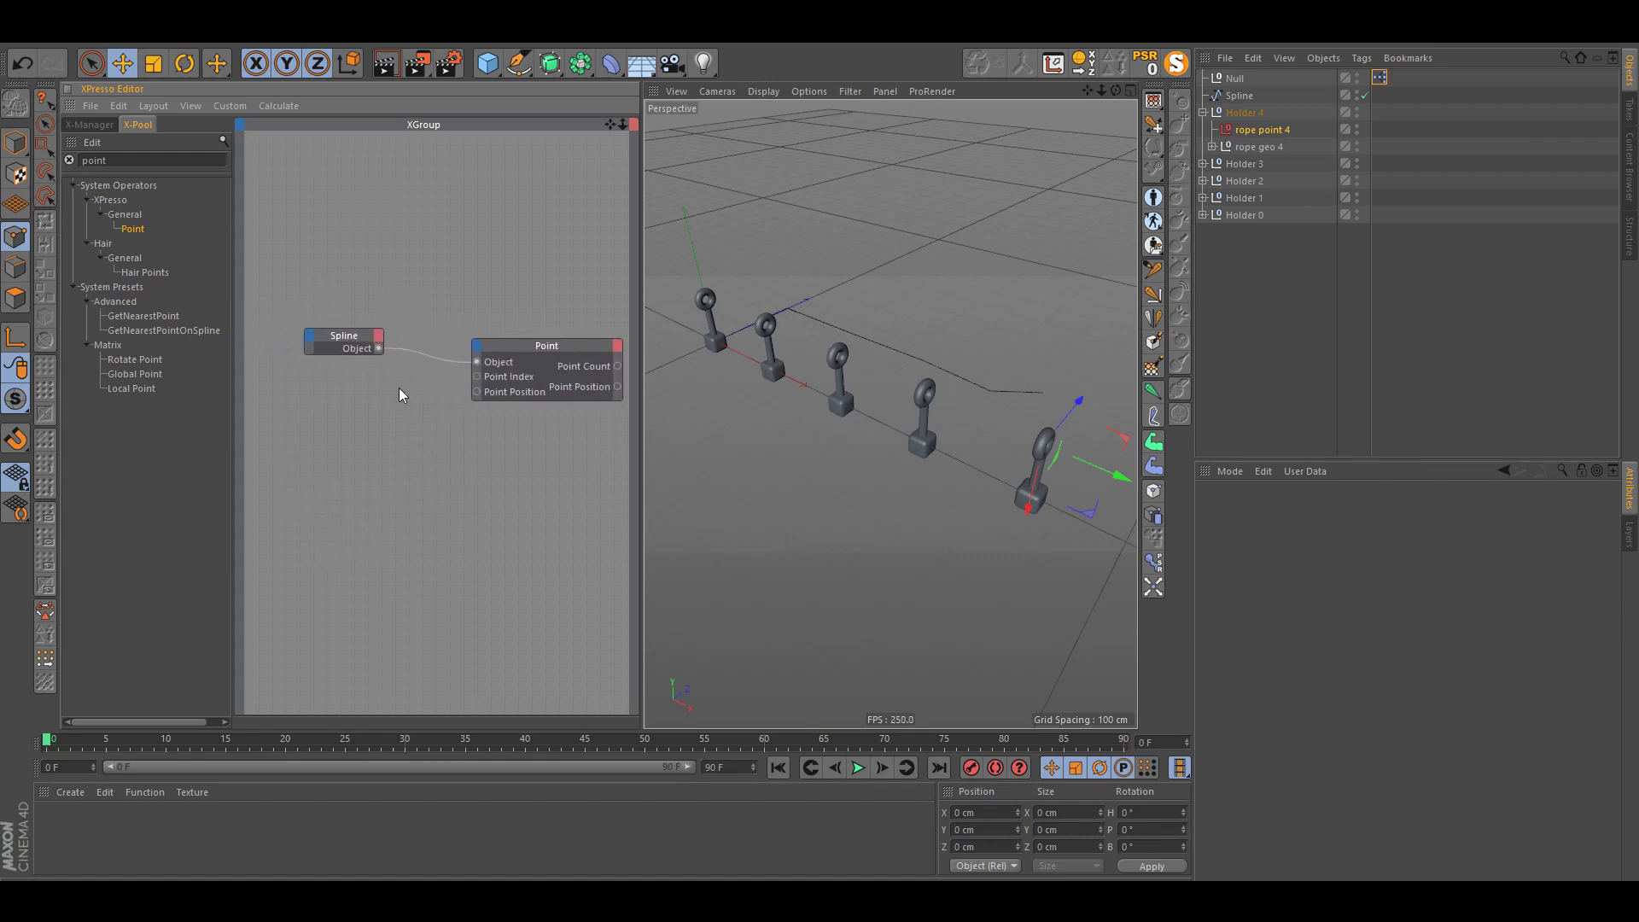
double_click(134, 162)
type("o")
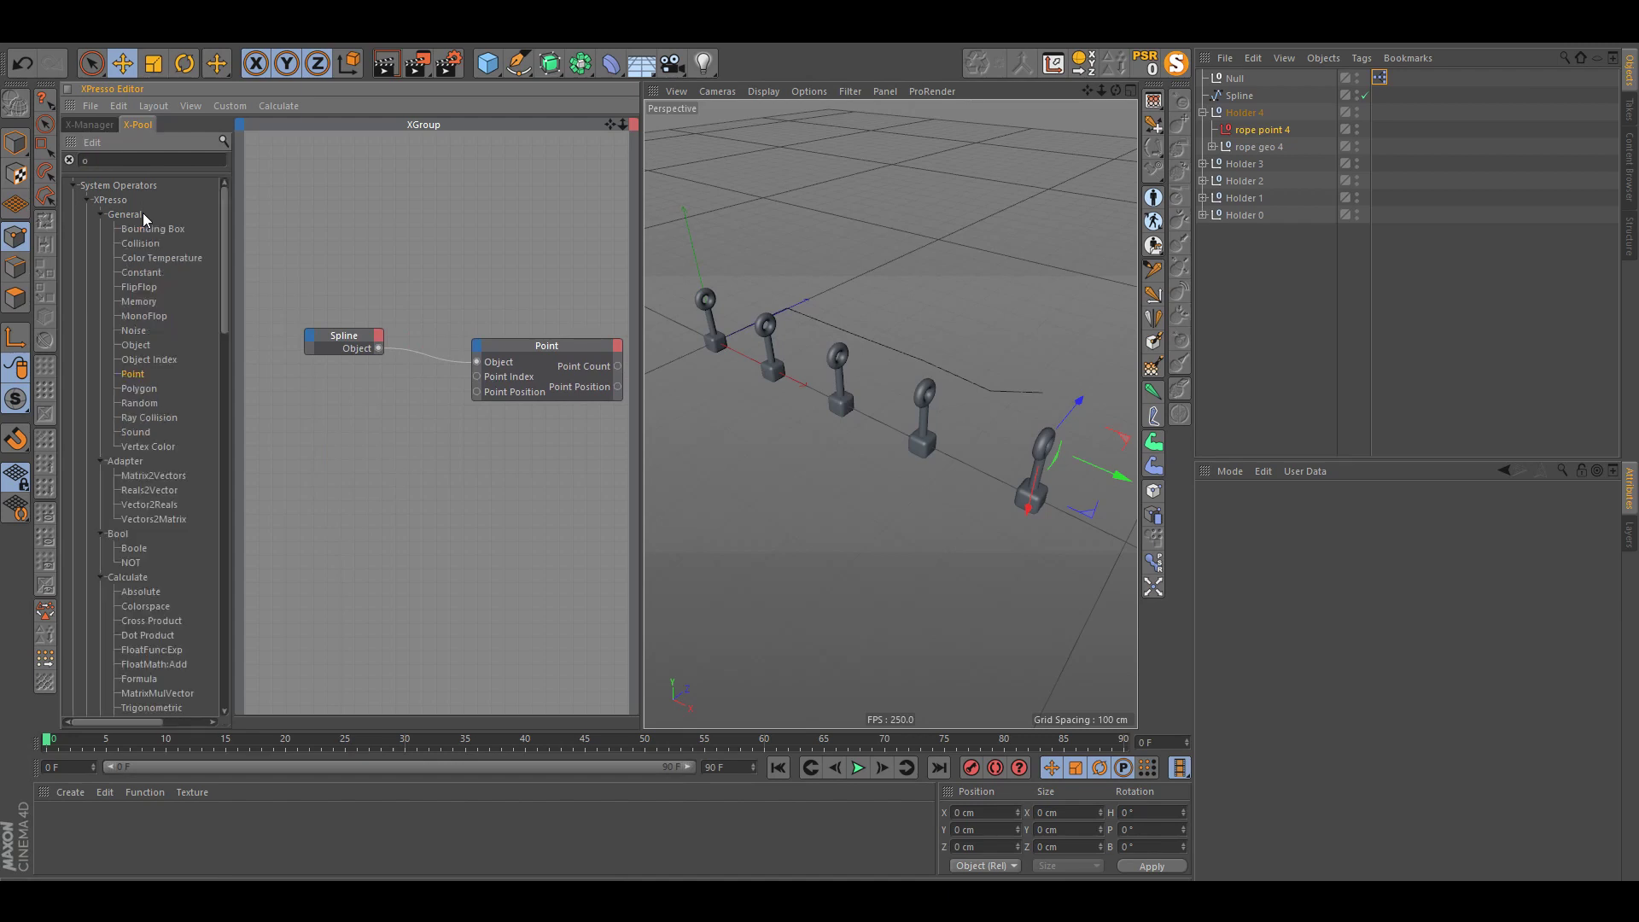
type("bject list")
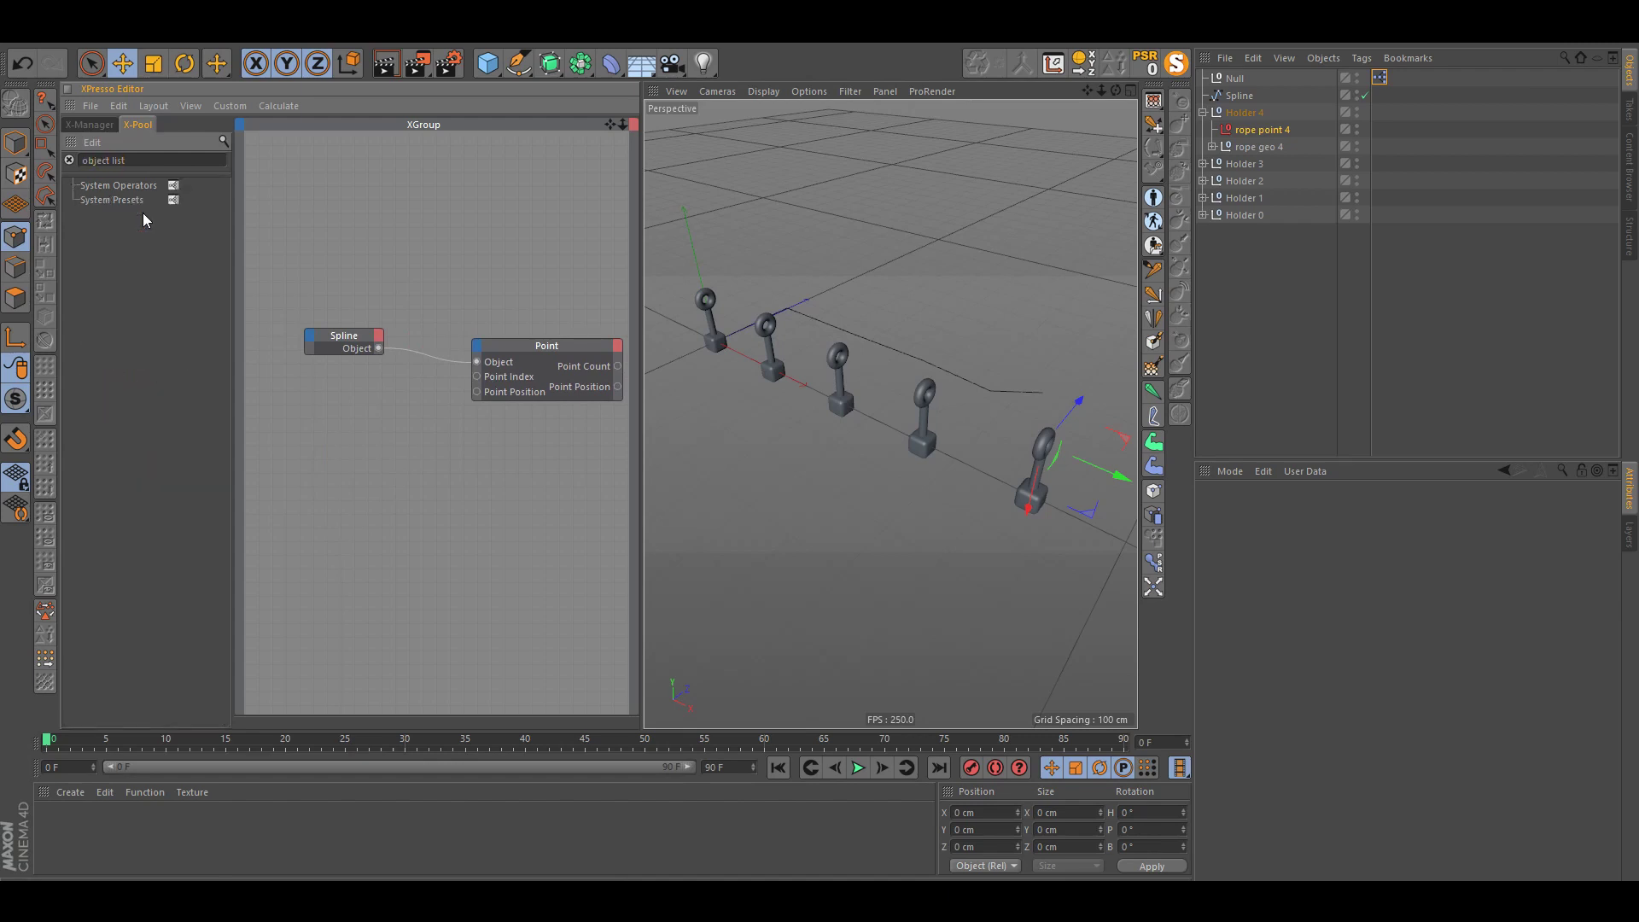
key("BackSpace")
key("BackSpace")
key("BackSpace")
key("BackSpace")
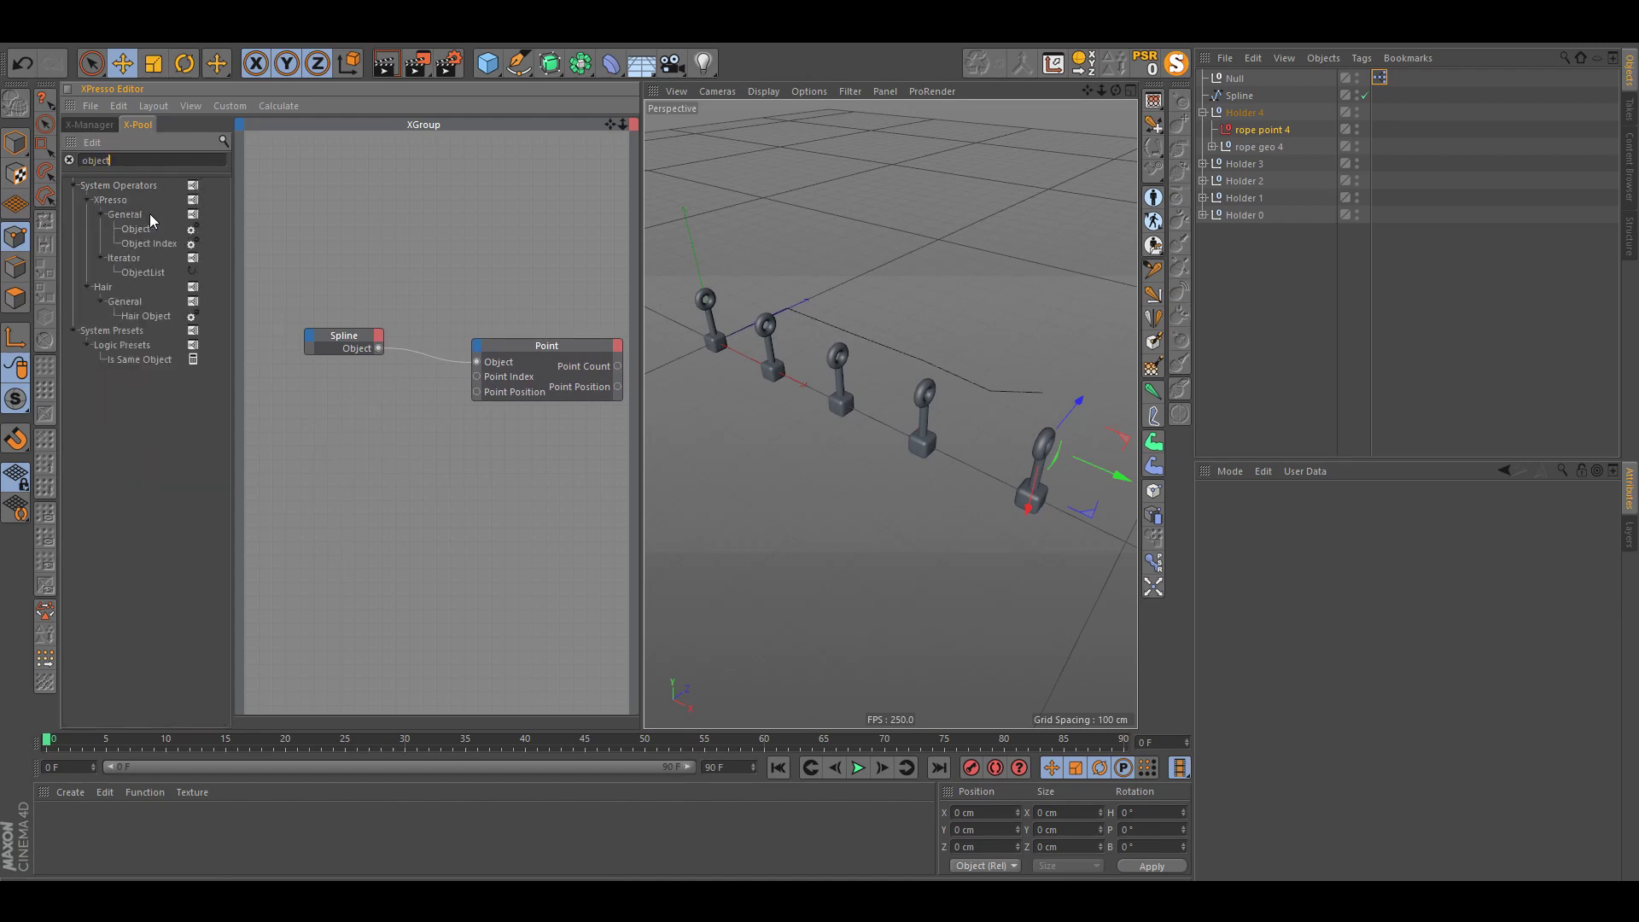
left_click_drag(143, 273, 353, 407)
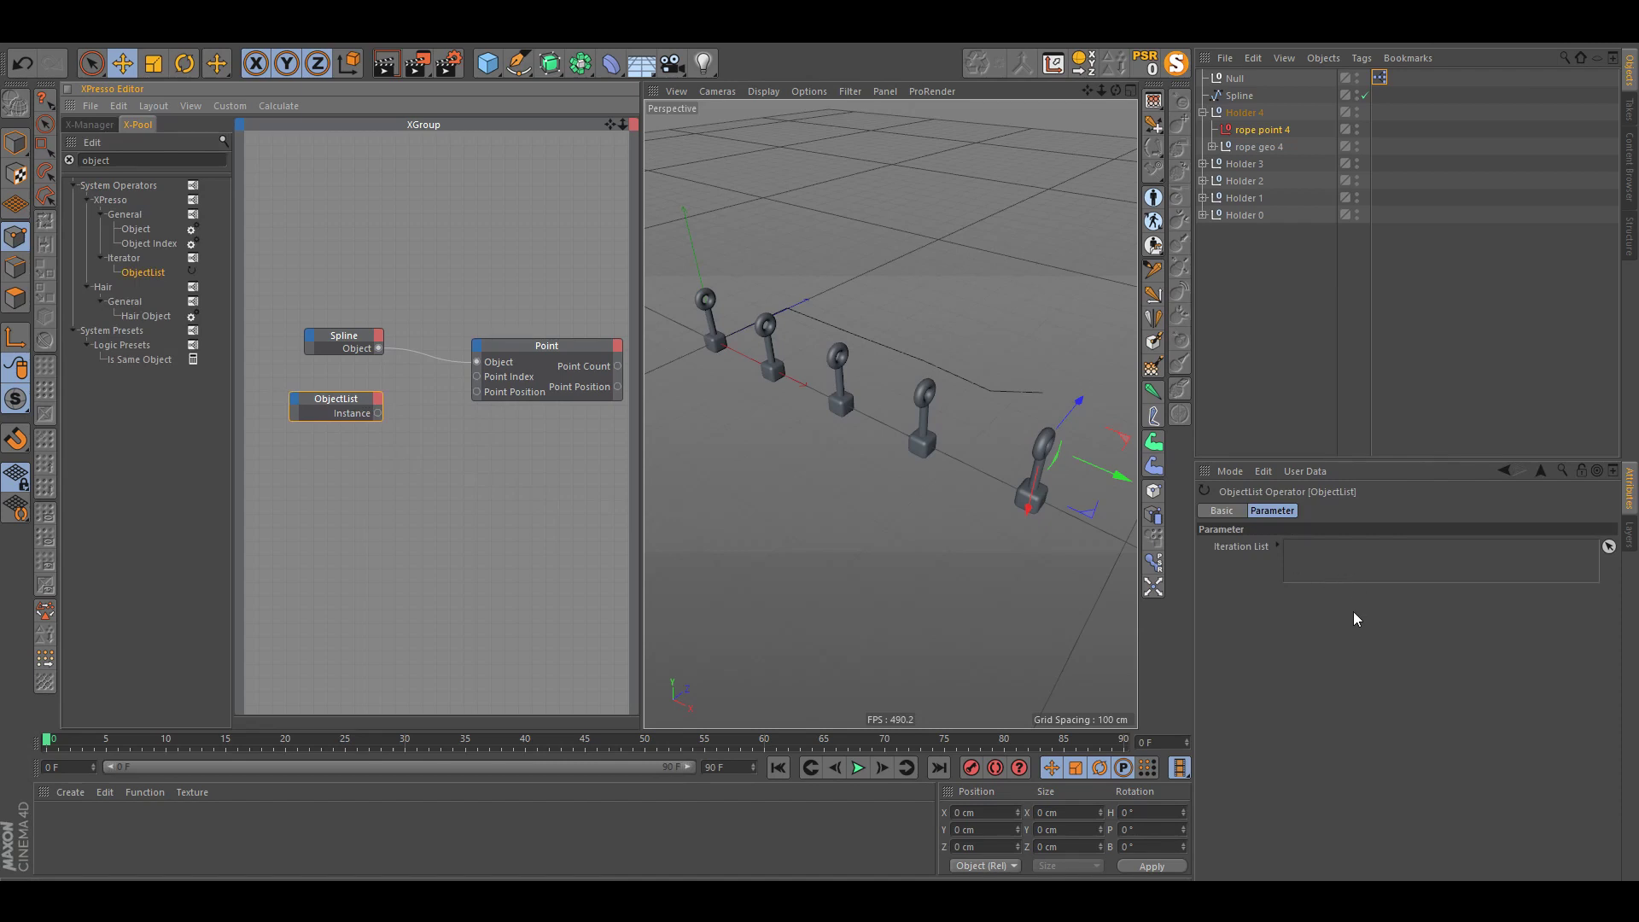
Step: Enlarge the ObjectList's Iteration List and expand Holder 3, Holder 2, Holder 1 and Holder 0 in the object hierarchy
left_click(1277, 547)
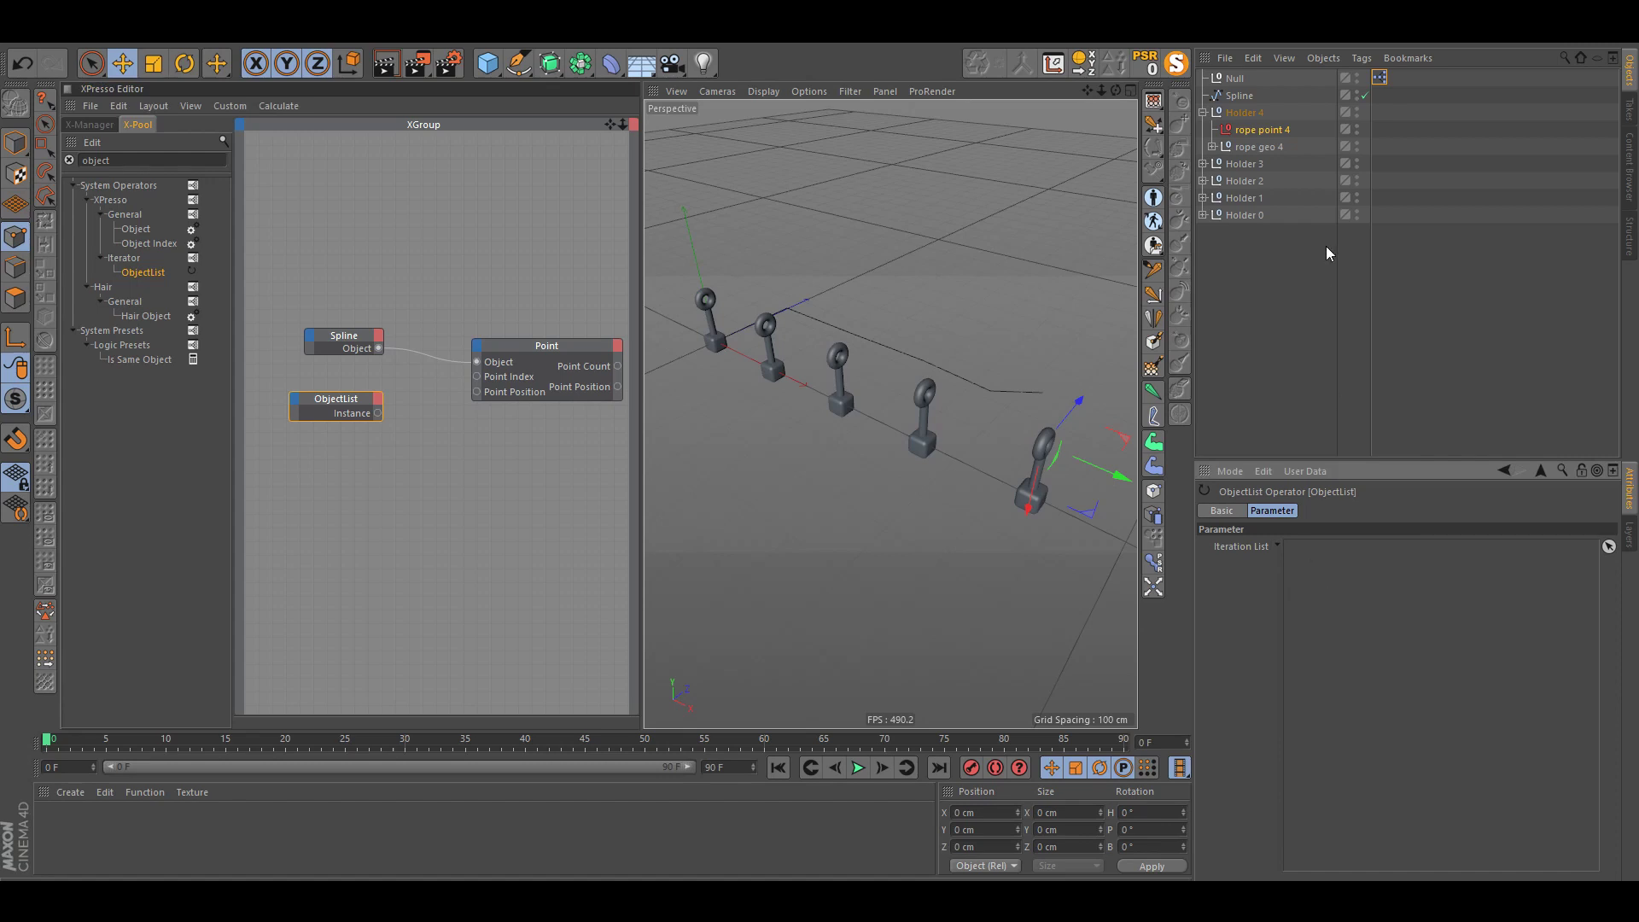
left_click(1203, 164)
left_click(1203, 215)
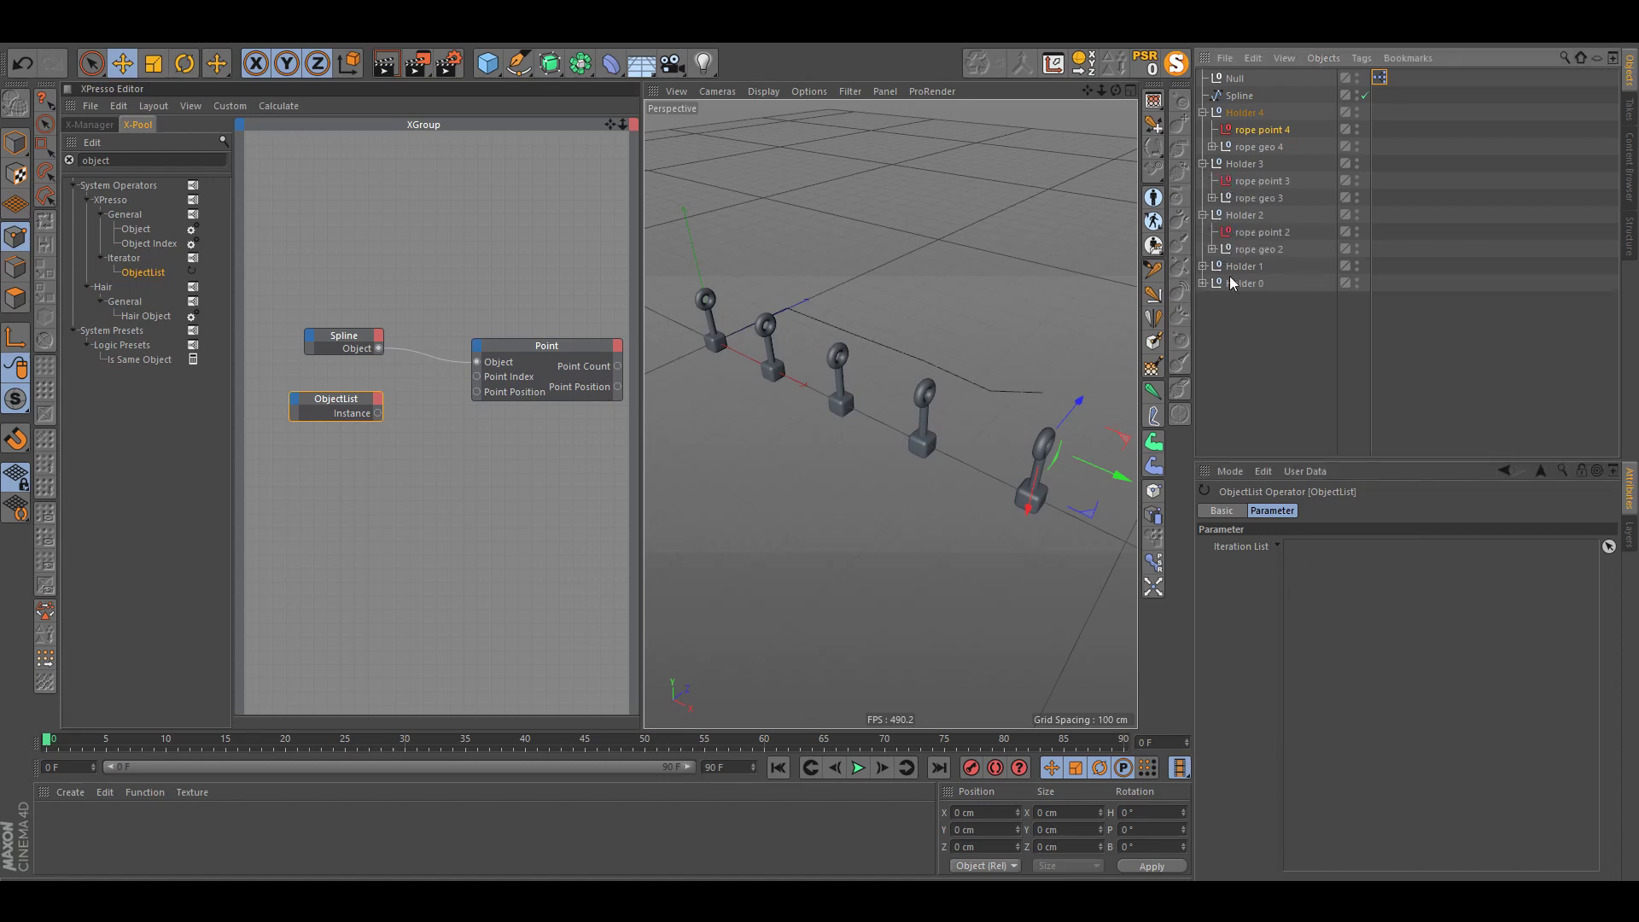
left_click(1202, 267)
left_click(1202, 318)
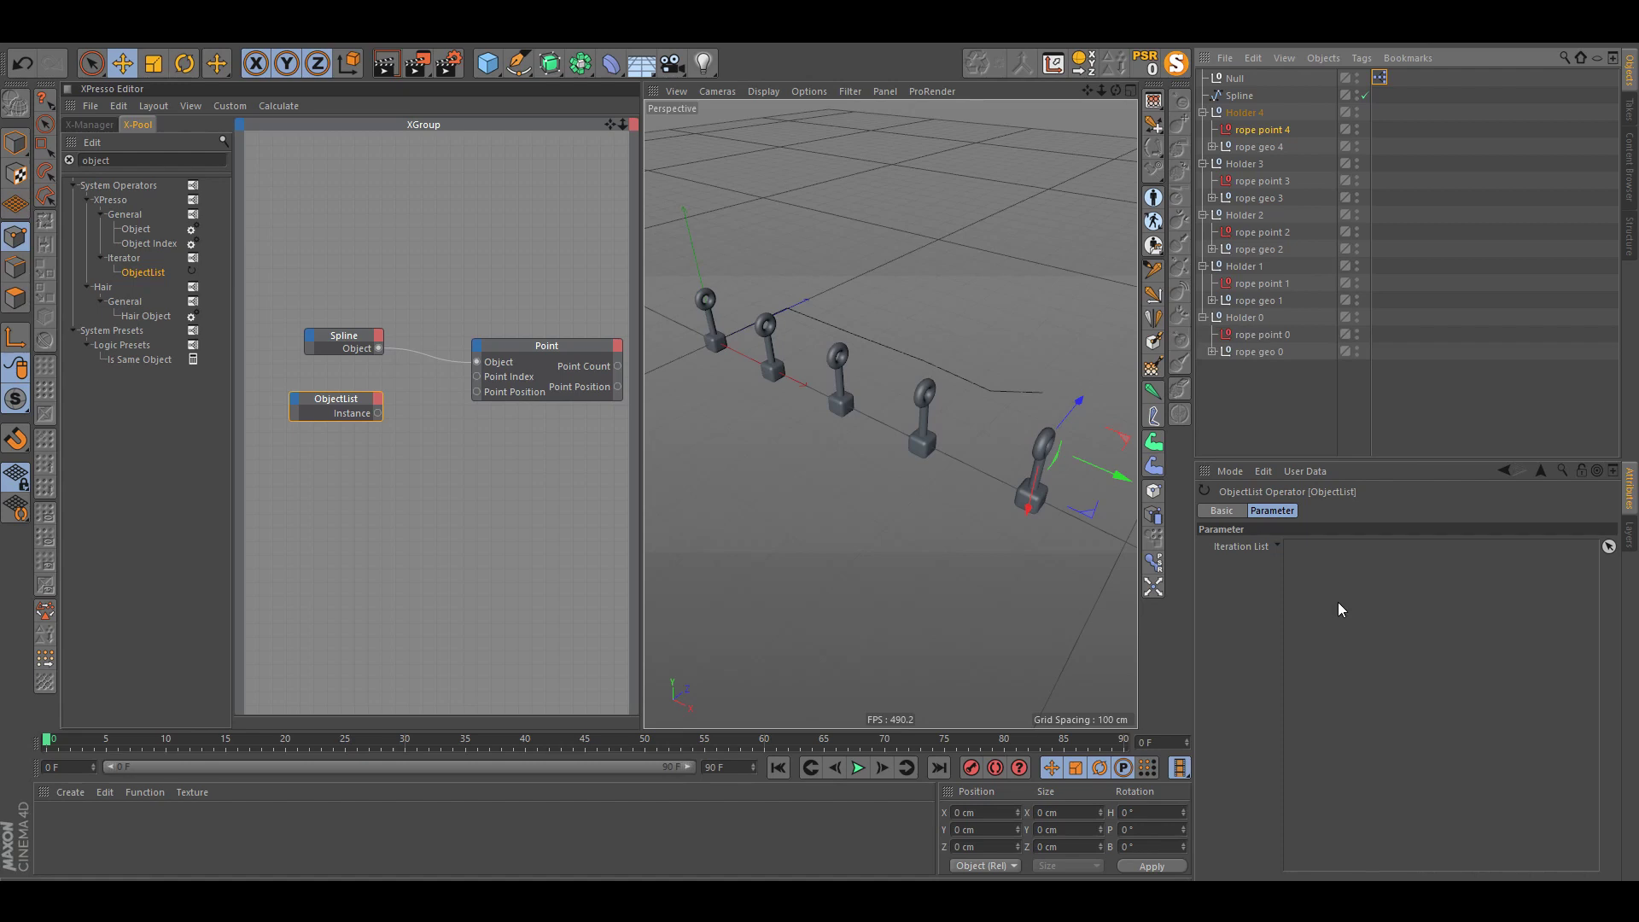
Step: Fill the ObjectList's Iteration List with rope point 0 through rope point 4 in ascending order
left_click_drag(1276, 337, 1391, 564)
left_click_drag(1273, 283, 1363, 594)
left_click_drag(1273, 241, 1380, 743)
left_click_drag(1312, 183, 1421, 636)
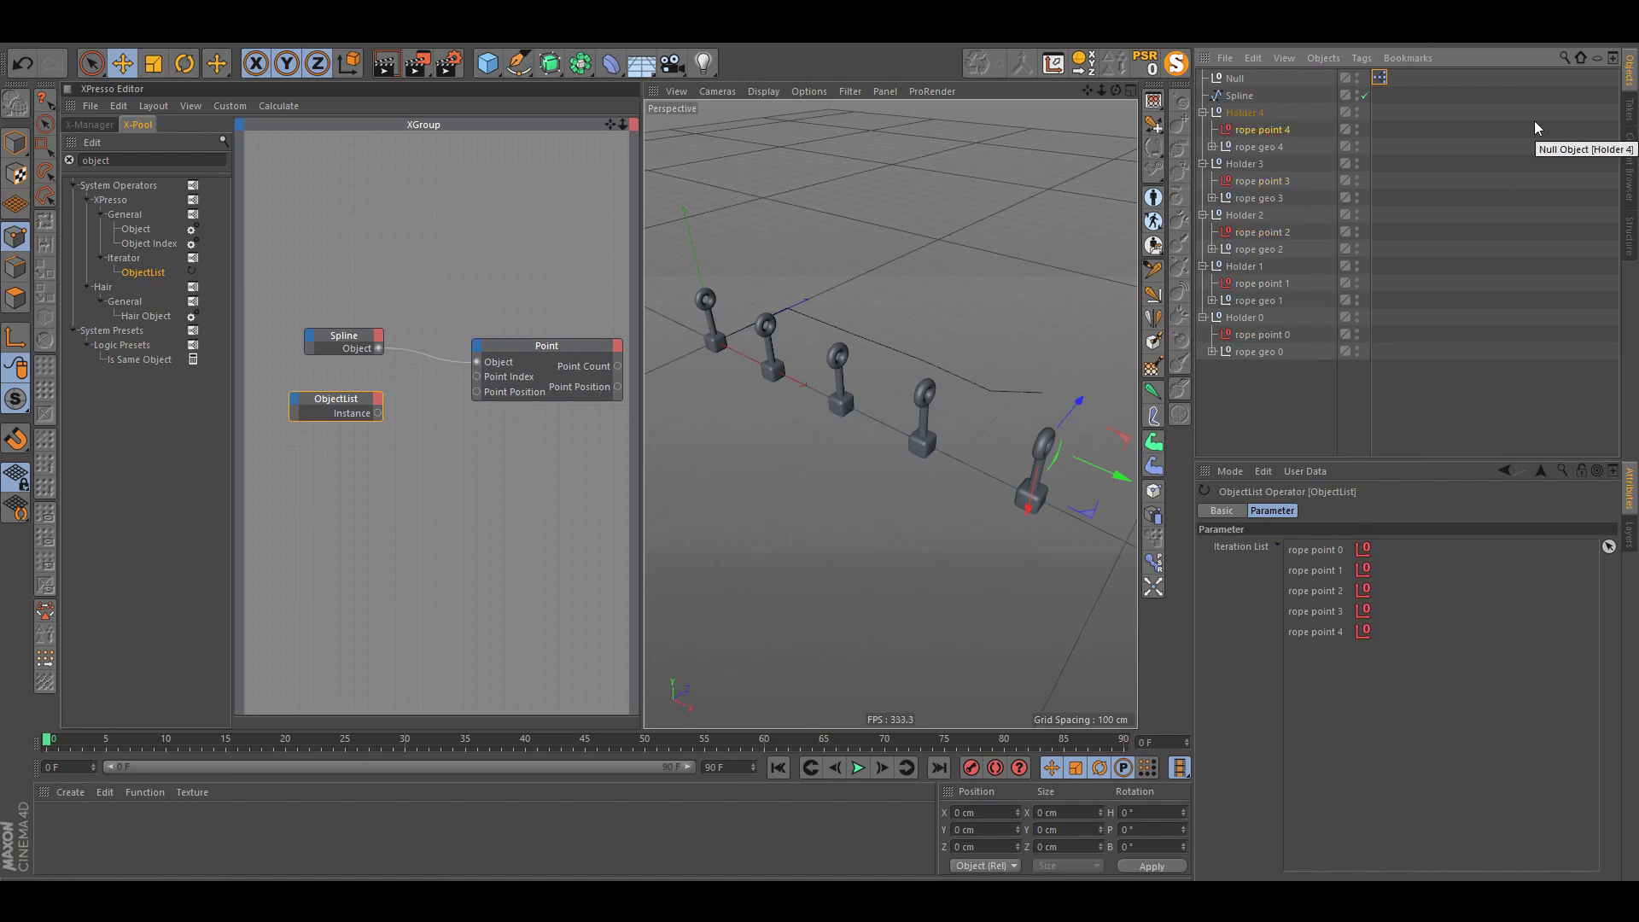
left_click_drag(1533, 129, 1338, 608)
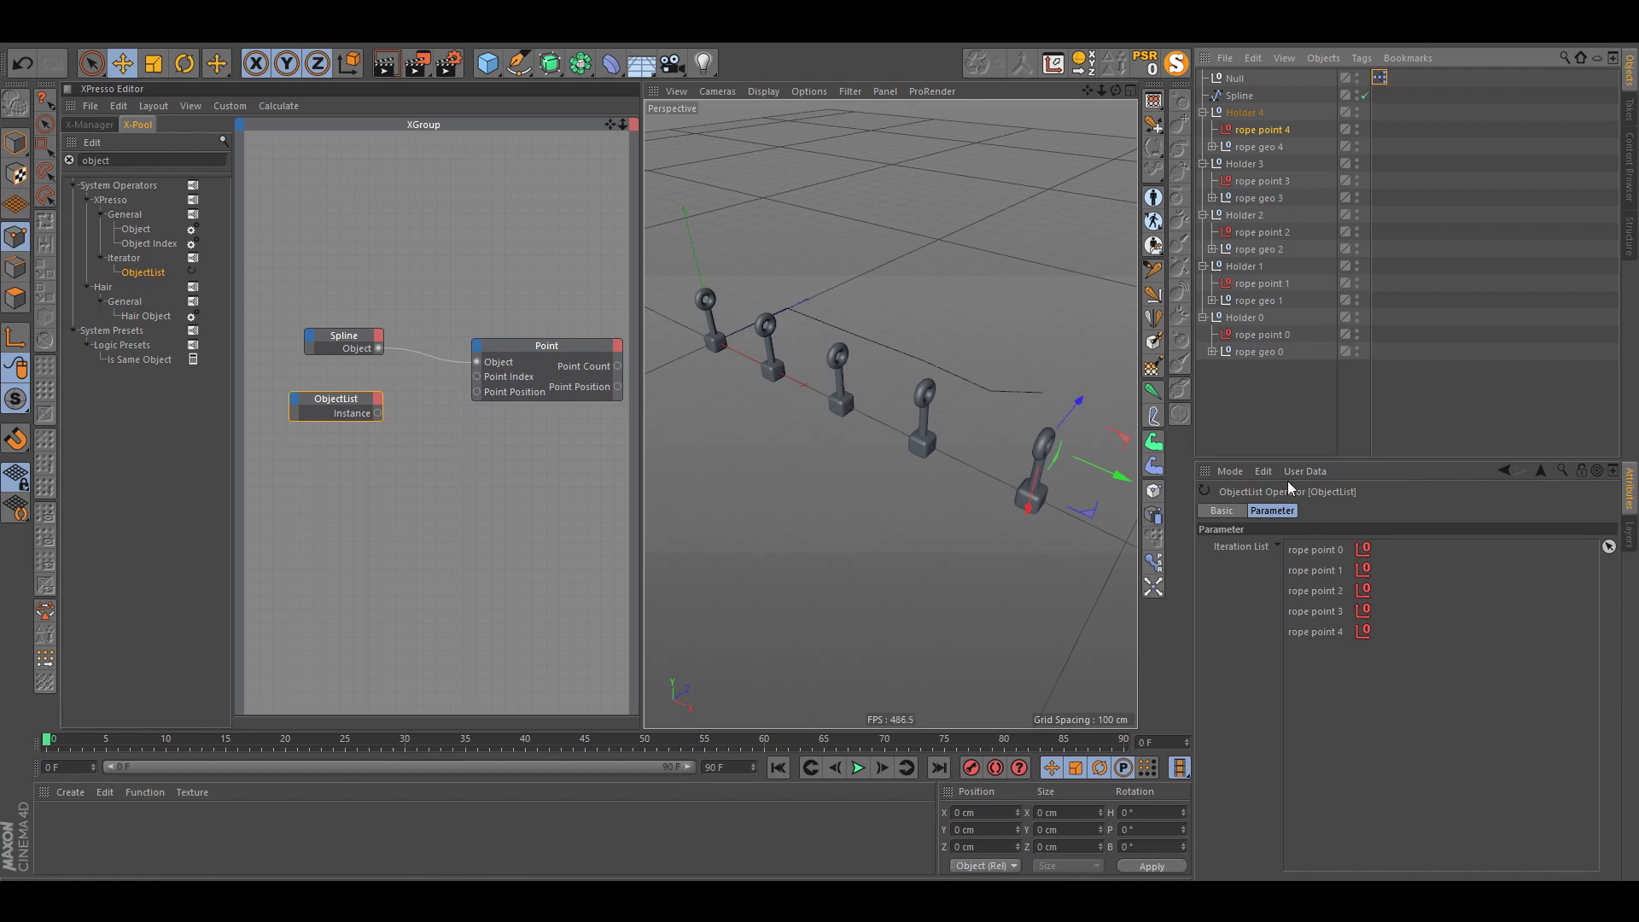
Step: Check rope point 0 in the scene and in the Iteration List, and compare the list order with the spline's point table
left_click(1273, 336)
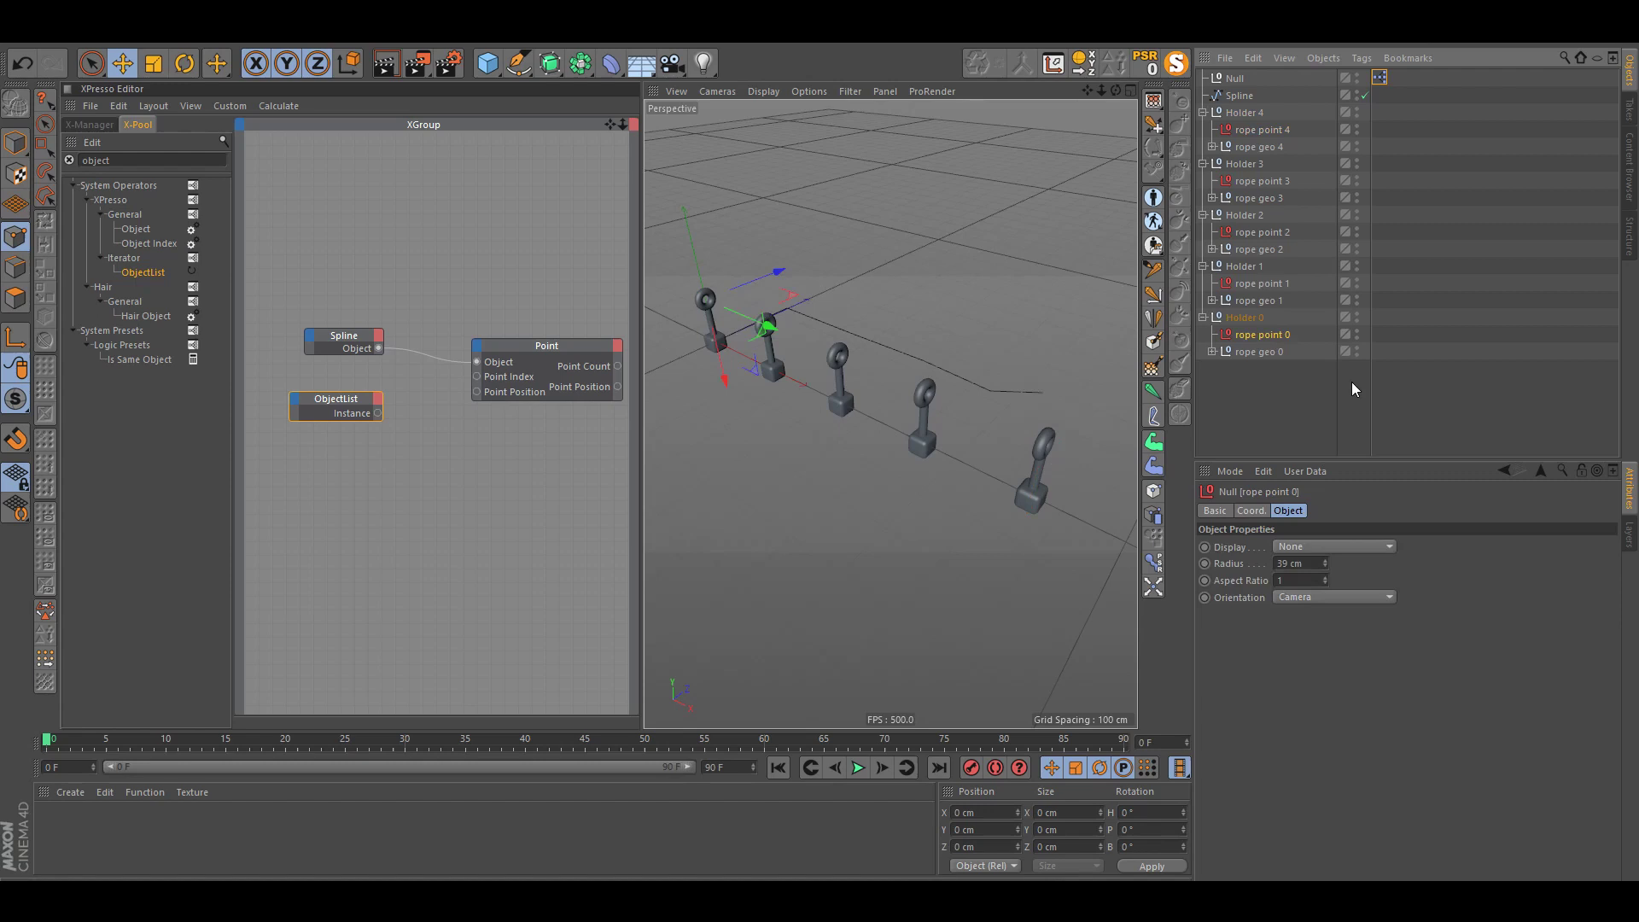
left_click(334, 405)
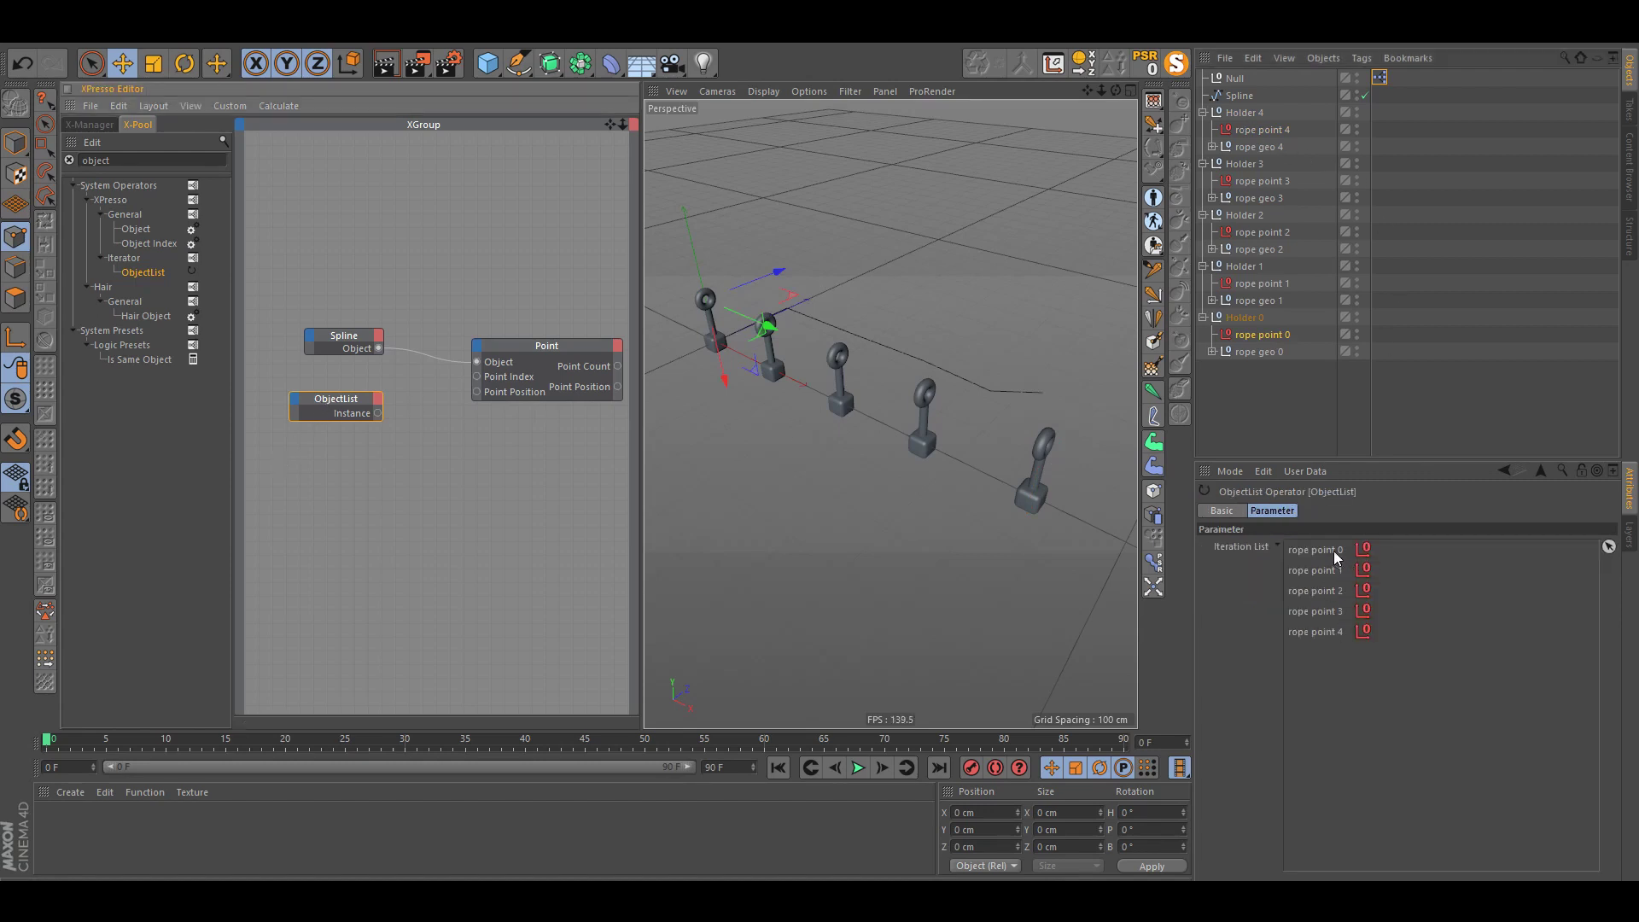
left_click(1333, 551)
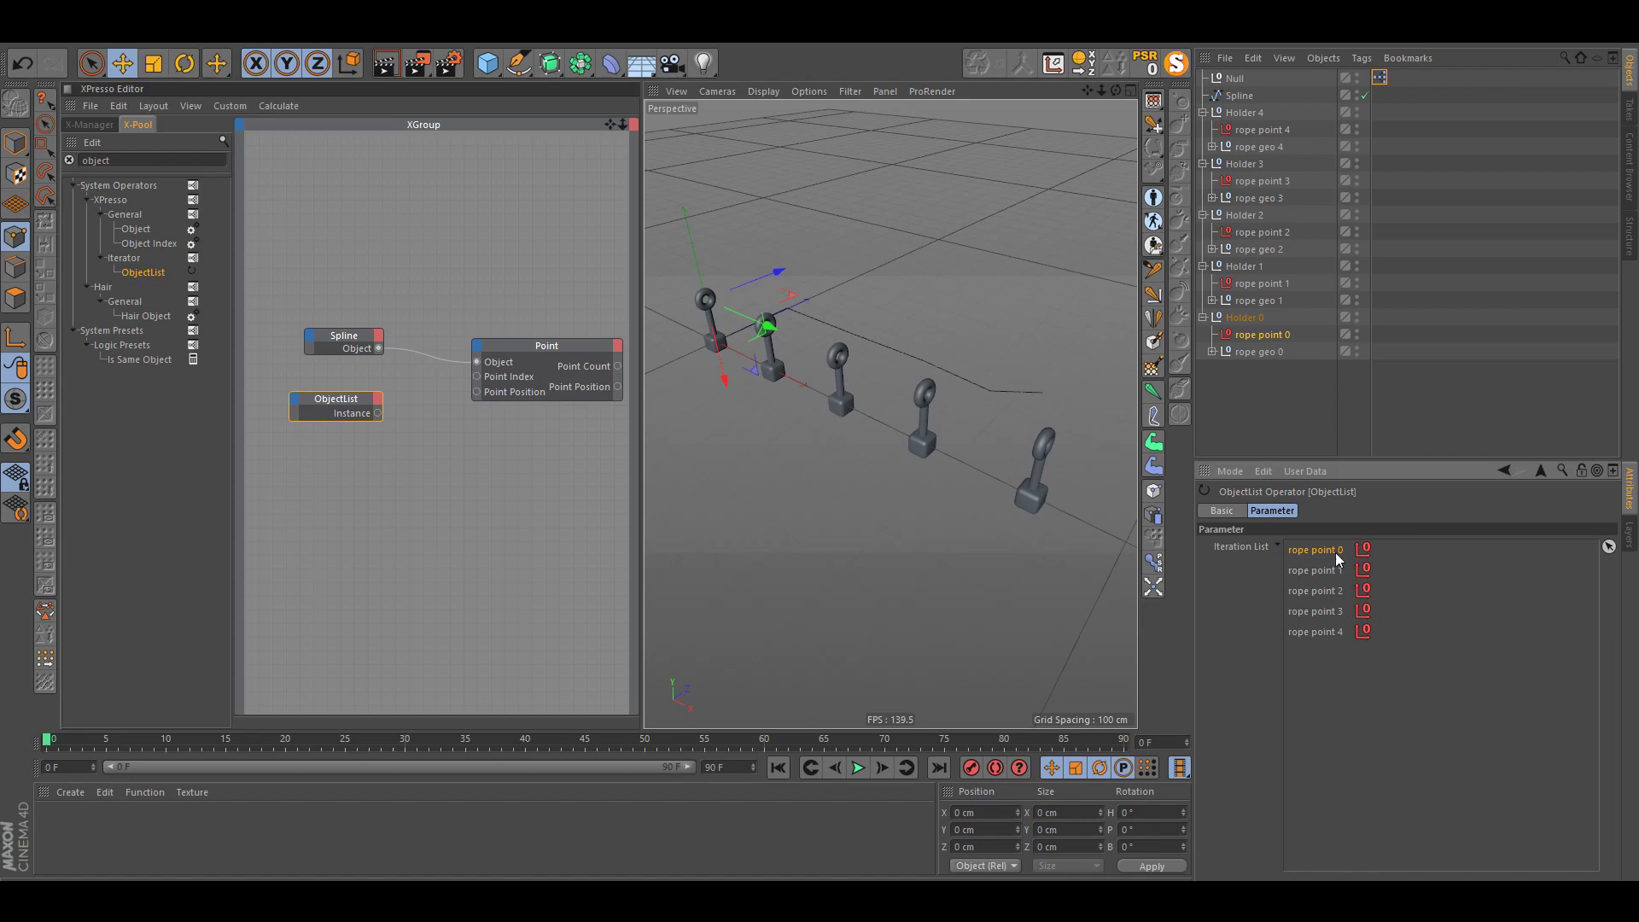
left_click(1242, 96)
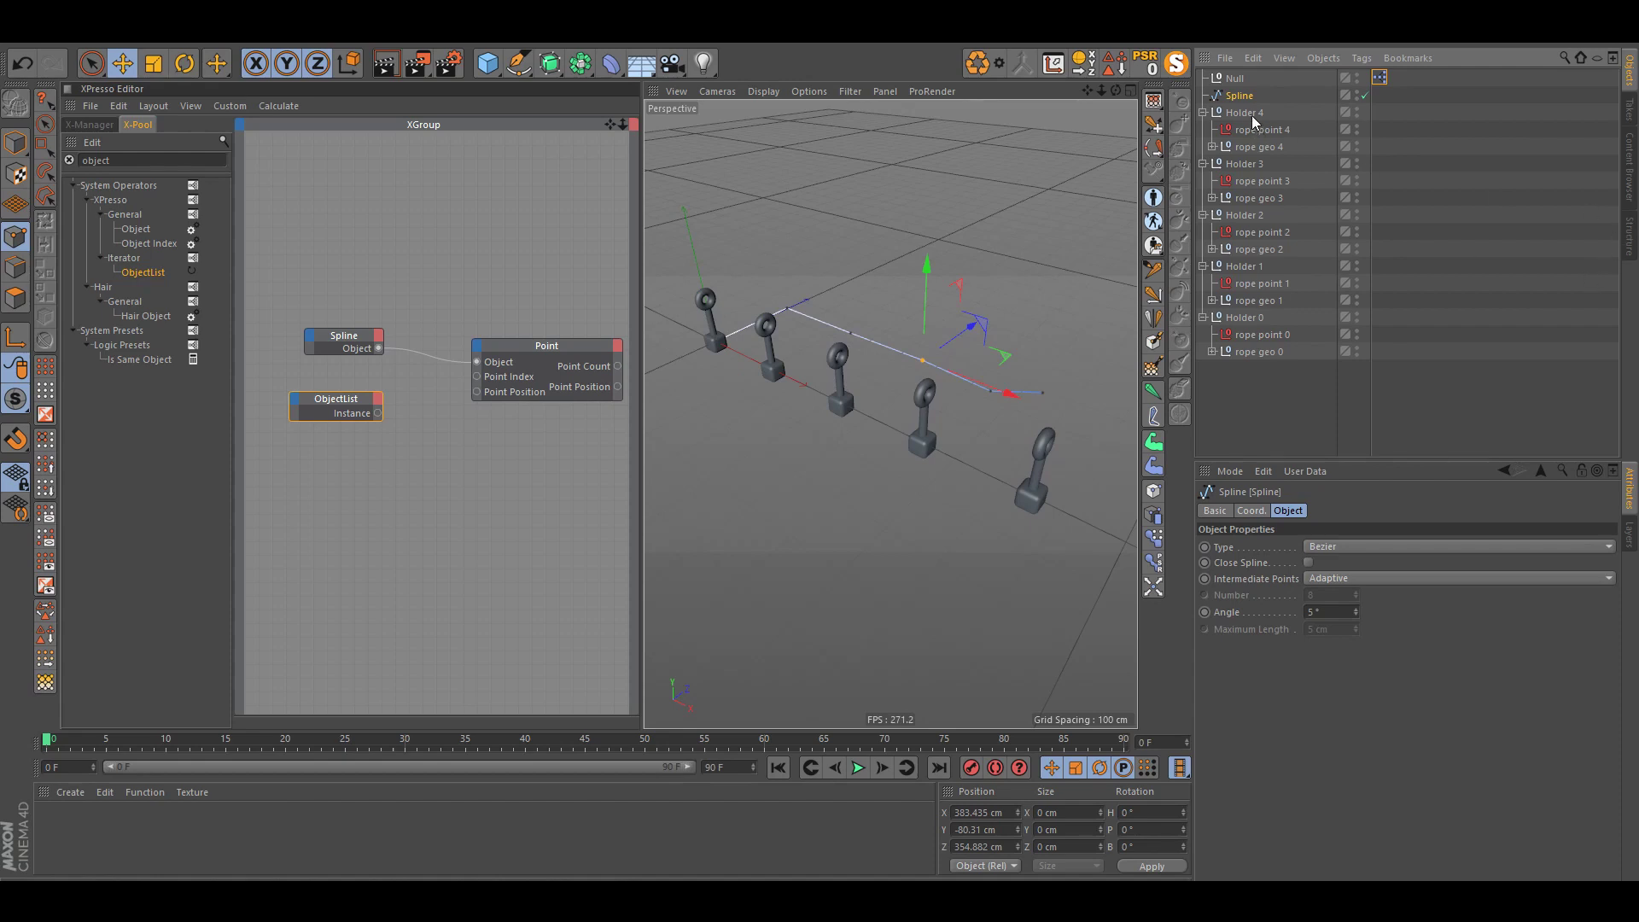
left_click(1628, 239)
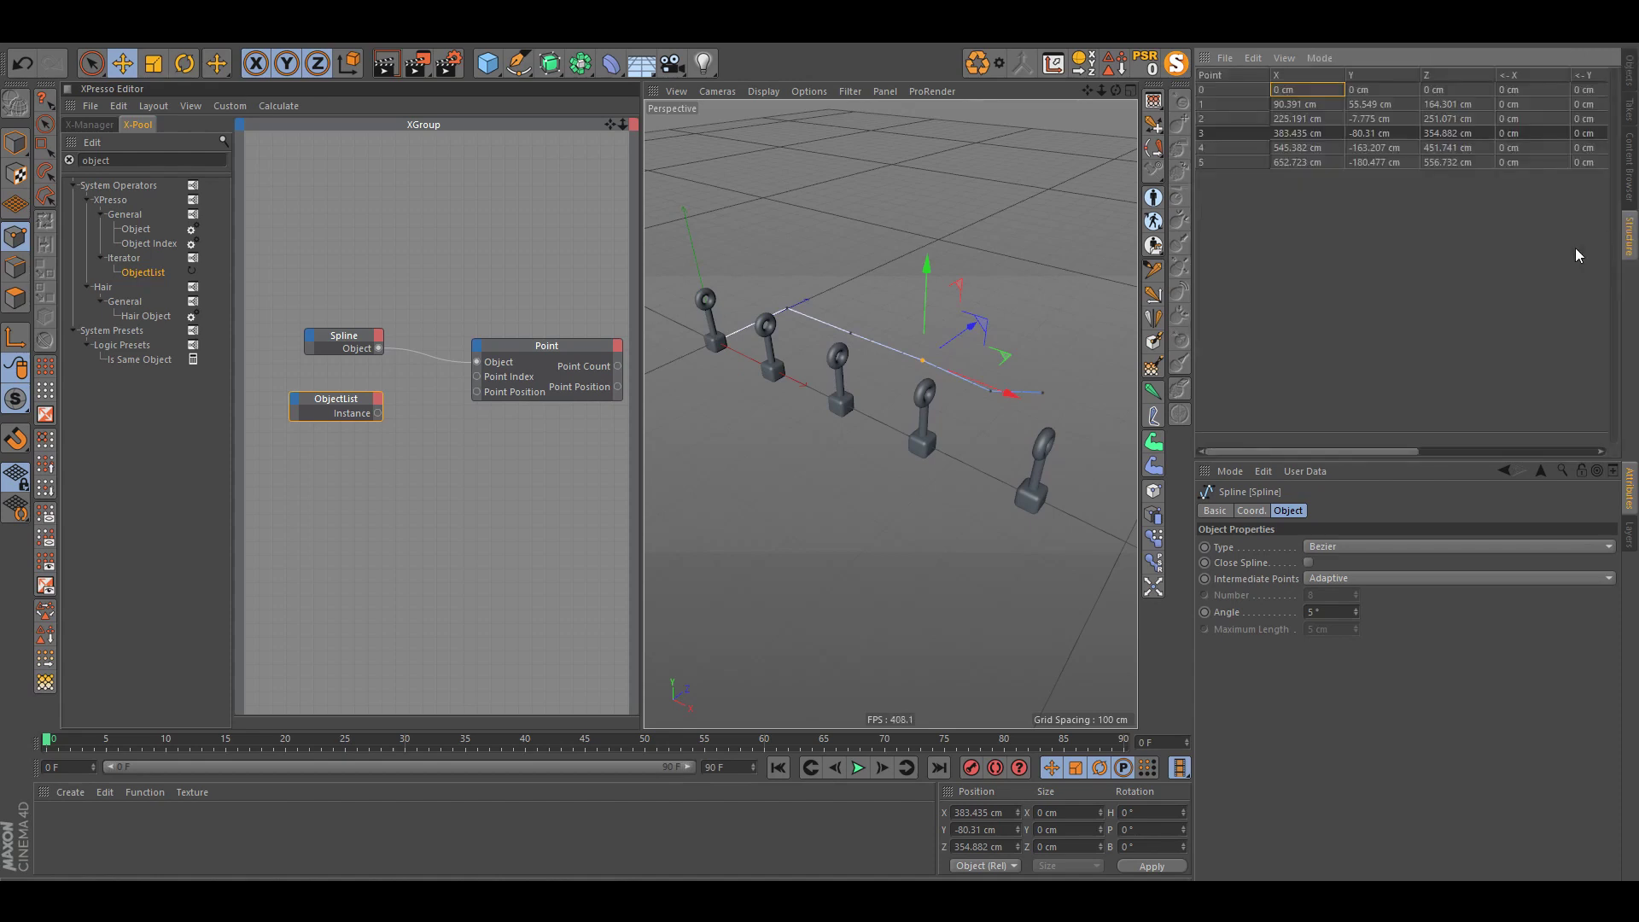
Step: Go through points 0 to 5 in the spline's point table and match each to its place in the scene
left_click(1234, 162)
left_click(1224, 147)
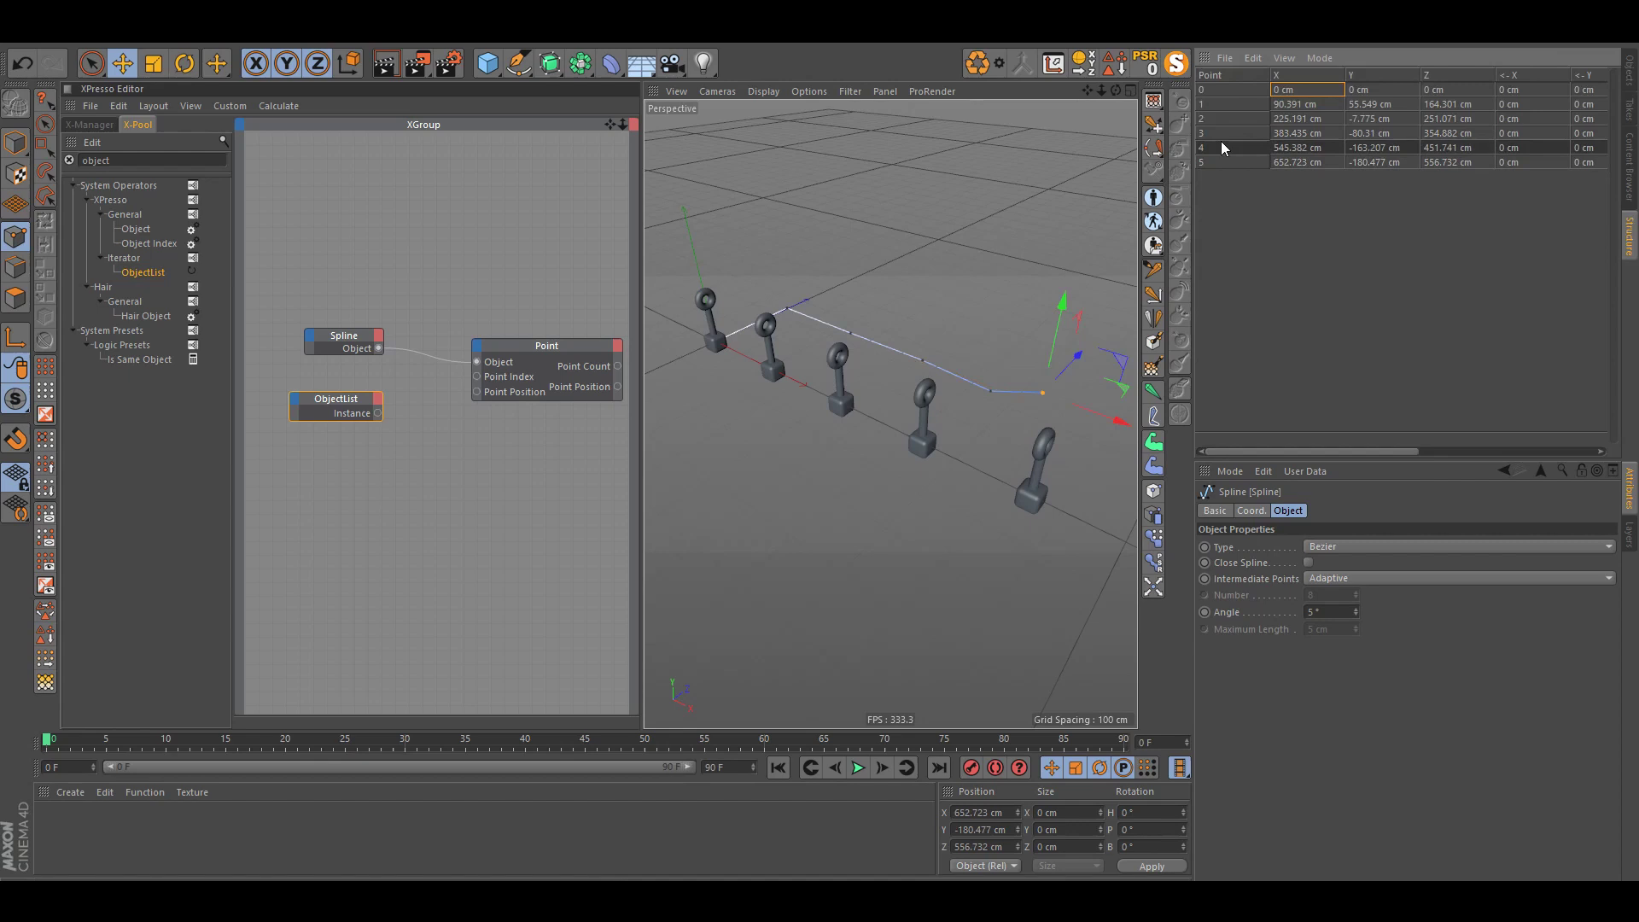
left_click(1214, 133)
left_click(1211, 105)
left_click(1211, 89)
left_click(1214, 103)
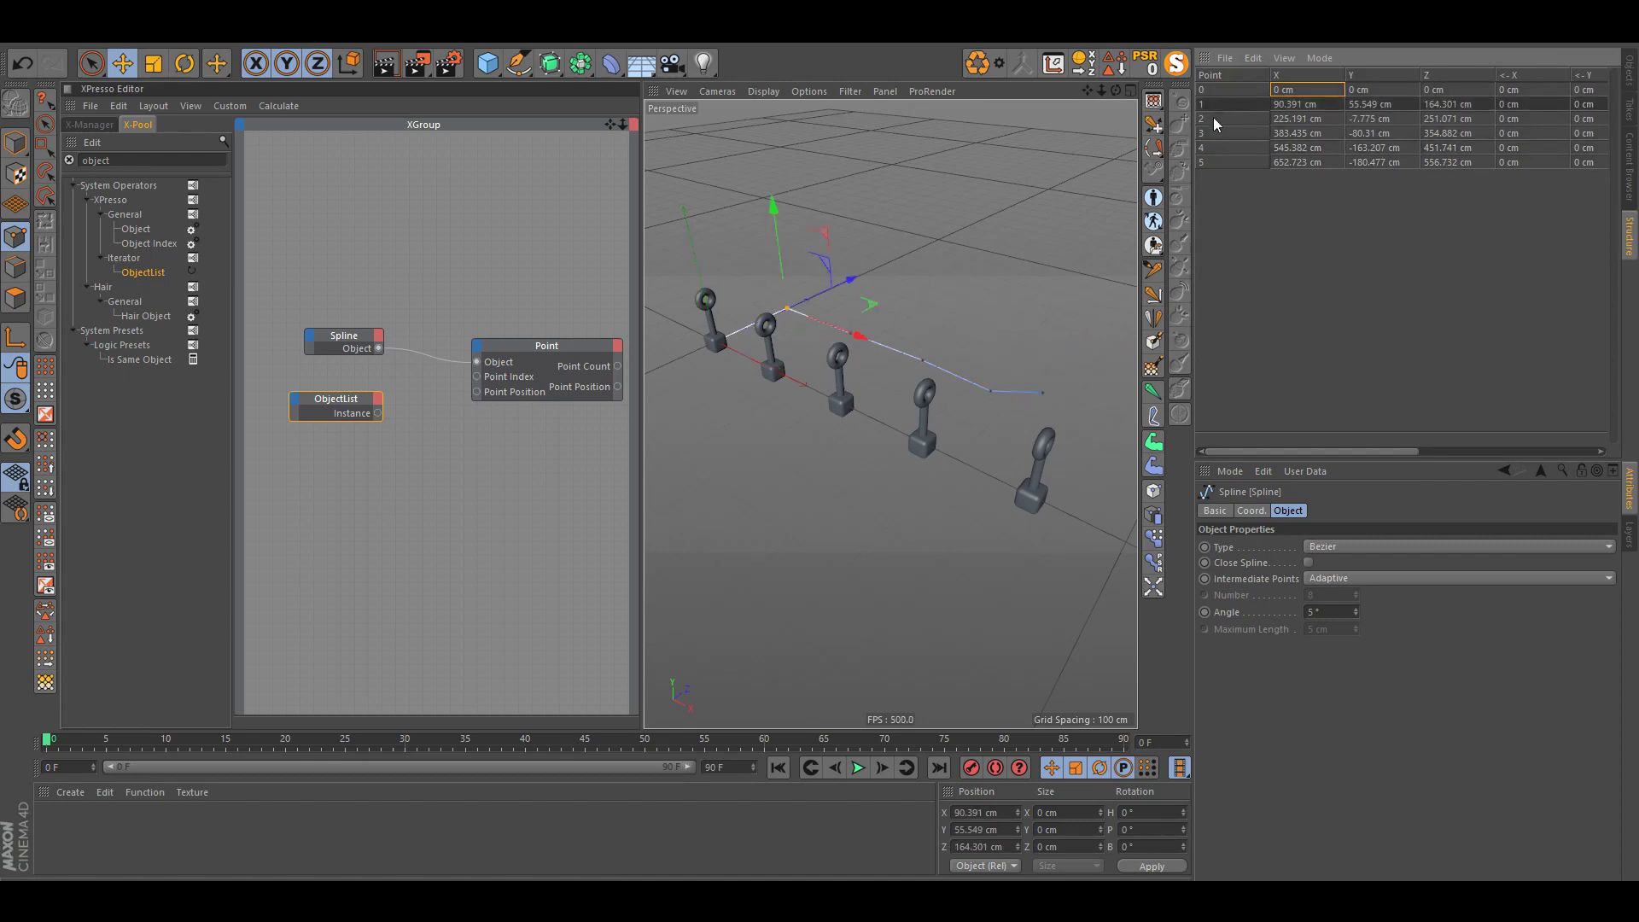
left_click(1213, 118)
left_click(1216, 130)
left_click(1226, 148)
left_click(1226, 161)
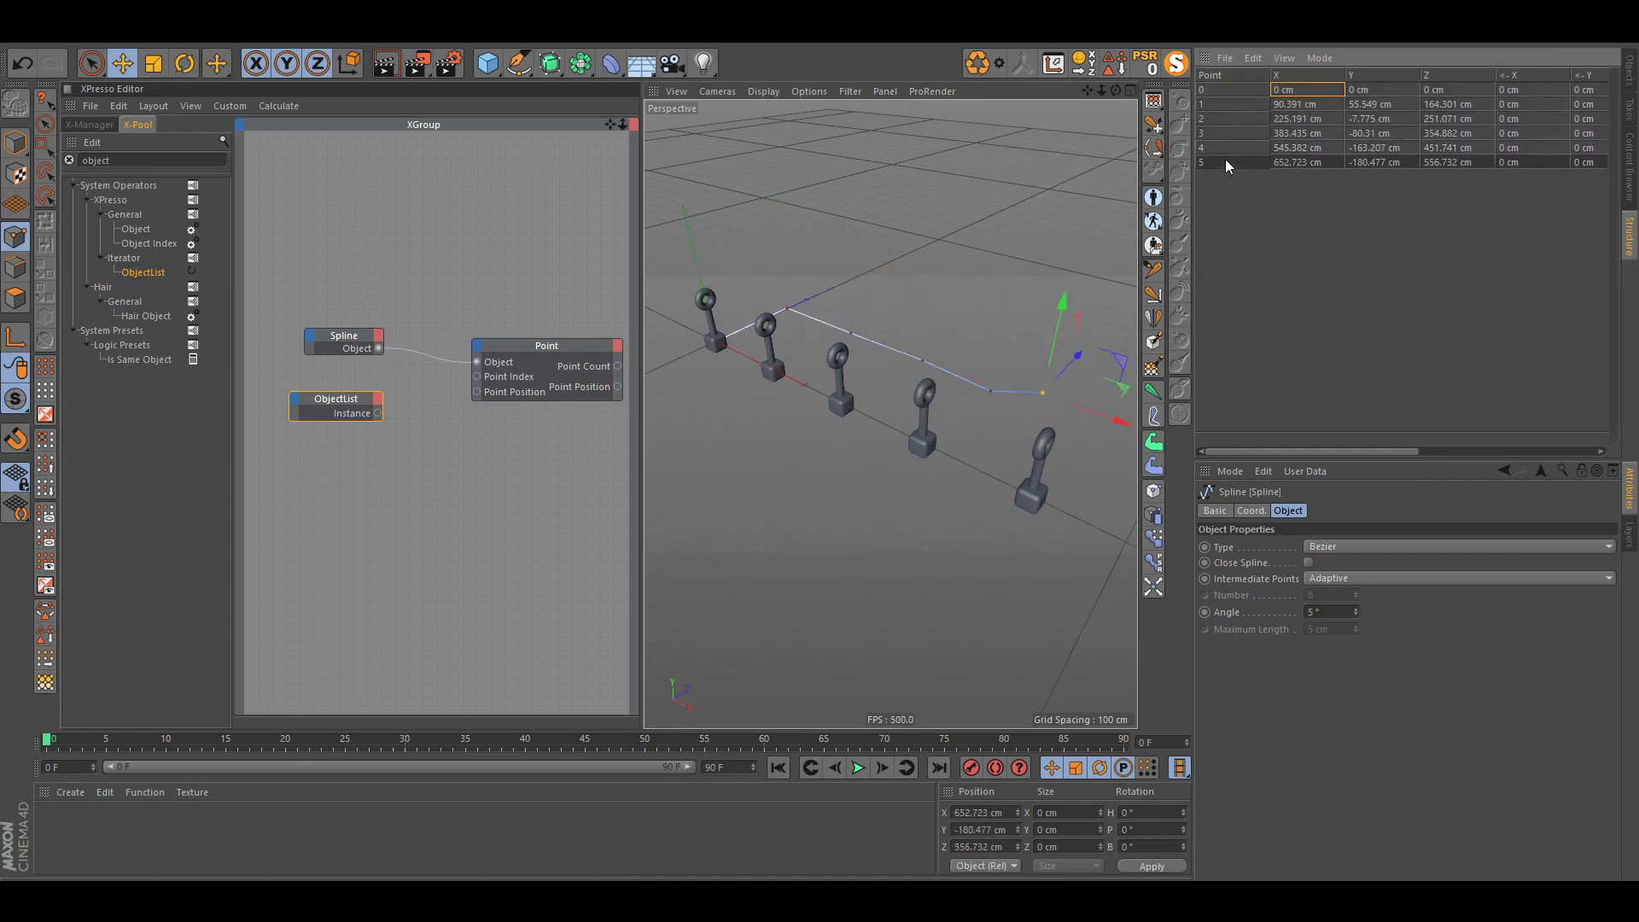
left_click_drag(940, 412, 1021, 391, "alt")
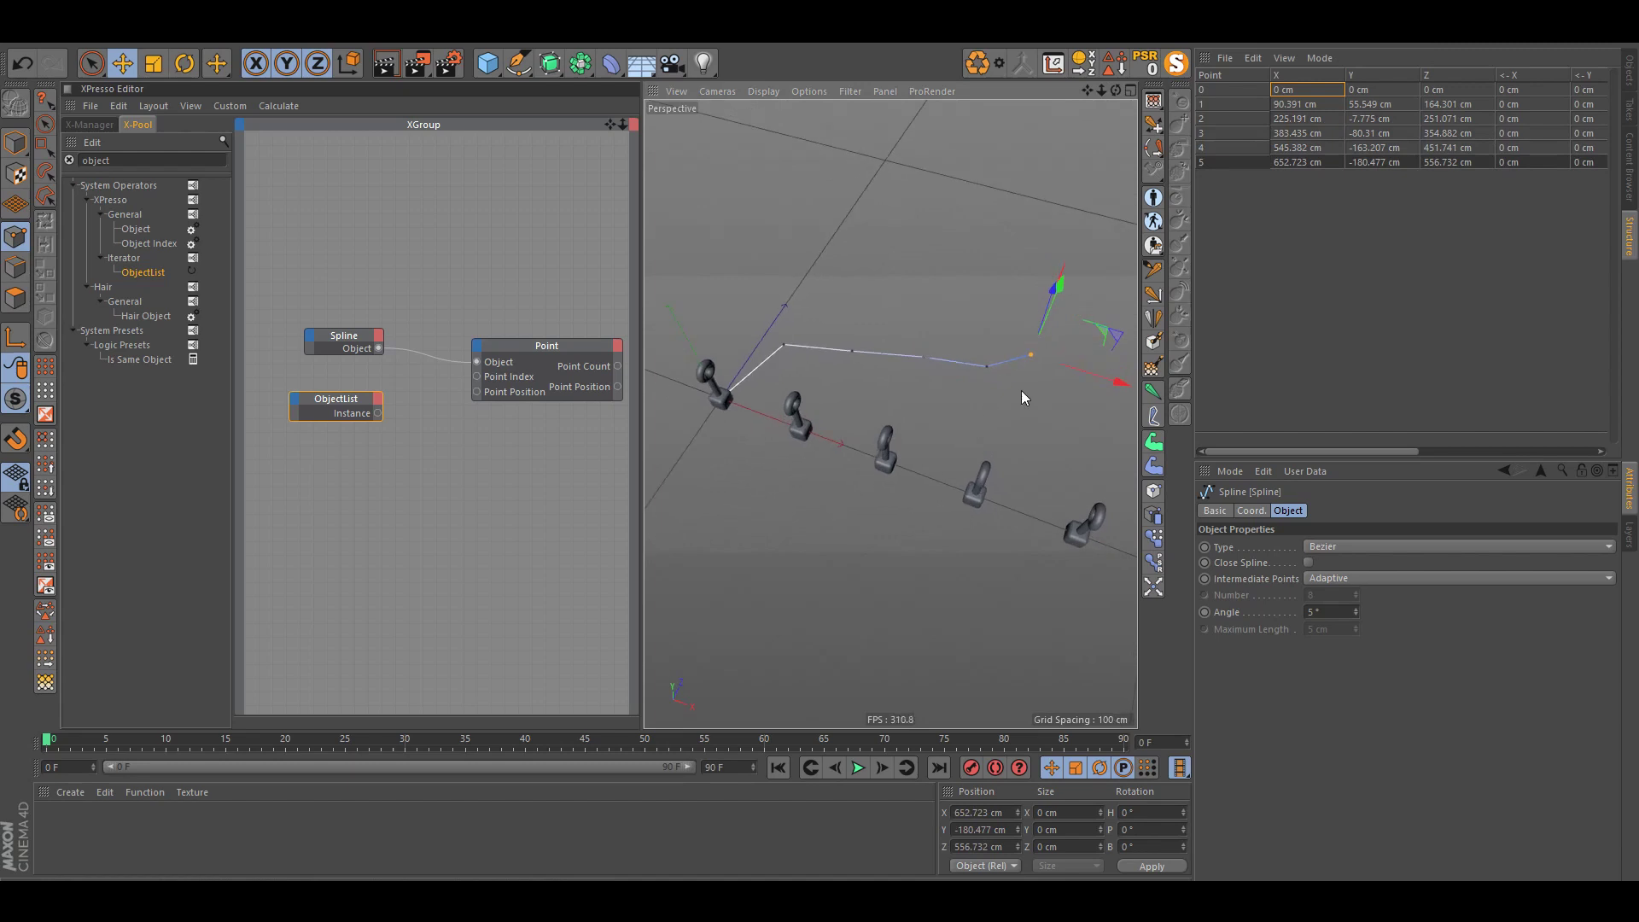
Step: Delete the spline's surplus end point, point 5
left_click(1626, 70)
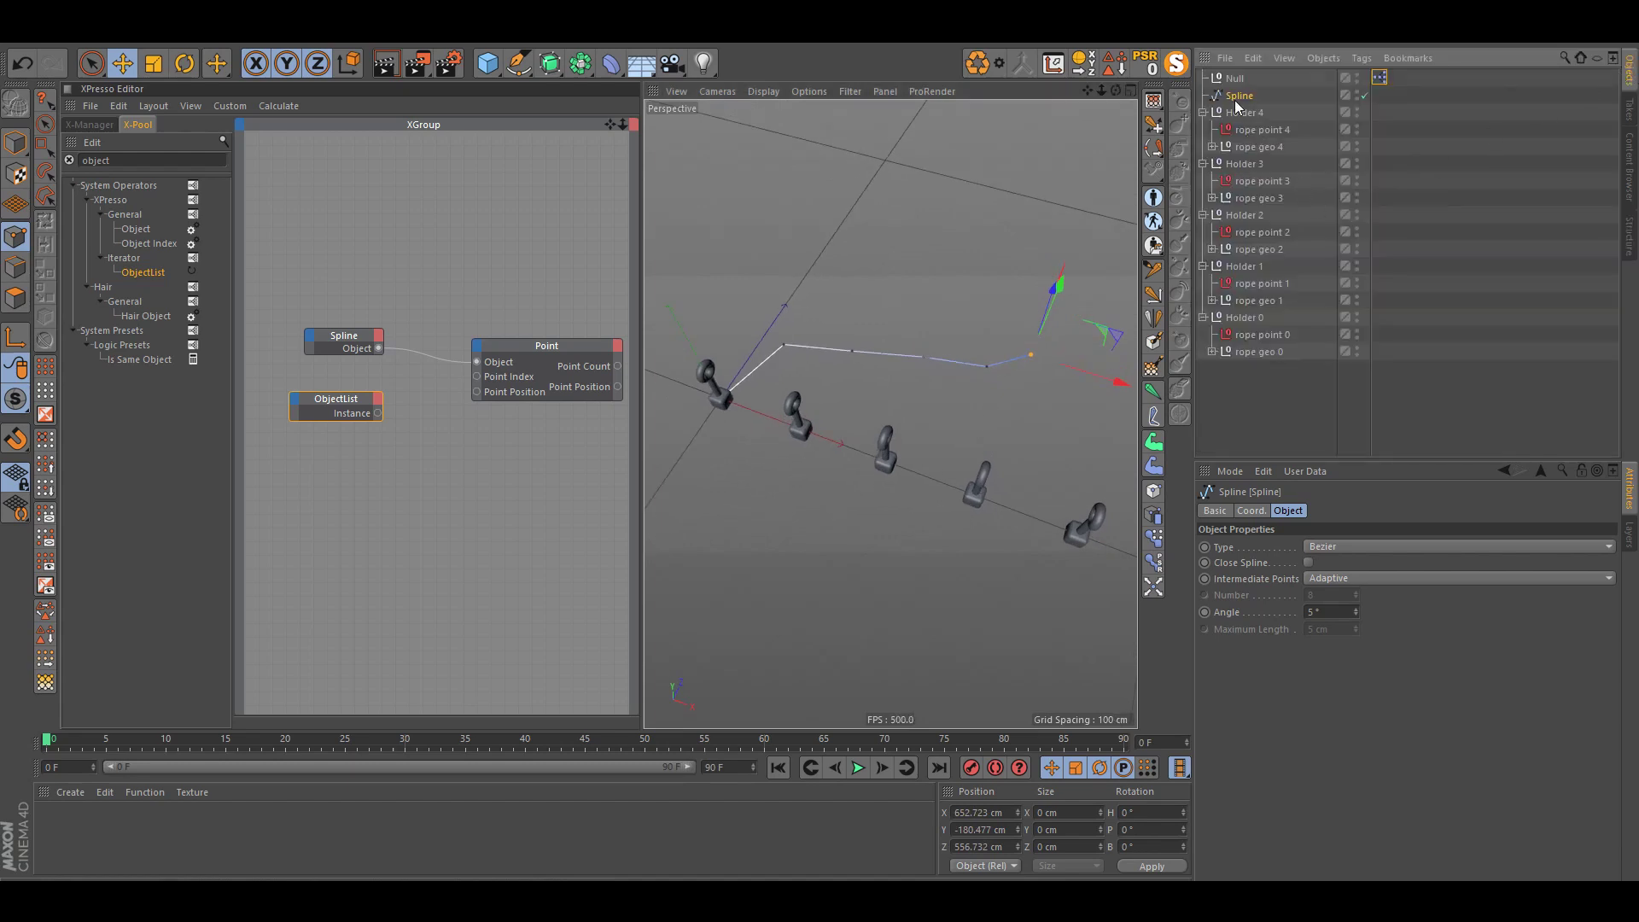
left_click(988, 367)
left_click(1053, 346)
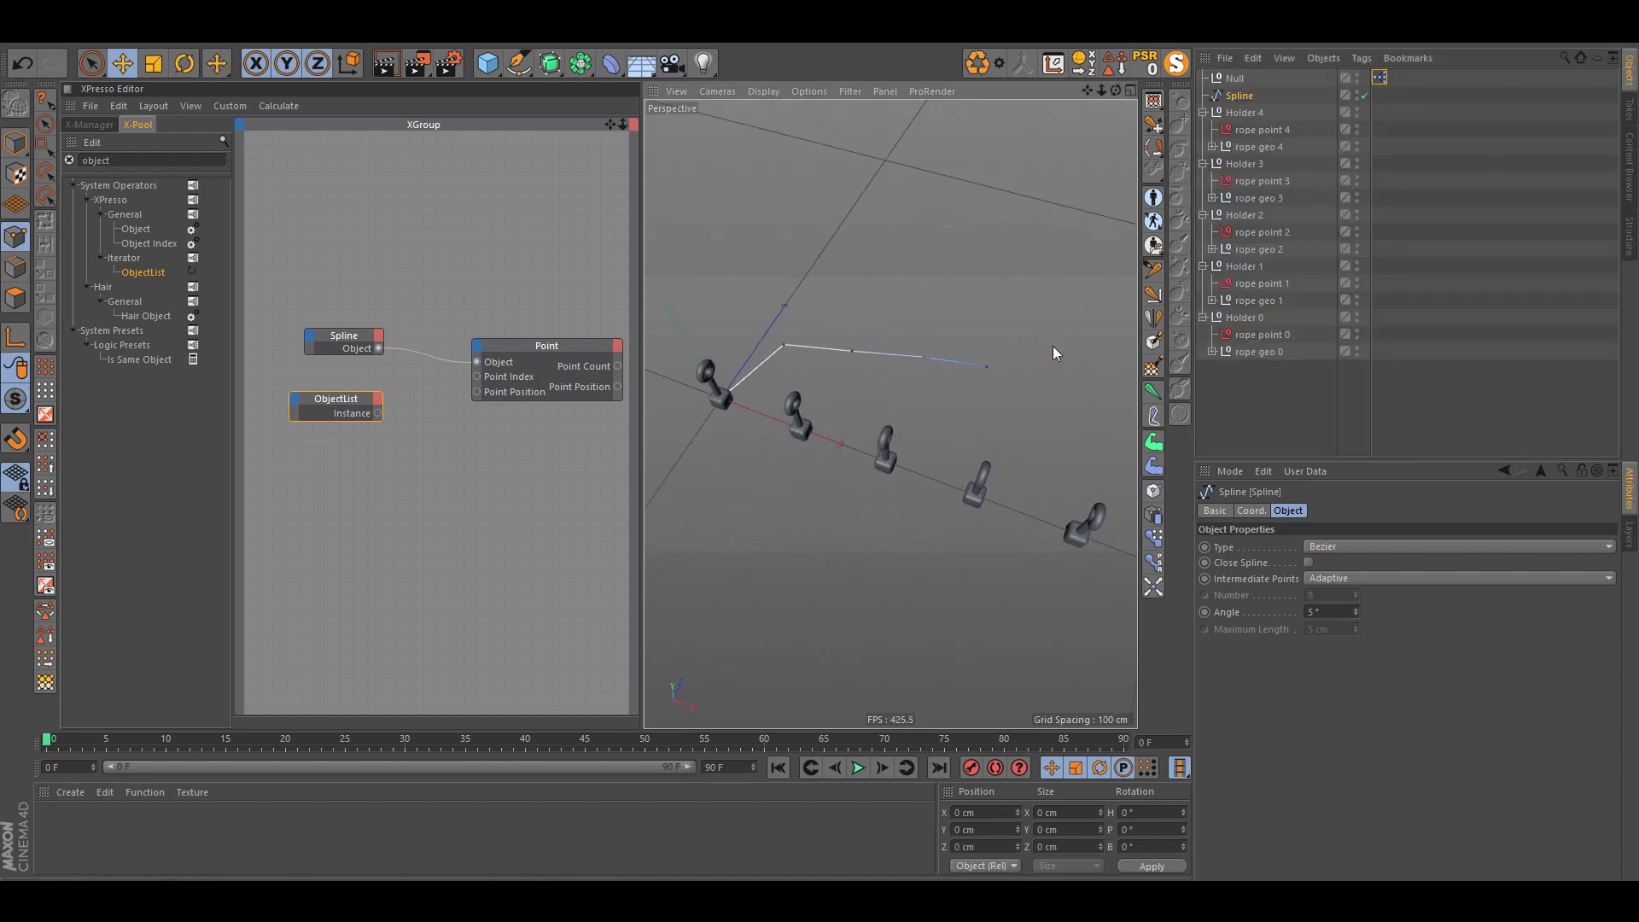
left_click_drag(1053, 346, 1007, 333, "alt")
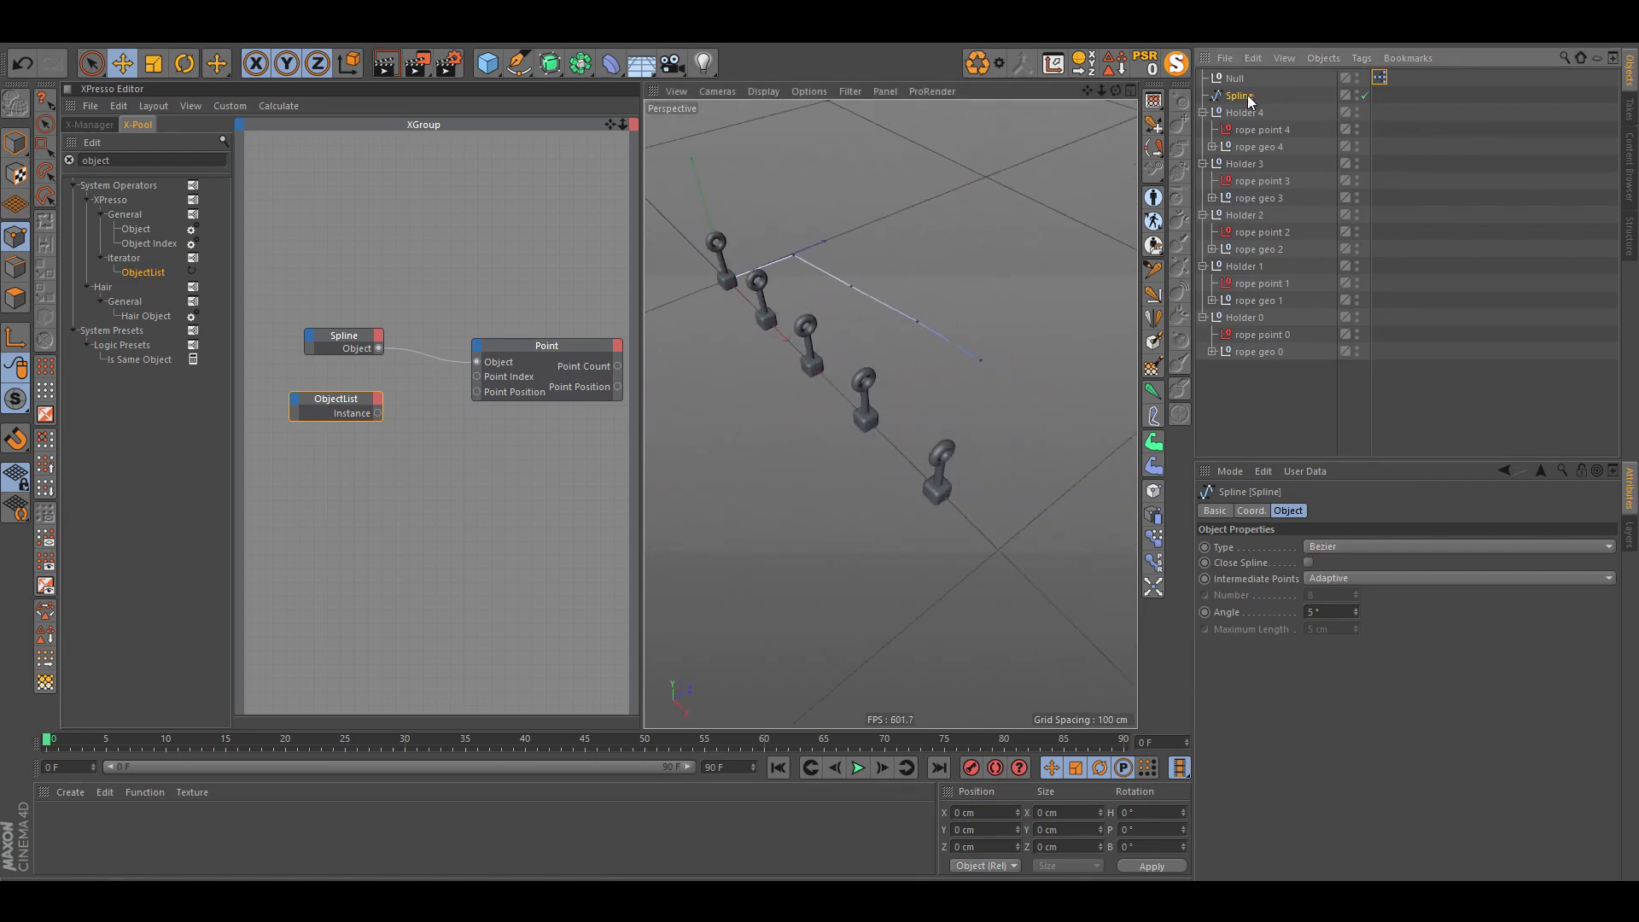
Step: Recheck the order of spline points 0 to 4 in the point table against the row of holders
left_click(1628, 239)
left_click(1205, 89)
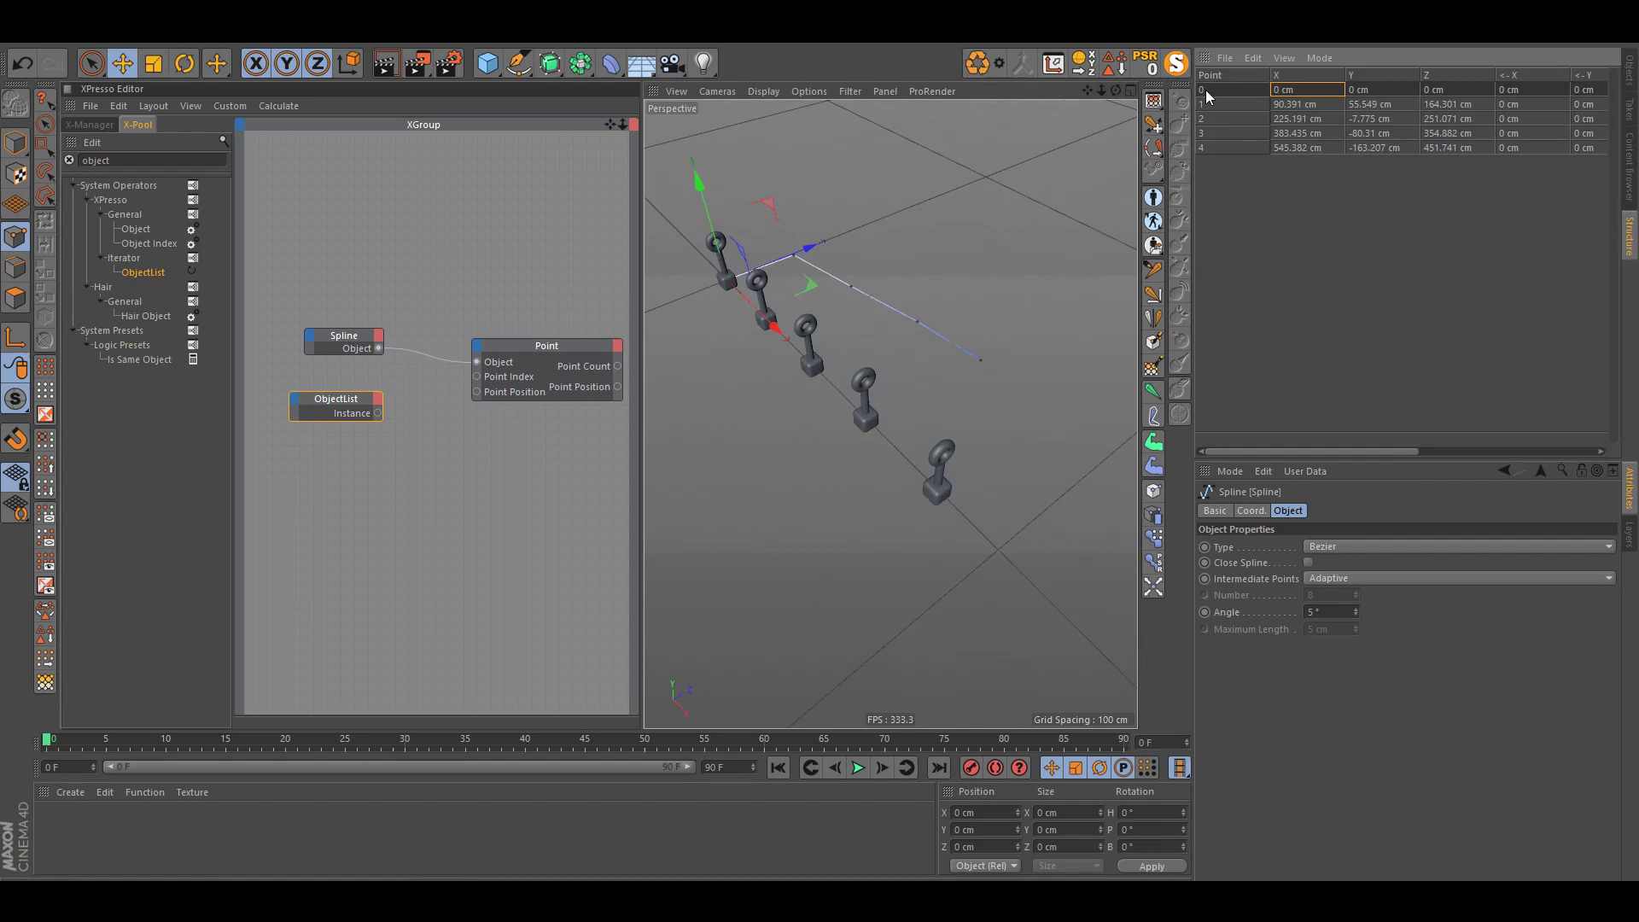
left_click(1215, 107)
left_click(1215, 120)
left_click(1215, 134)
left_click(1216, 148)
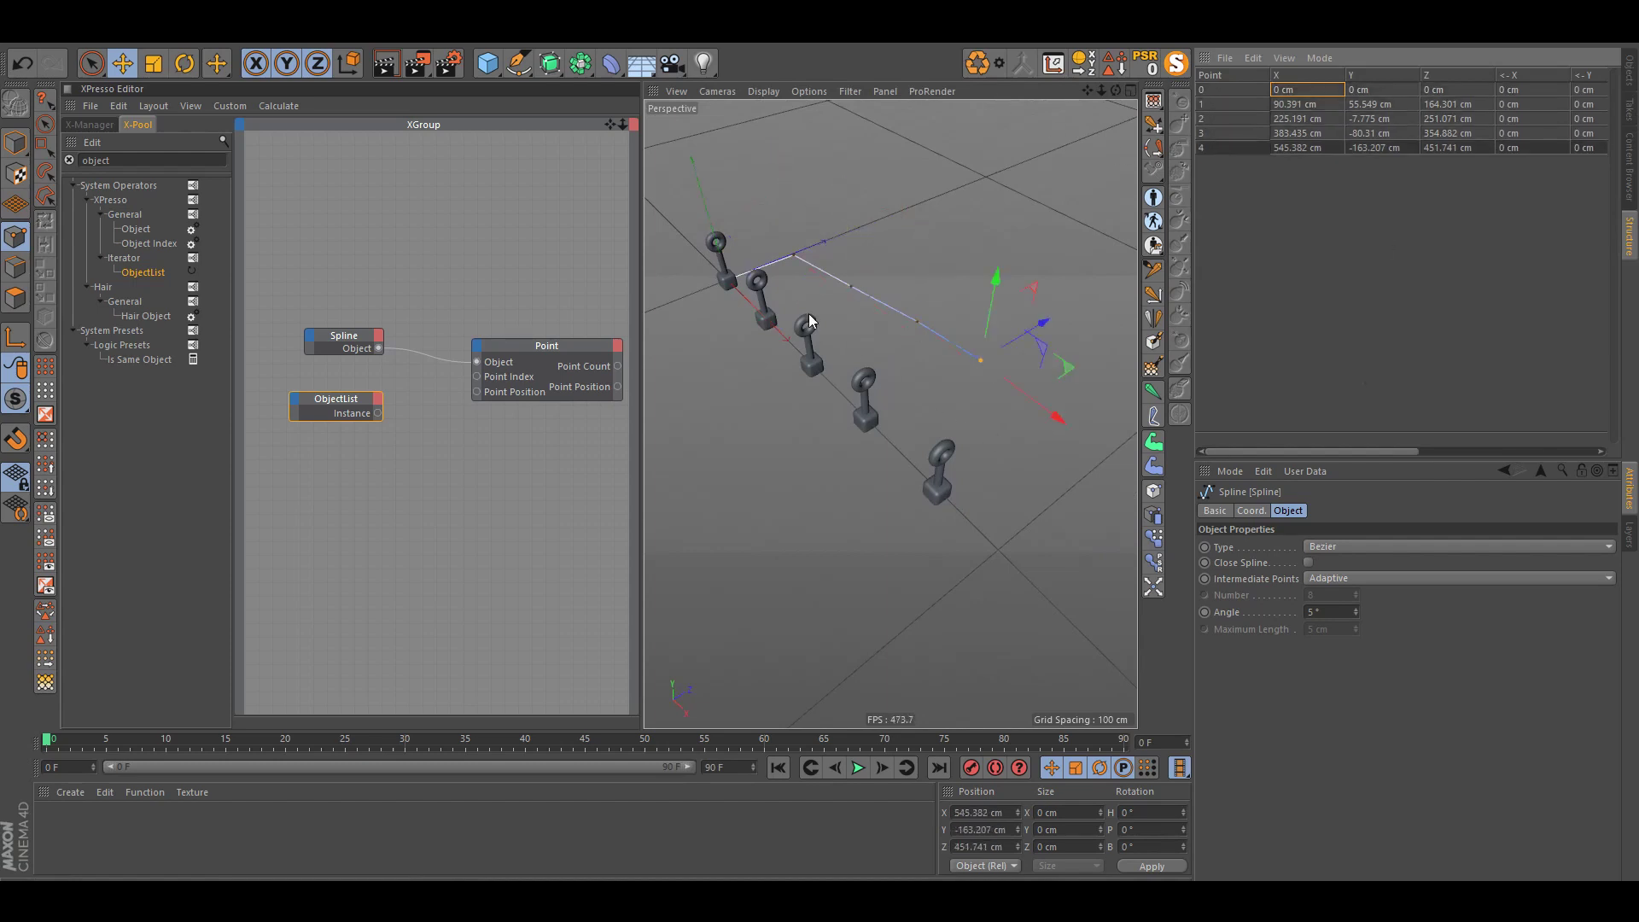
left_click_drag(807, 314, 931, 305, "alt")
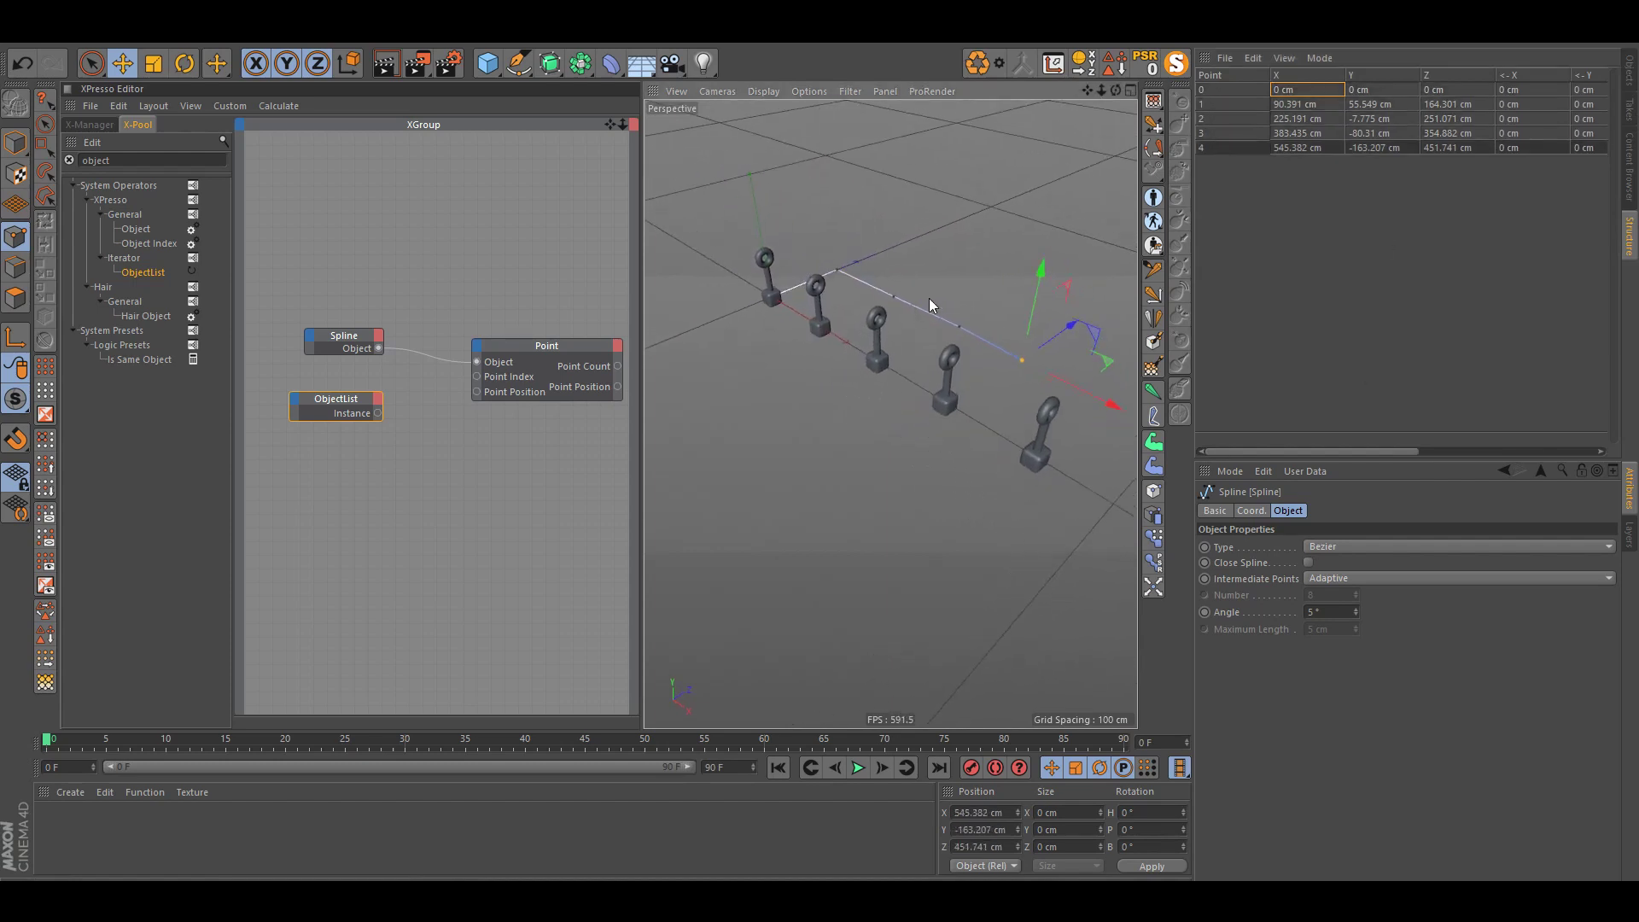
left_click(1628, 72)
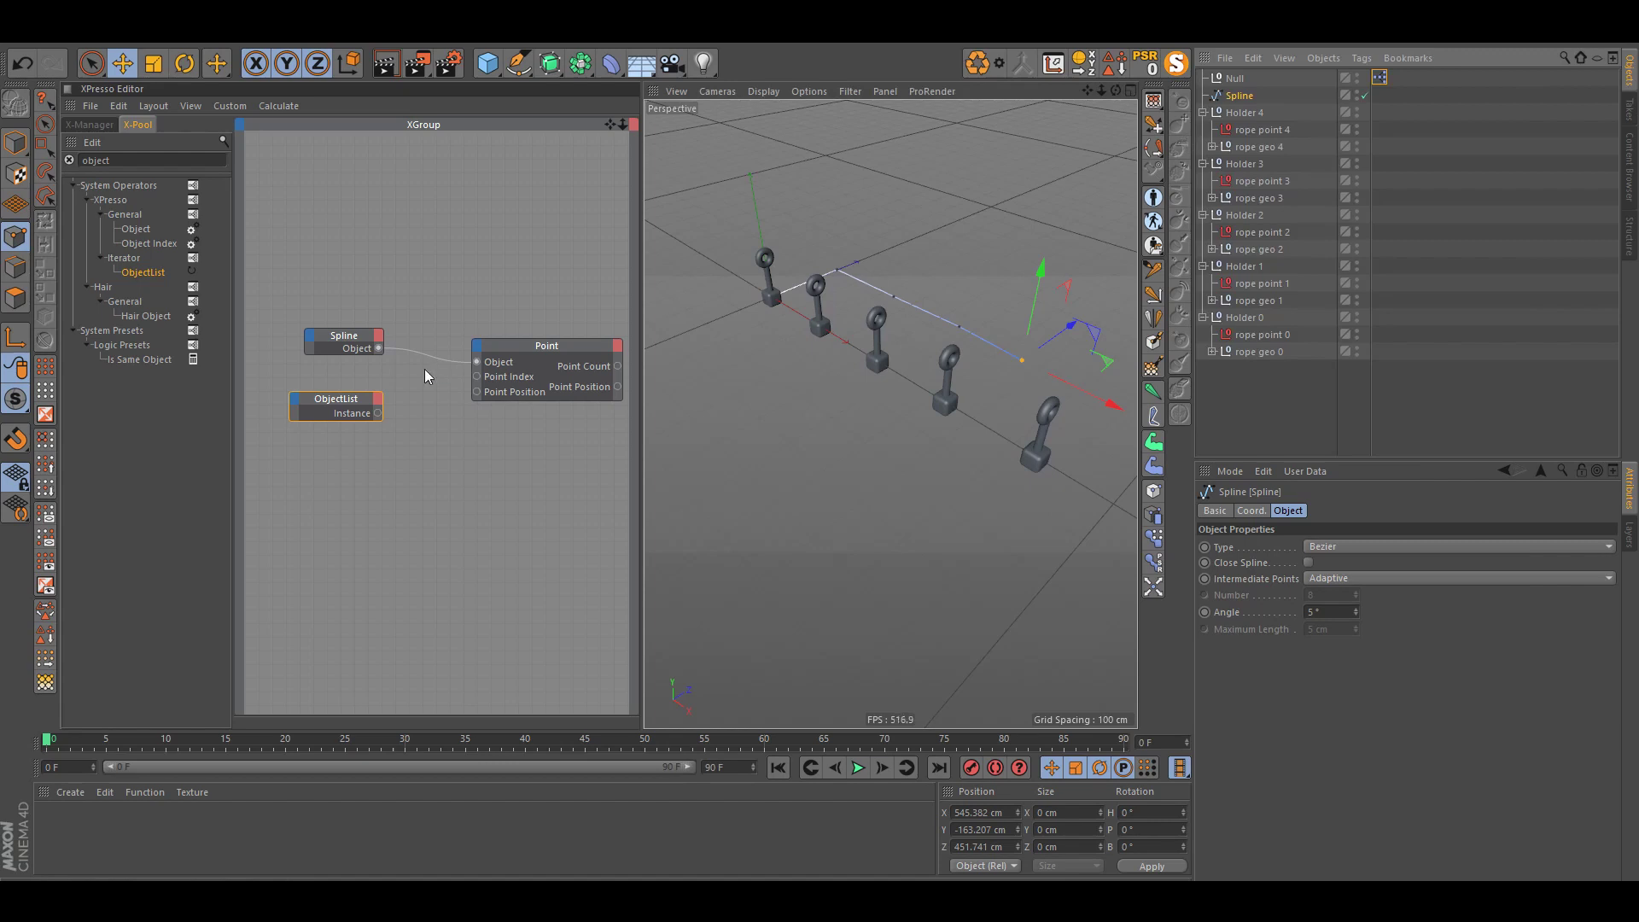
Step: Add an Object Index node beside the ObjectList node, leaving room between it and the Point node
left_click(356, 405)
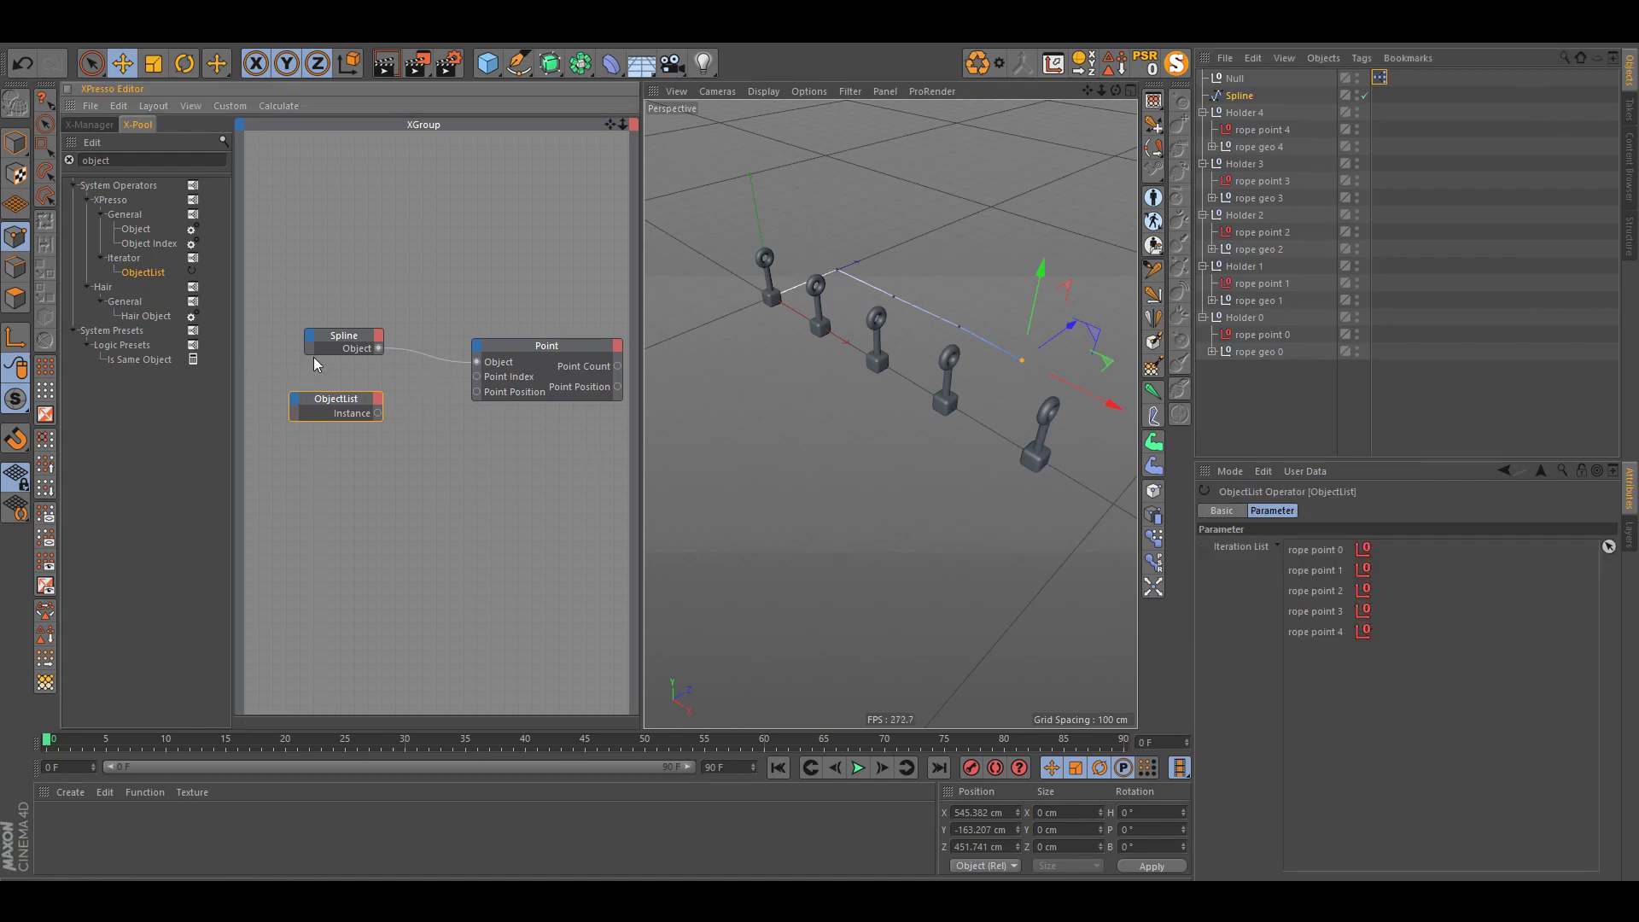
middle_click_drag(332, 373, 461, 380, "alt")
left_click_drag(461, 407, 338, 394)
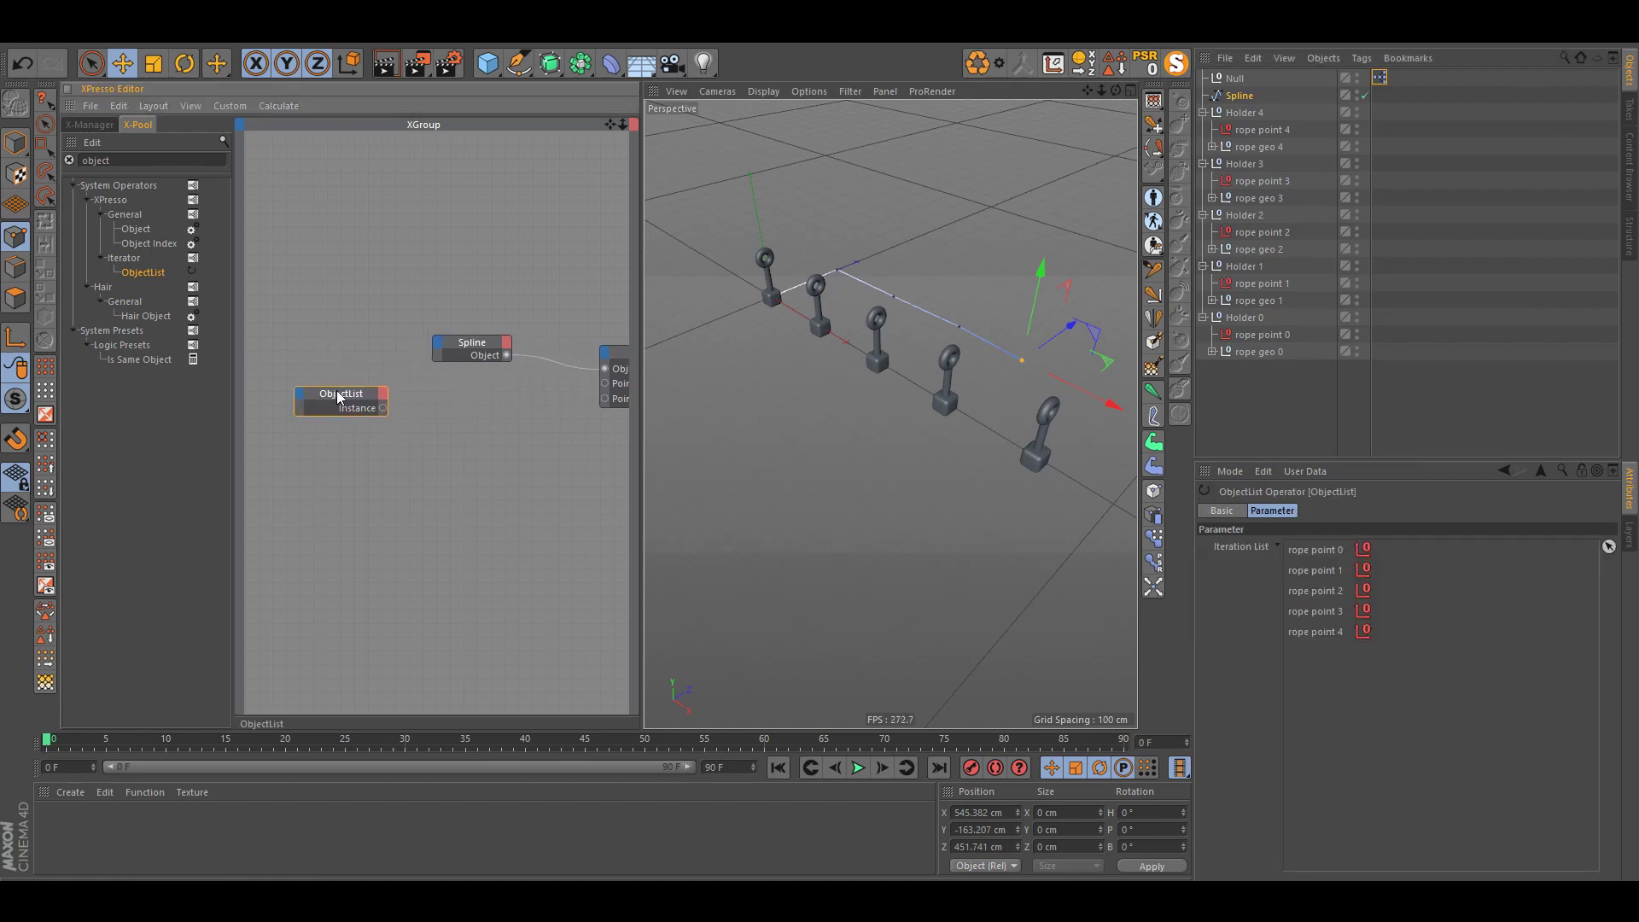
left_click_drag(164, 252, 435, 420)
middle_click_drag(584, 439, 512, 418)
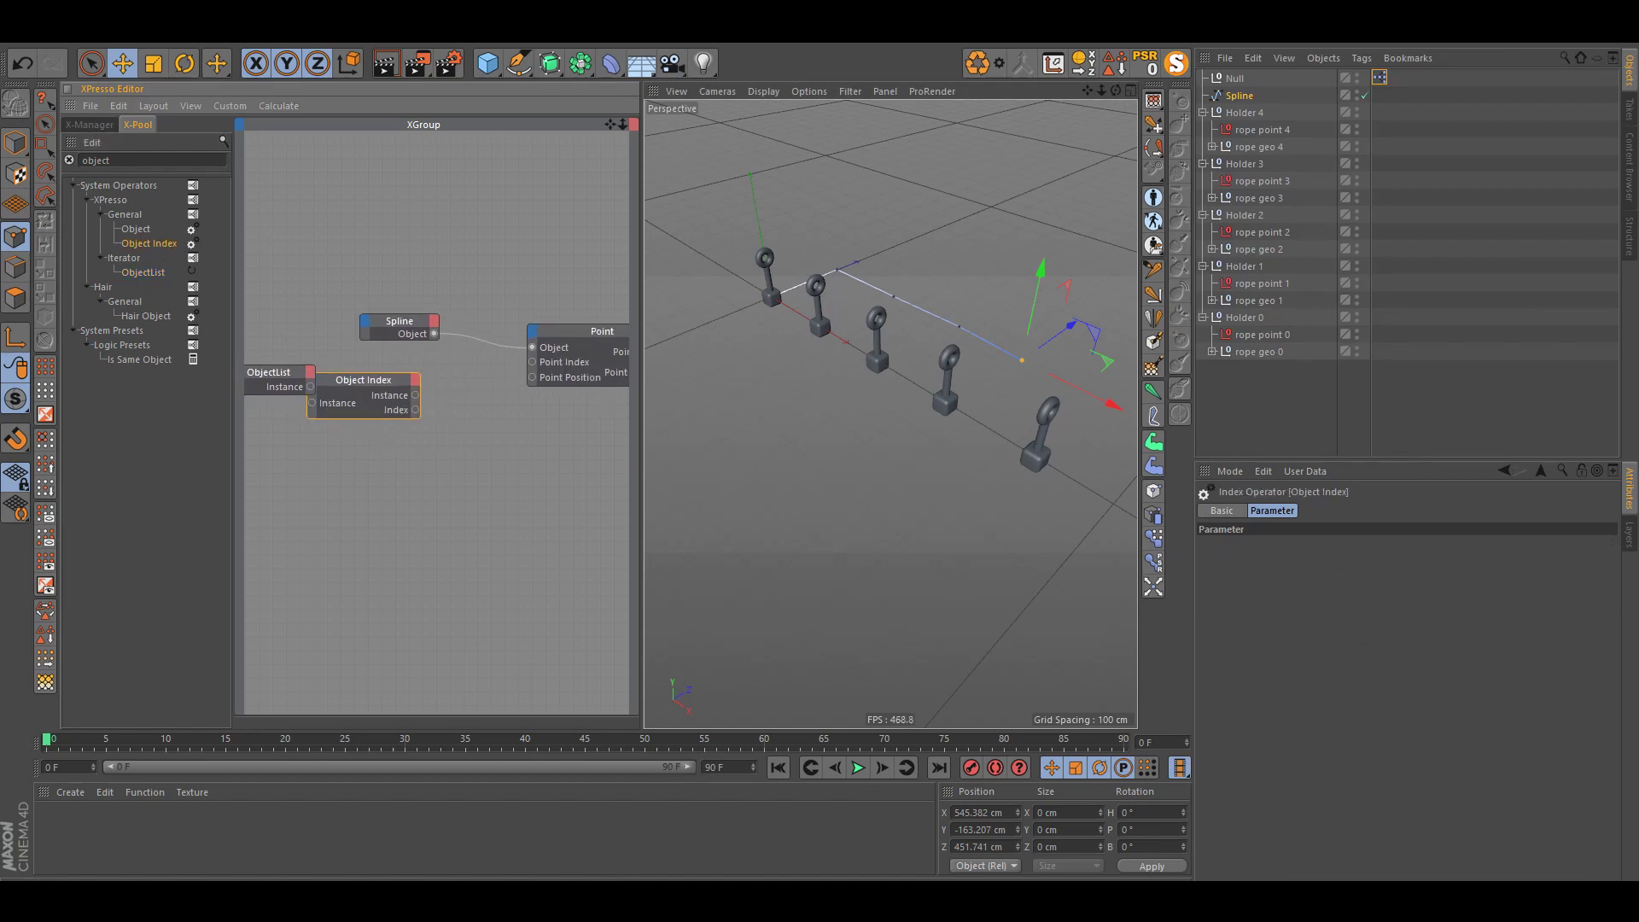
left_click_drag(362, 383, 404, 388)
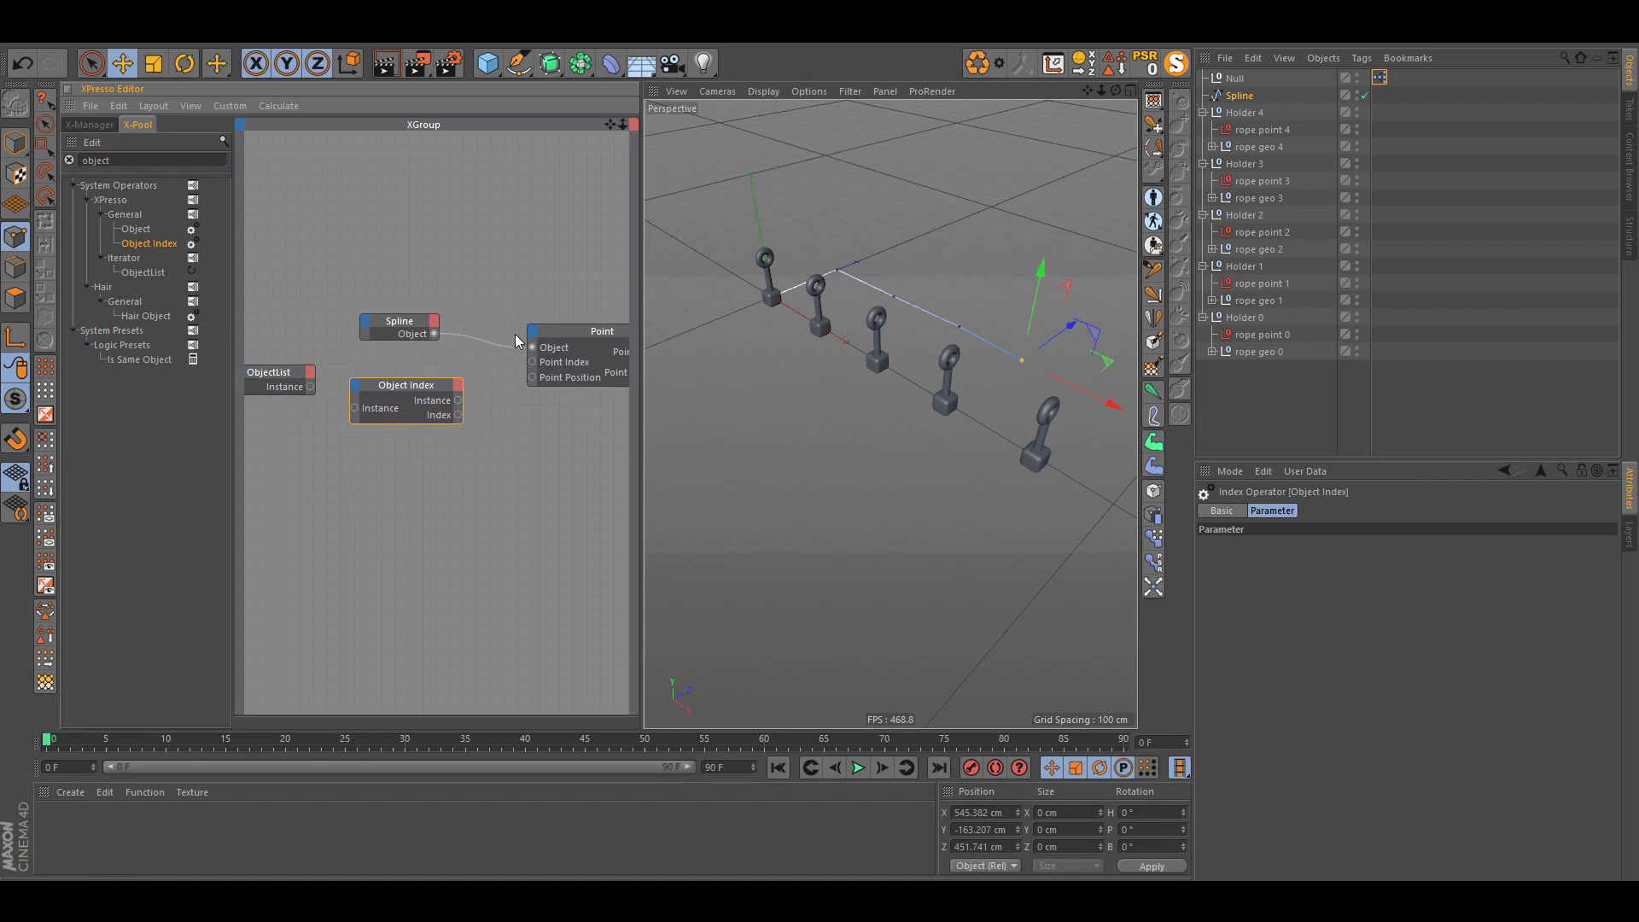
left_click_drag(593, 339, 587, 329)
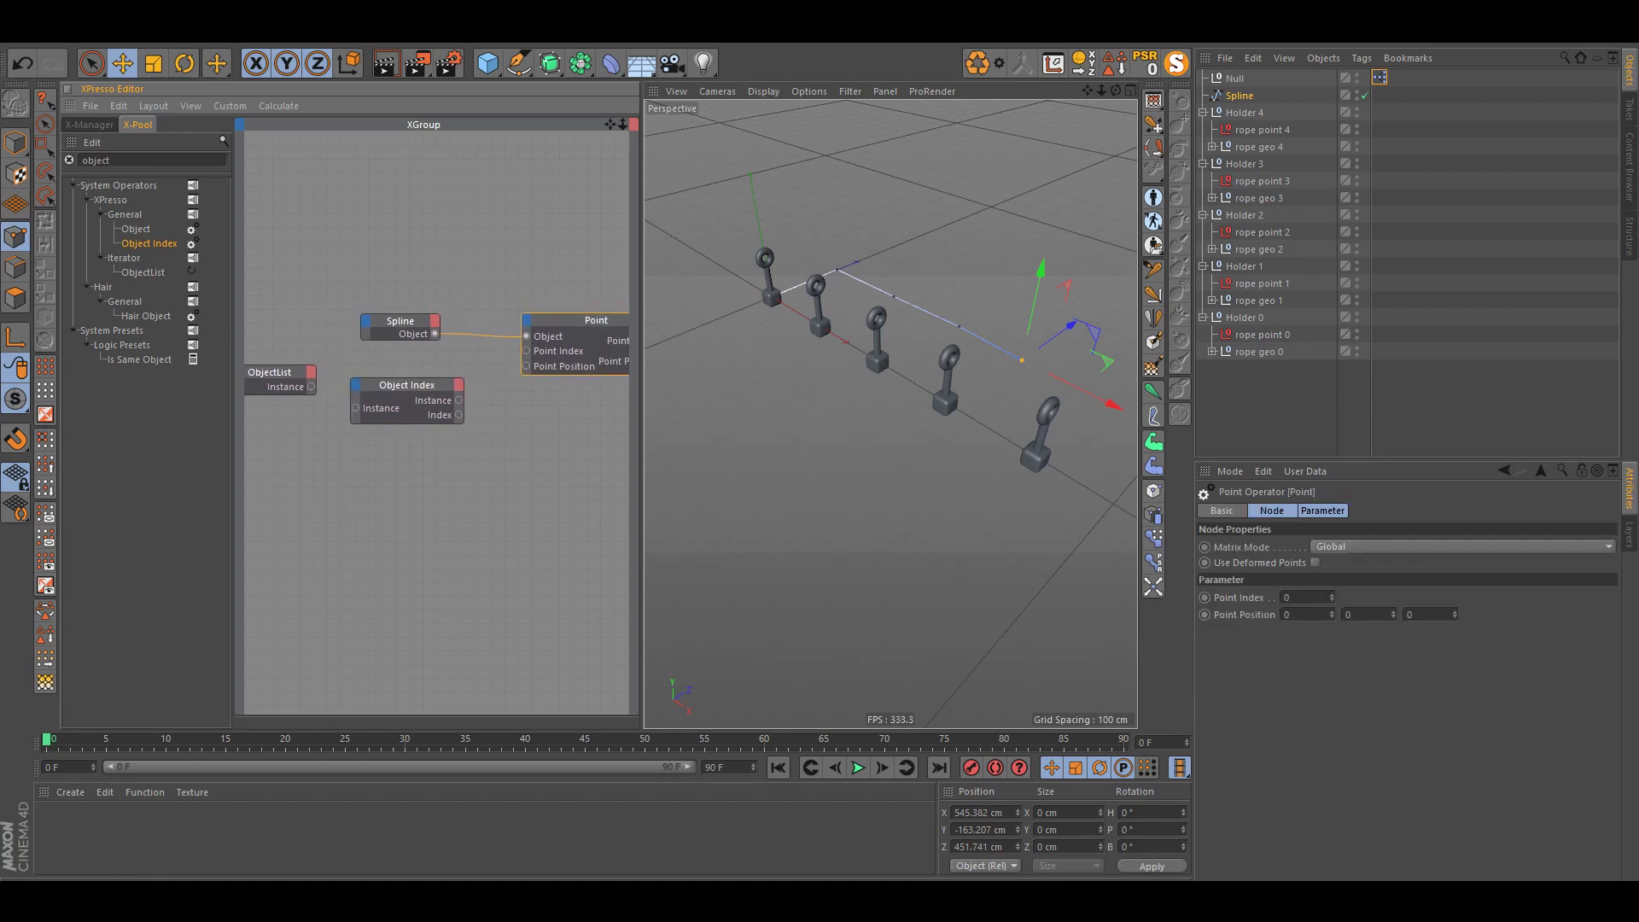
Step: Connect the ObjectList's Instance output to the Object Index node's Instance input
left_click(273, 376)
middle_click_drag(342, 383, 379, 379, "alt")
left_click_drag(316, 371, 313, 375)
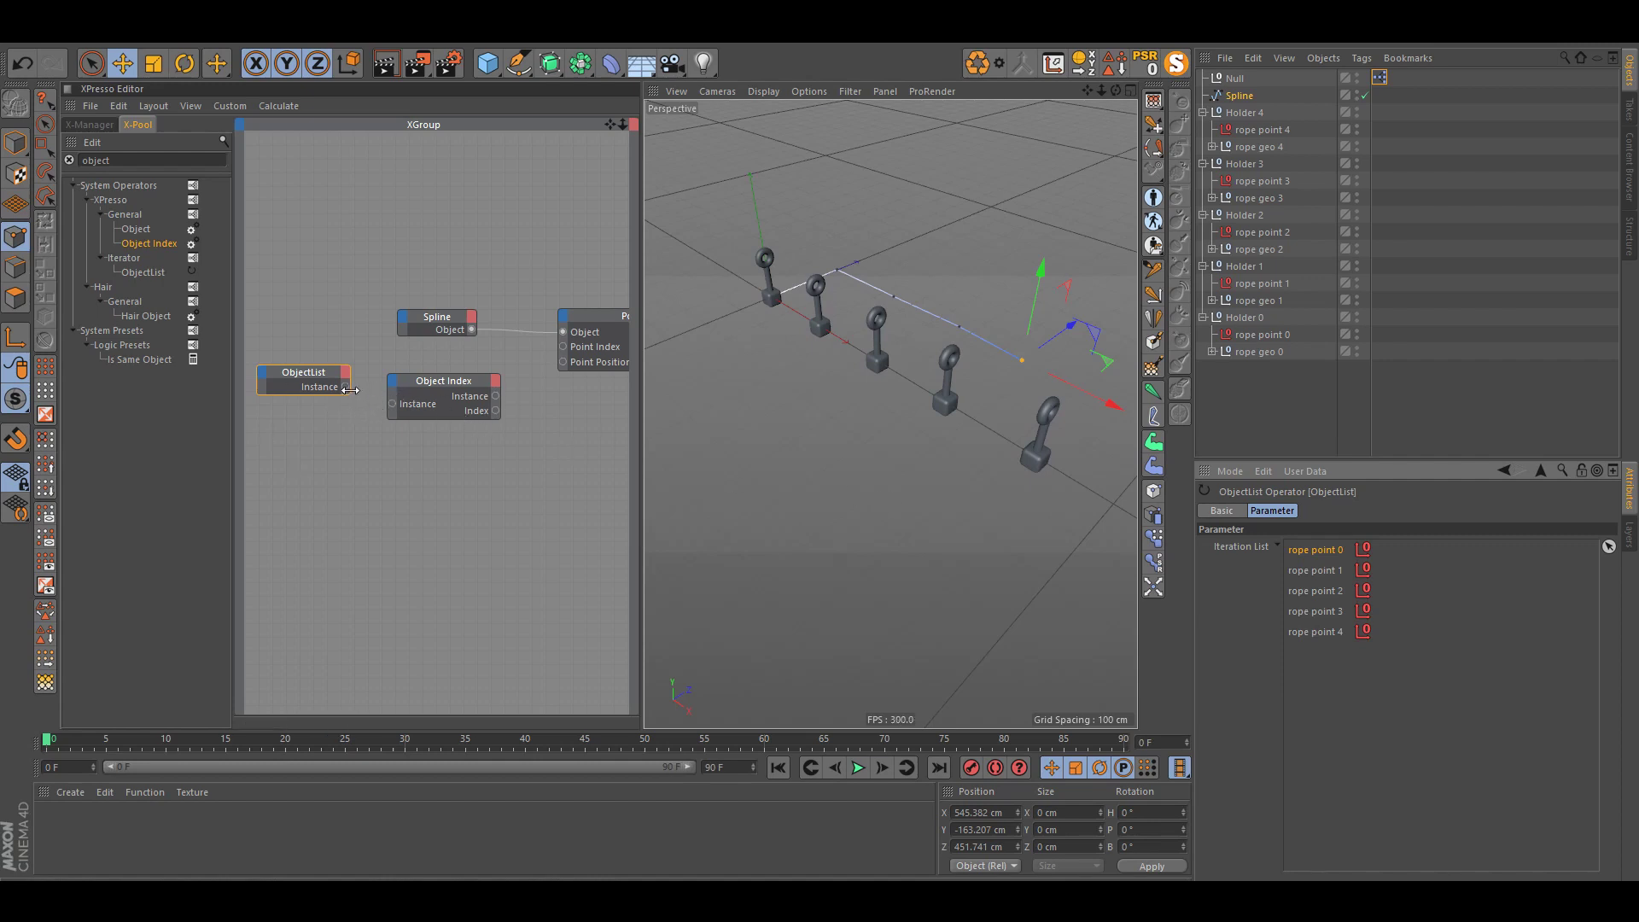
mouse_move(424, 381)
left_mouse_down()
mouse_move(438, 376)
mouse_move(407, 400)
left_mouse_up()
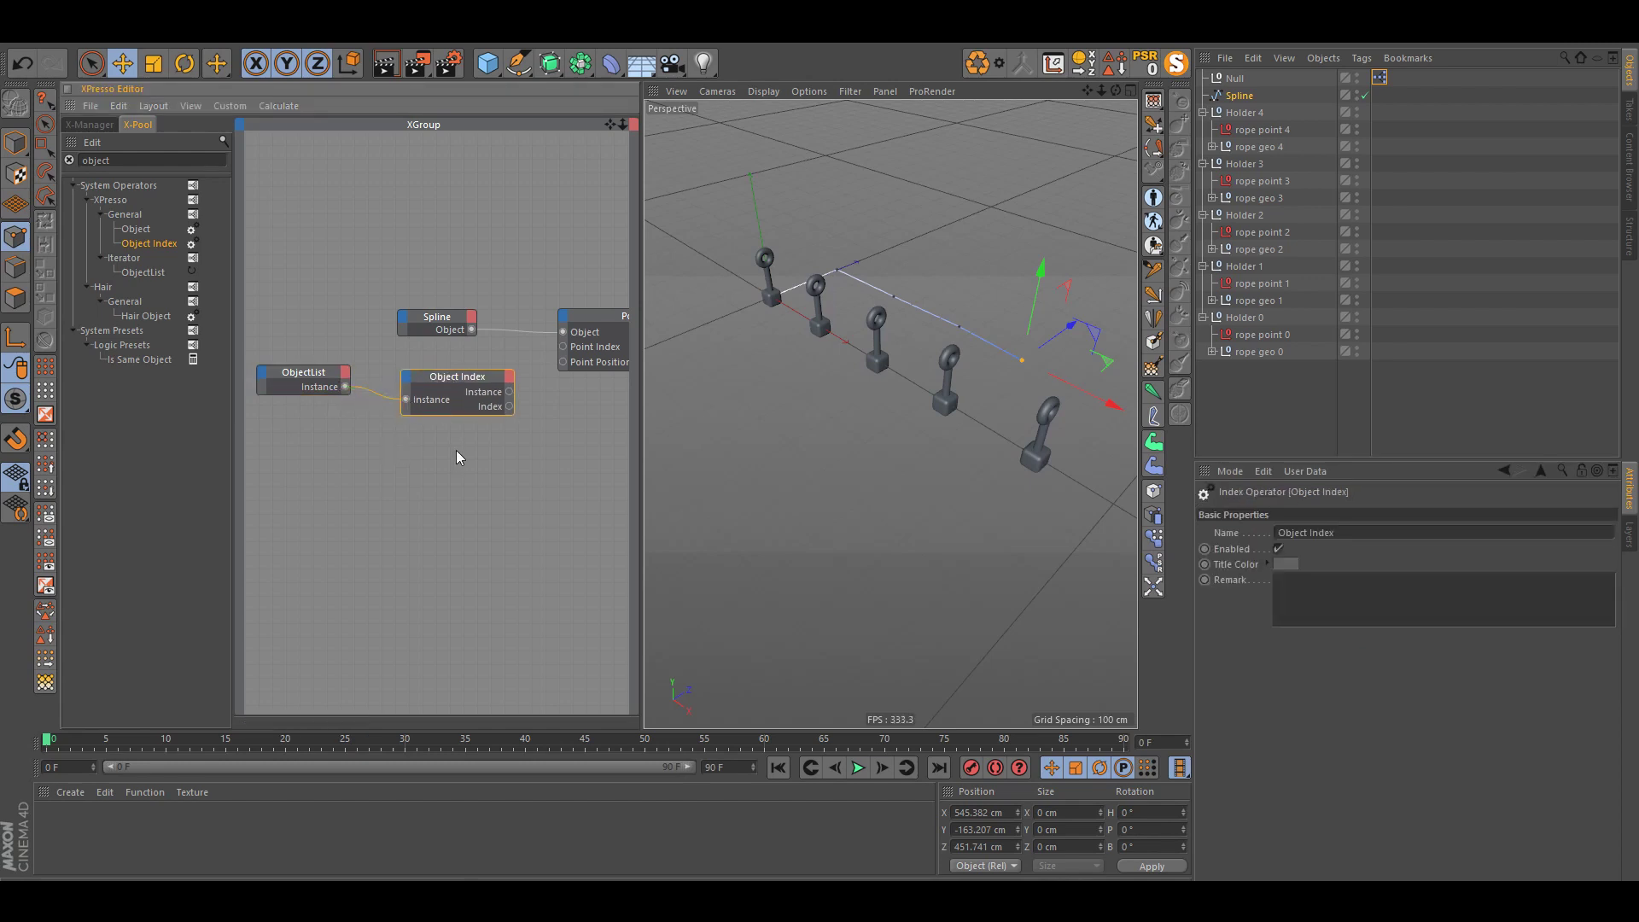
mouse_move(447, 377)
left_mouse_down()
mouse_move(414, 384)
mouse_move(454, 379)
left_mouse_up()
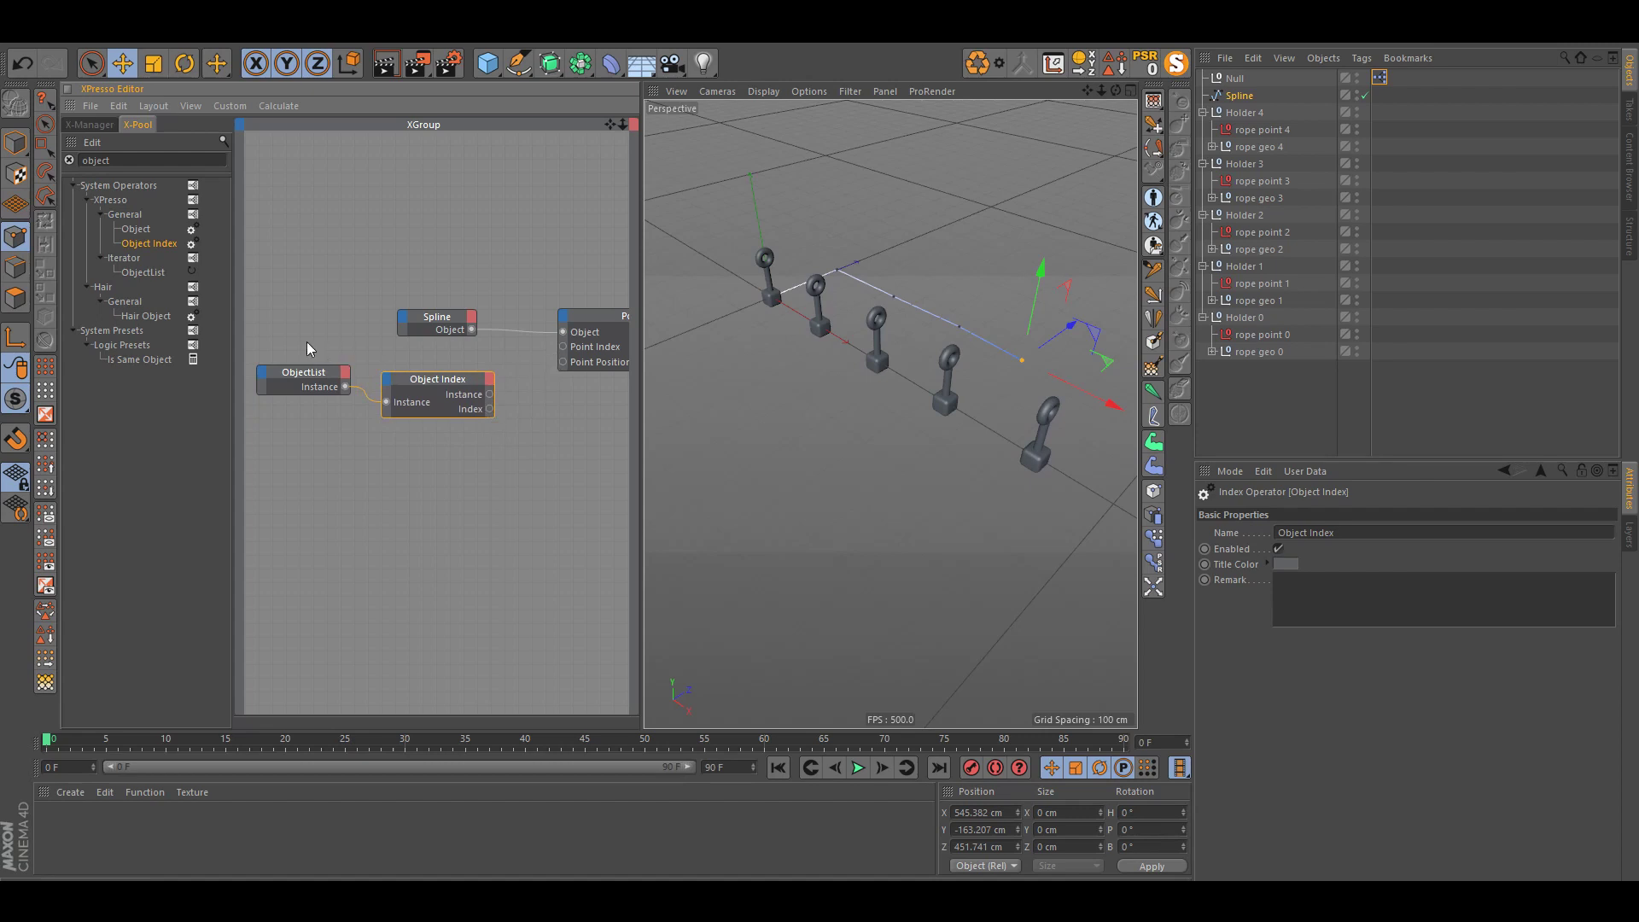
Step: Move ObjectList and Object Index away from the Point node and connect the Index output to the Point Index input
left_click(298, 422)
left_click_drag(428, 379, 427, 368)
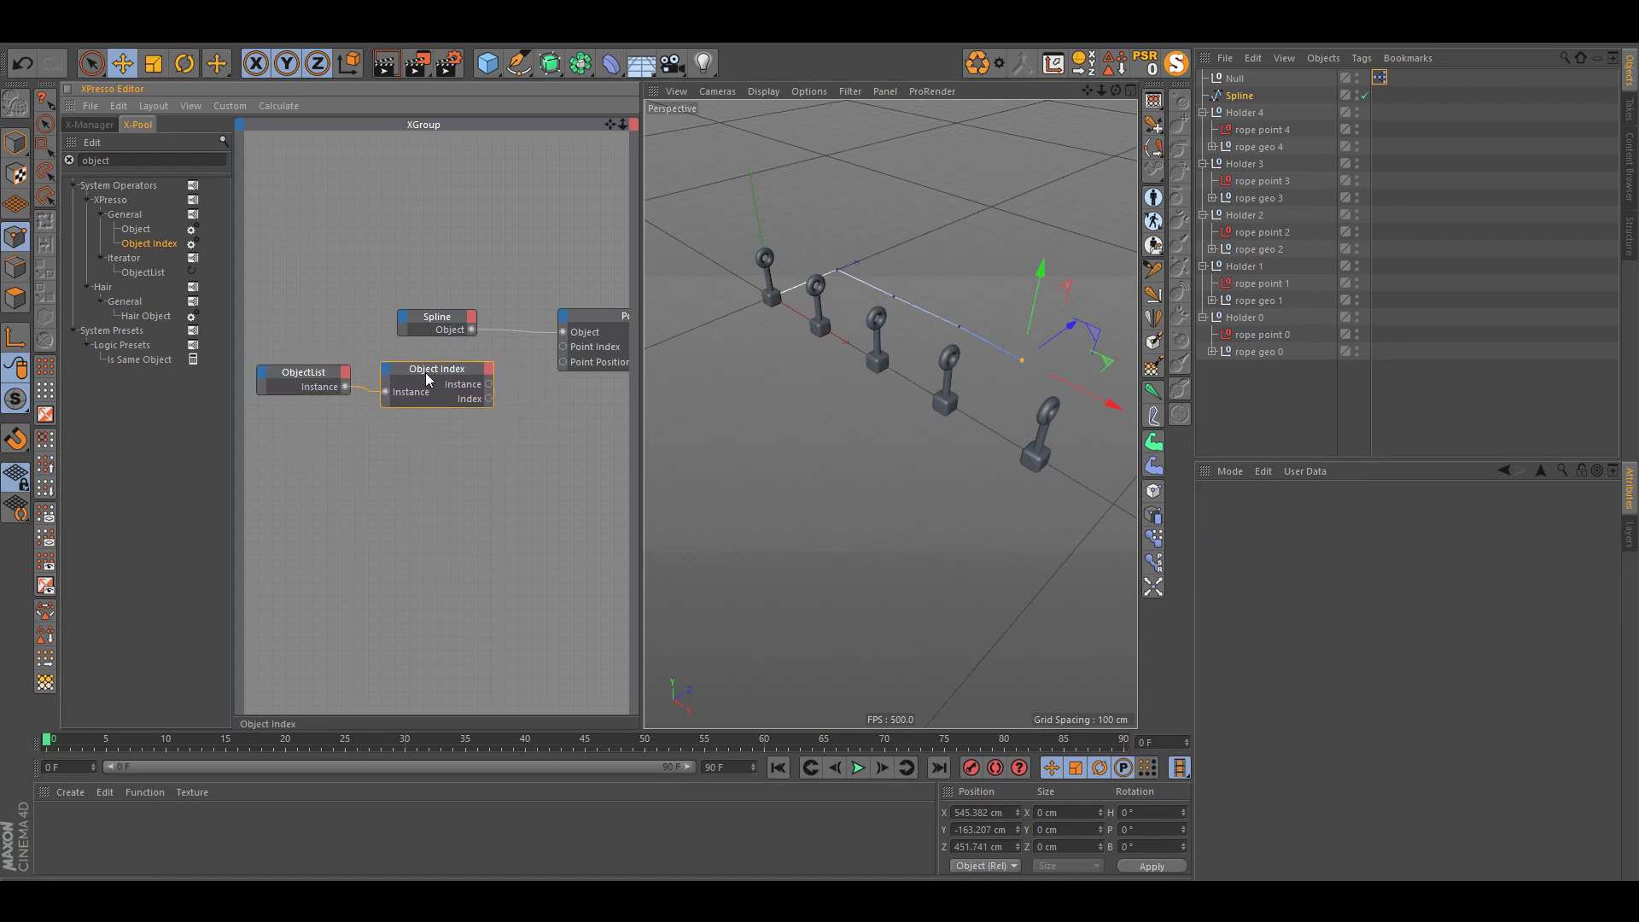
middle_click_drag(472, 435, 503, 439, "alt")
left_click(335, 377, "shift")
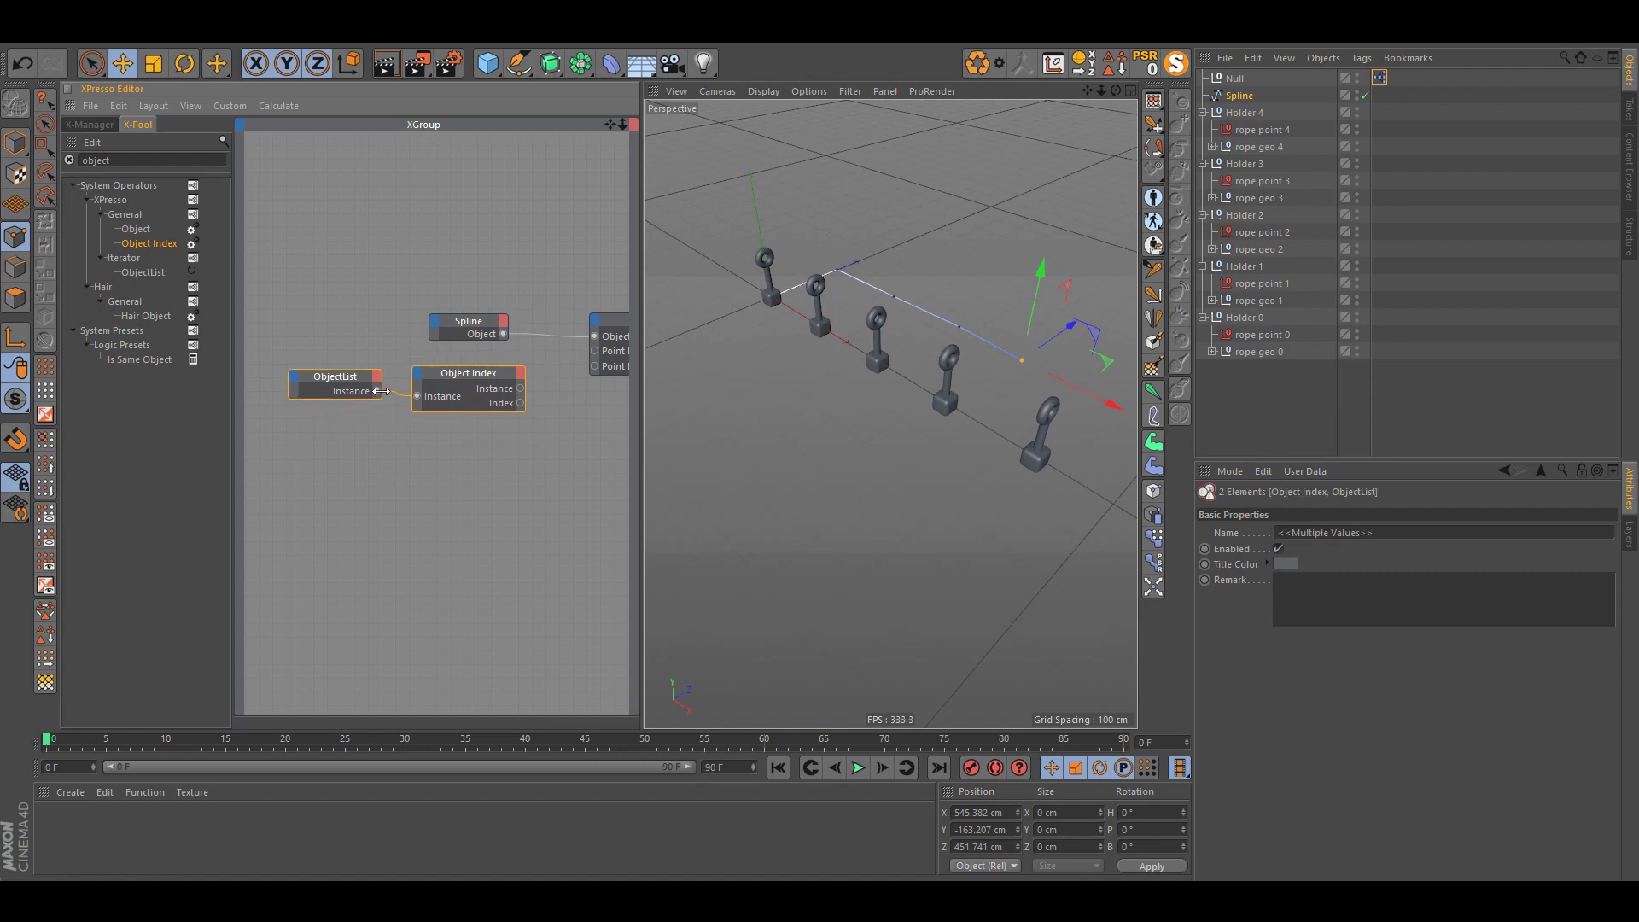
left_click_drag(341, 380, 286, 382)
middle_click_drag(536, 408, 446, 418)
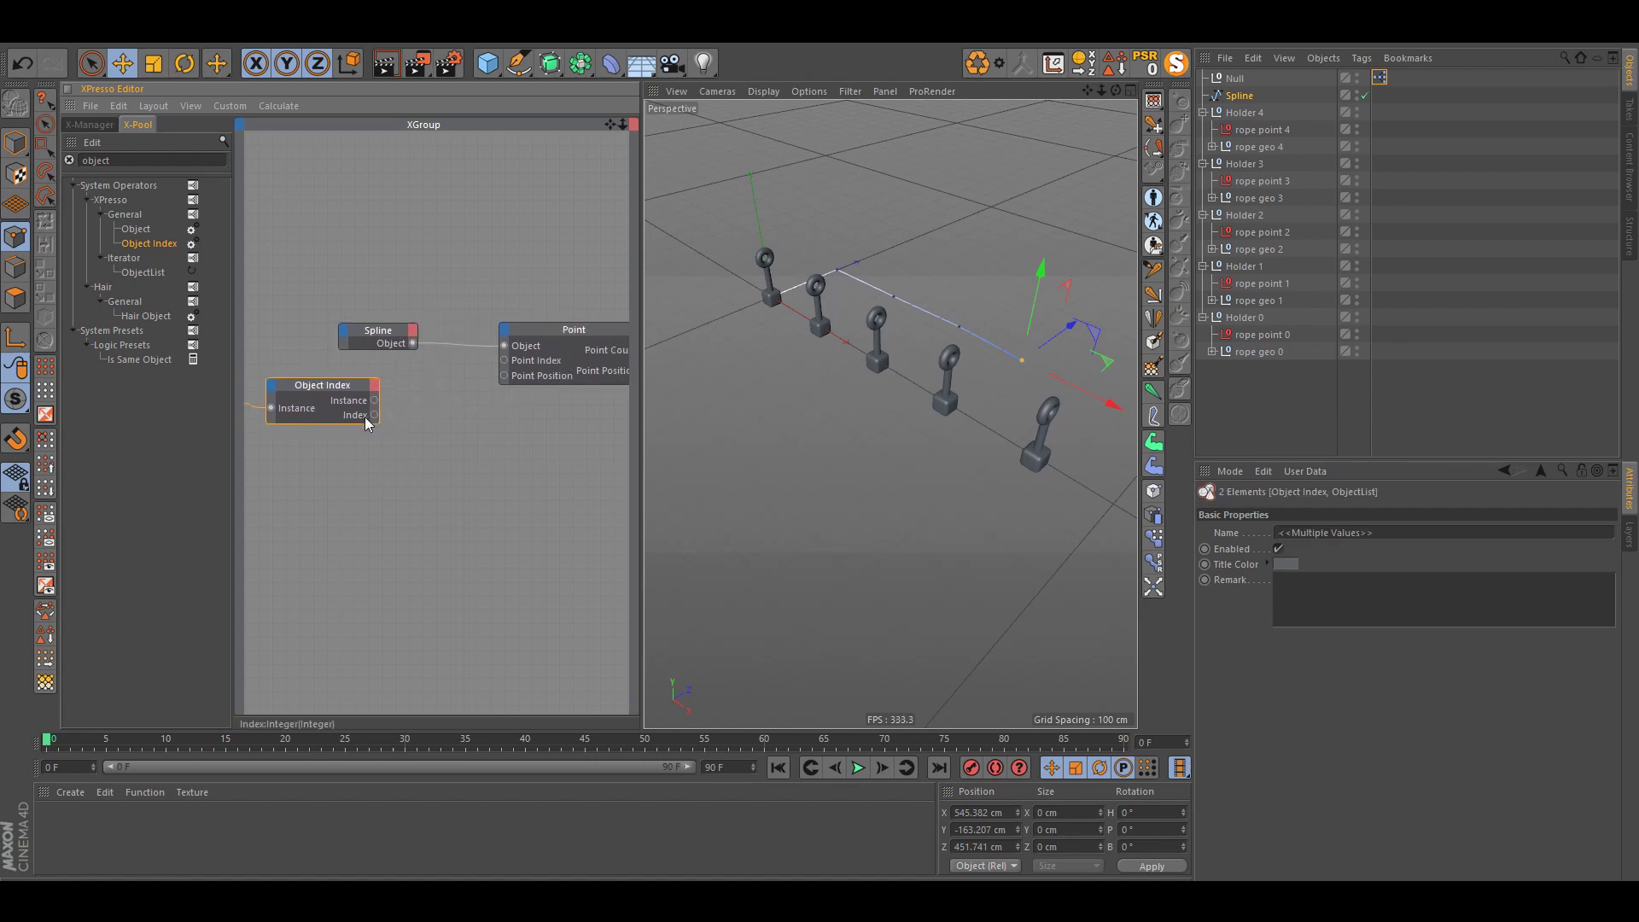
left_click_drag(480, 373, 504, 360)
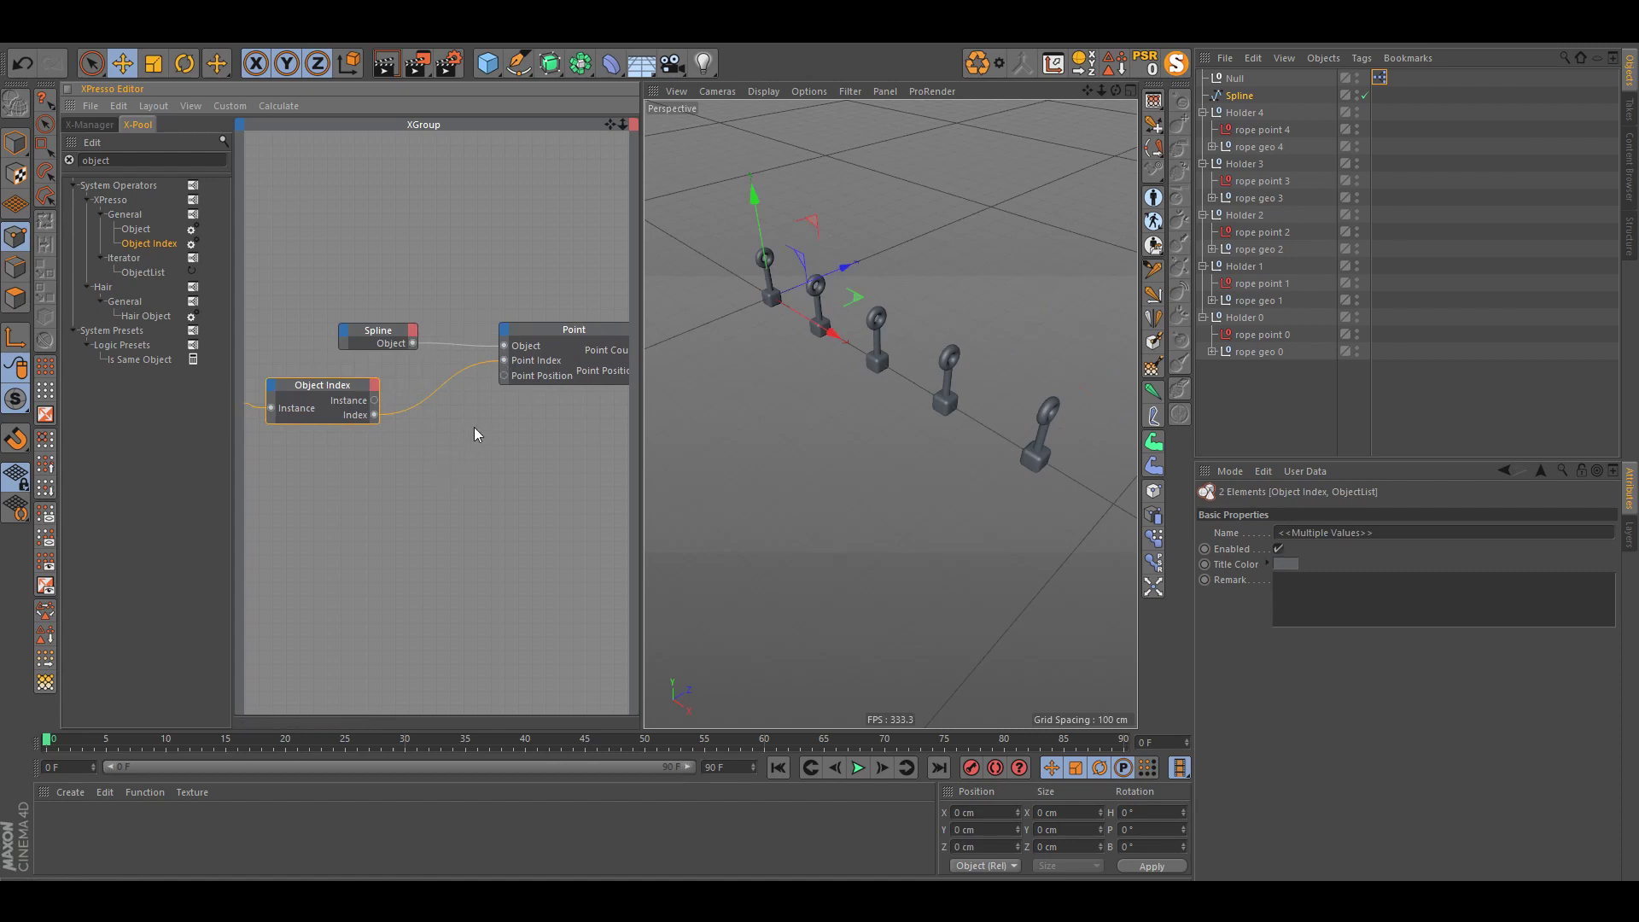
Step: Try to connect the Object Index node's Instance output directly to the Point node's Point Position input
middle_click_drag(416, 411, 429, 413)
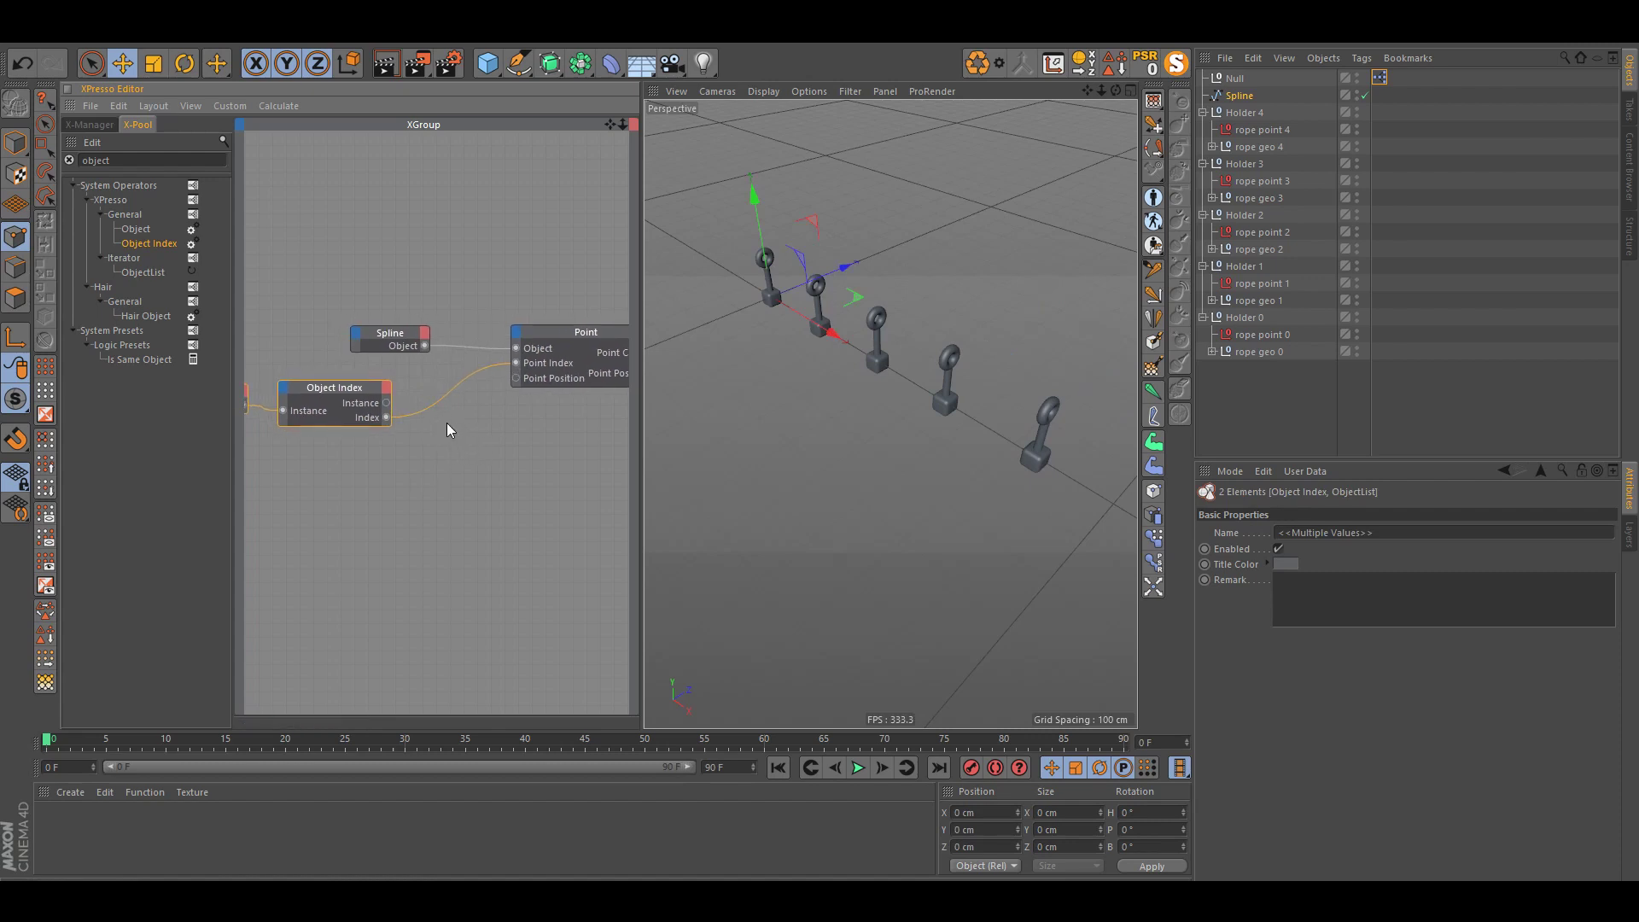
mouse_move(388, 406)
left_mouse_down()
mouse_move(430, 435)
mouse_move(522, 381)
mouse_move(364, 415)
left_mouse_up()
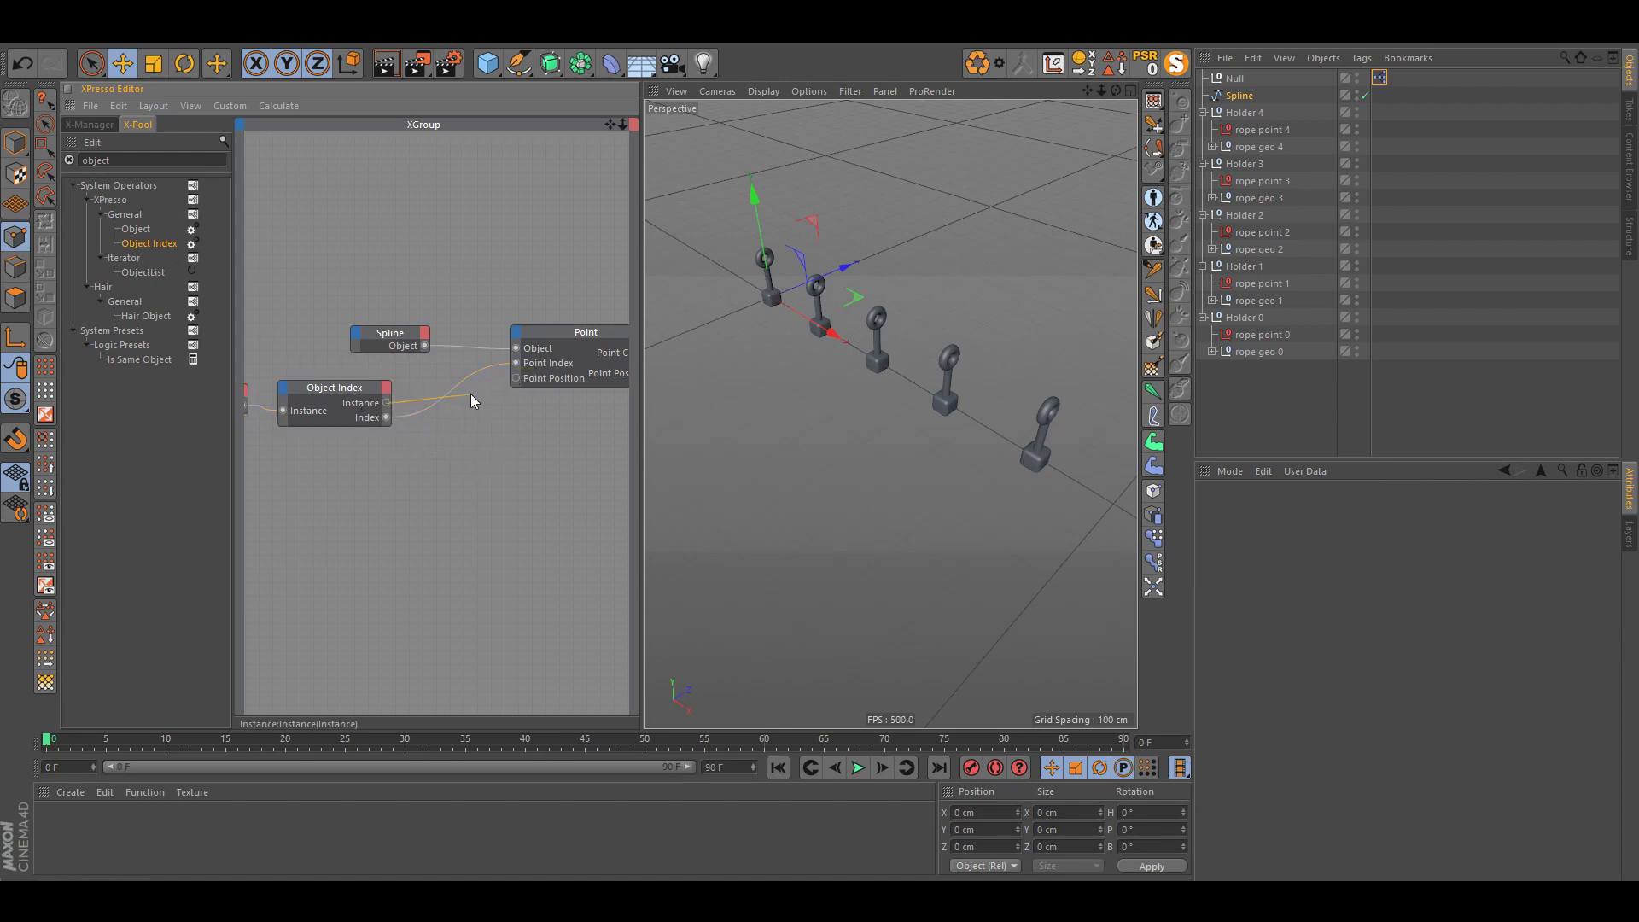
left_click_drag(454, 409, 516, 378)
Step: Add an Object node next to the Object Index node and look through its available input ports
left_click(160, 232)
left_click_drag(164, 237, 432, 431)
left_click(449, 418)
left_click(407, 389)
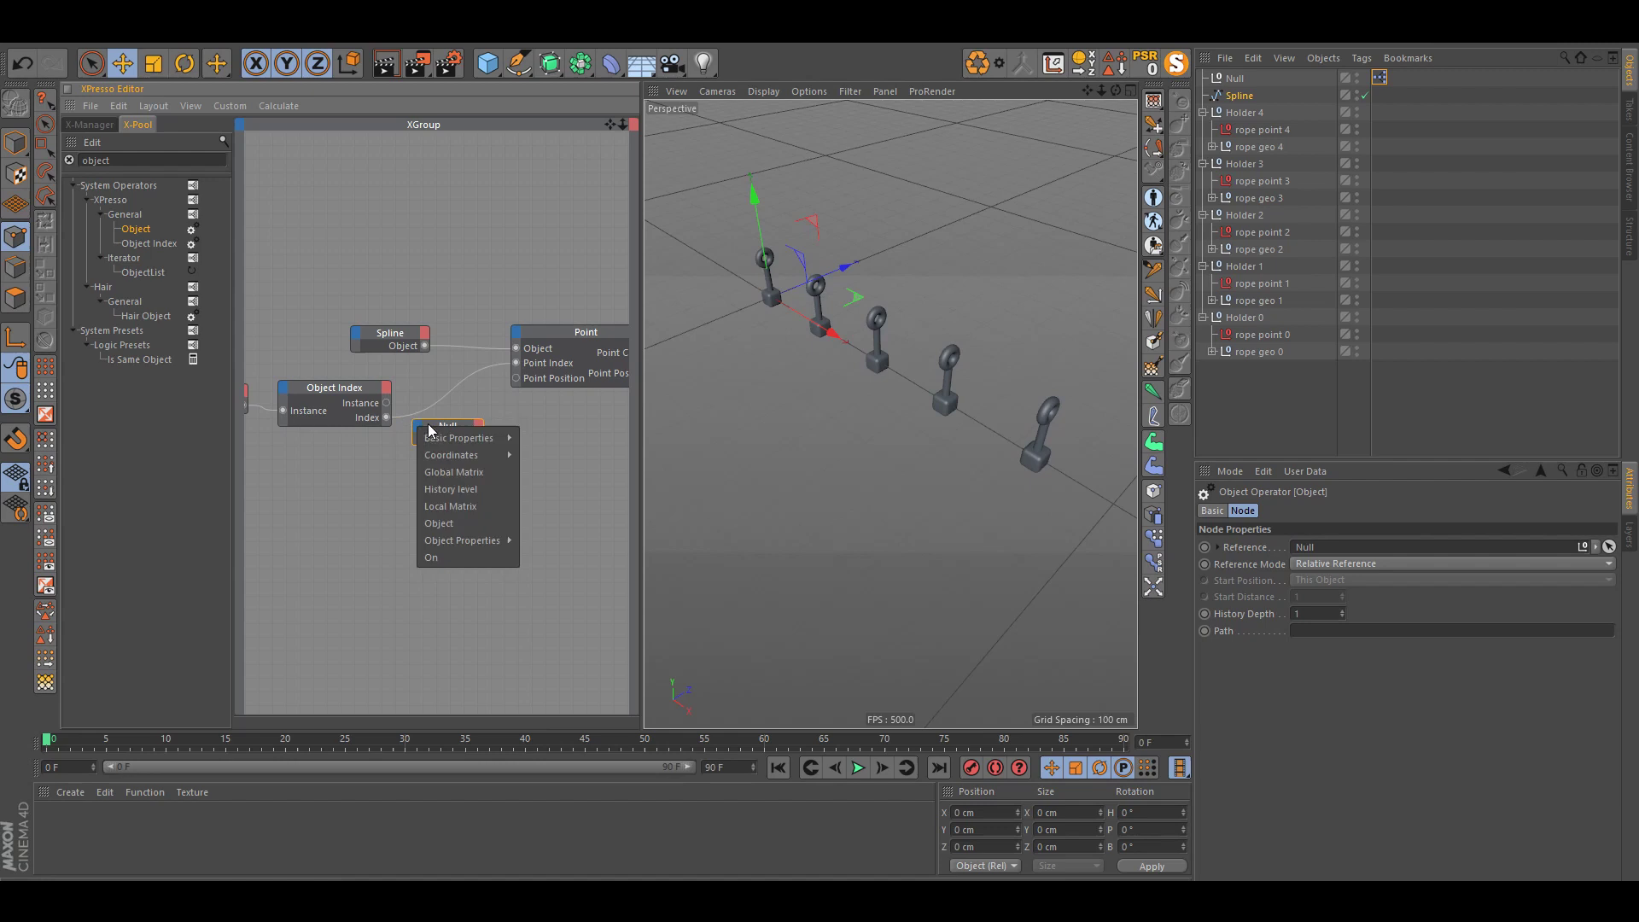
mouse_move(452, 439)
left_click(467, 410)
Step: Connect the Object Index node's Instance output to a new Object input on the Null node
left_click_drag(452, 428, 478, 440)
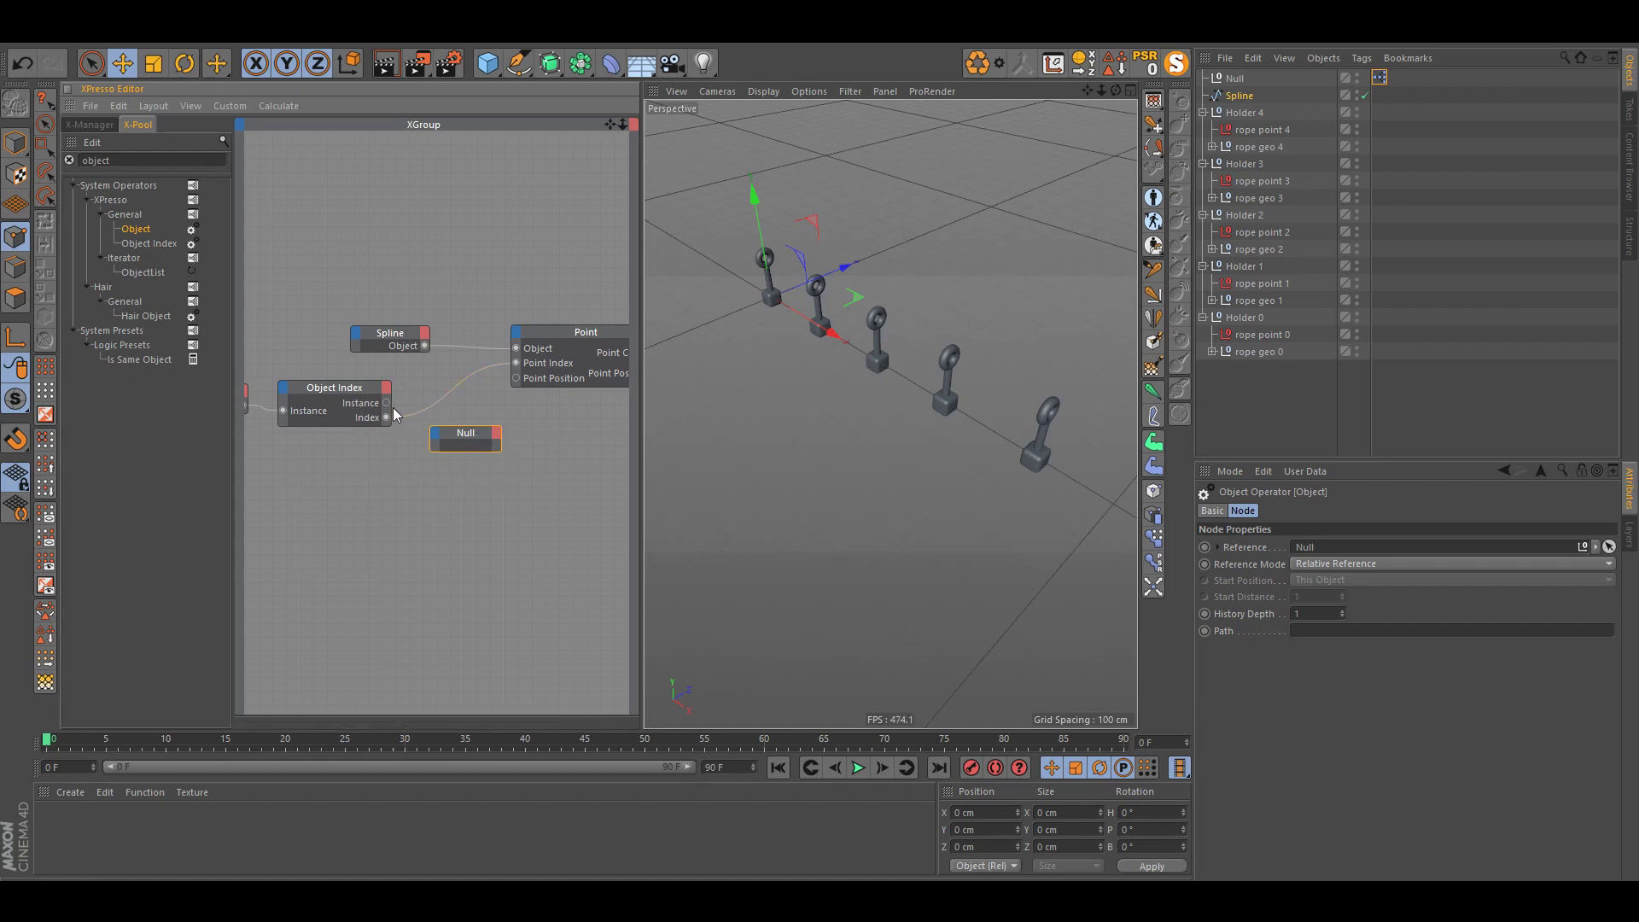
left_click_drag(419, 440, 436, 442)
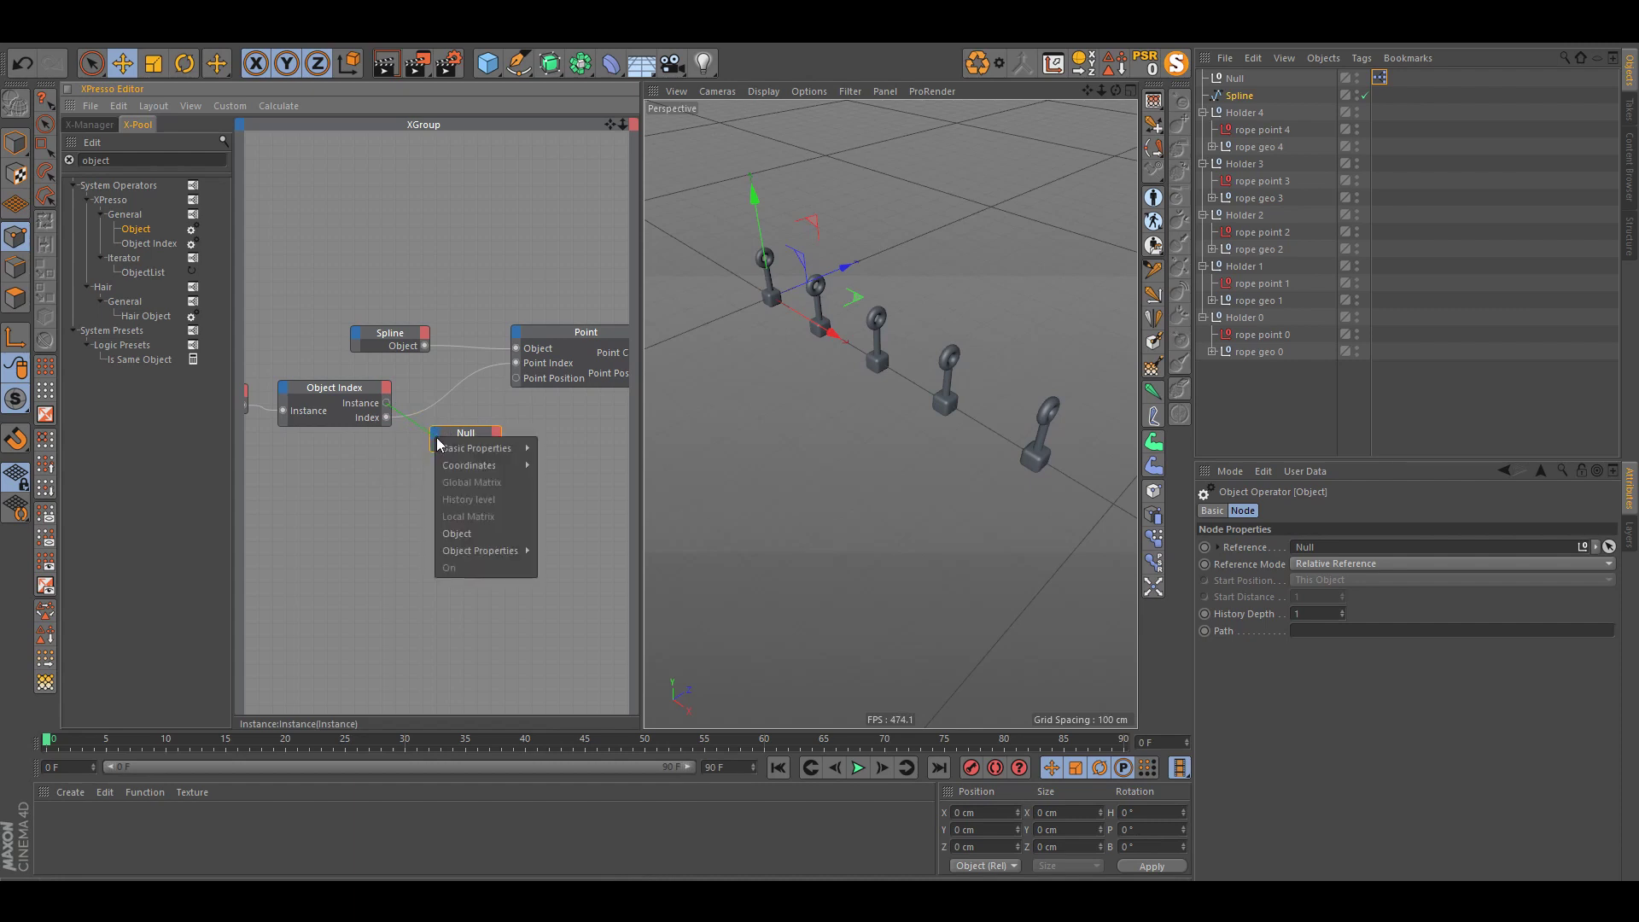
left_click(475, 536)
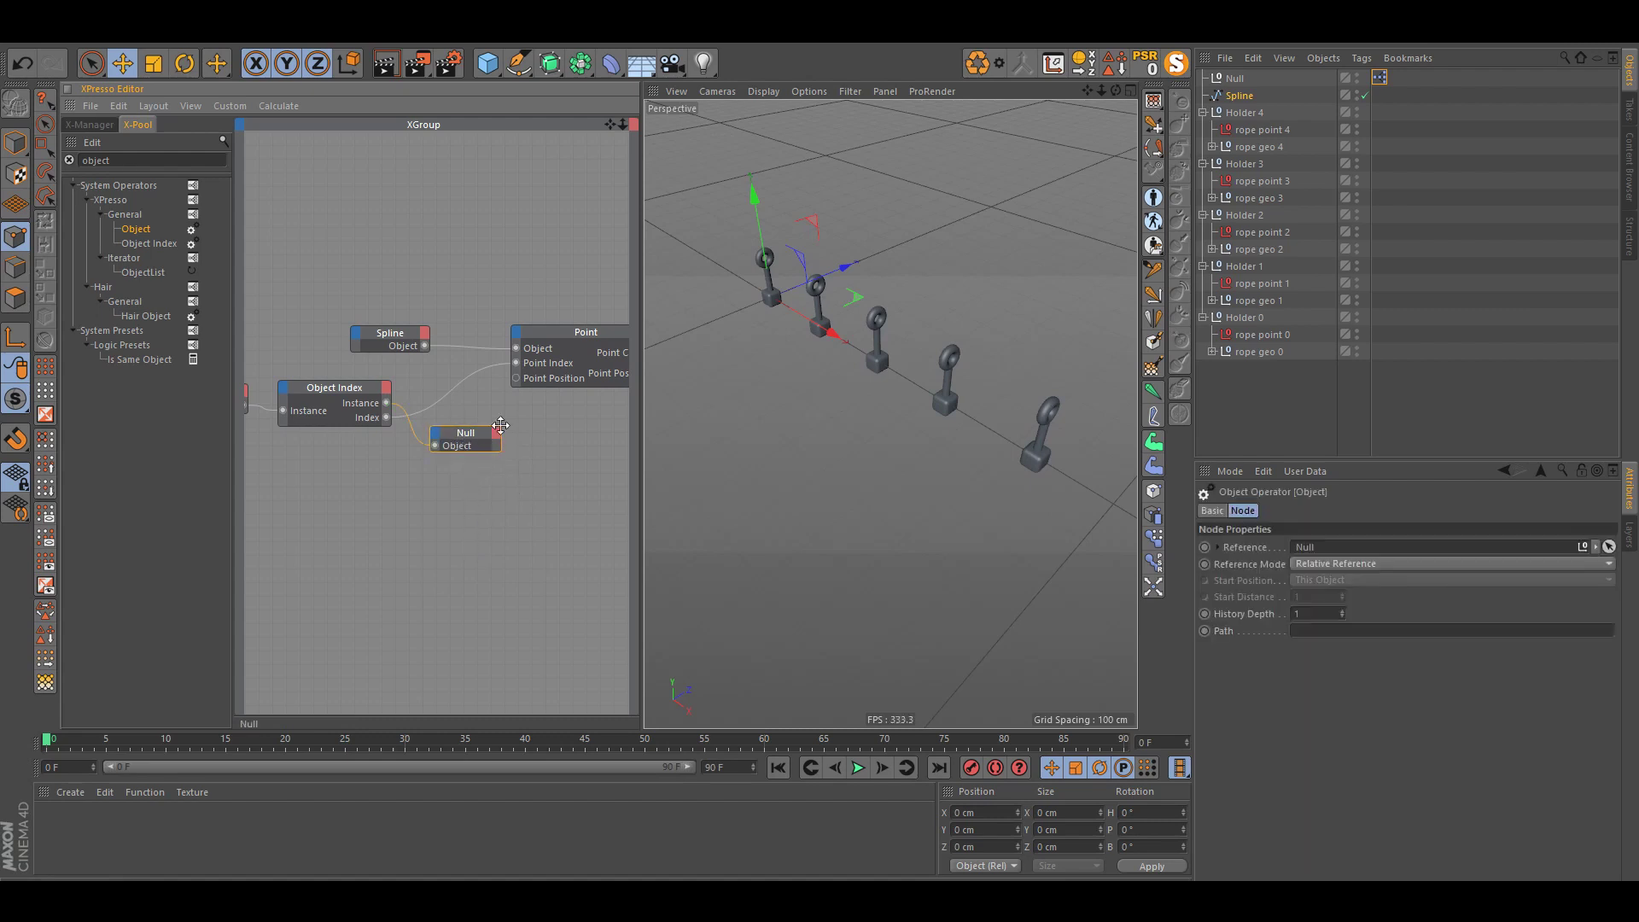
Step: Spread out the ObjectList, Object Index and Null nodes to make room between Object Index and the Point node
left_click_drag(472, 443, 450, 395)
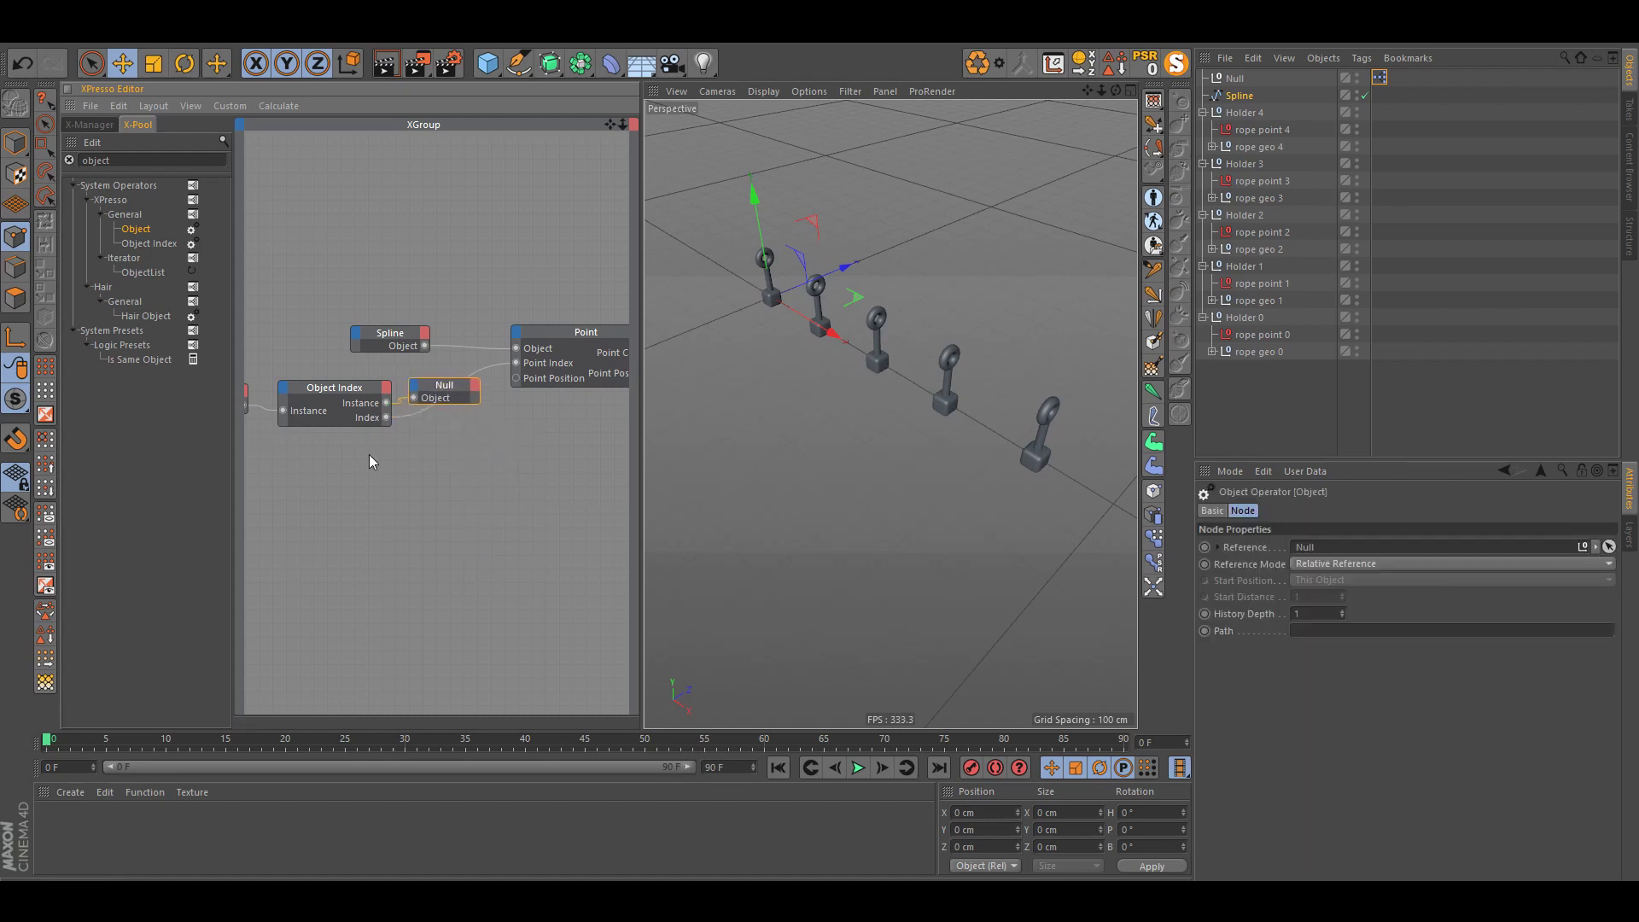
middle_click_drag(327, 441, 388, 459, "alt")
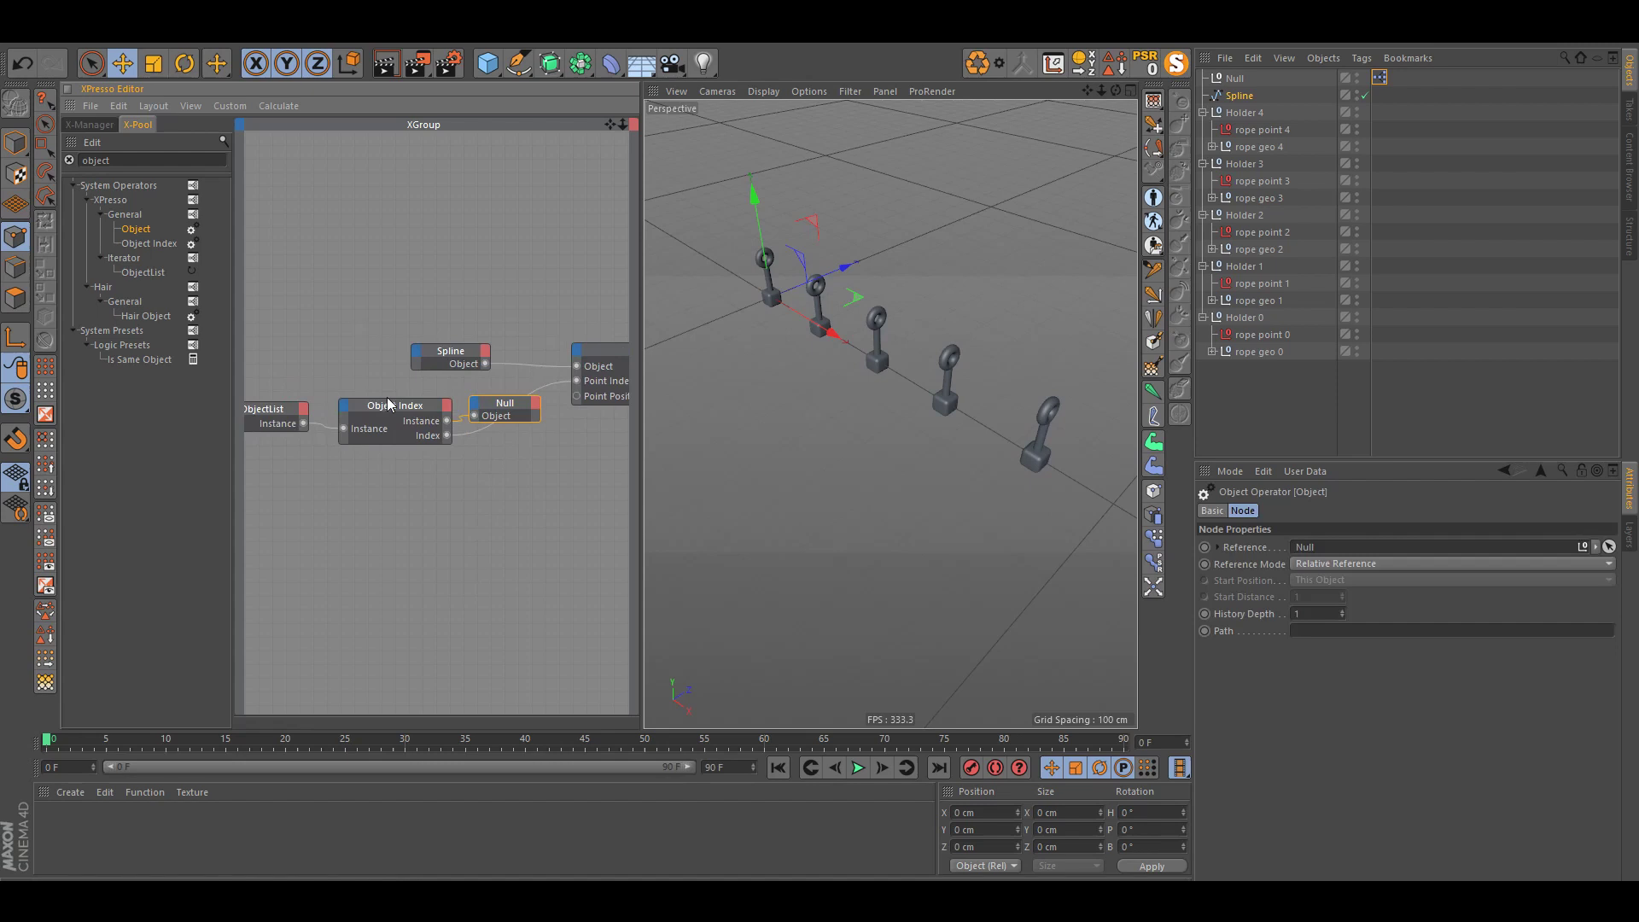
left_click_drag(398, 386, 278, 458)
left_click_drag(401, 416, 343, 421)
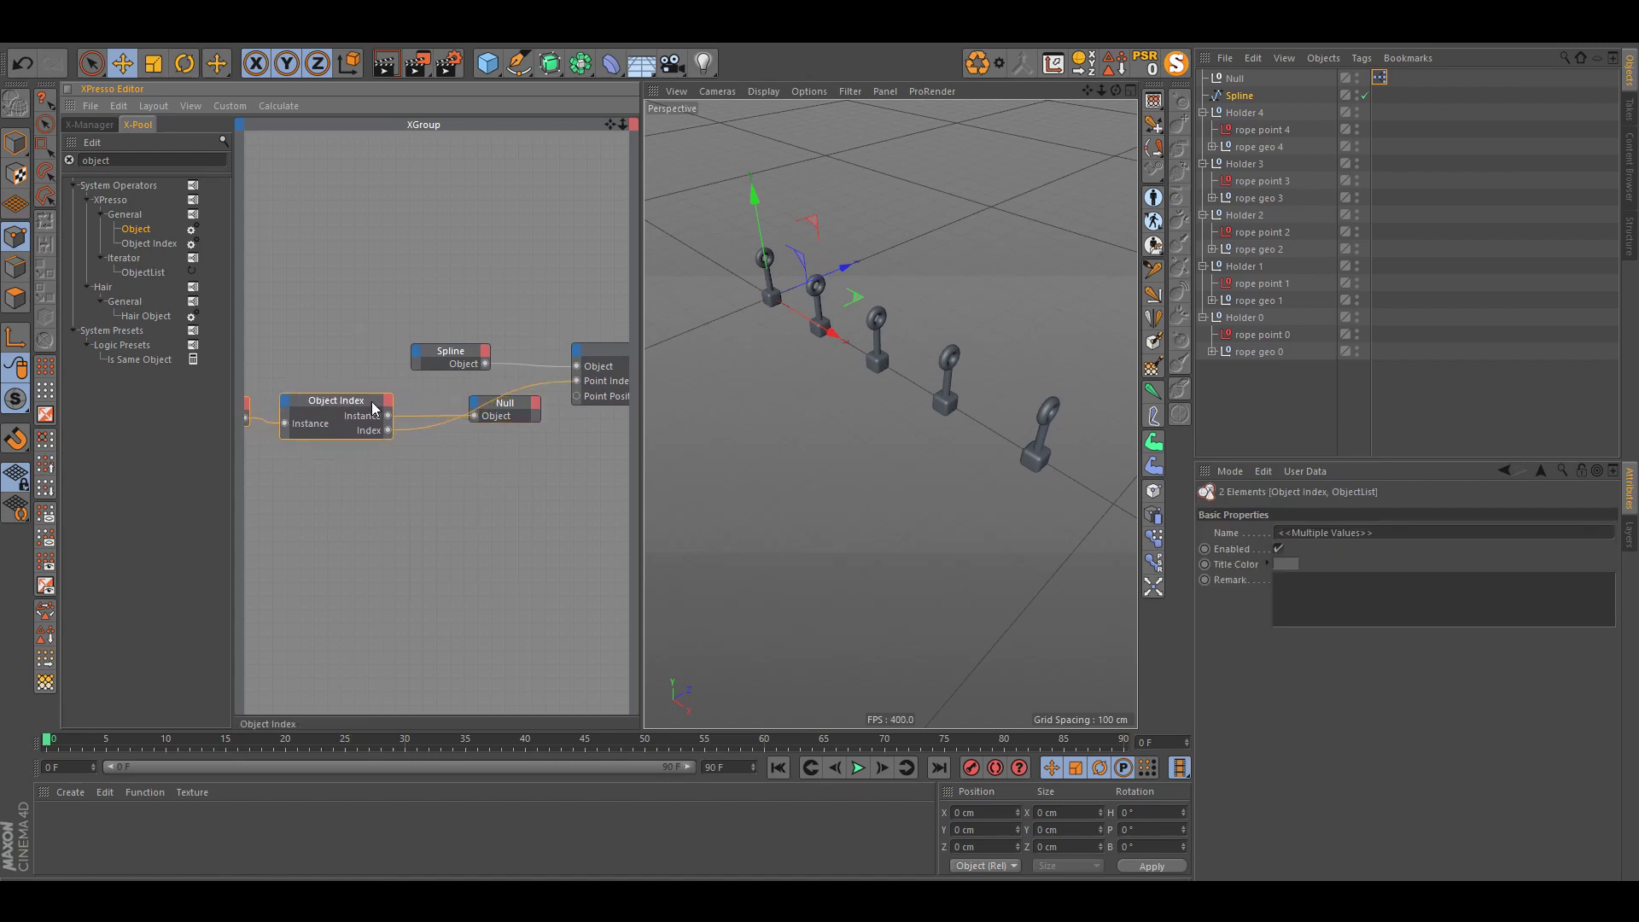
middle_click_drag(343, 421, 420, 388)
left_click_drag(578, 372, 549, 398)
middle_click_drag(598, 385, 524, 402, "alt")
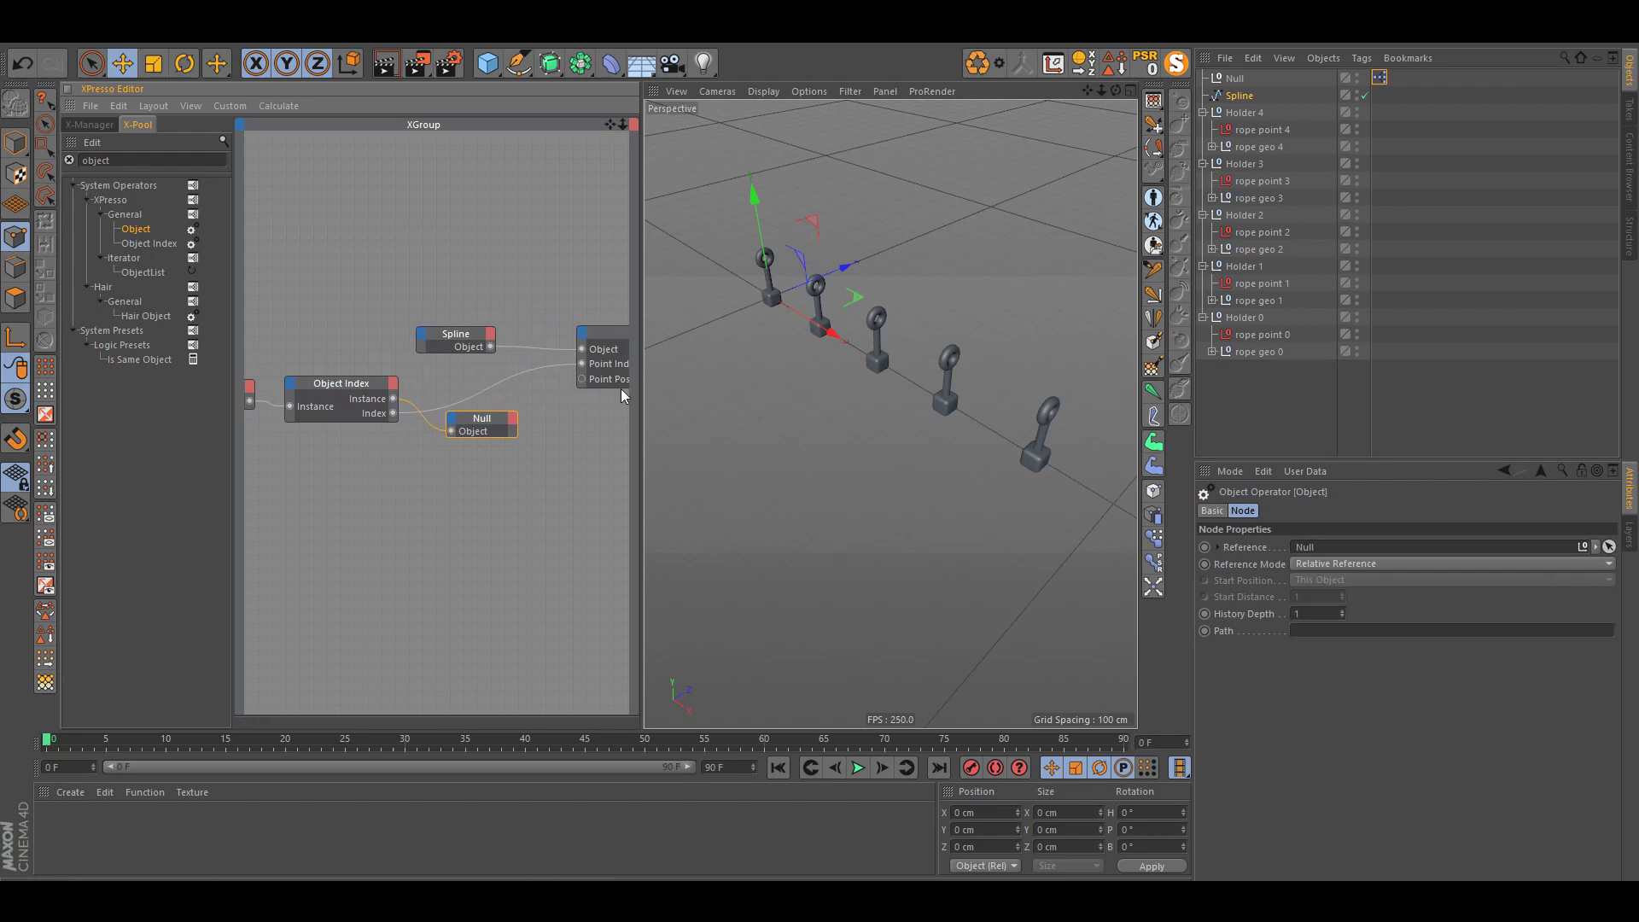
Step: Make the Point node taller and place the Null node between Object Index and the Point node
left_click_drag(619, 388, 619, 488)
left_click(601, 419)
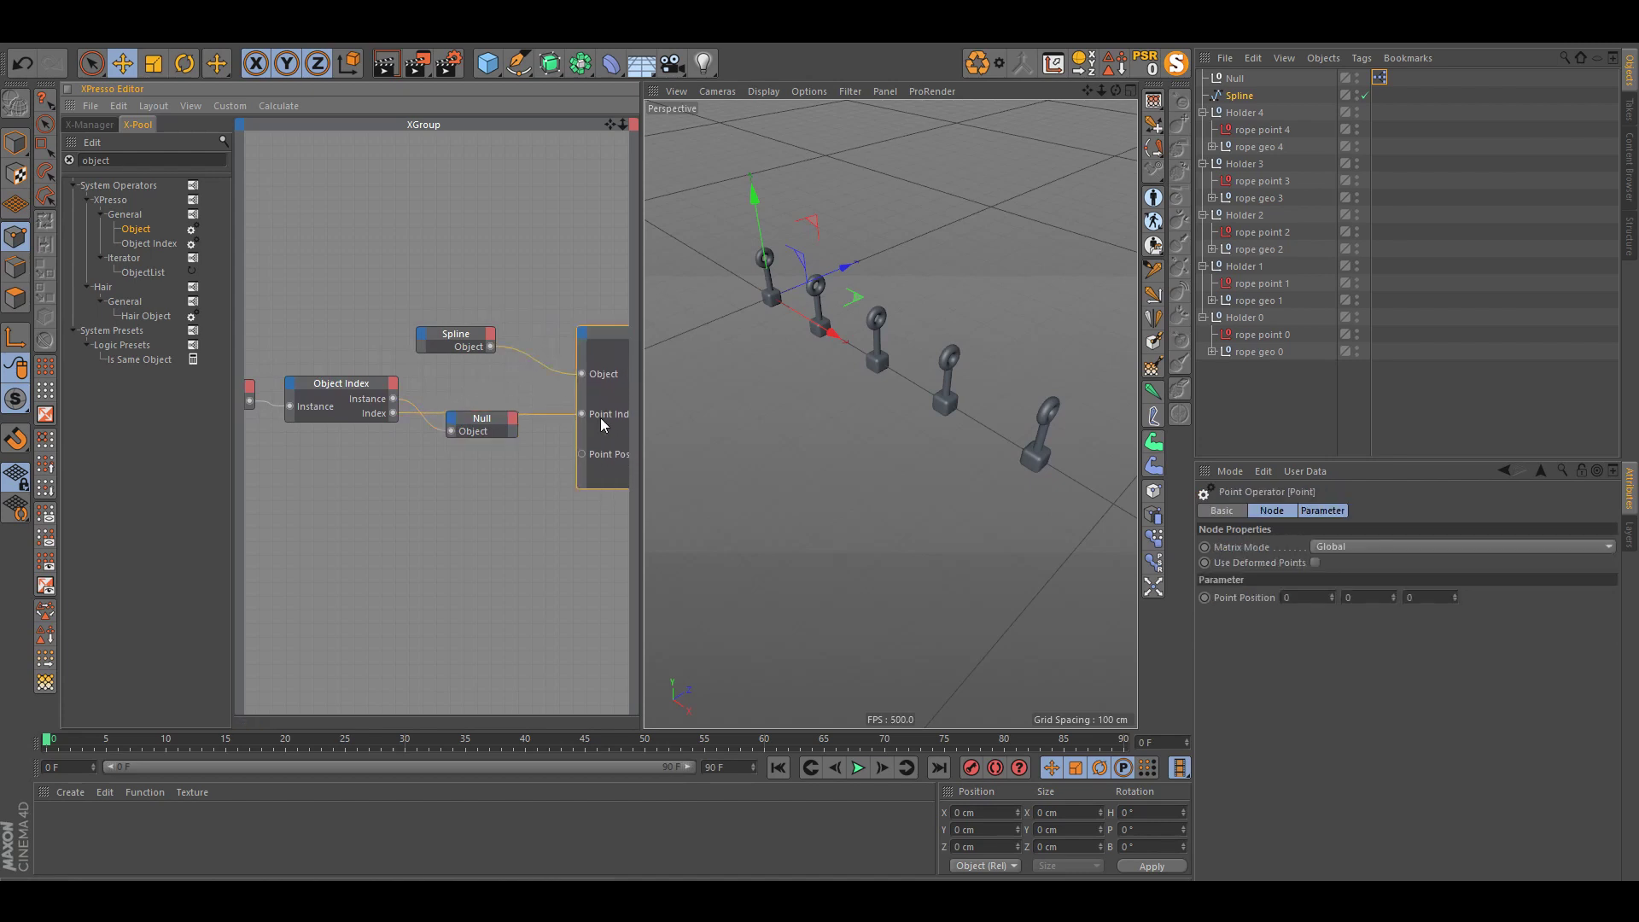
middle_click_drag(602, 426, 485, 373)
left_click_drag(417, 374, 406, 341)
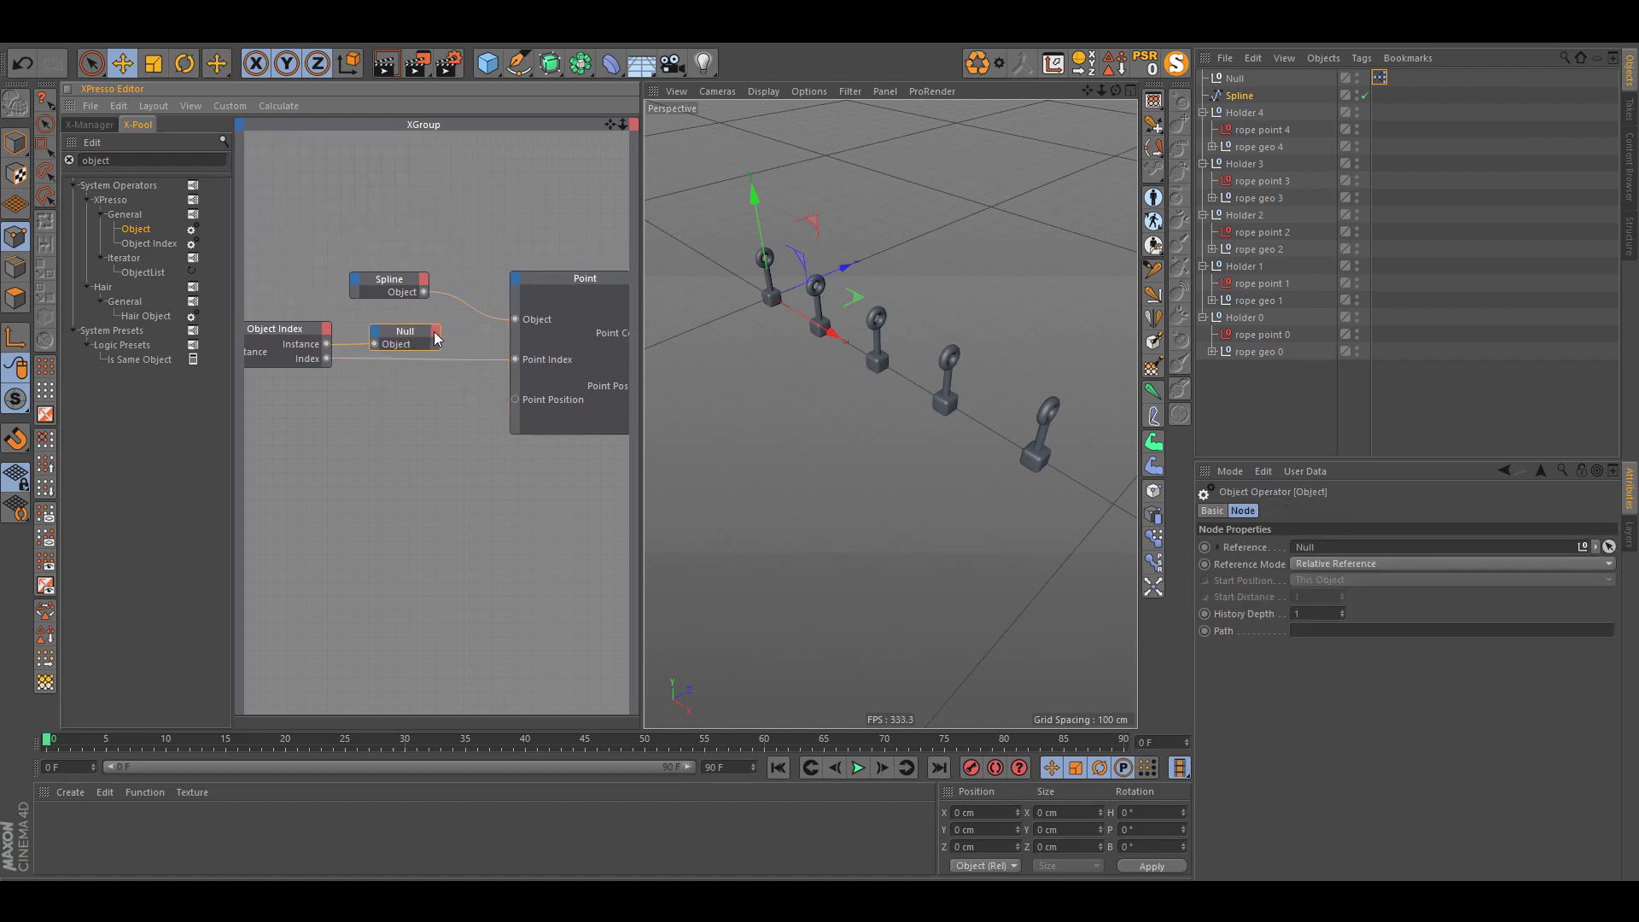
Step: Add a Global Position output port to the Null node
left_click(435, 333)
mouse_move(457, 360)
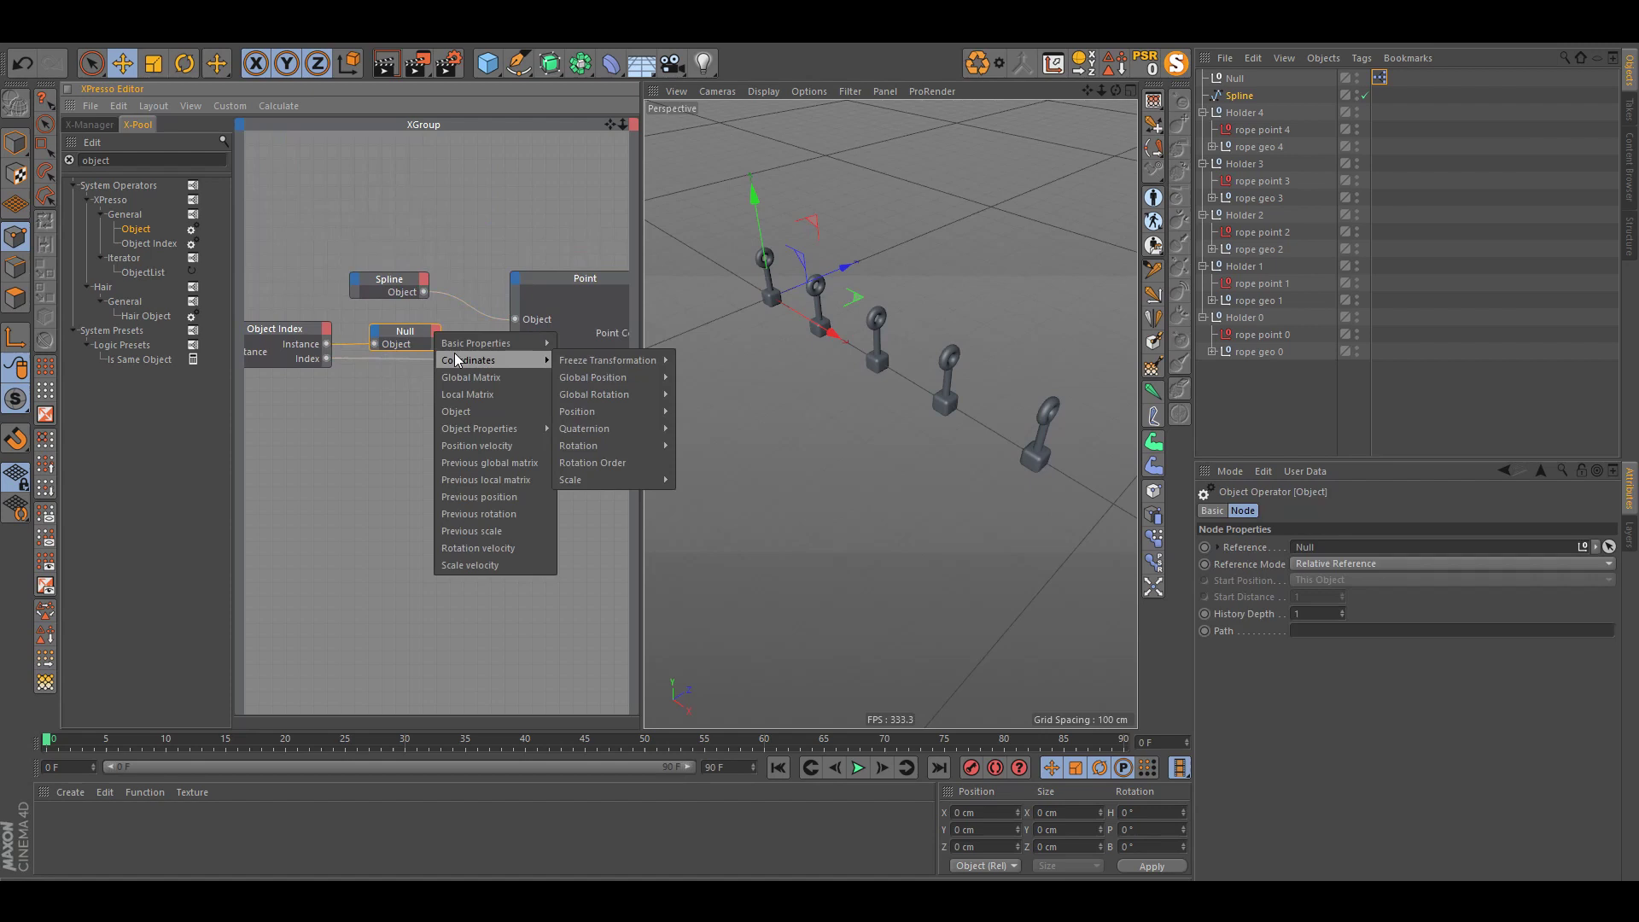
mouse_move(625, 383)
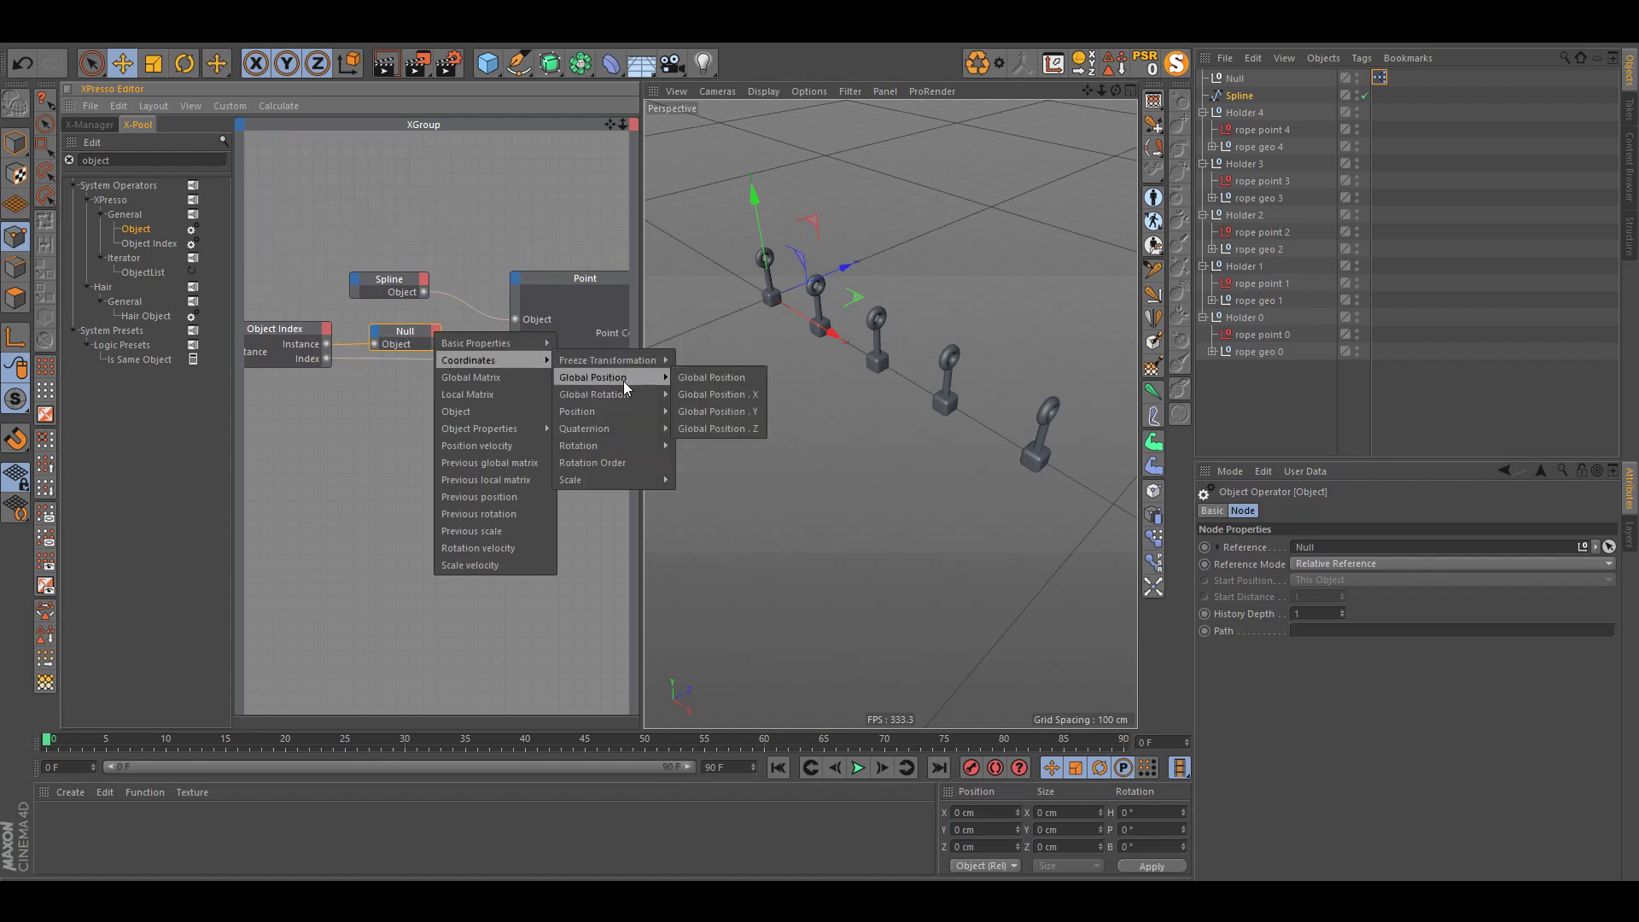
left_click(717, 382)
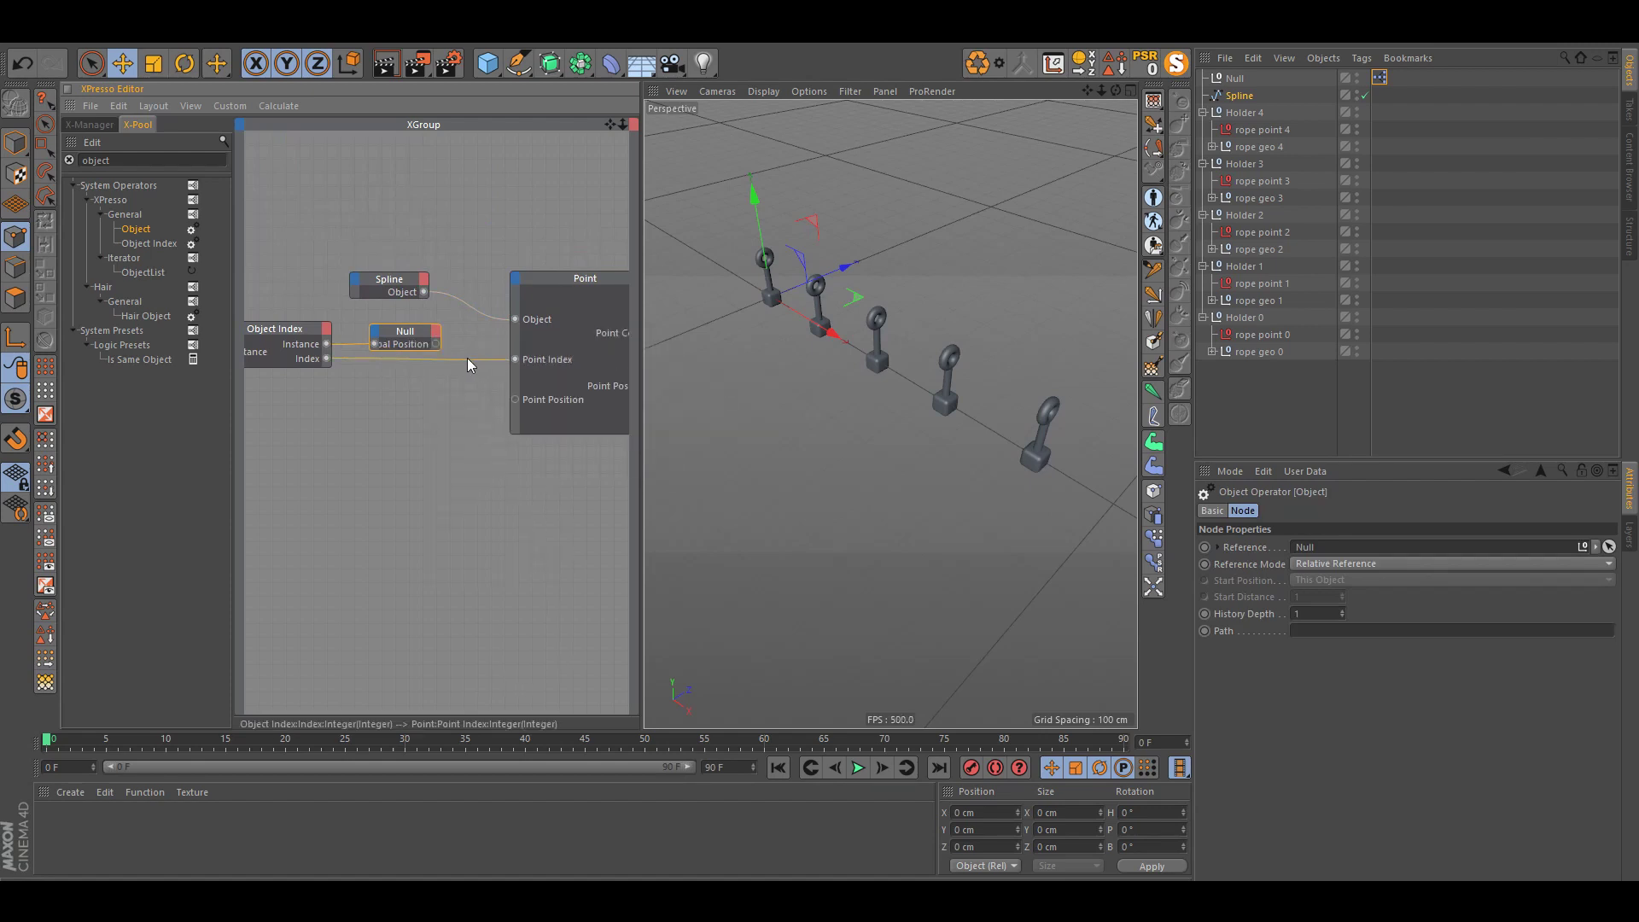
Step: Widen the Null node and connect its Global Position output to the Point node's Point Position input
left_click_drag(441, 342, 479, 342)
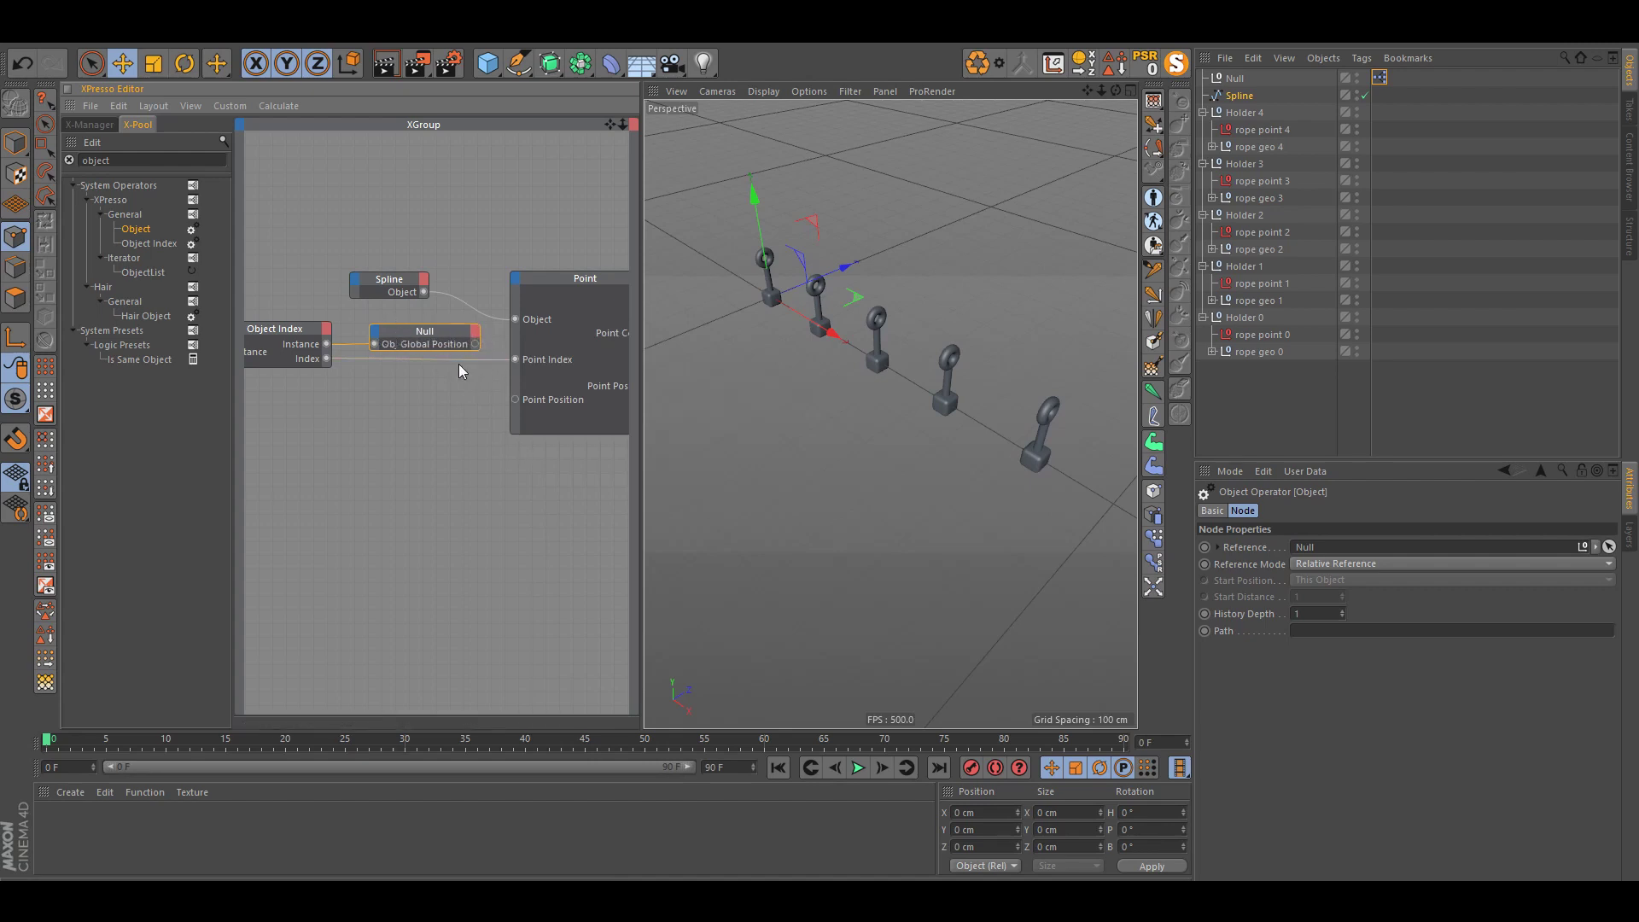
left_click_drag(446, 340, 431, 340)
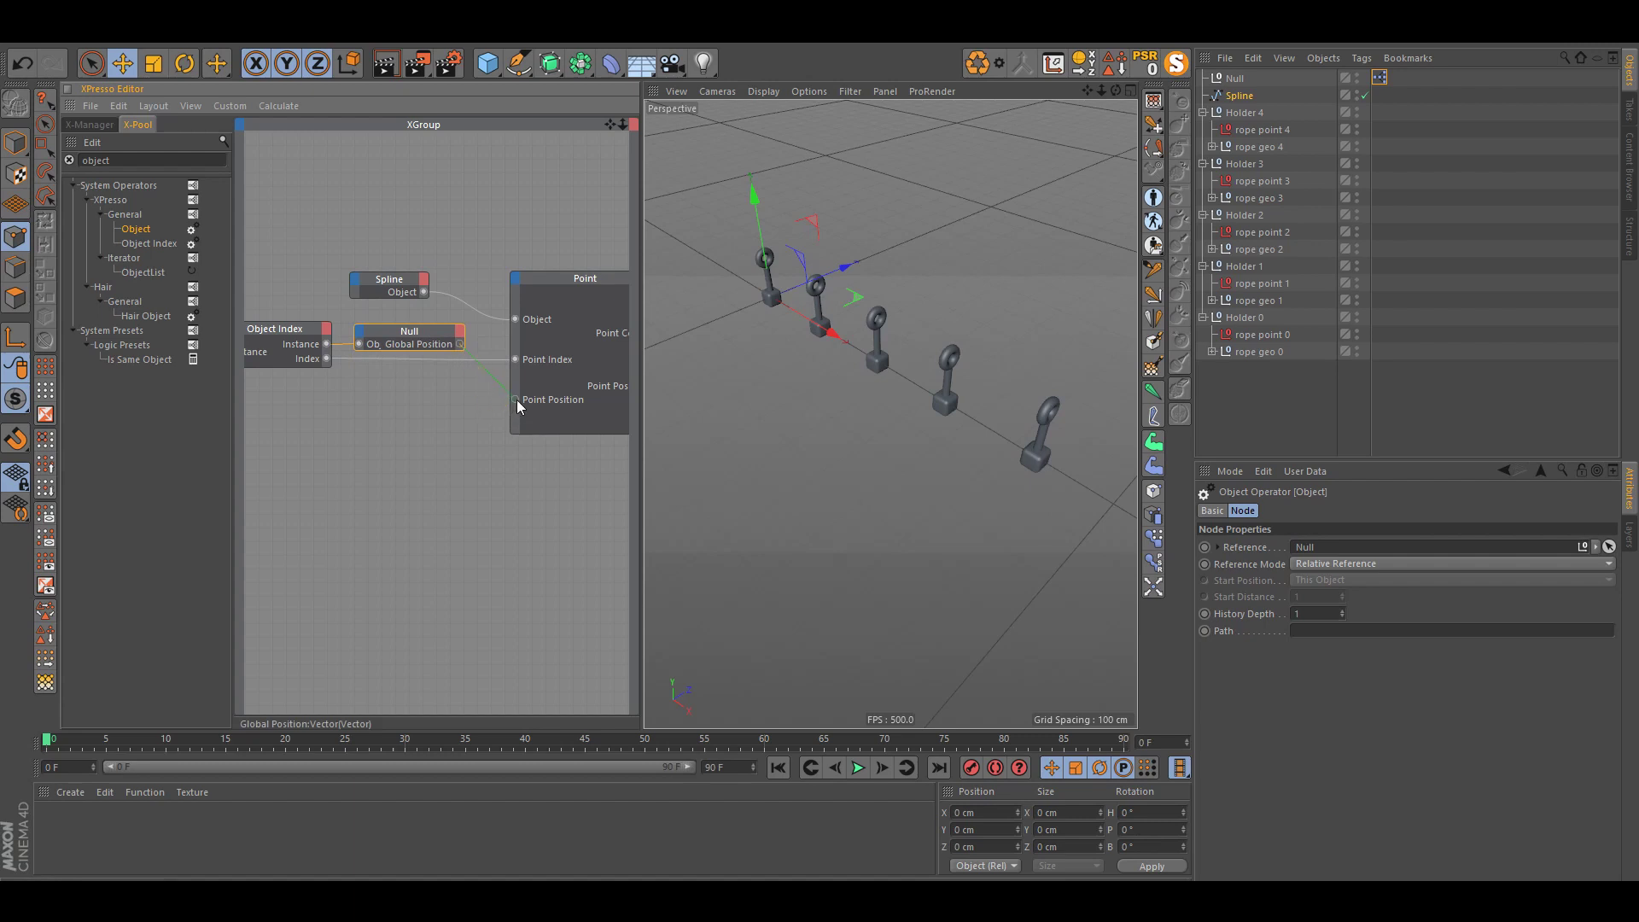
left_click_drag(516, 399, 515, 398)
left_click_drag(1061, 346, 886, 330, "alt")
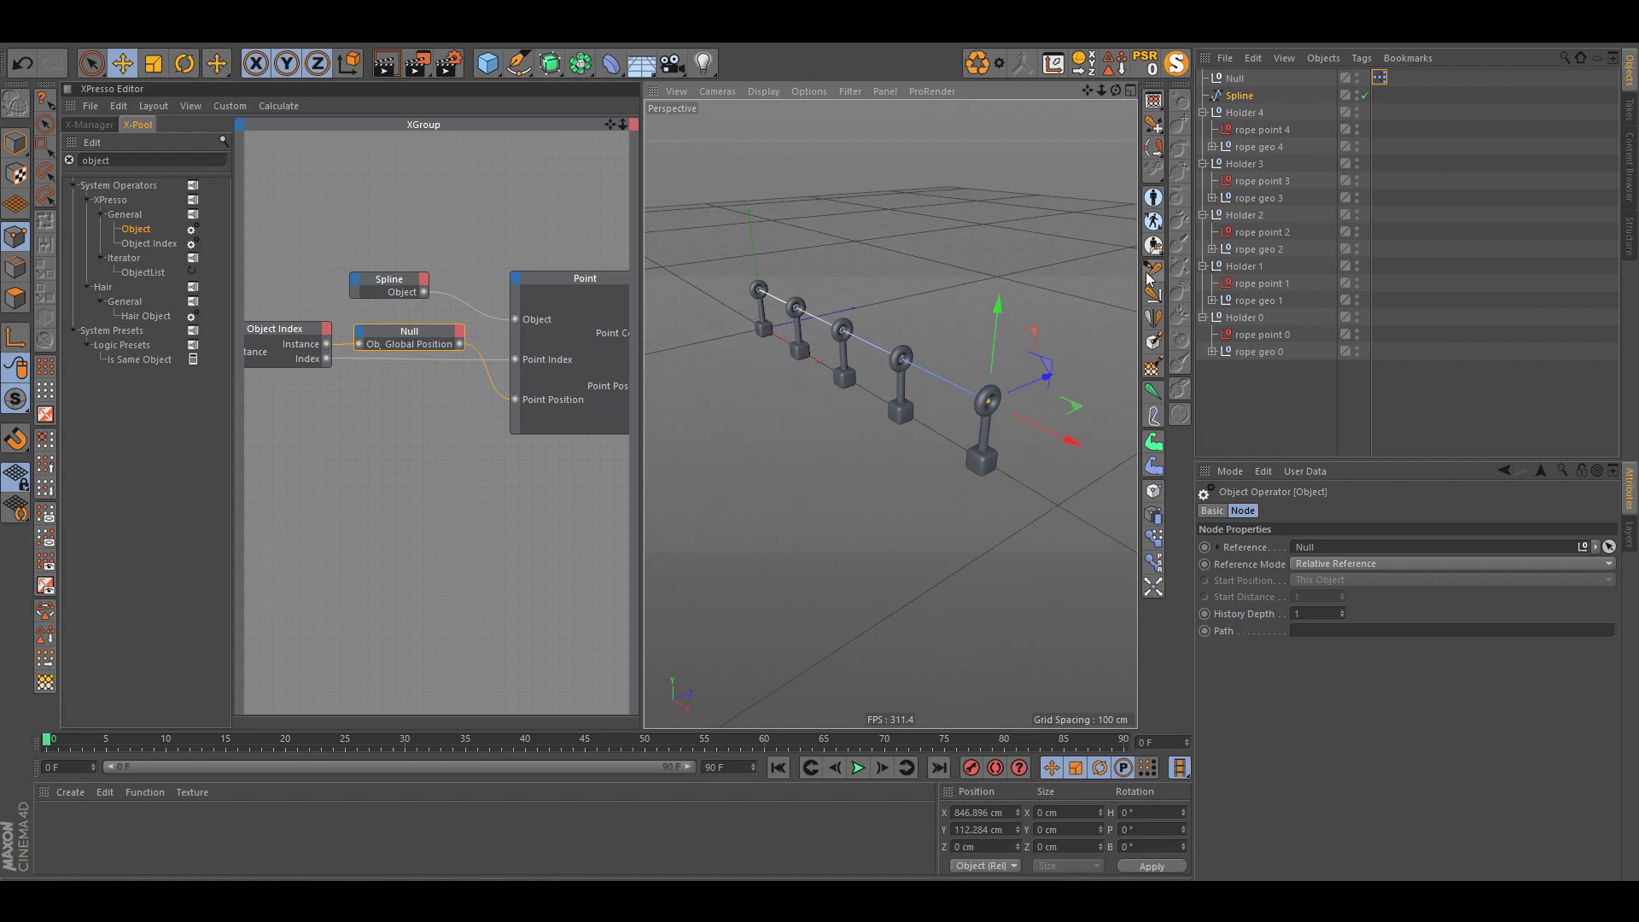
Step: Run the HB PipeIt script on the Spline to sweep it into a rope tube
left_click(1394, 419)
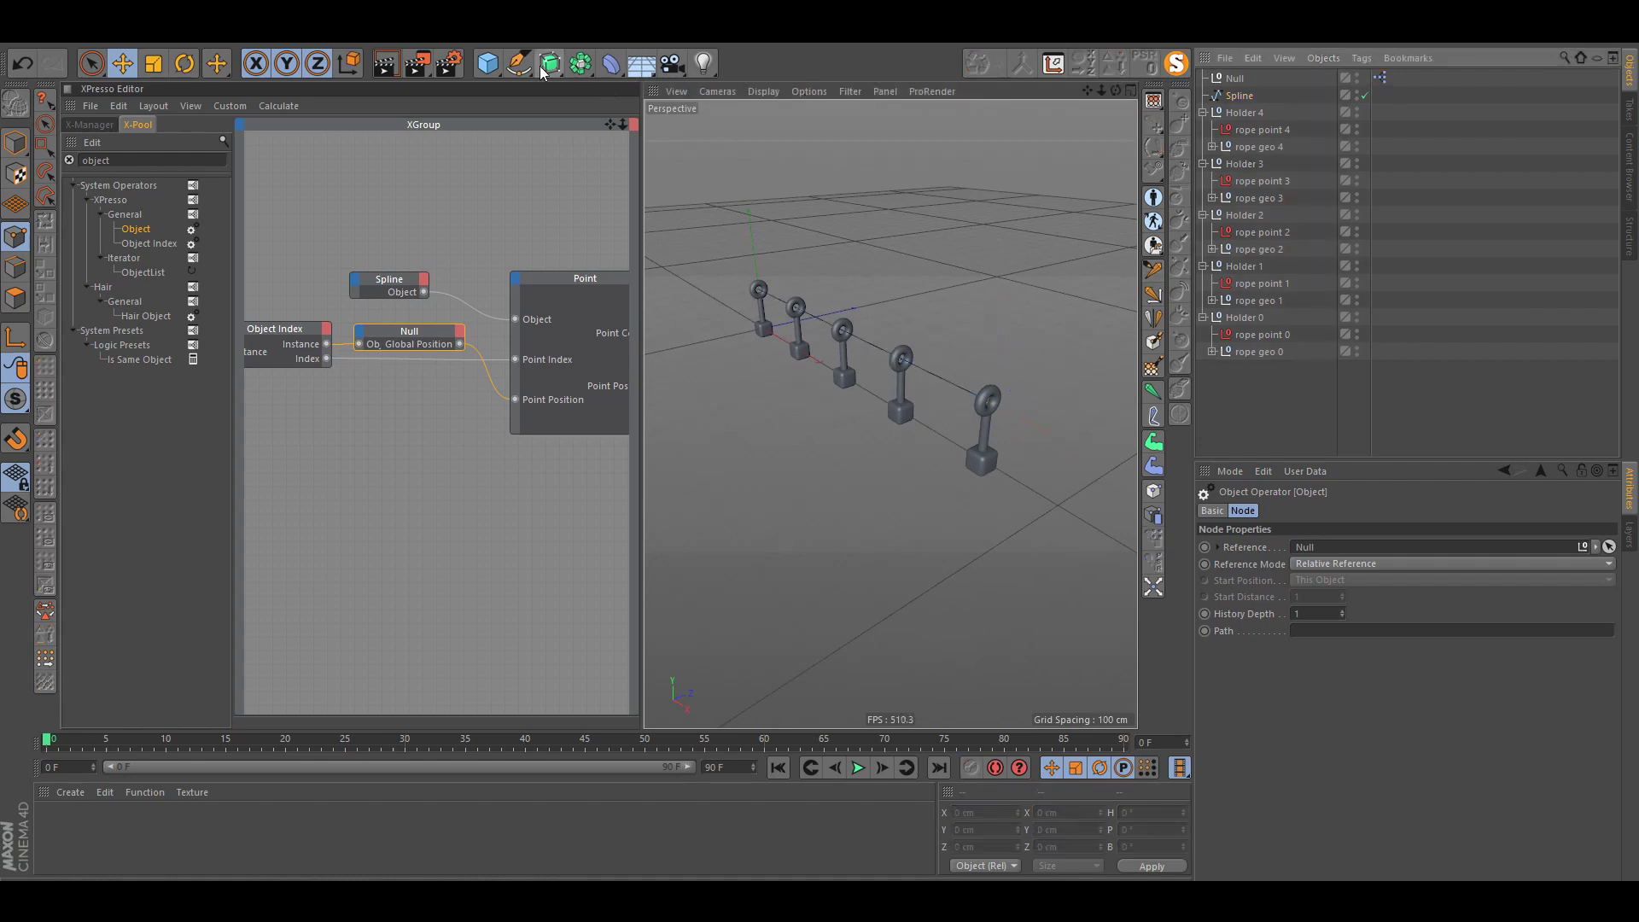
left_click(1240, 94)
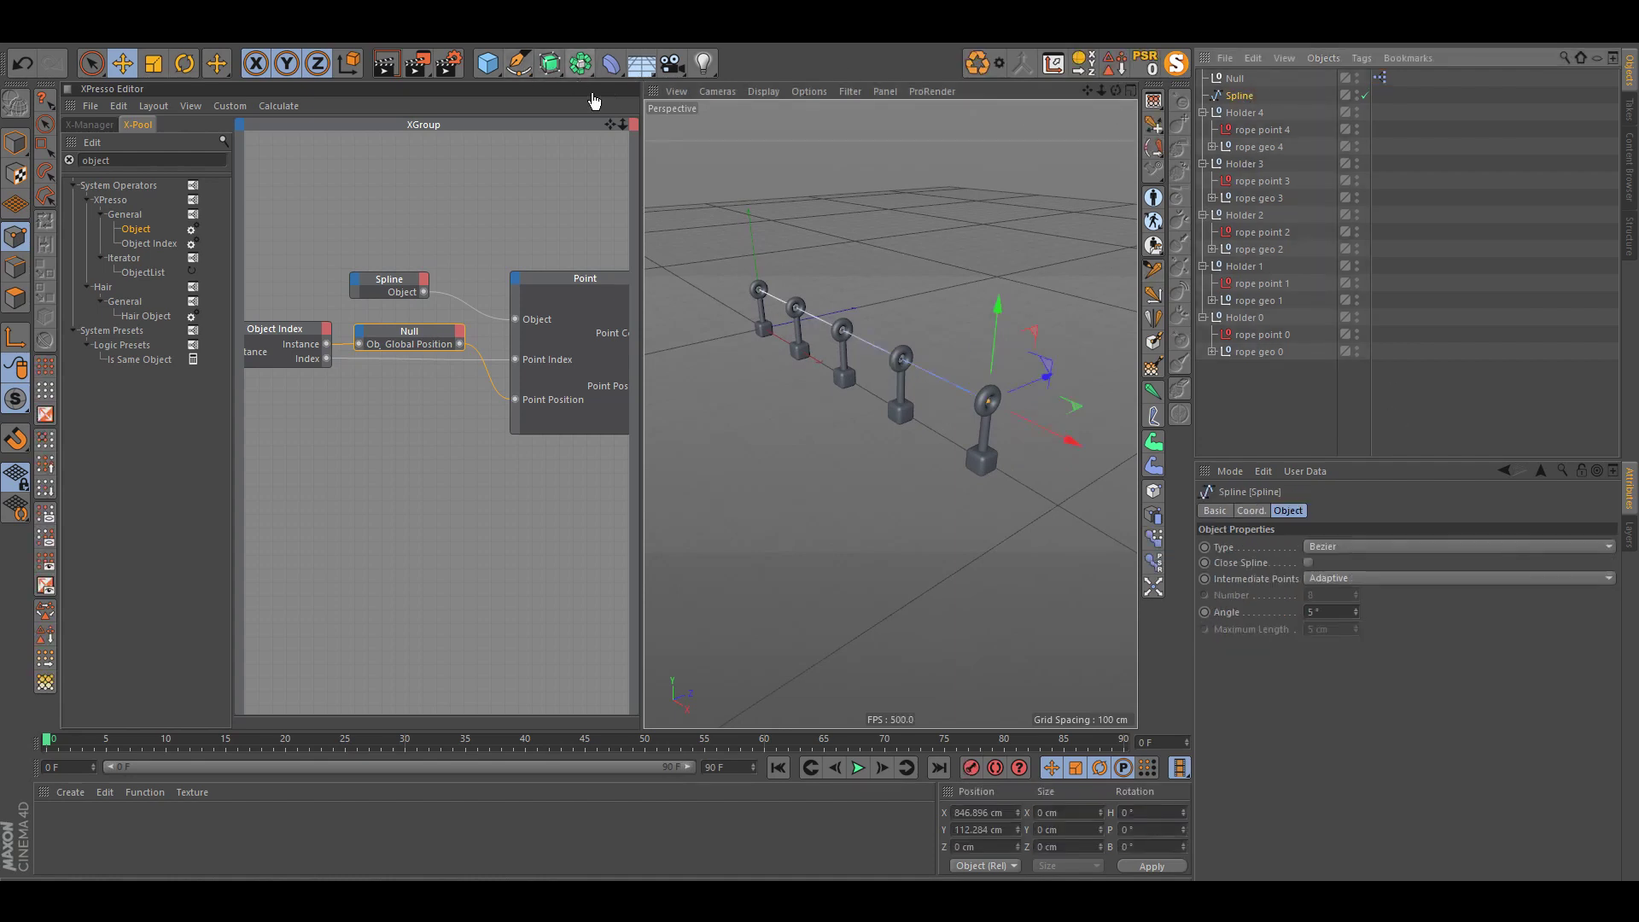
key("shift+c")
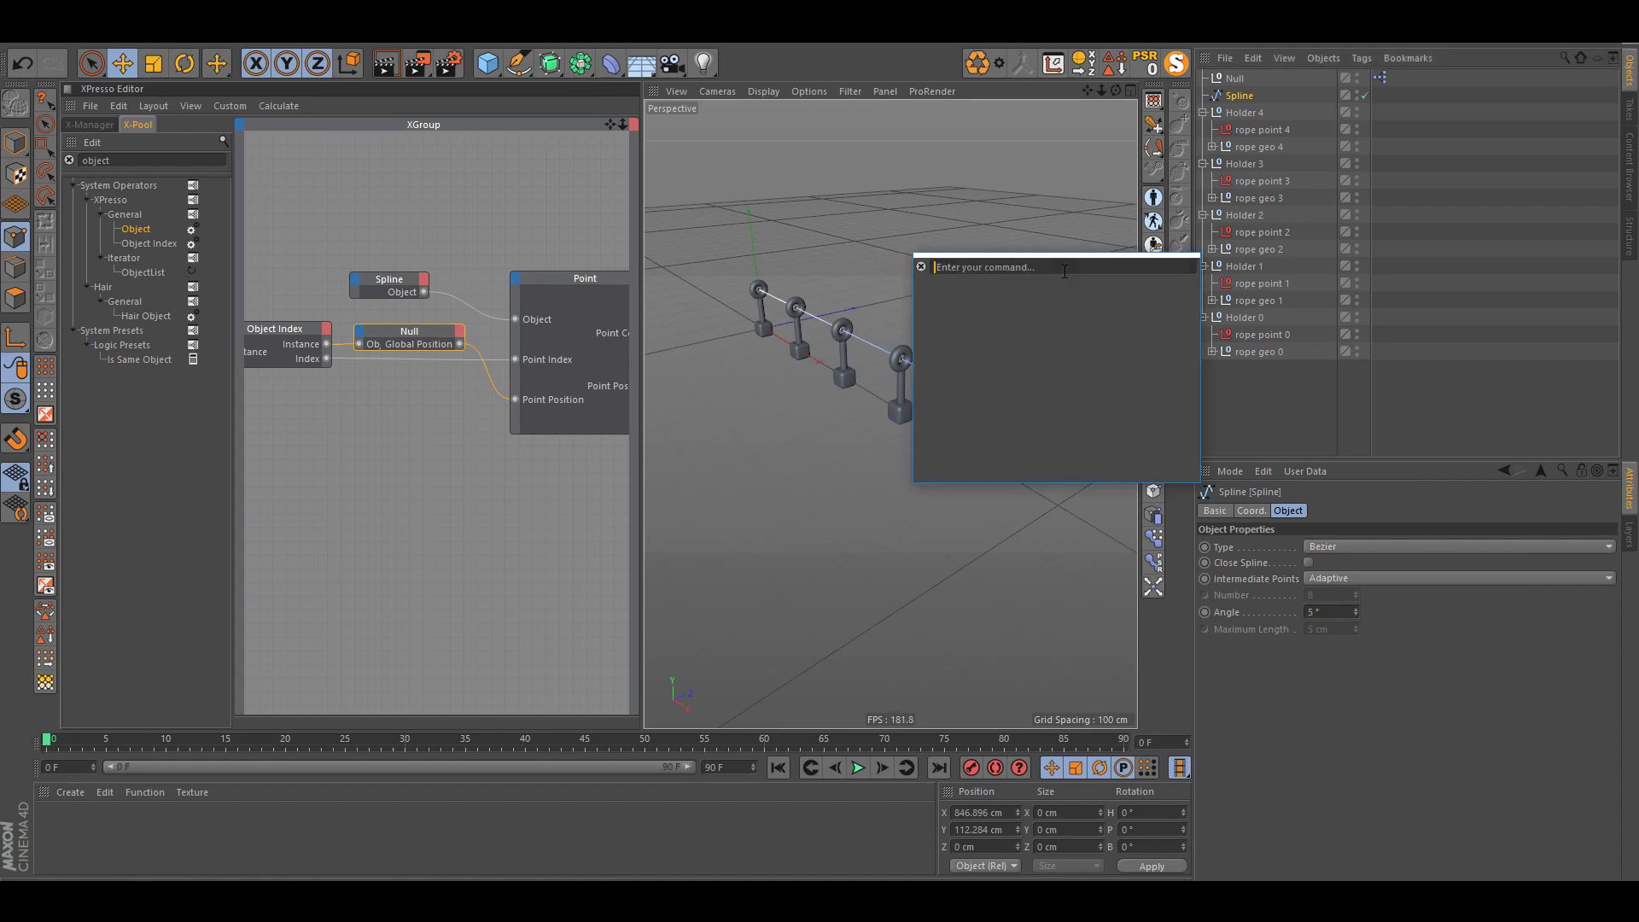
type("hb")
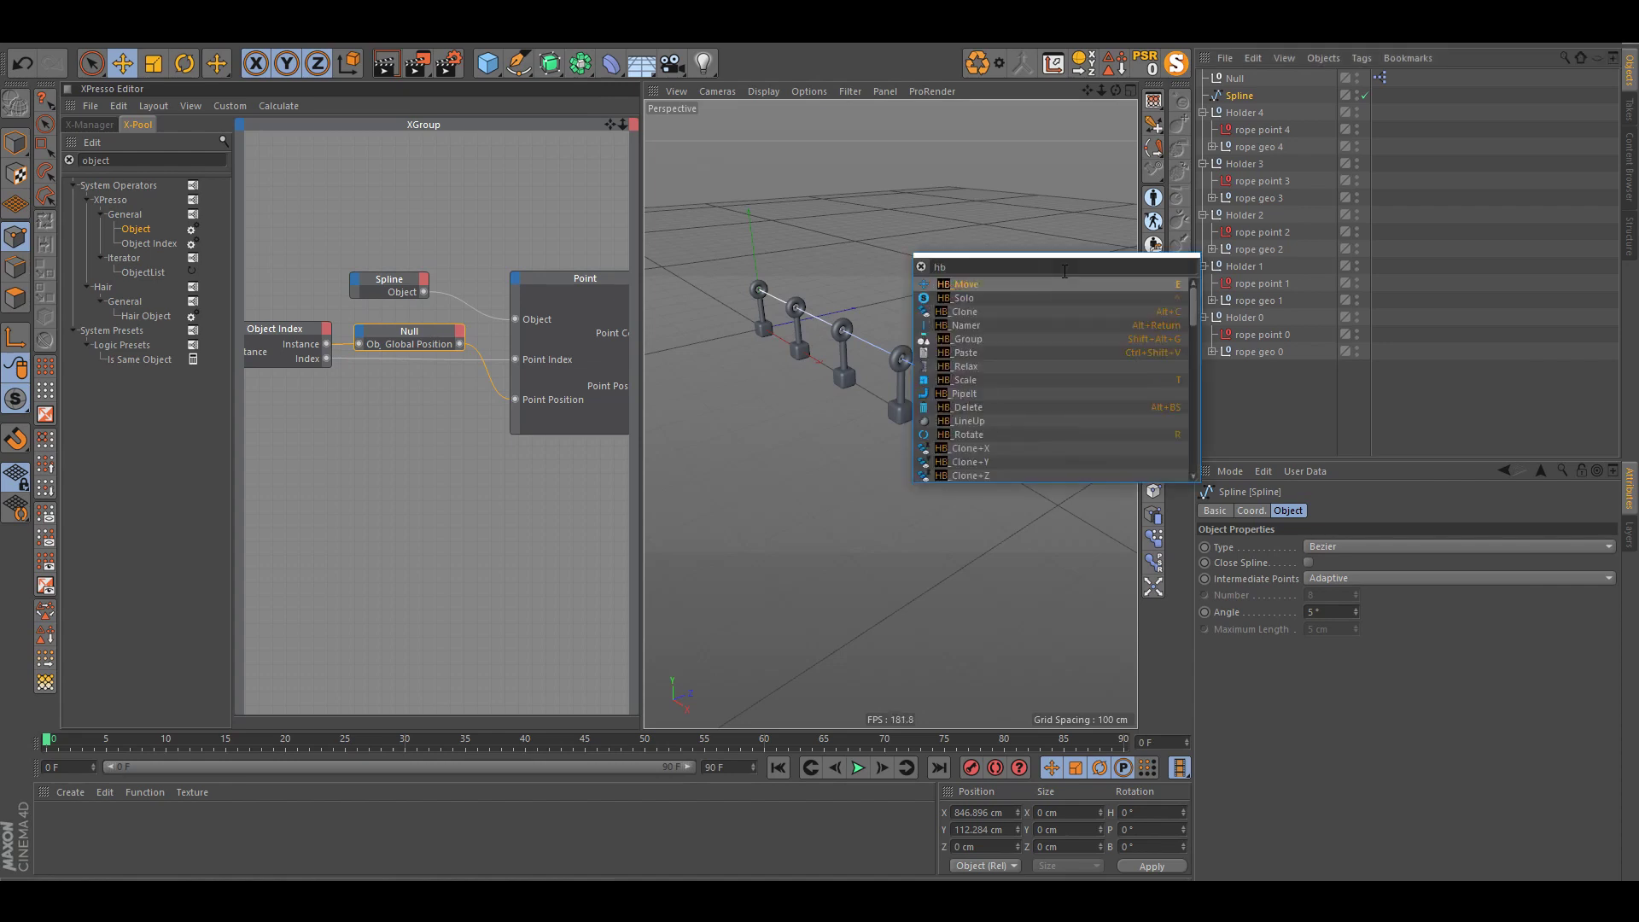
key("Down")
key("Down")
key("Down")
key("Down")
key("Down")
key("Down")
key("Down")
key("Down")
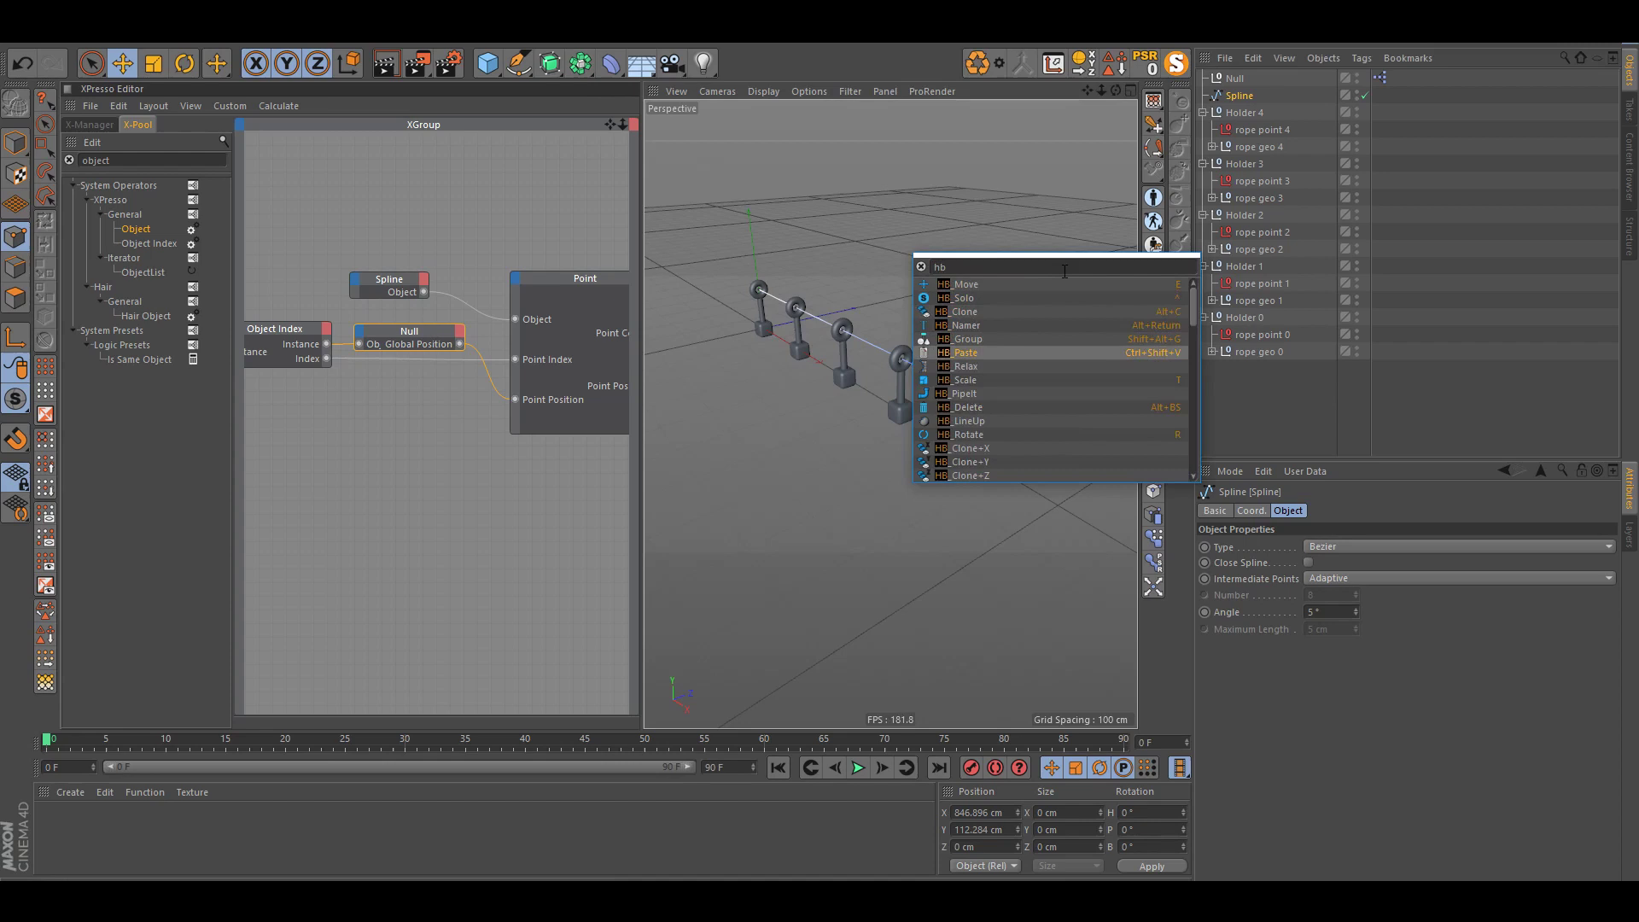
key("Return")
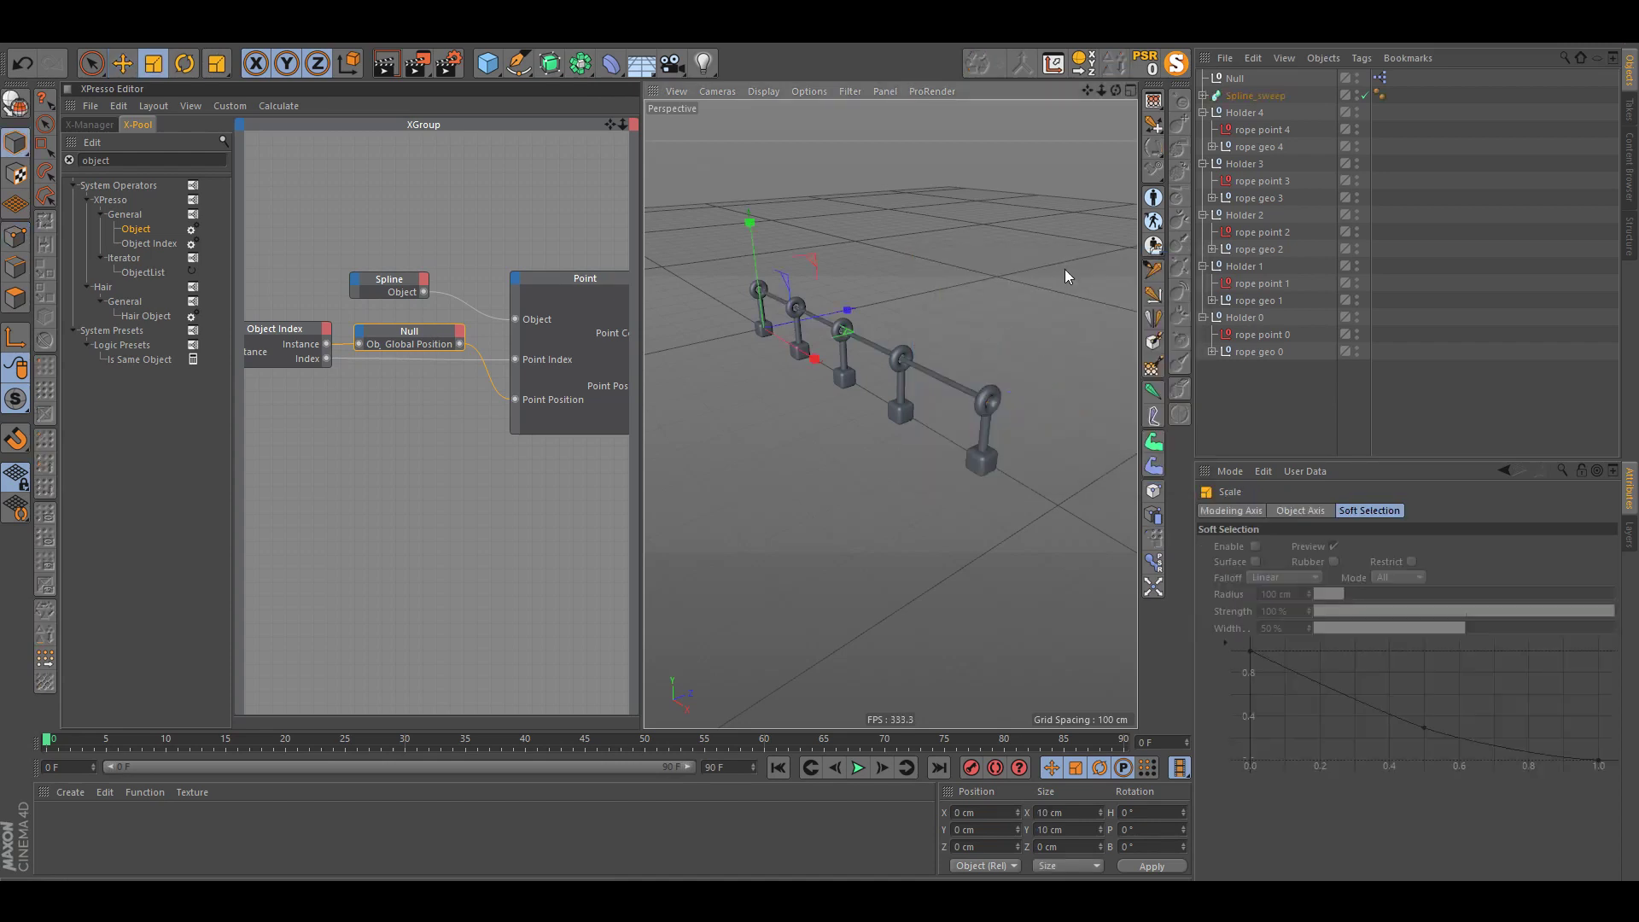
middle_click_drag(812, 331, 937, 349, "alt")
mouse_move(912, 358)
left_mouse_down("alt")
mouse_move(889, 413)
mouse_move(838, 329)
mouse_move(882, 324)
mouse_move(885, 343)
left_mouse_up("alt")
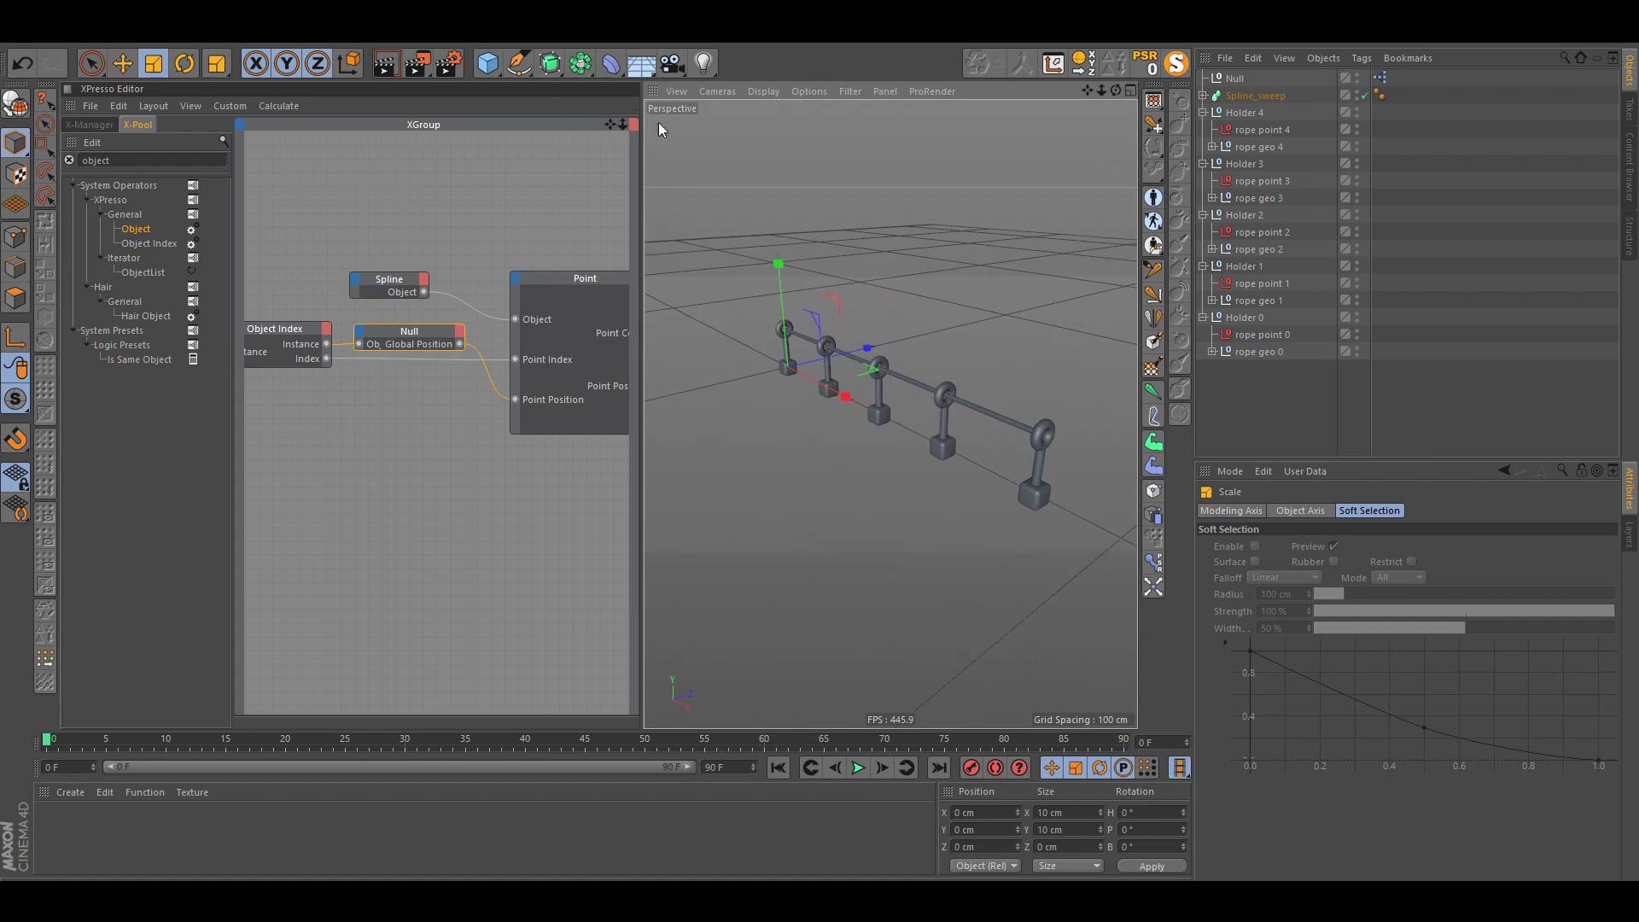
Step: Check the children of Spline_sweep and collapse the hierarchies of Holder 4 through Holder 0
left_click(1203, 95)
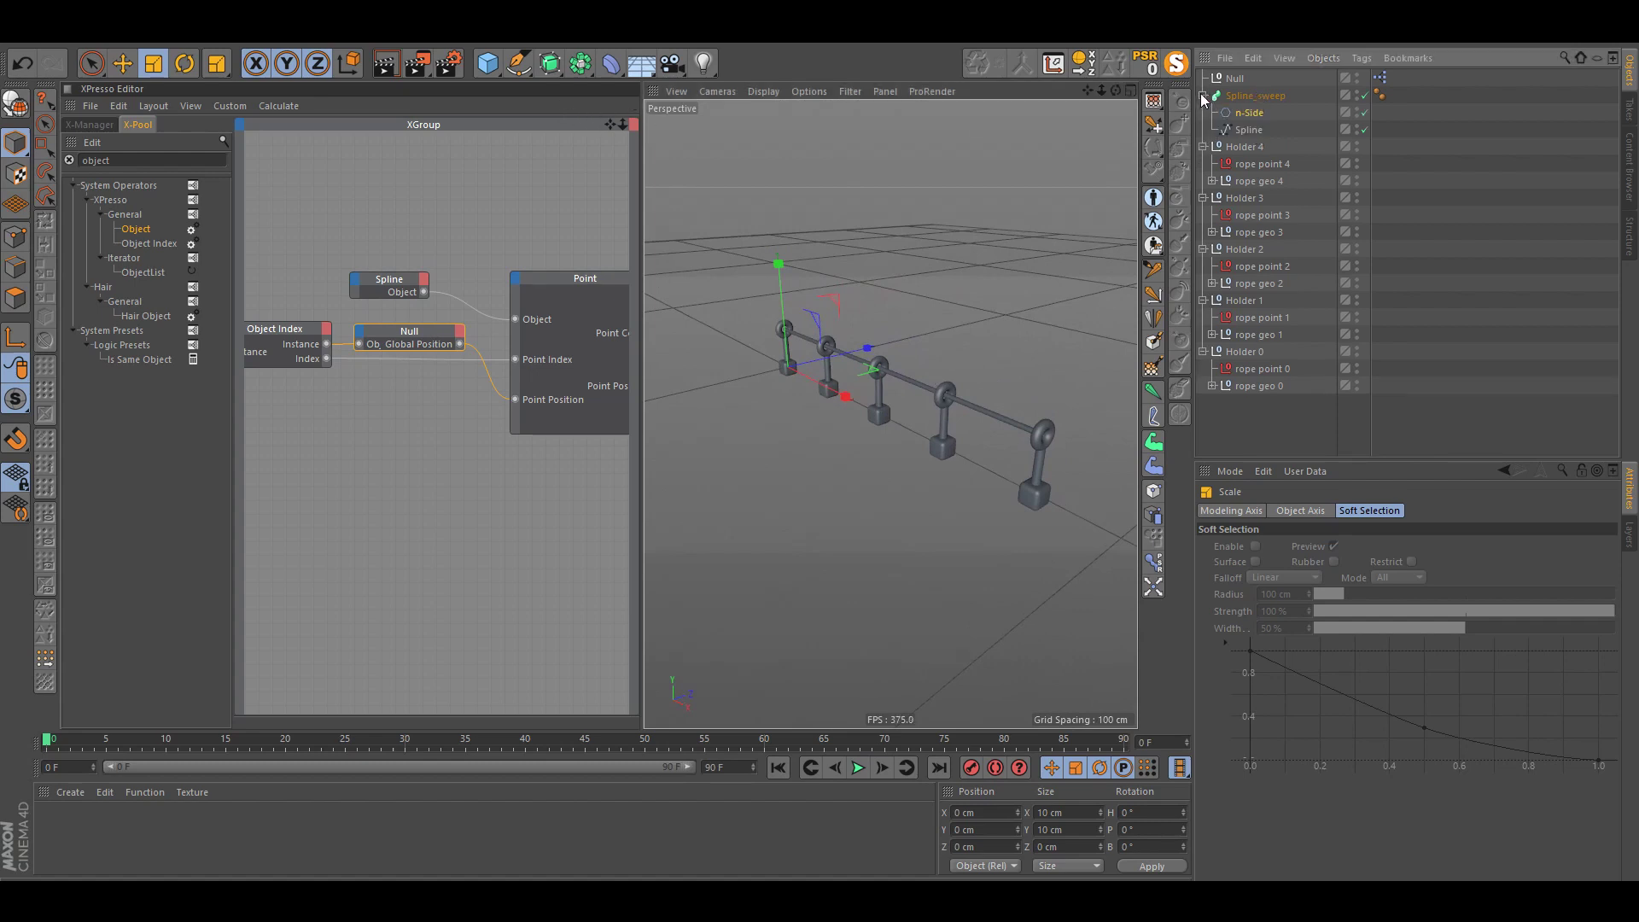
left_click(1202, 96)
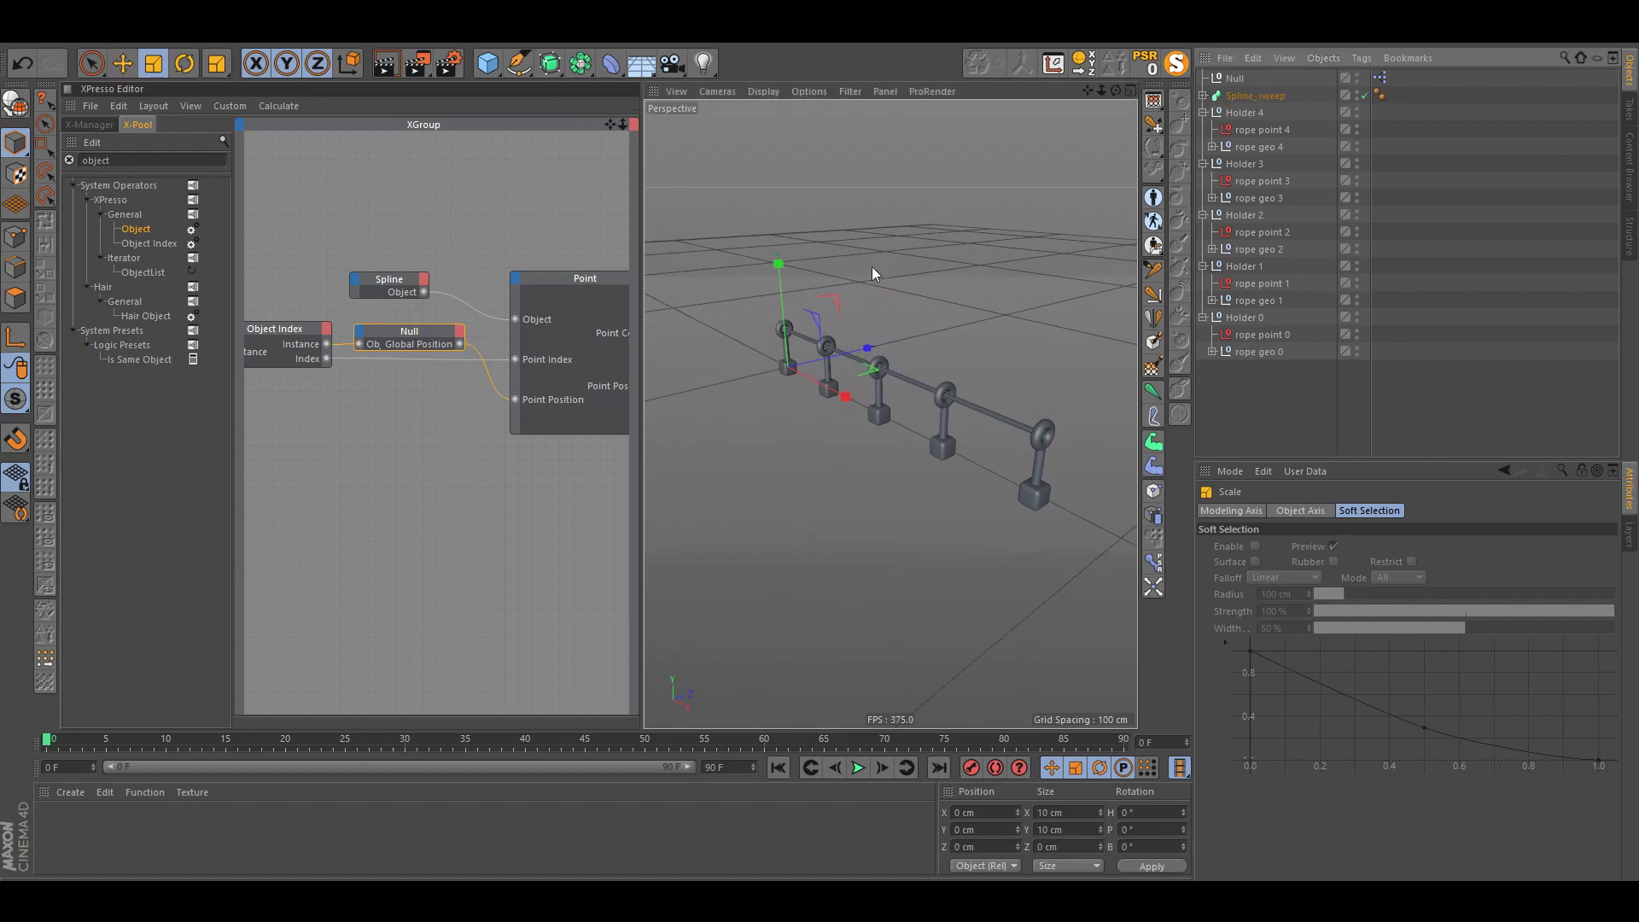
left_click_drag(878, 272, 883, 371, "alt")
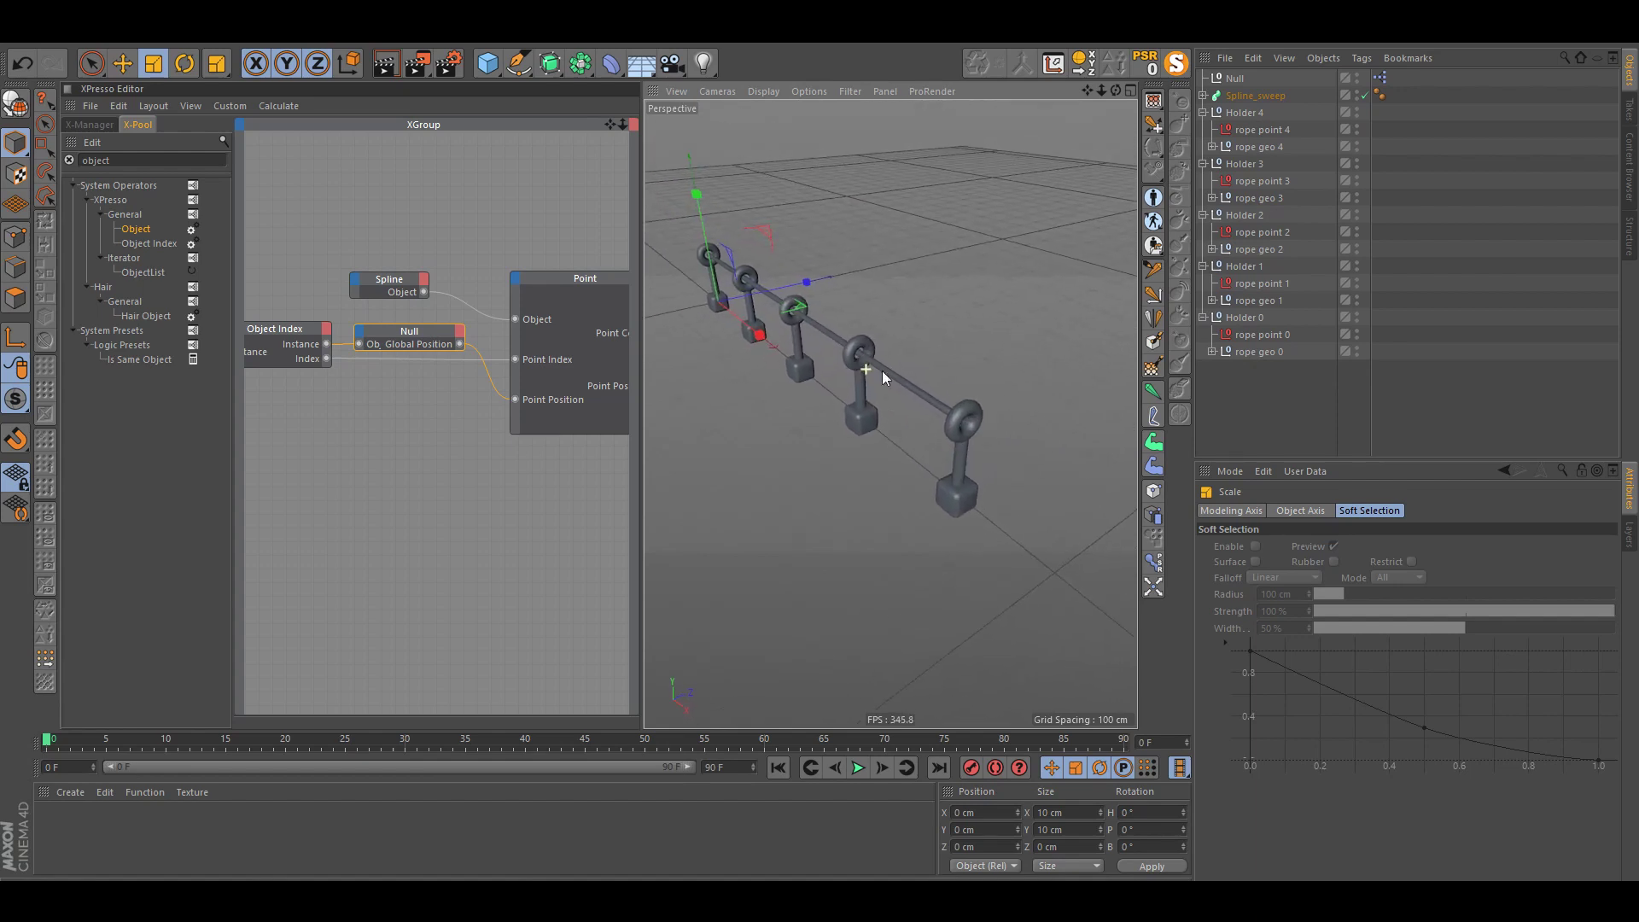
left_click(1203, 112)
left_click(1203, 130)
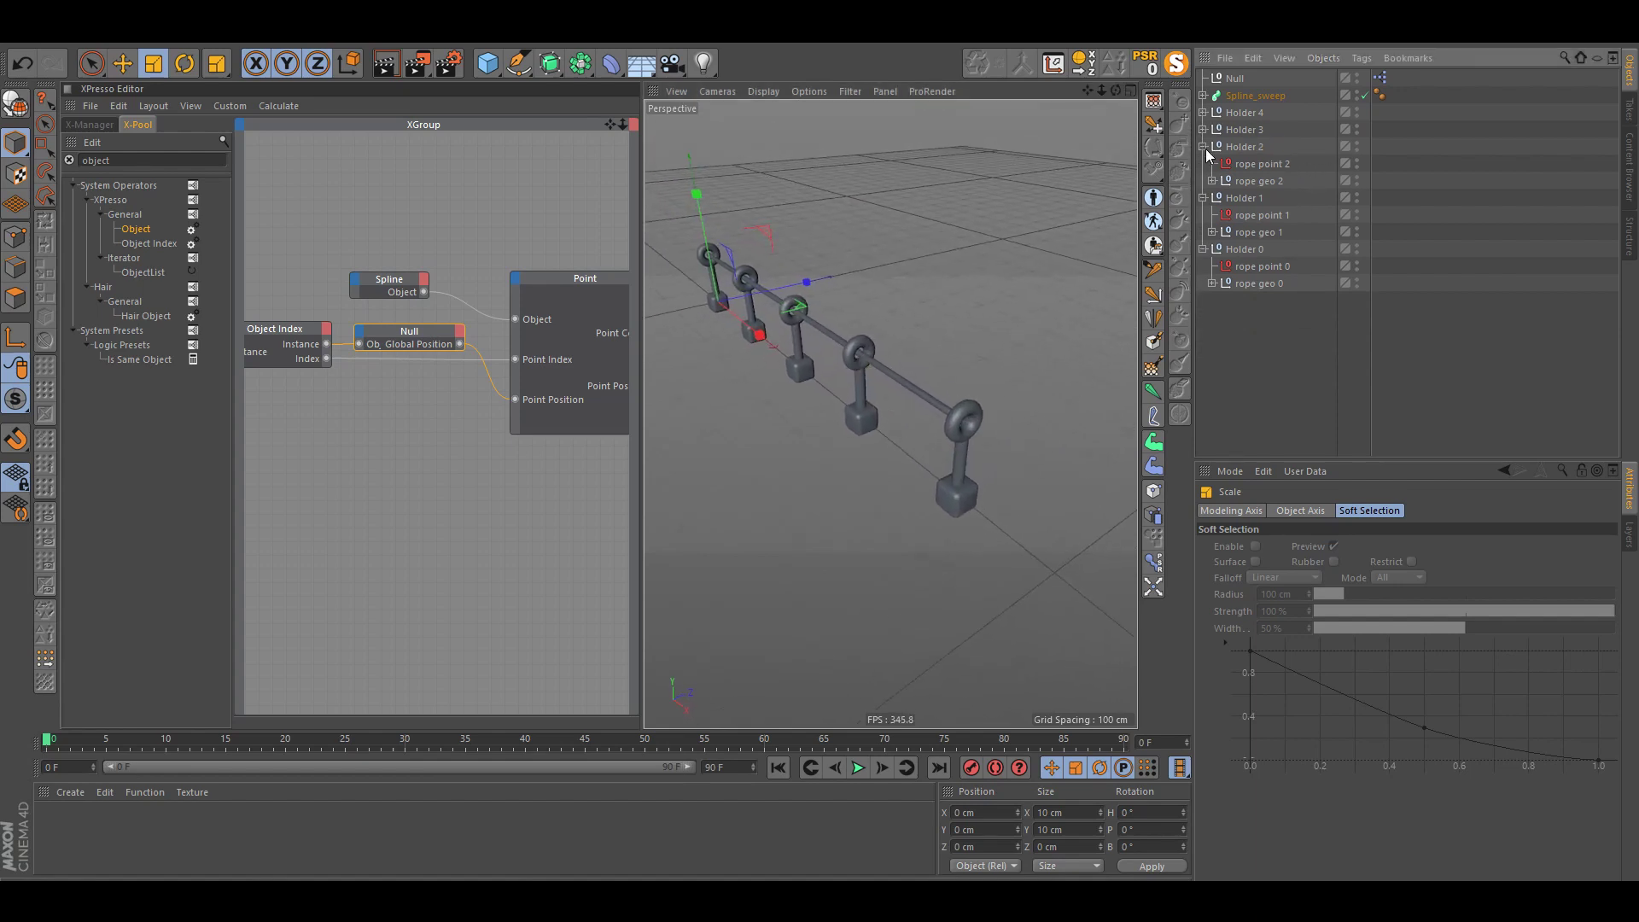
left_click(1203, 147)
left_click(1203, 164)
left_click(1203, 181)
Step: Move Holder 1 out of the row to about X 235, Y 9, Z 39 cm to test the rope
left_click(1222, 165)
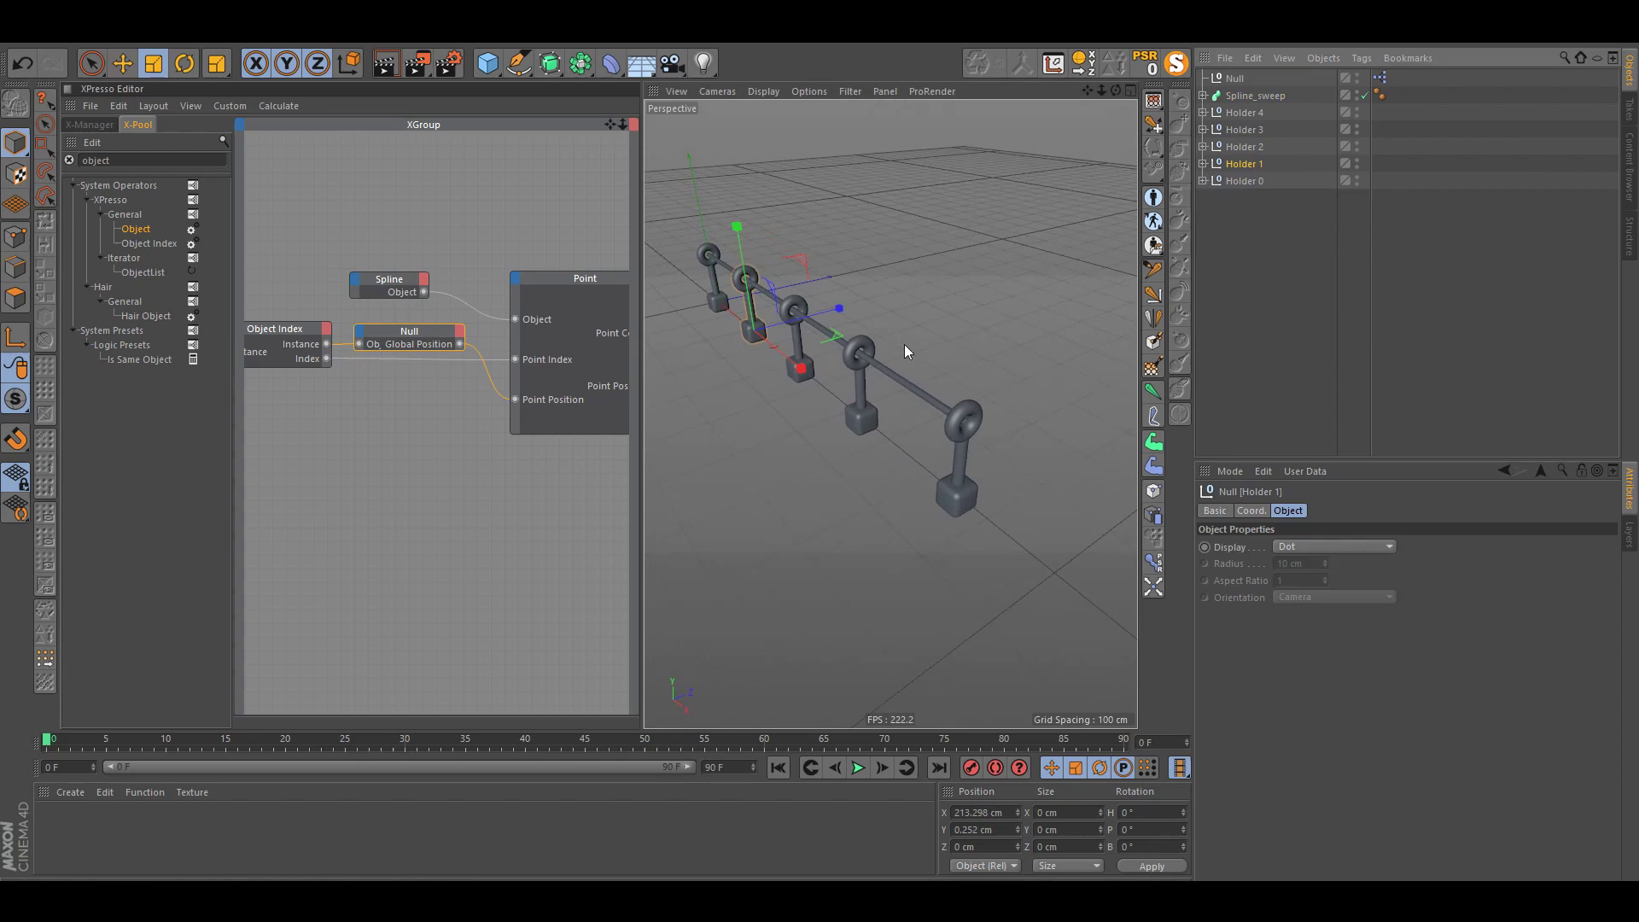
key("e")
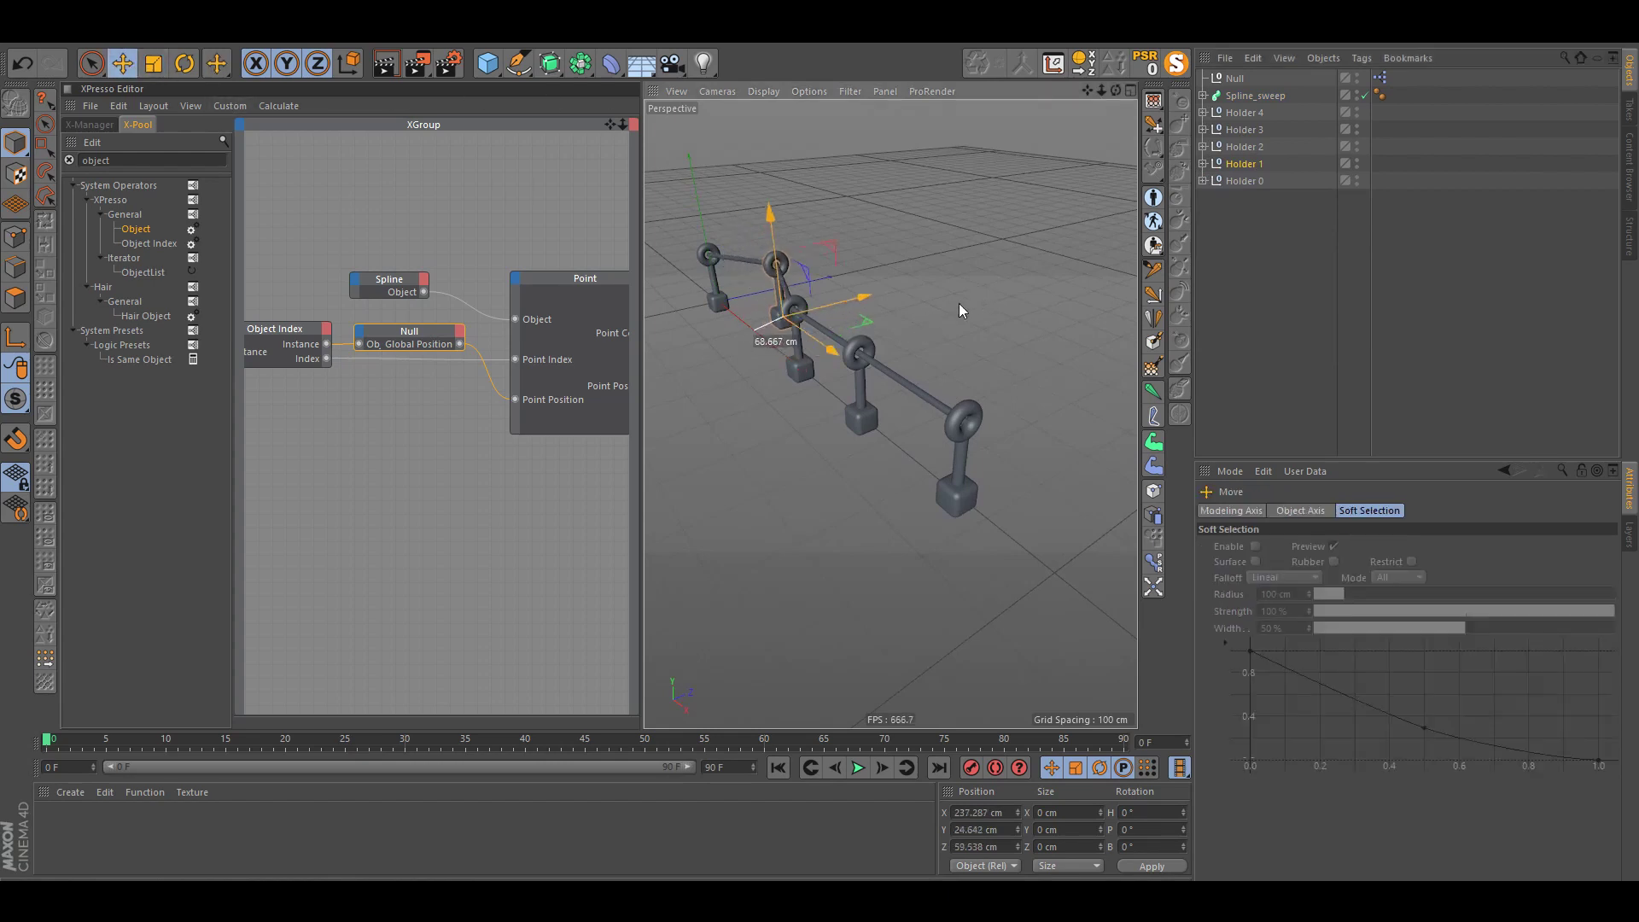
mouse_move(960, 304)
left_mouse_down()
mouse_move(898, 330)
mouse_move(968, 304)
mouse_move(950, 310)
left_mouse_up()
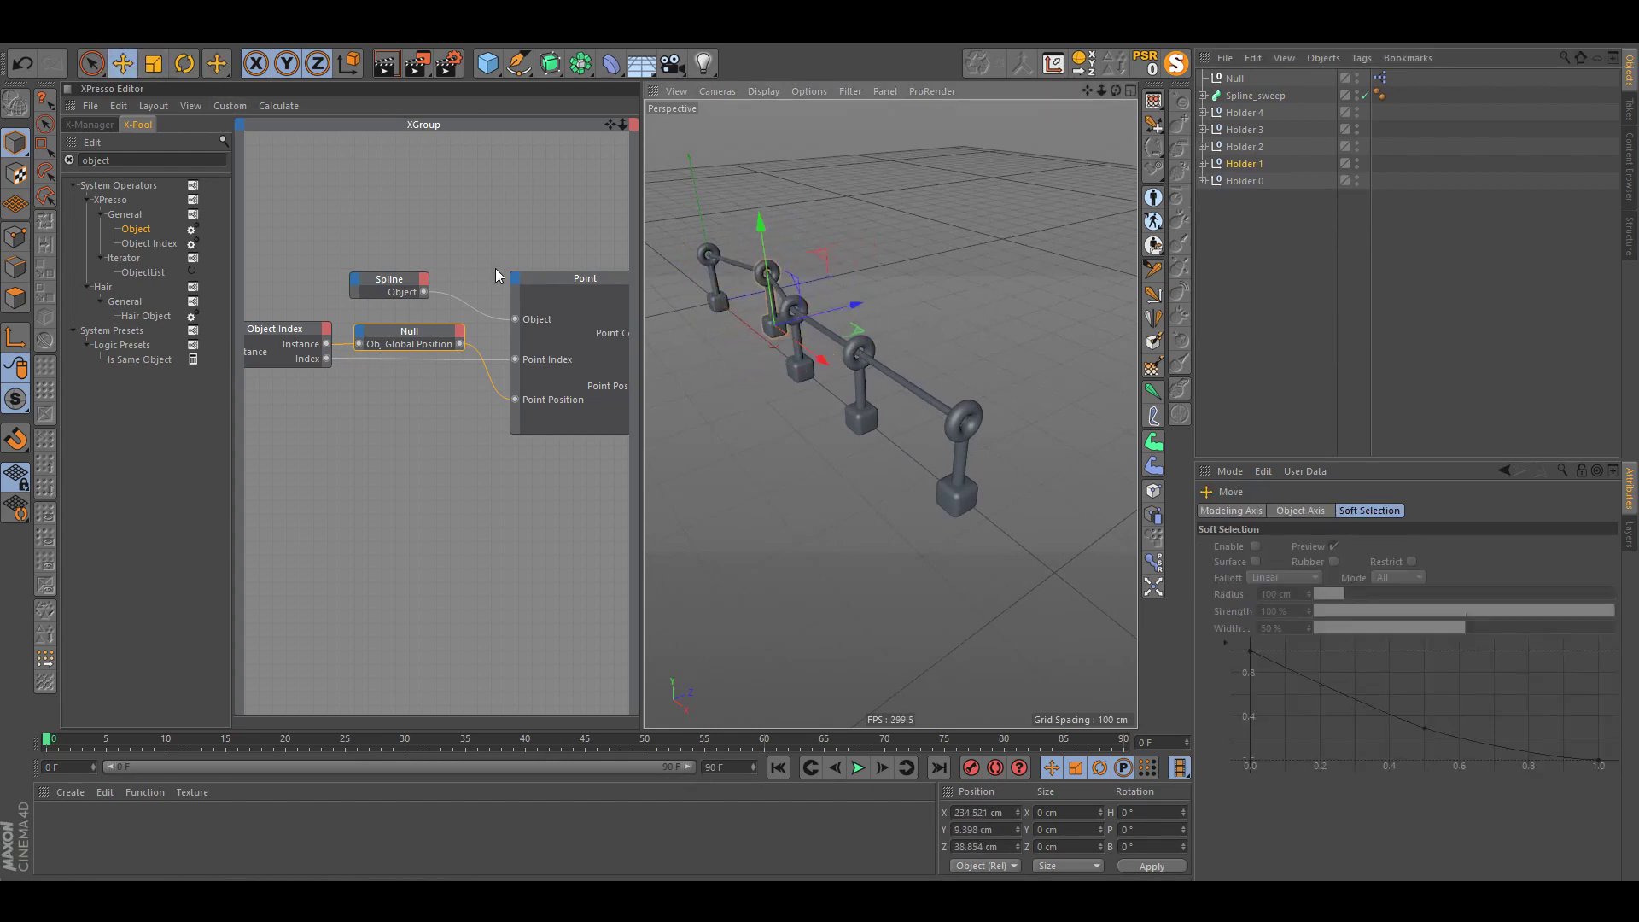
Step: Tidy the node graph by placing the Null node below the link between Object Index and Point
scroll(397, 396, "down", 1)
middle_click_drag(397, 396, 518, 396, "alt")
right_click_drag(423, 386, 376, 387, "alt")
mouse_move(699, 432)
left_mouse_down("alt")
mouse_move(651, 438)
mouse_move(673, 436)
left_mouse_up("alt")
mouse_move(552, 453)
middle_mouse_down("alt")
mouse_move(488, 453)
mouse_move(594, 437)
mouse_move(523, 434)
mouse_move(543, 429)
middle_mouse_up("alt")
left_click_drag(457, 329, 461, 381)
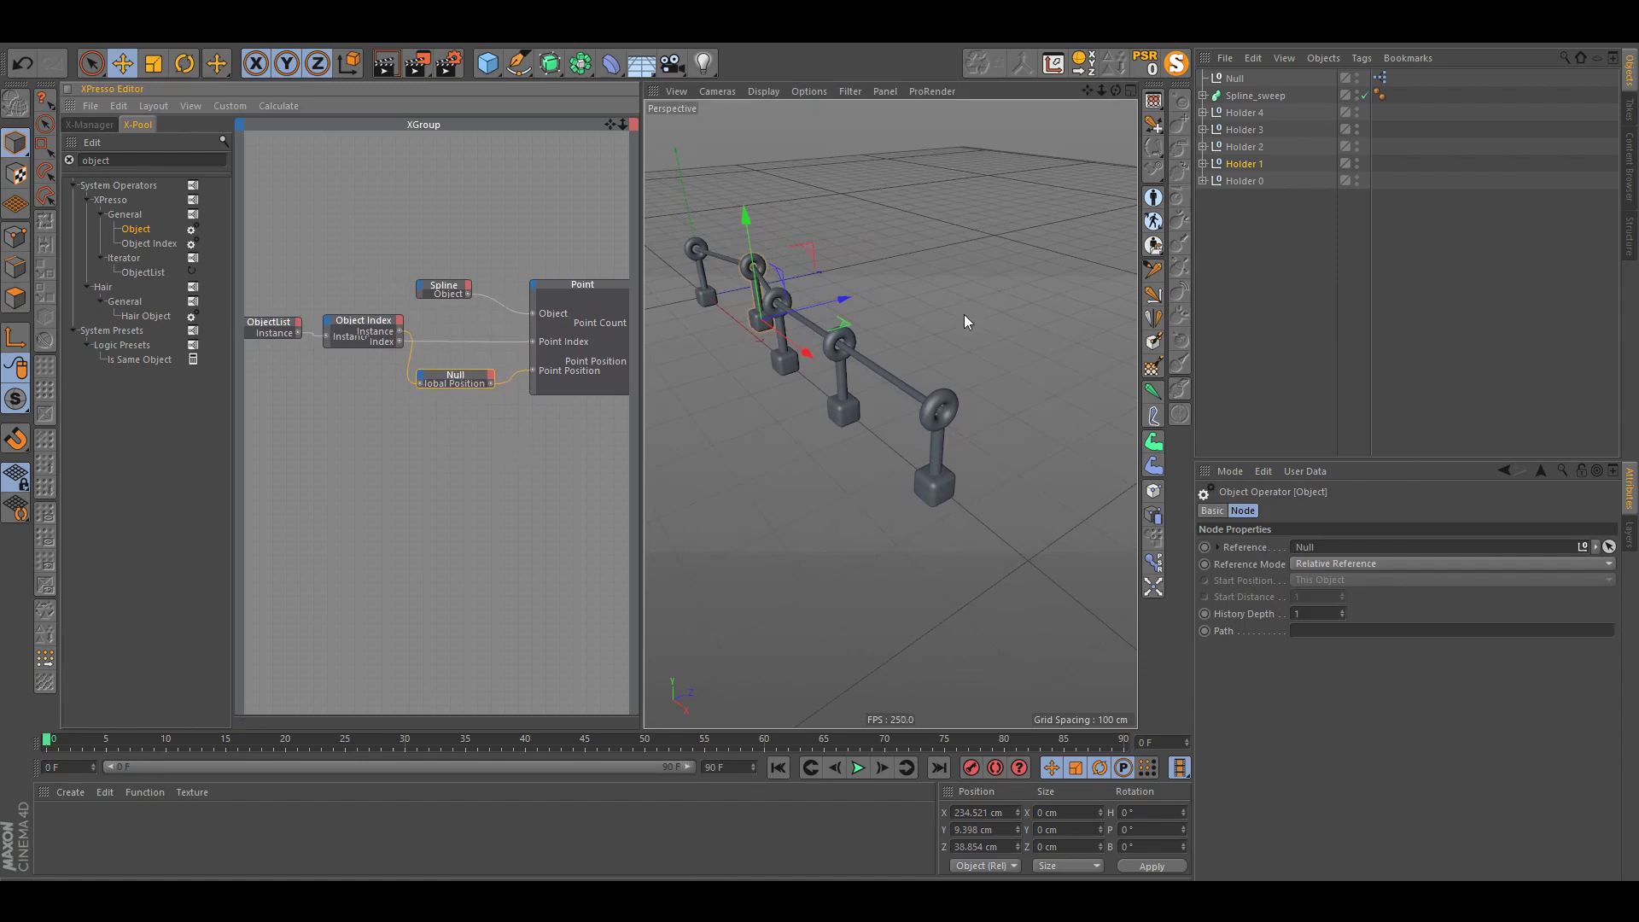
Step: Move Holder 1 to about X 218, Y -58, Z -58 cm
left_click_drag(912, 287, 975, 329)
right_click_drag(976, 329, 853, 342, "alt")
middle_click_drag(973, 333, 879, 350, "alt")
right_click_drag(880, 350, 950, 373, "alt")
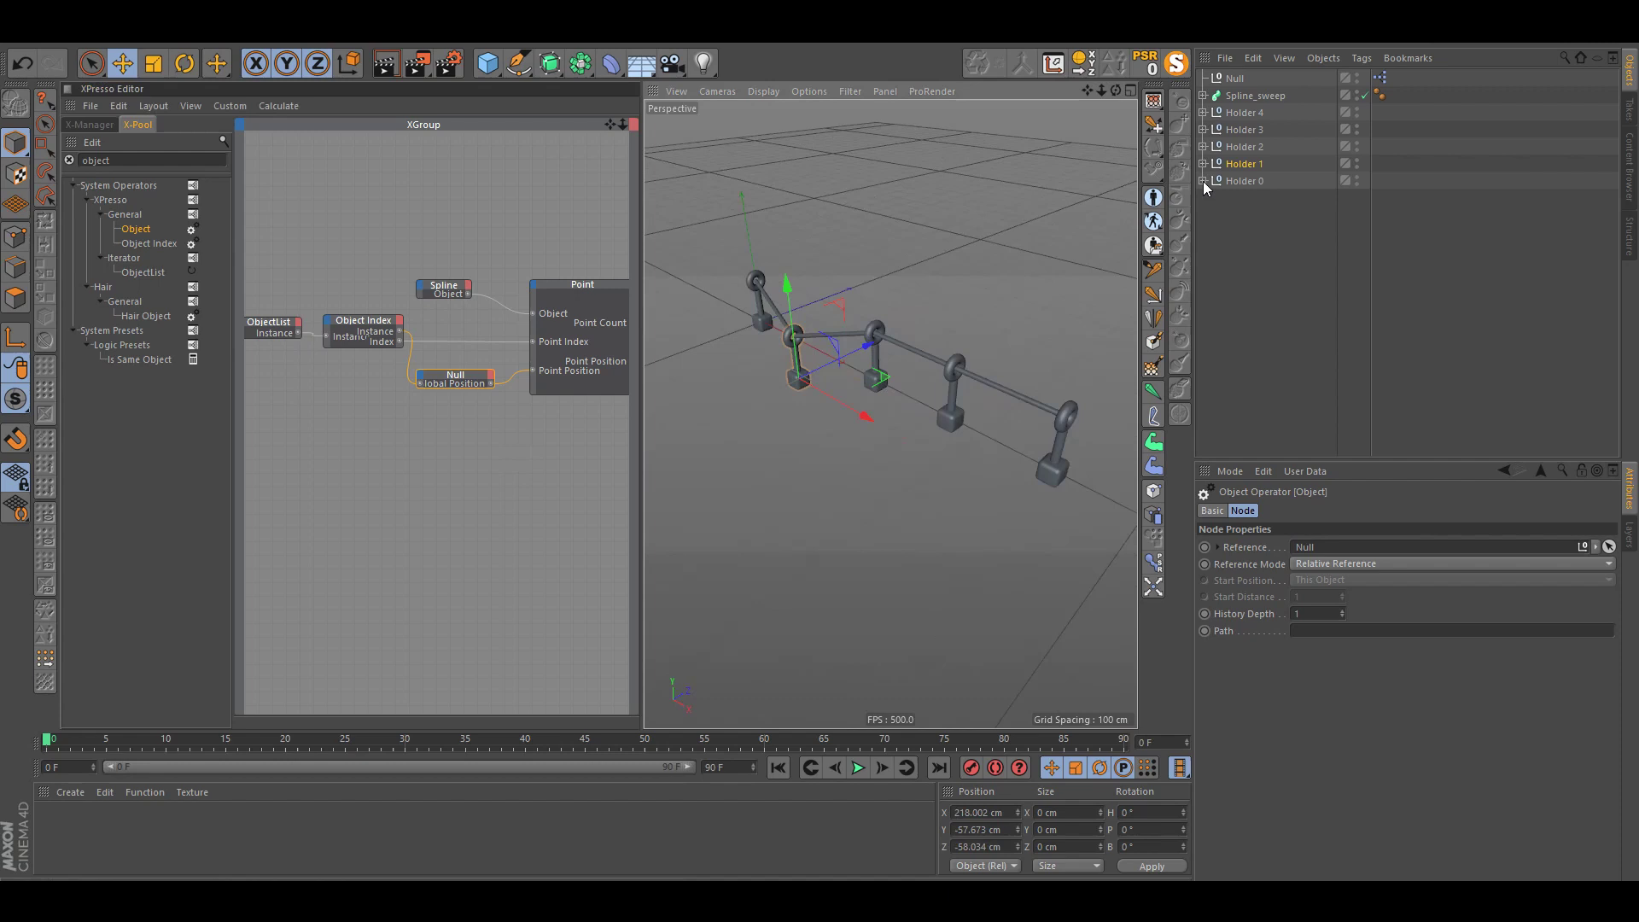
Step: Move Holder 3 off the row to about X 557, Y -32, Z 212 cm
left_click(1244, 129)
left_click_drag(937, 449, 873, 530)
left_click_drag(725, 449, 1054, 389, "alt")
left_click_drag(857, 452, 1204, 249, "alt")
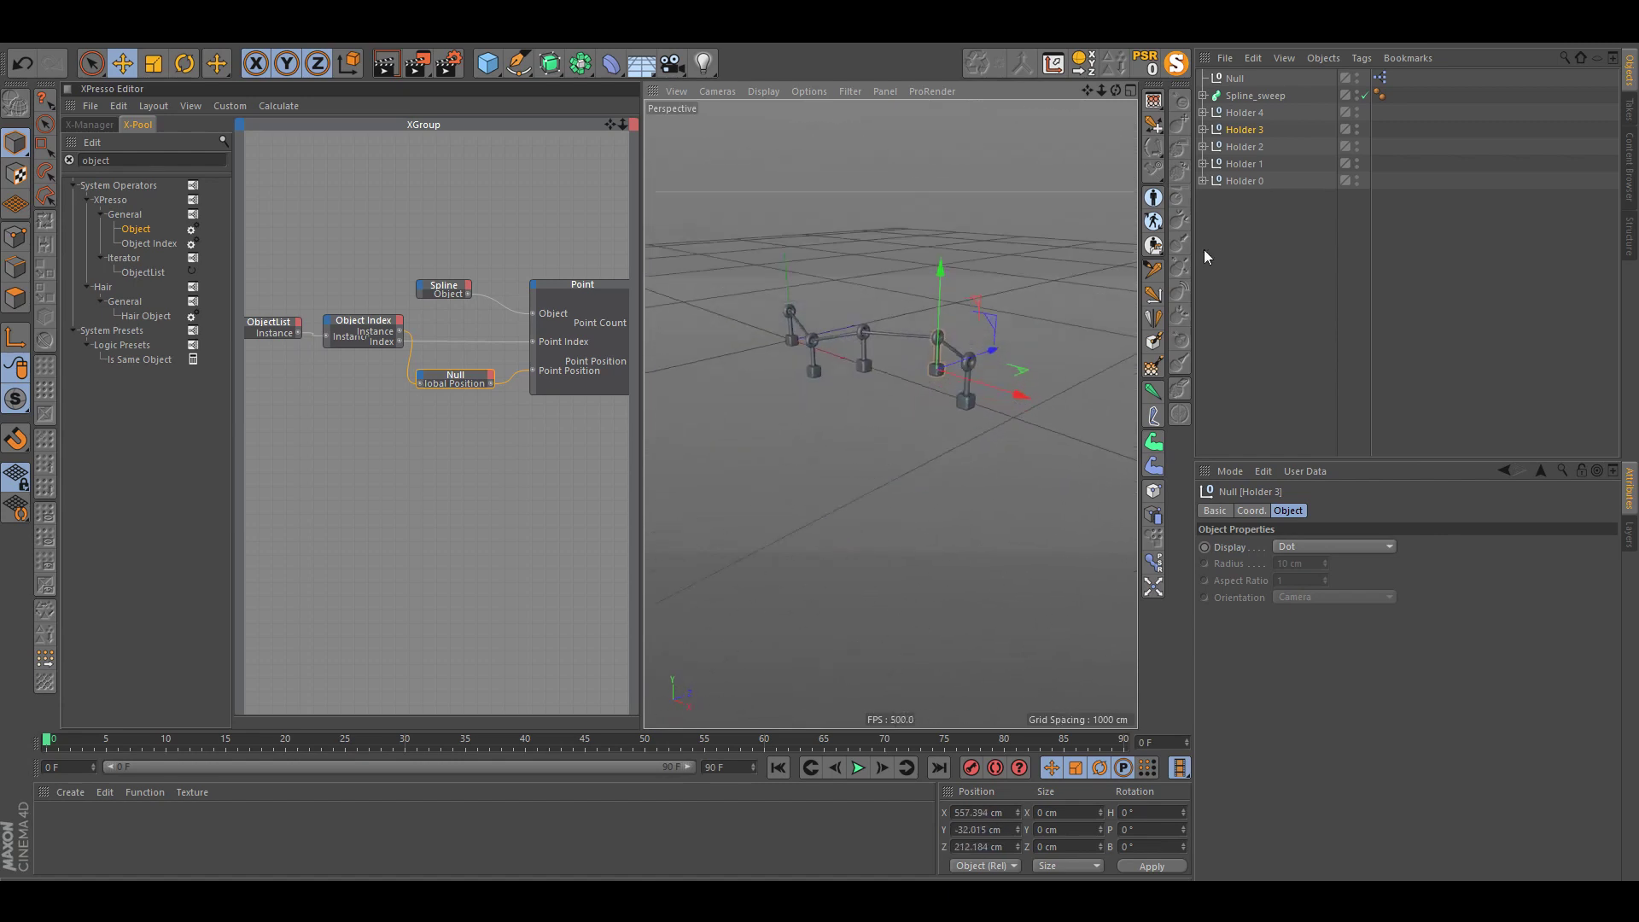
Step: Move Holder 4 at the rope's end to about X 790, Y 157, Z 104 cm
left_click(1245, 165)
left_click_drag(869, 312, 859, 423, "alt")
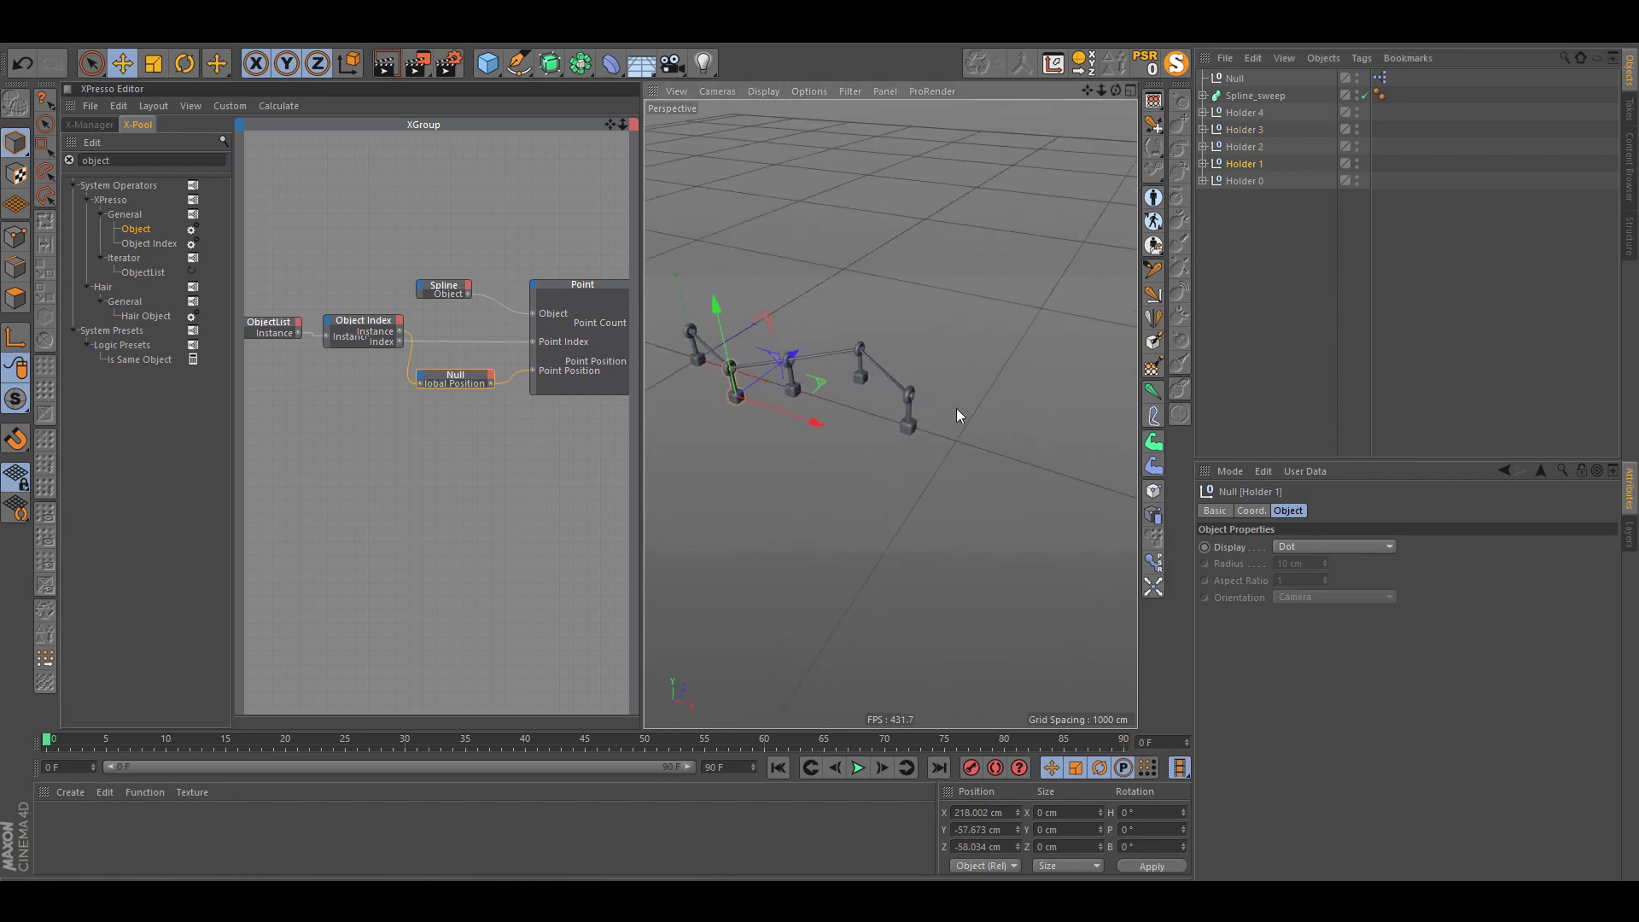
left_click(1246, 181)
left_click(1244, 113)
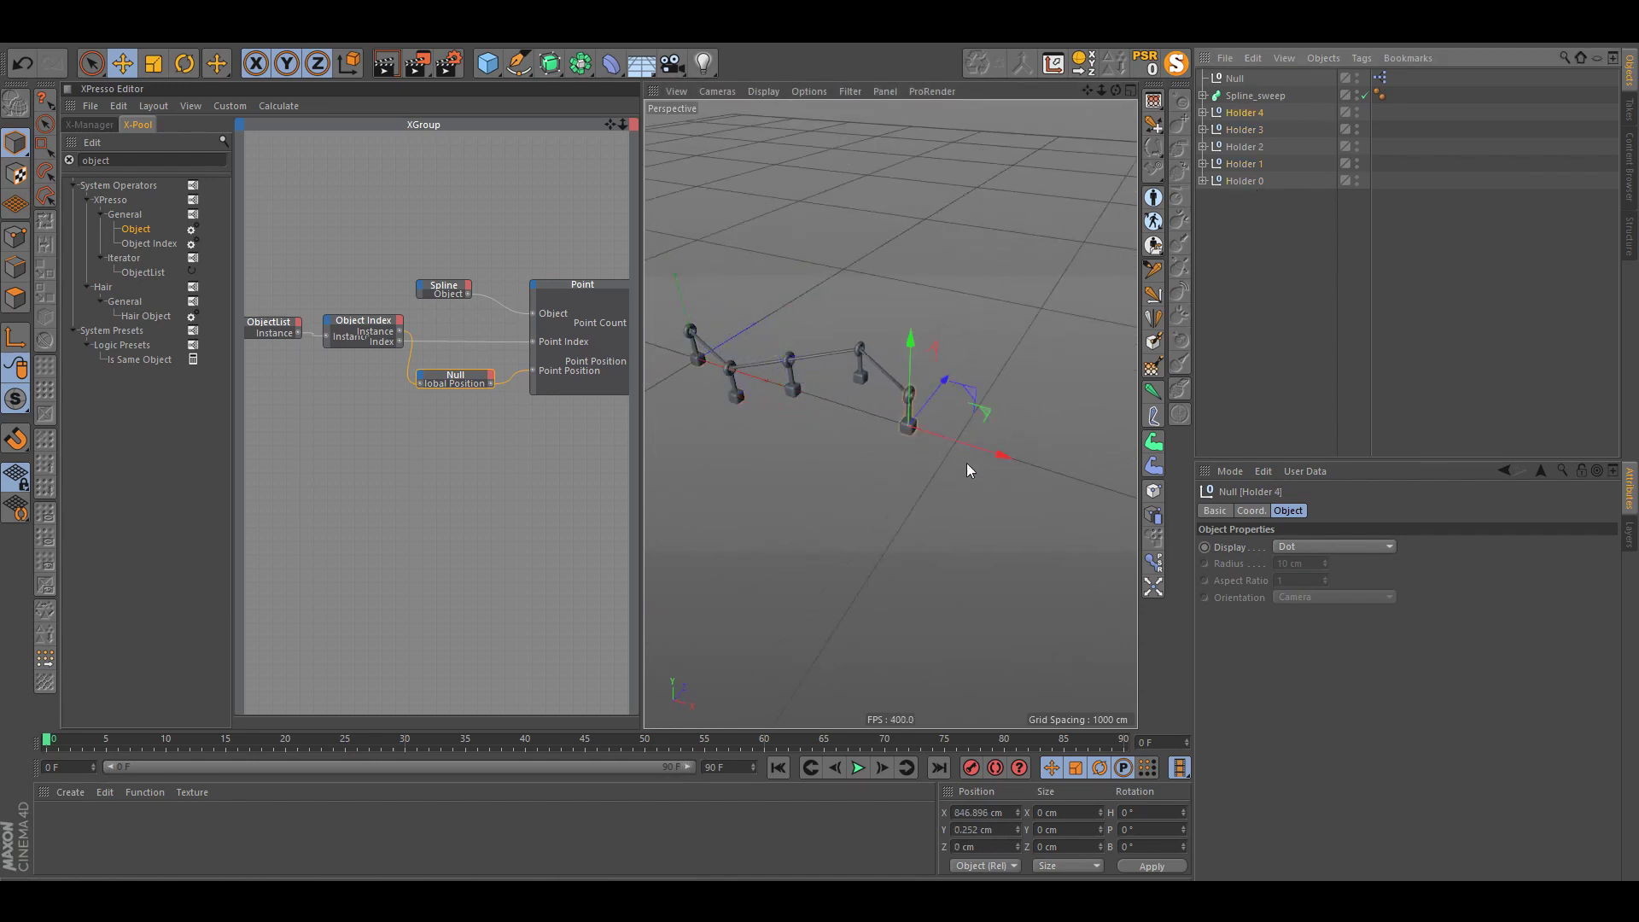
left_click_drag(966, 410, 843, 343, "alt")
scroll(839, 346, "up", 8)
left_click_drag(720, 340, 838, 371, "alt")
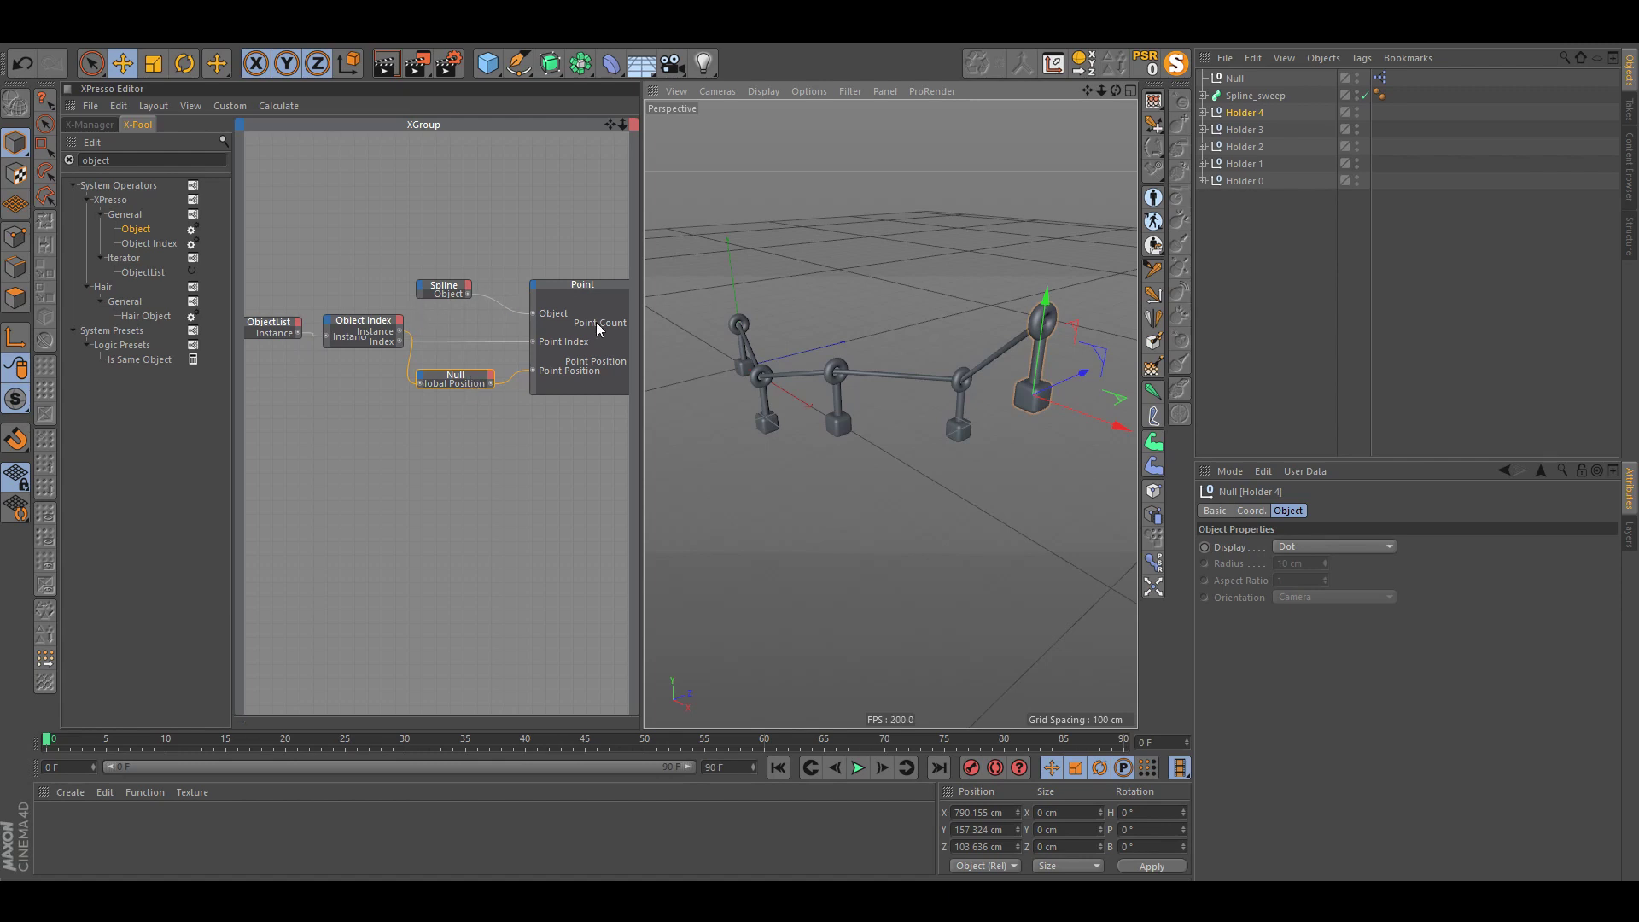
Step: Review the Point, Object Index and ObjectList nodes, including the ObjectList's iteration list of rope points
left_click(592, 287)
middle_click_drag(245, 298, 315, 301, "alt")
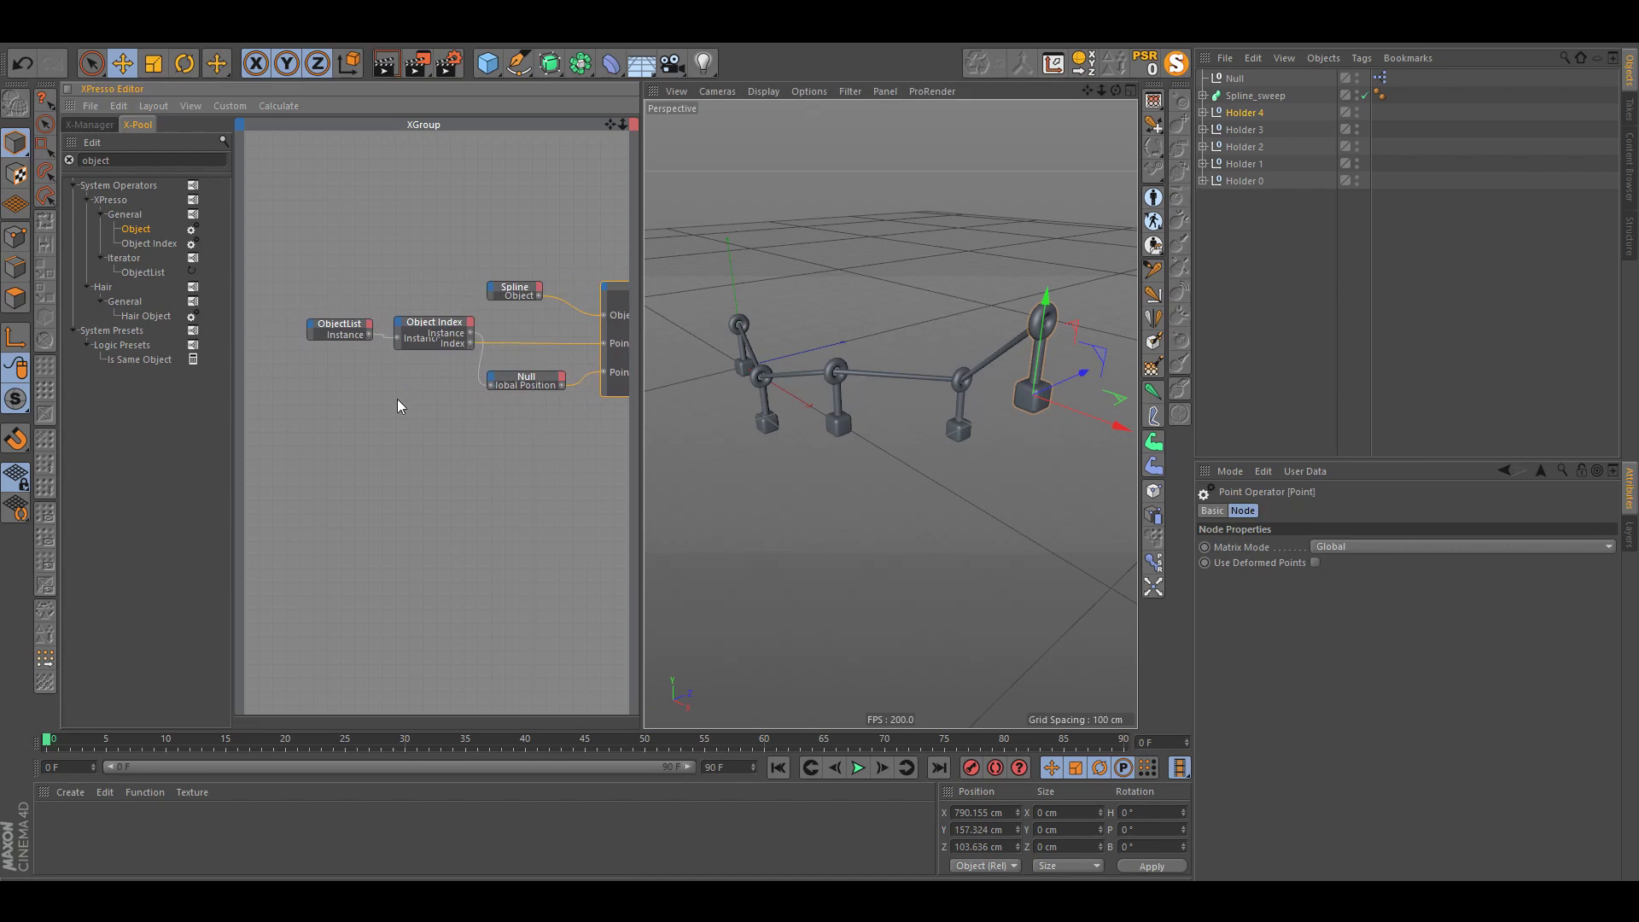
middle_click_drag(397, 400, 365, 387)
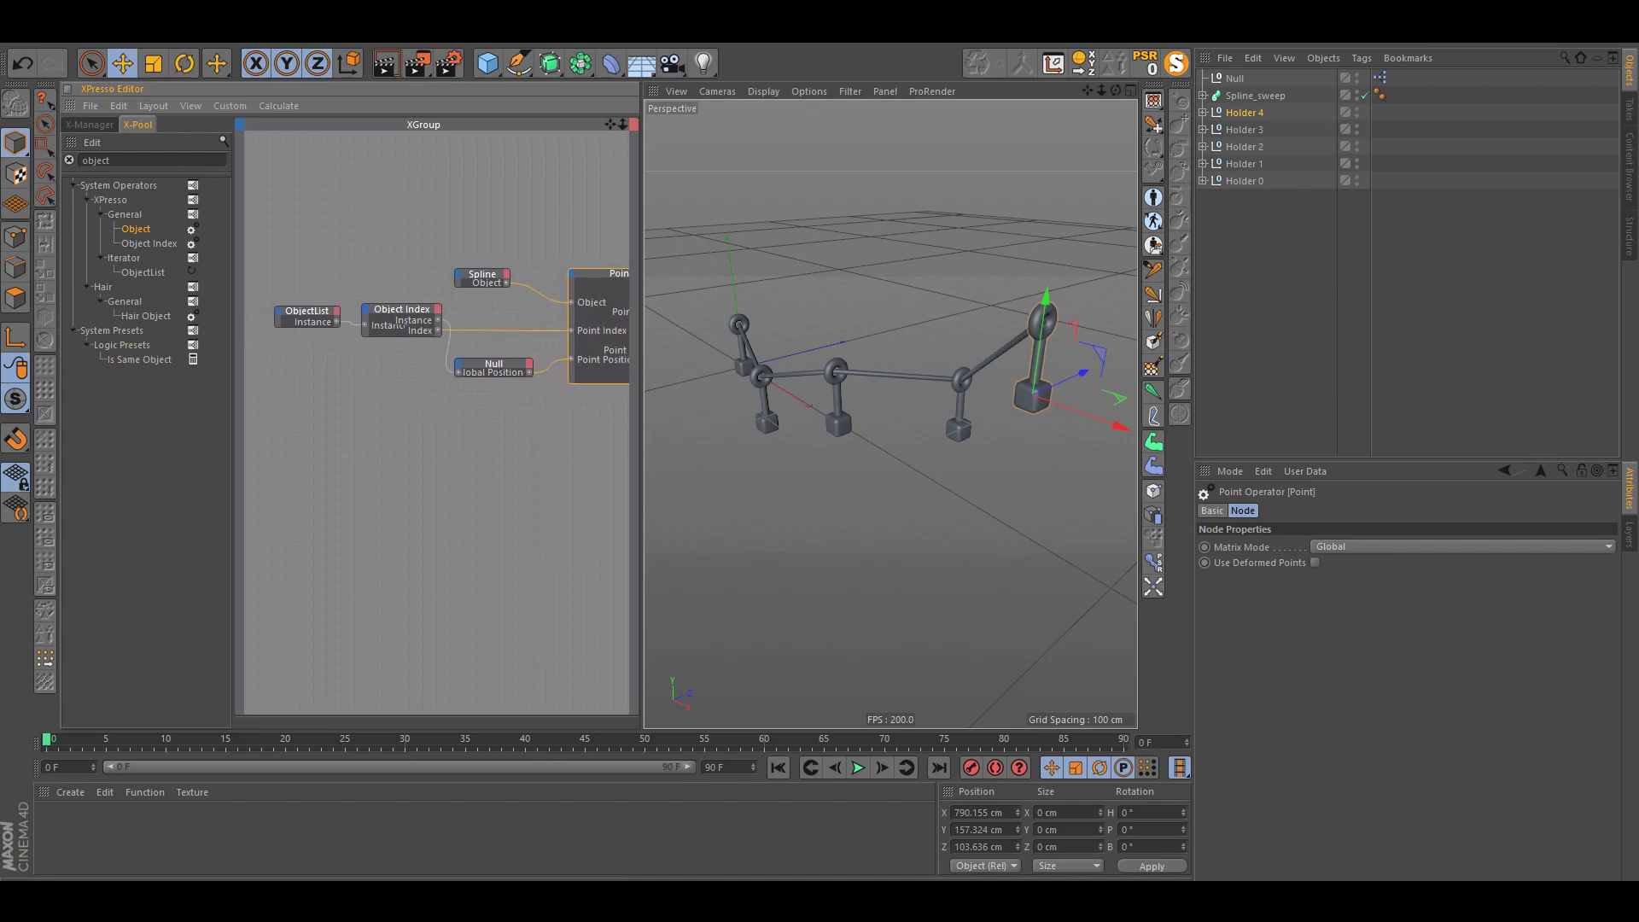
left_click(398, 310)
left_click(319, 312)
left_click(374, 397)
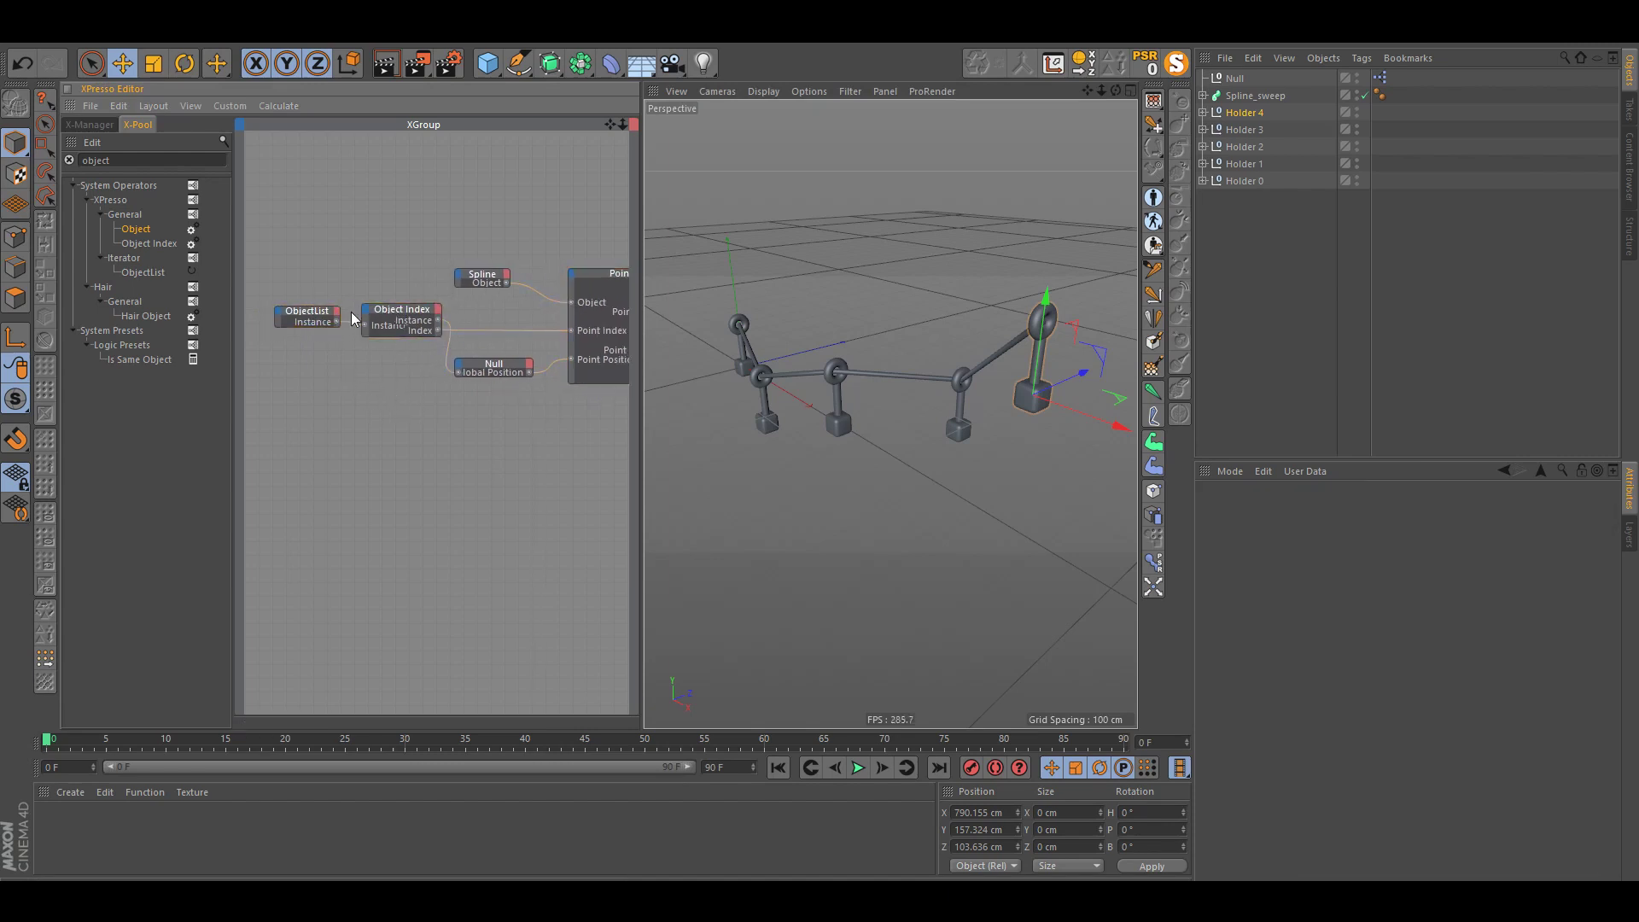
left_click(309, 316)
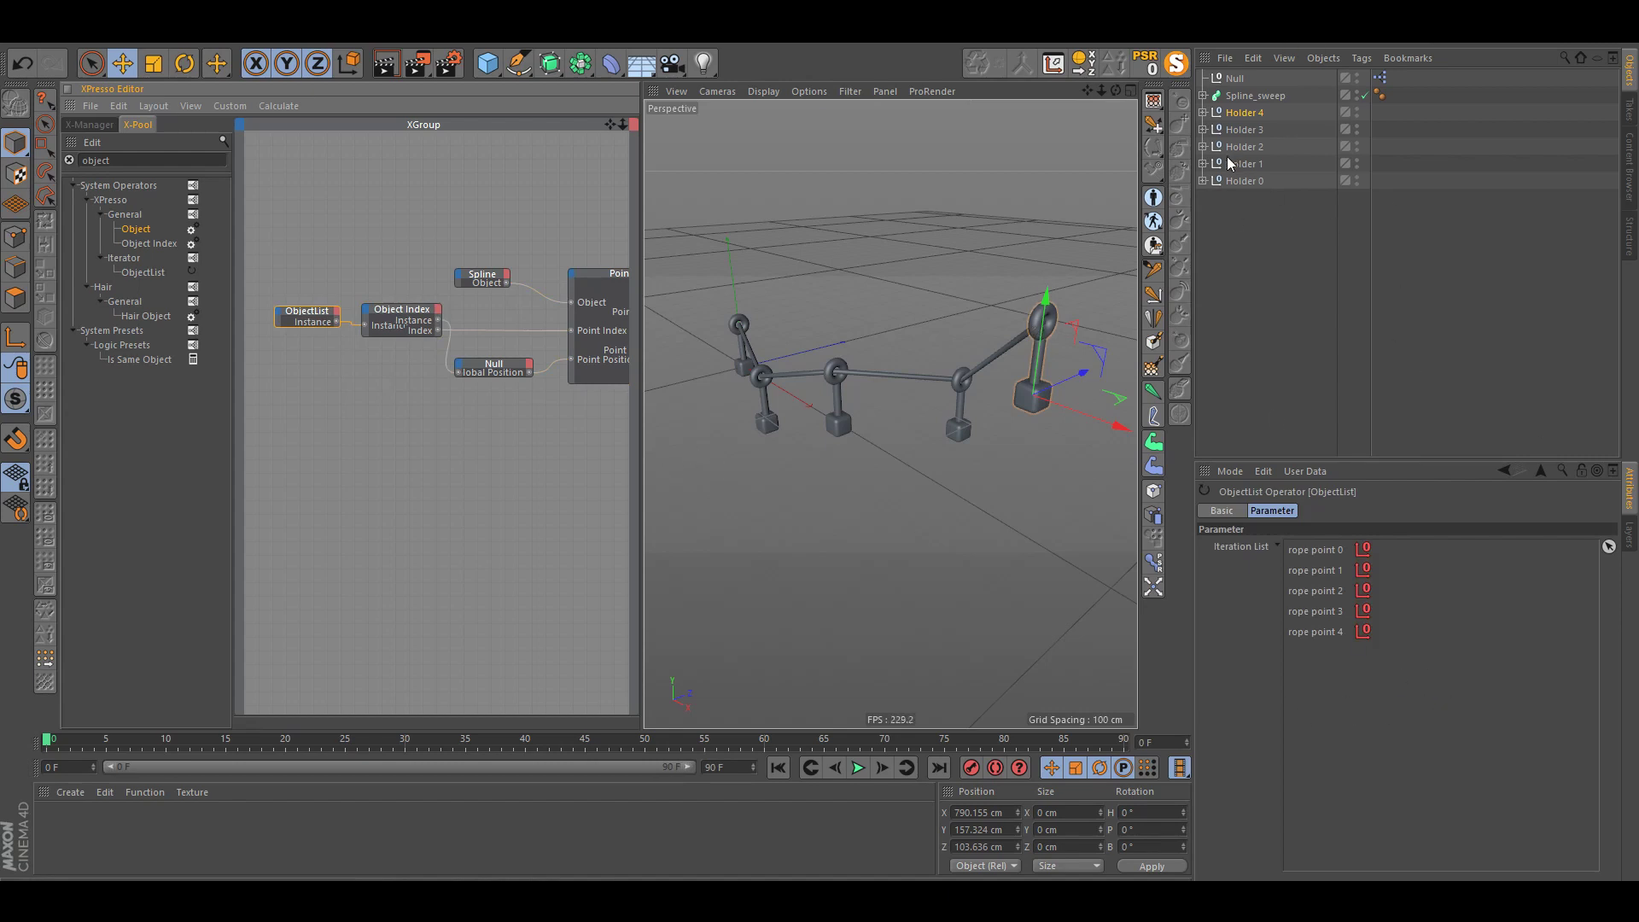
scroll(867, 363, "down", 3)
left_click_drag(867, 364, 897, 432, "alt")
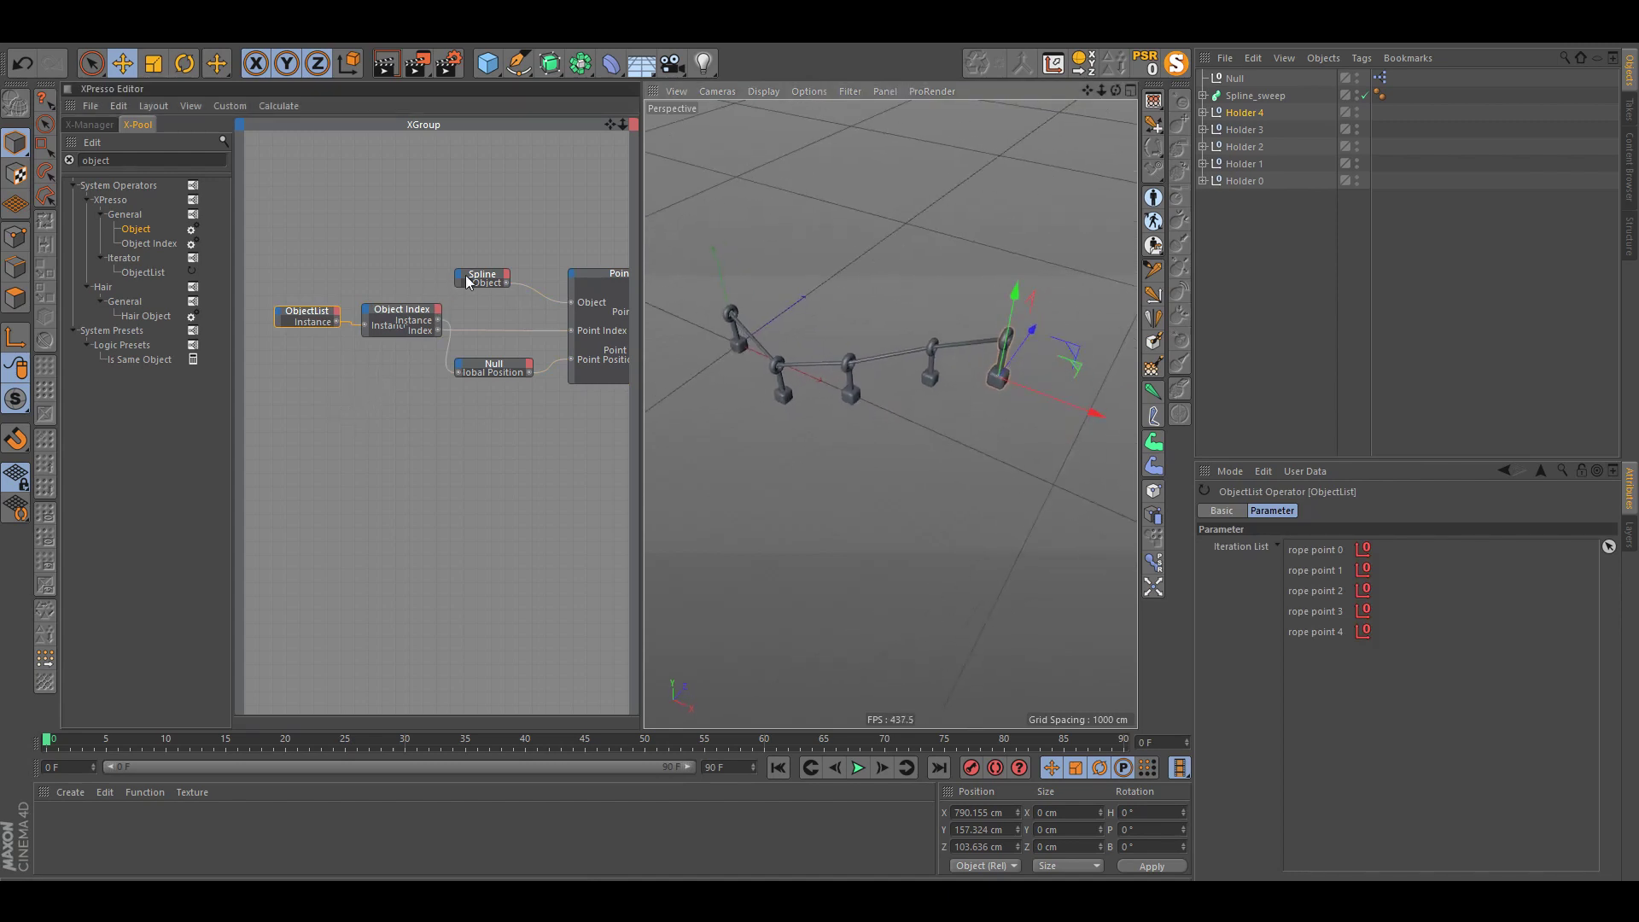
Step: Move the Spline node directly above the Object Index node to clear space in the graph
left_click_drag(465, 276, 424, 260)
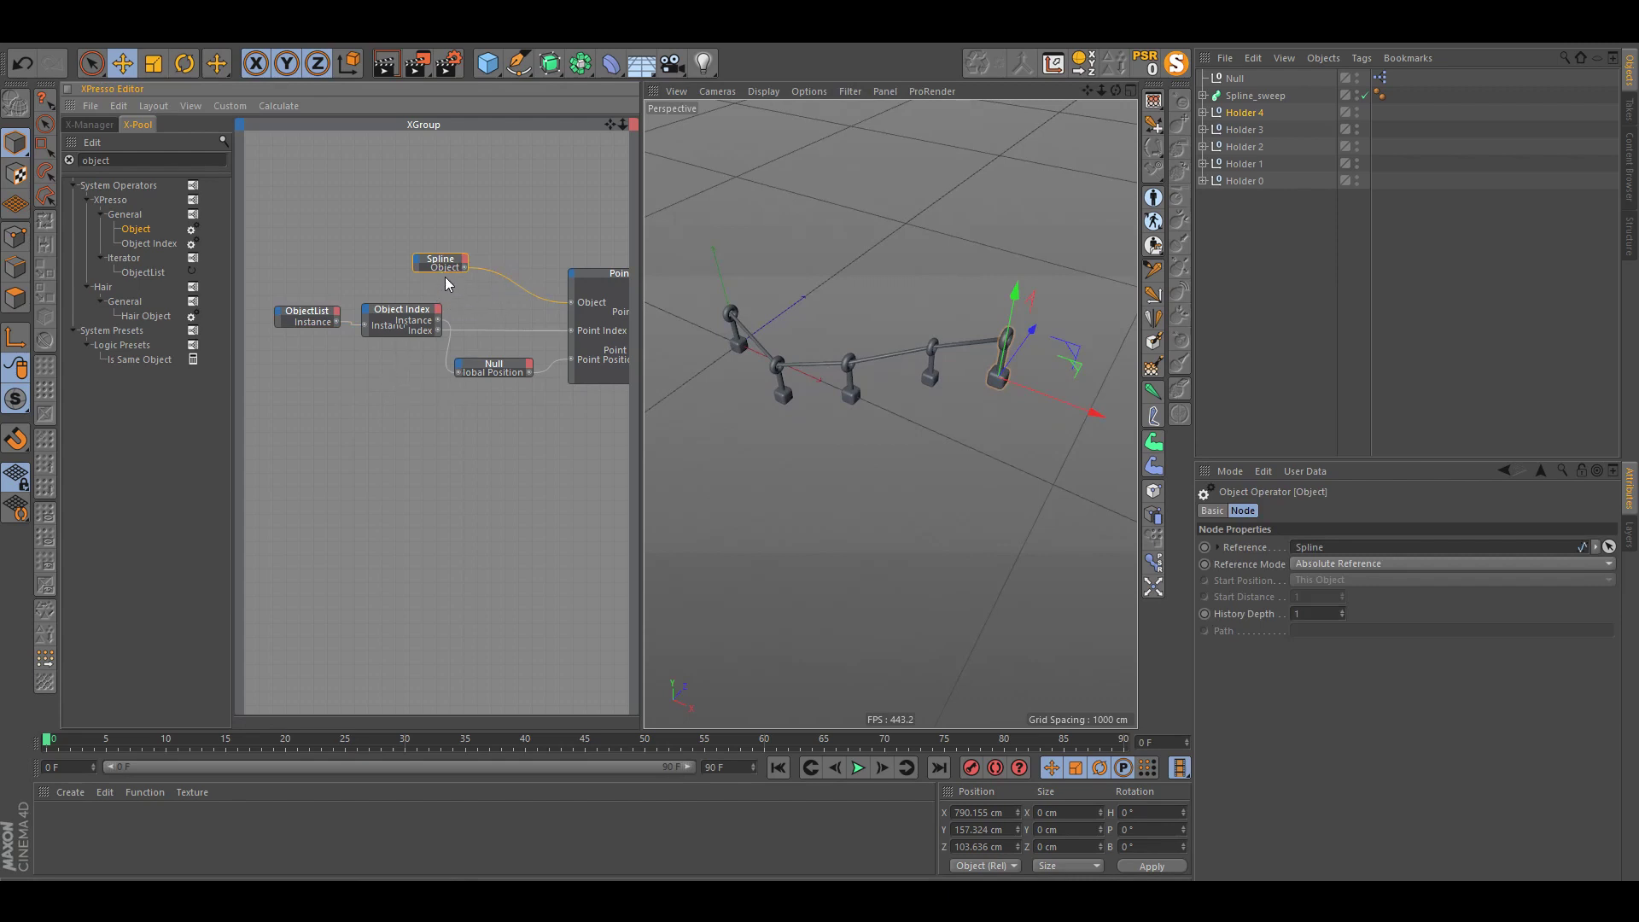
left_click_drag(437, 264, 412, 272)
middle_click_drag(521, 323, 484, 302)
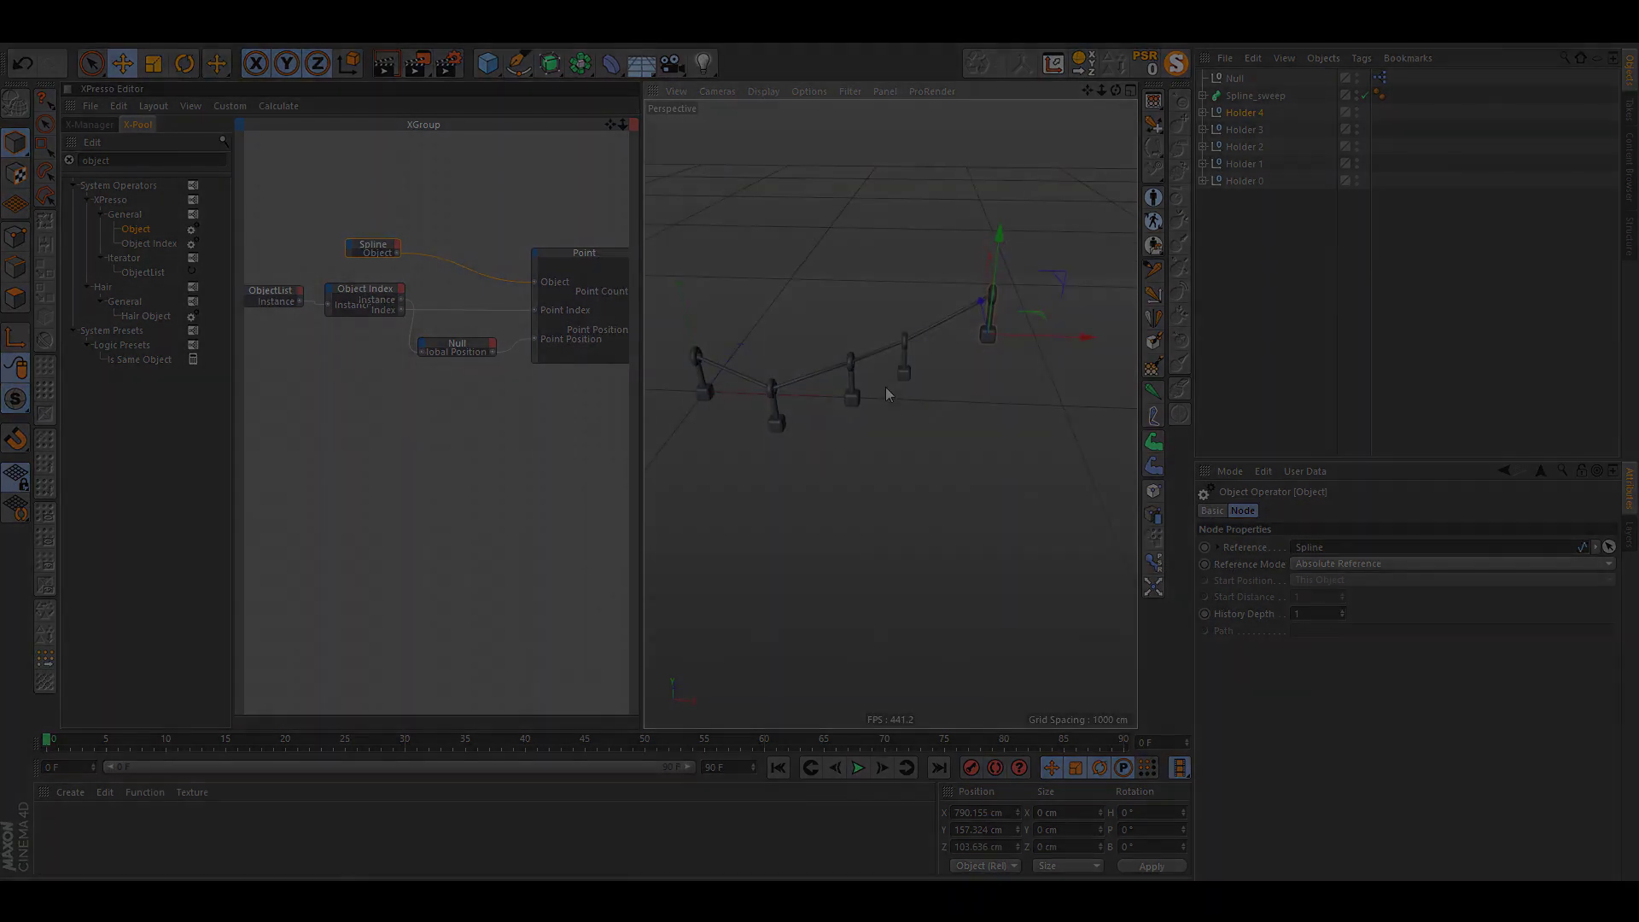